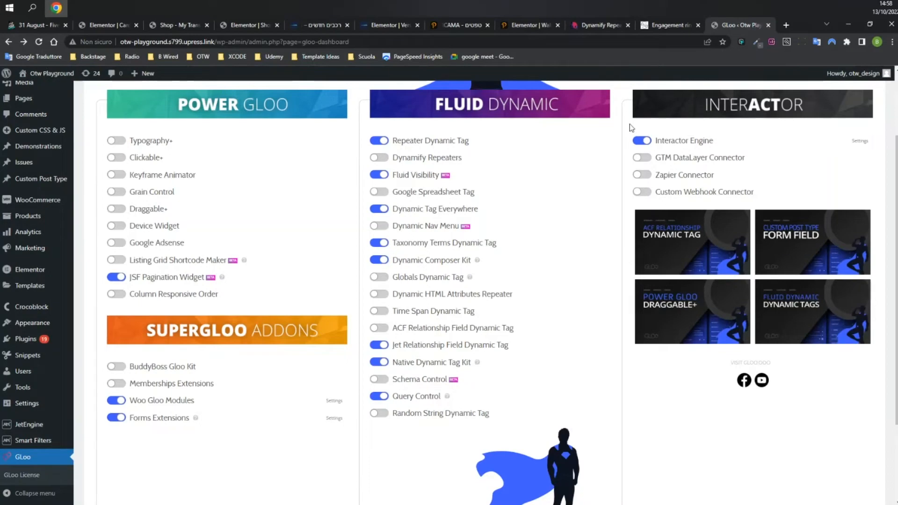
Switch to the '31 August - Five Four Press' deck customization page for card 1.
{"action": "left_click", "coordinate": [63, 28]}
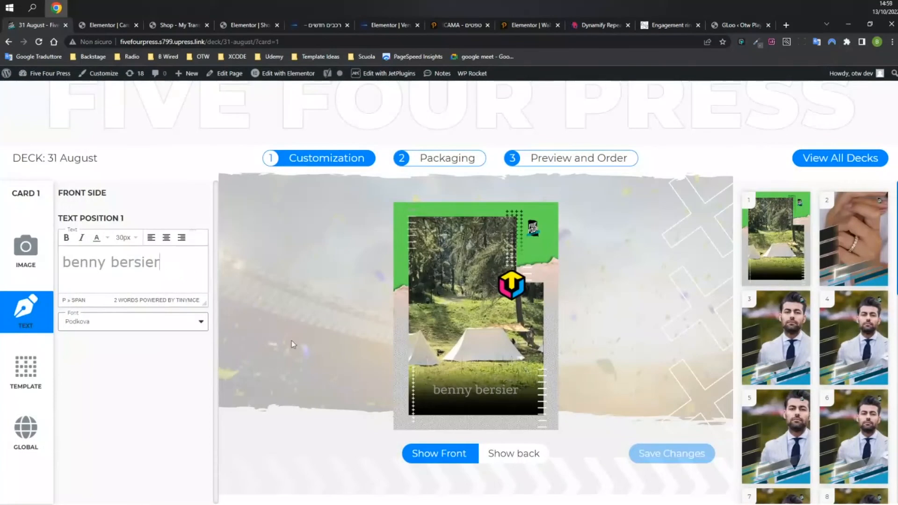
Replace card 1's Text Position 1 with a person's name and show the template choices.
{"action": "left_click_drag", "start_coordinate": [160, 262], "coordinate": [63, 264]}
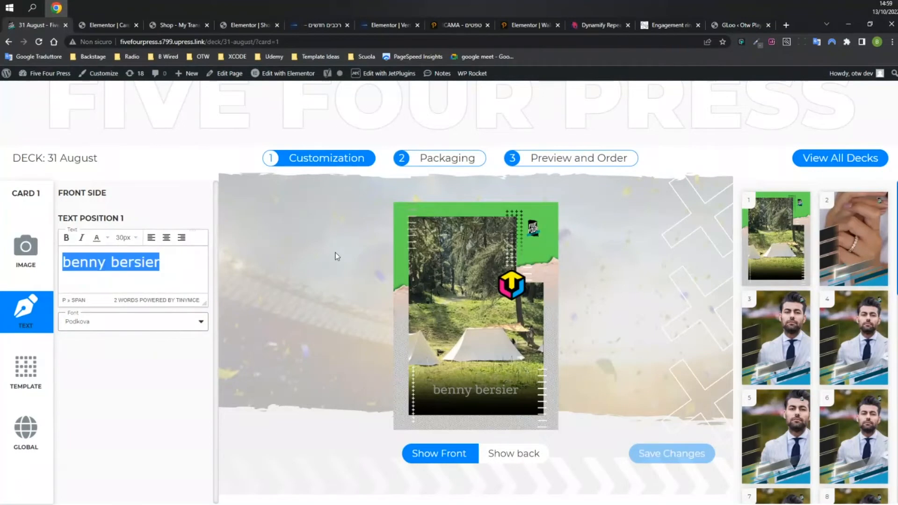
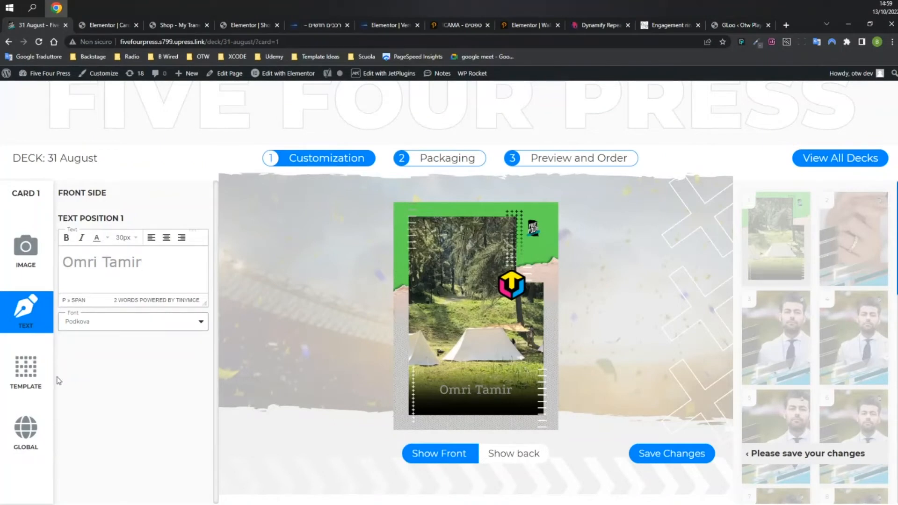
{"action": "left_click", "coordinate": [27, 371]}
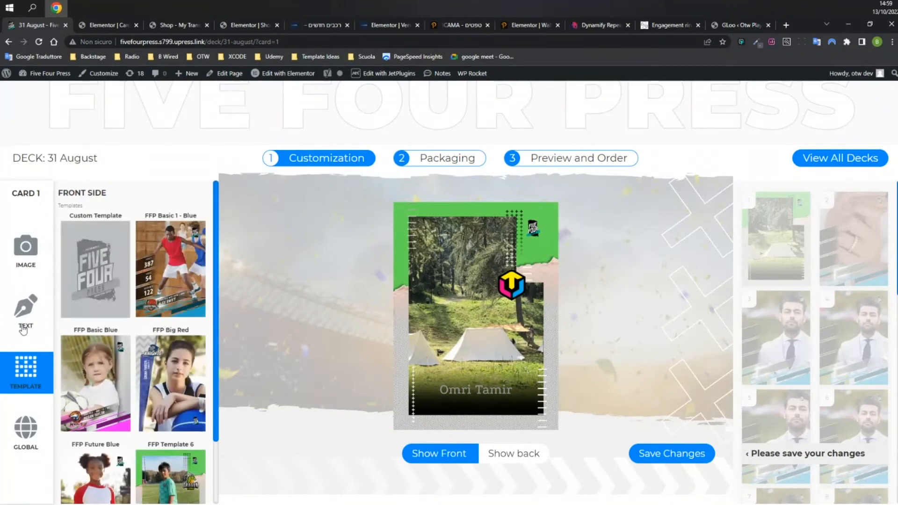
Set card 1's background to a zoomed-in crop of land-investment-bg.jpg, then move to Elementor.
{"action": "left_click", "coordinate": [26, 314]}
{"action": "left_click", "coordinate": [42, 262]}
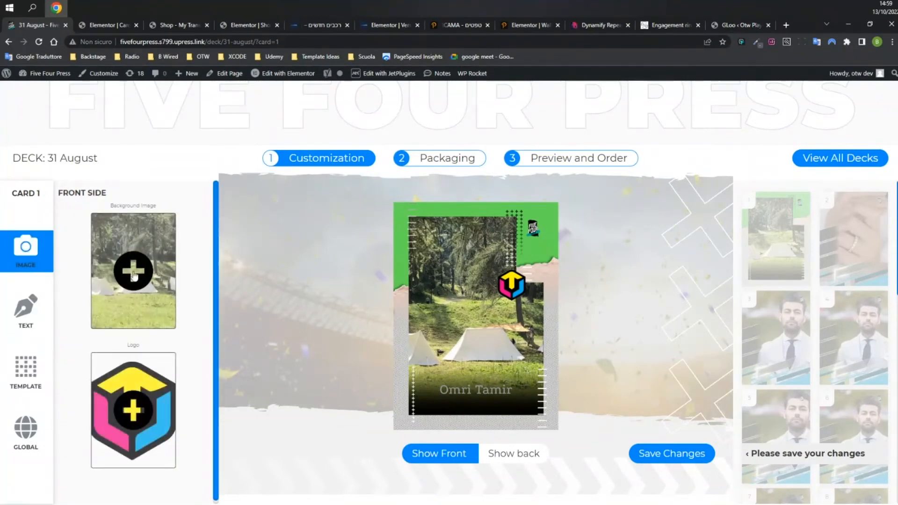
{"action": "left_click", "coordinate": [95, 280]}
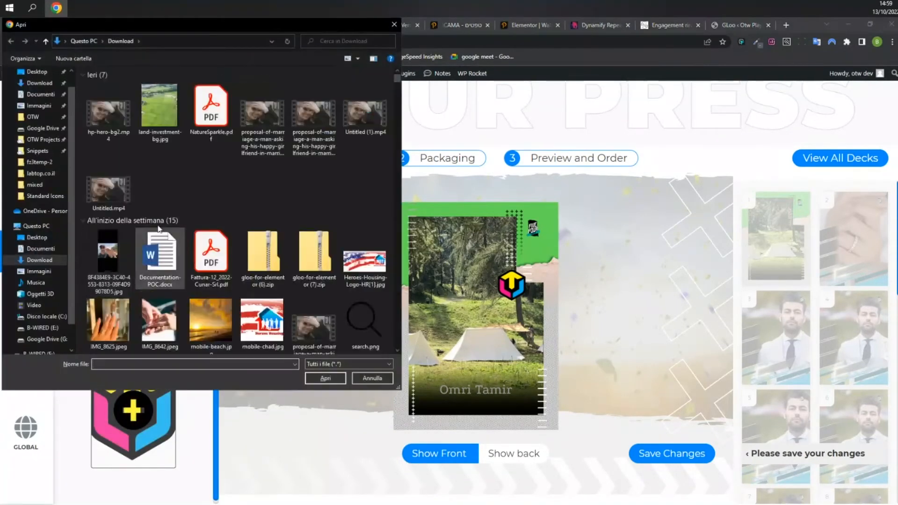
{"action": "double_click", "coordinate": [159, 109]}
{"action": "left_click_drag", "start_coordinate": [407, 456], "coordinate": [430, 456]}
{"action": "left_click", "coordinate": [447, 486]}
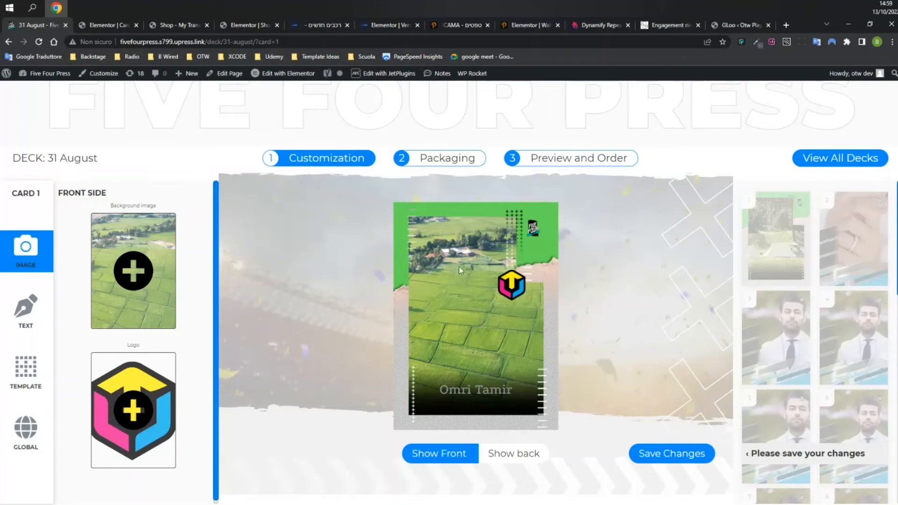
{"action": "key", "text": "ctrl+Tab"}
{"action": "scroll", "coordinate": [537, 240], "scroll_direction": "down", "scroll_amount": 16}
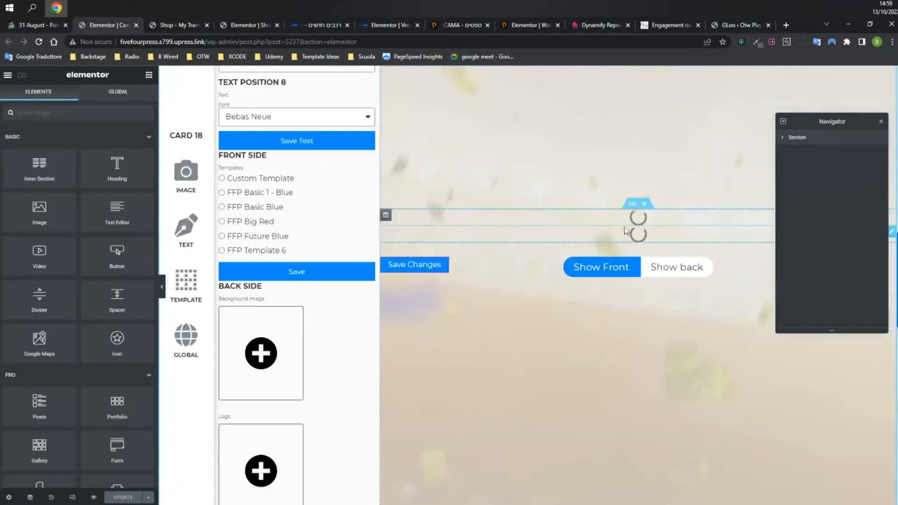
Check the Background Image field: File Upload to Media Library, jpeg/jpg/png only, then collapse it.
{"action": "scroll", "coordinate": [499, 242], "scroll_direction": "up", "scroll_amount": 10}
{"action": "scroll", "coordinate": [585, 243], "scroll_direction": "up", "scroll_amount": 4}
{"action": "scroll", "coordinate": [676, 299], "scroll_direction": "down", "scroll_amount": 5}
{"action": "scroll", "coordinate": [369, 279], "scroll_direction": "up", "scroll_amount": 5}
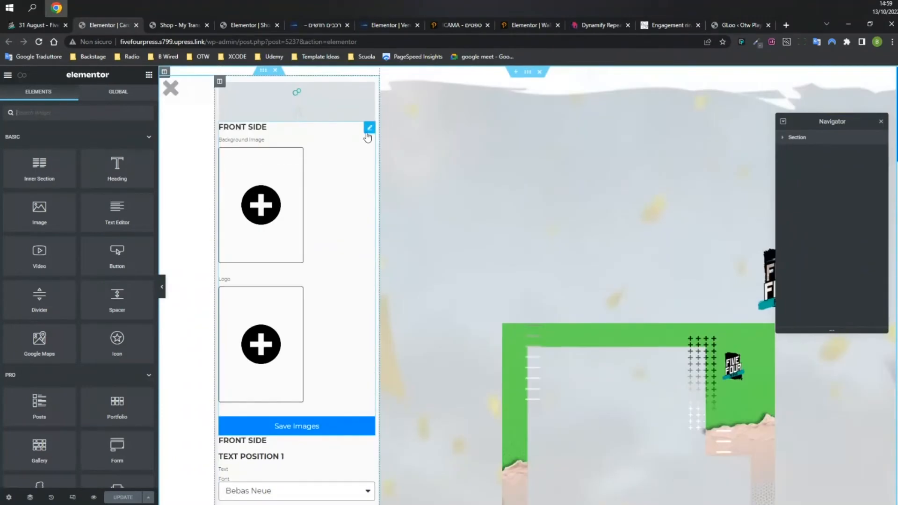
{"action": "left_click", "coordinate": [369, 127]}
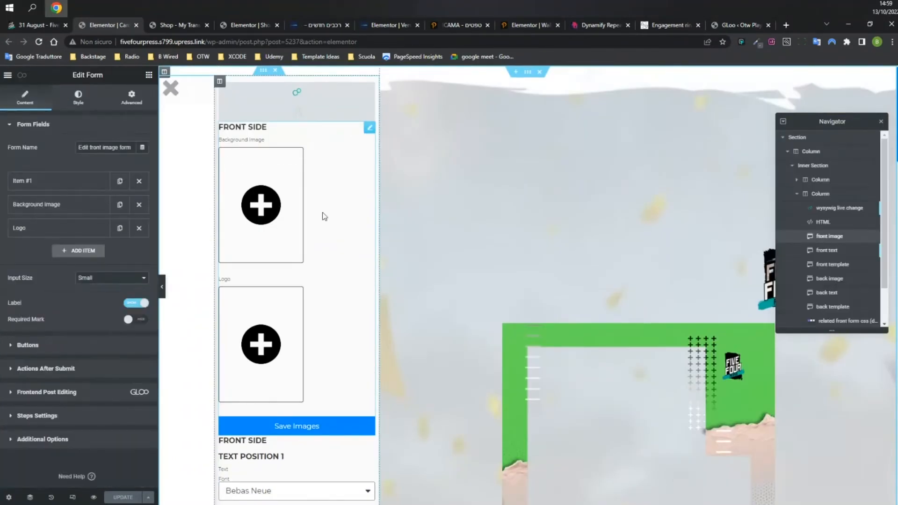
{"action": "left_click", "coordinate": [56, 209]}
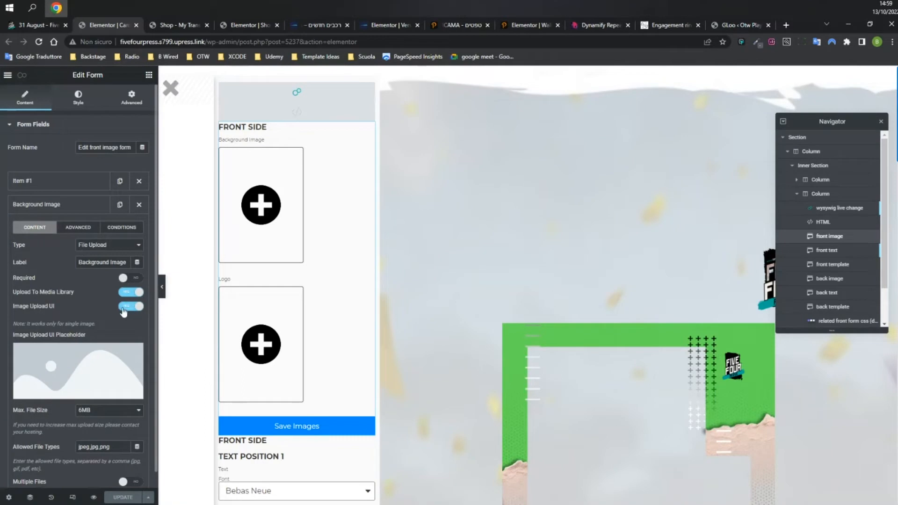
{"action": "left_click", "coordinate": [24, 23]}
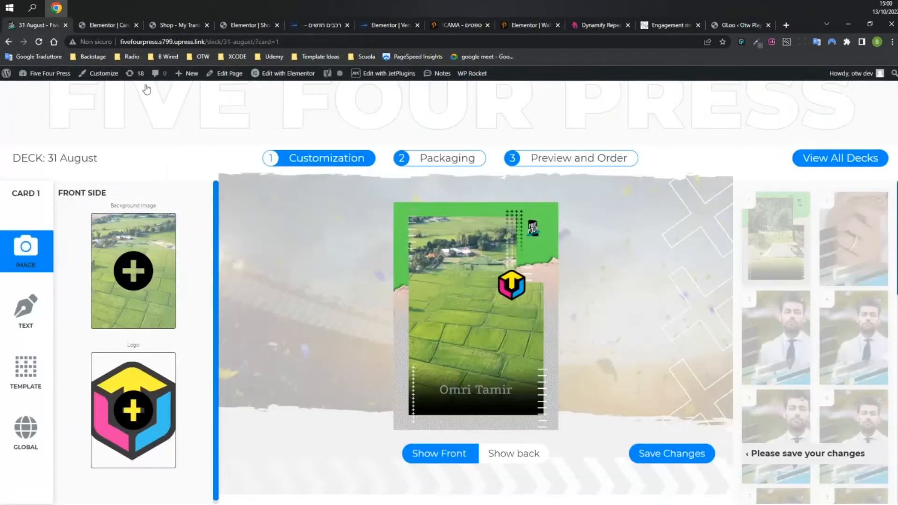
{"action": "left_click", "coordinate": [107, 26]}
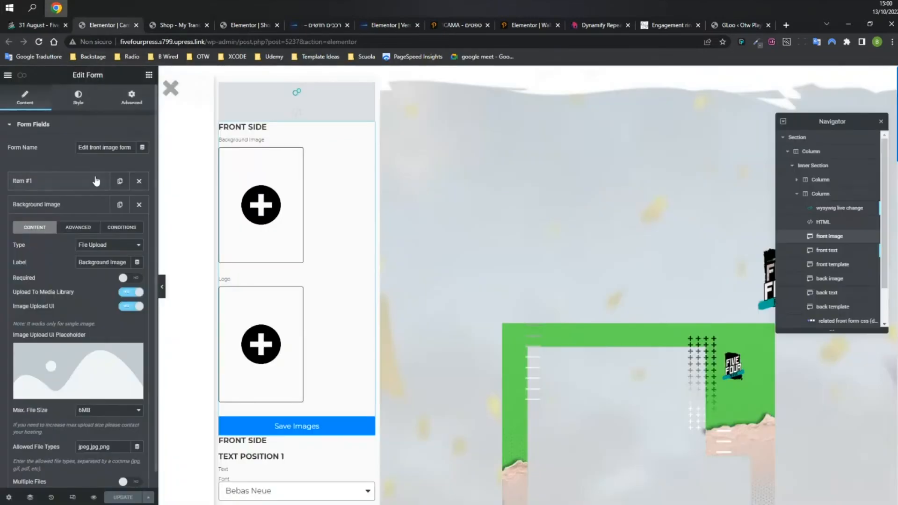
{"action": "left_click", "coordinate": [65, 204]}
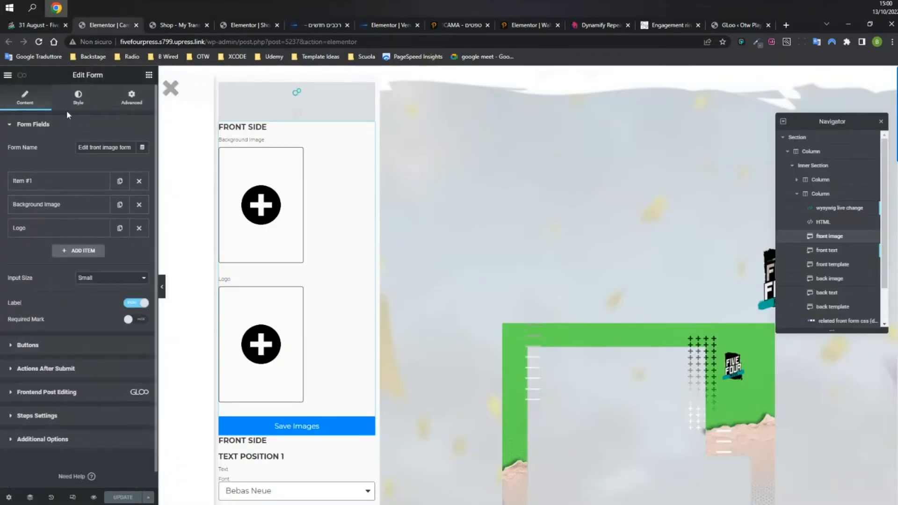
In the listing item's Advanced settings, collapse Fluid Visibility and expand the Interactor section.
{"action": "left_click", "coordinate": [22, 78]}
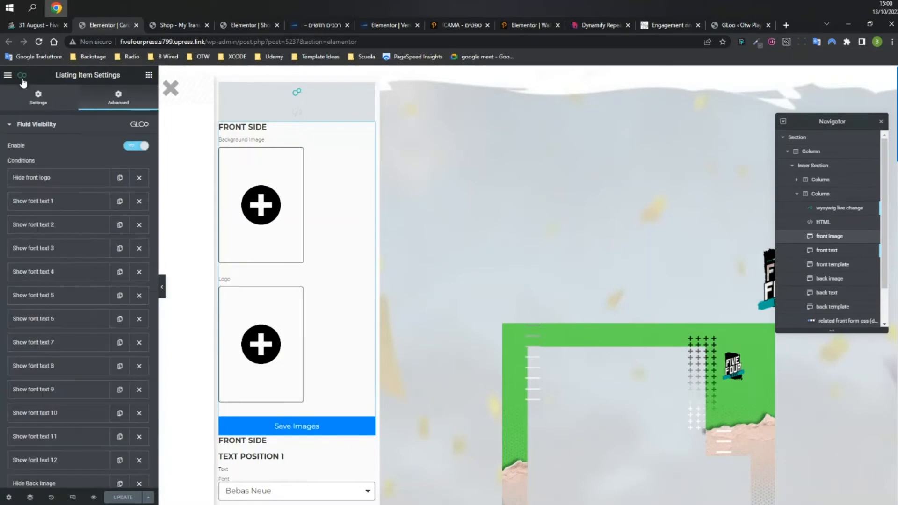
{"action": "left_click", "coordinate": [57, 128]}
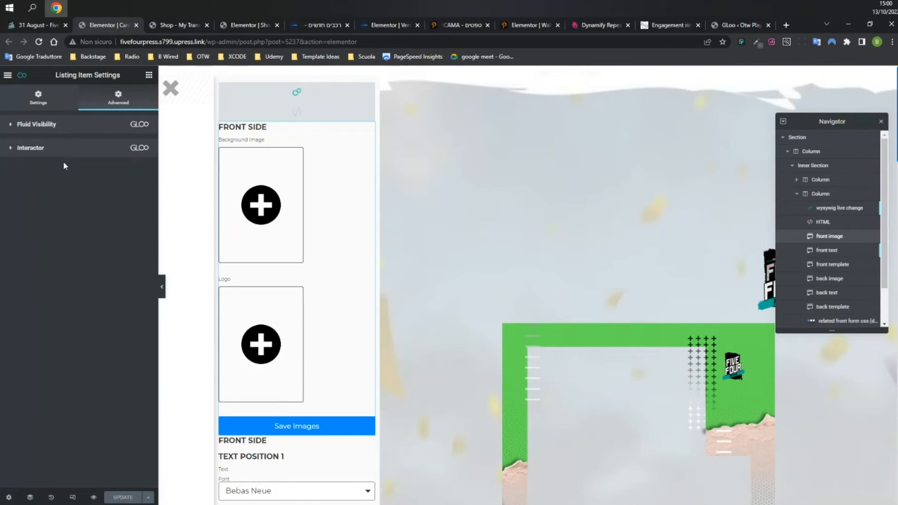
{"action": "left_click", "coordinate": [8, 497]}
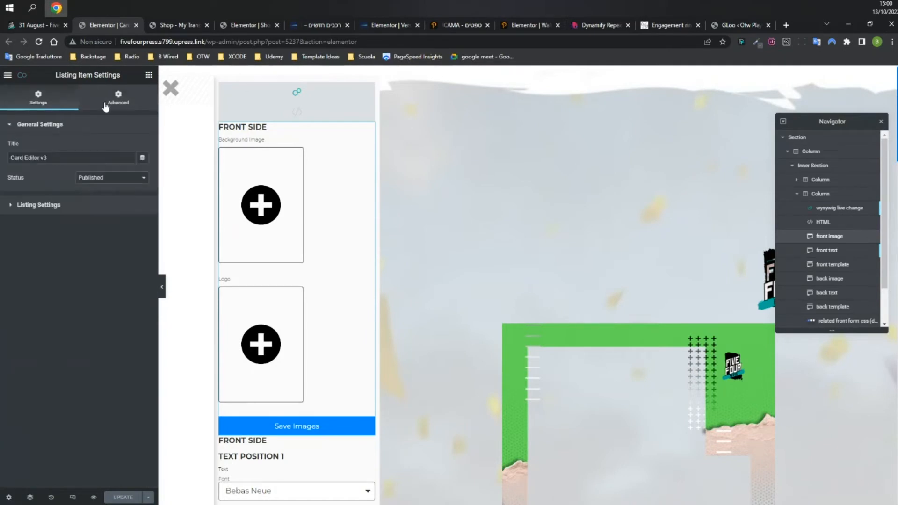
{"action": "left_click", "coordinate": [120, 108]}
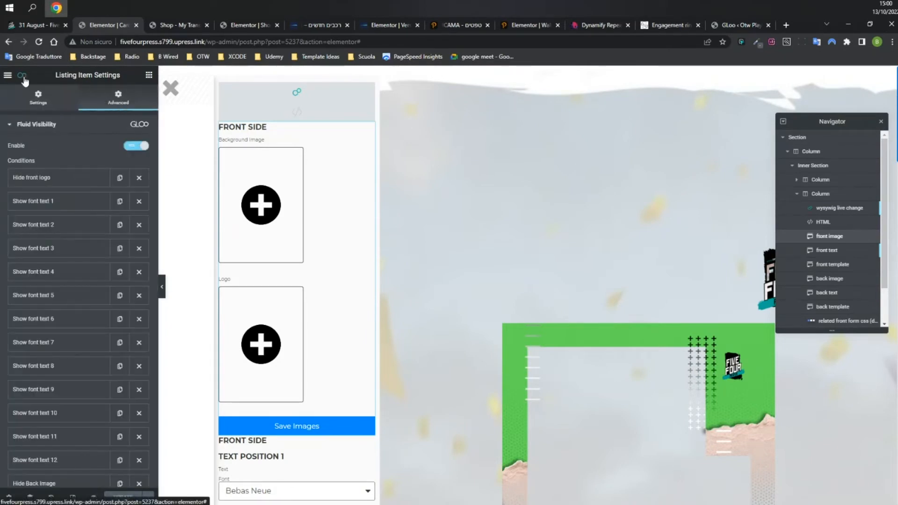
{"action": "left_click", "coordinate": [36, 127]}
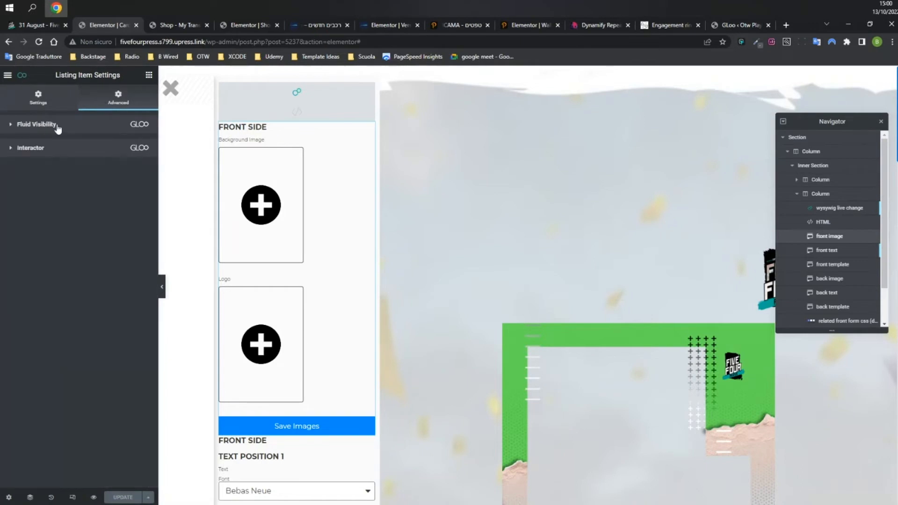
{"action": "left_click", "coordinate": [36, 152]}
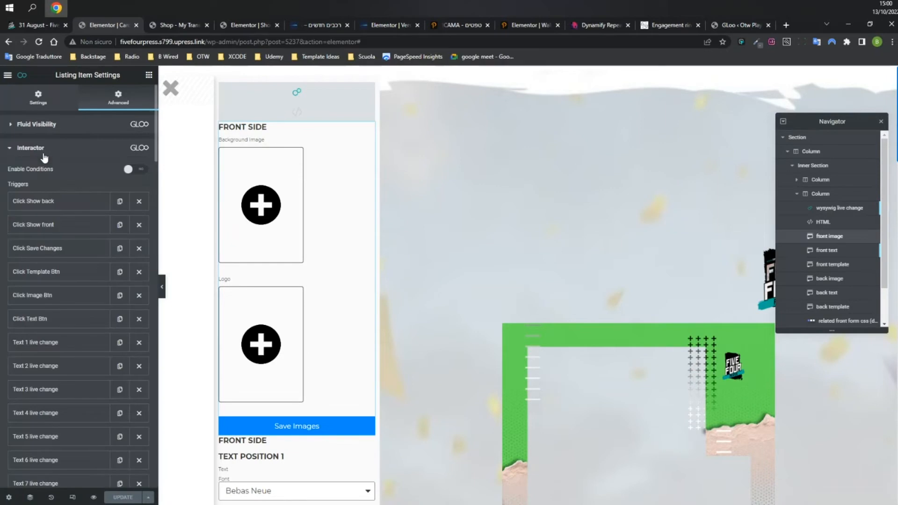
{"action": "scroll", "coordinate": [35, 189], "scroll_direction": "down", "scroll_amount": 10}
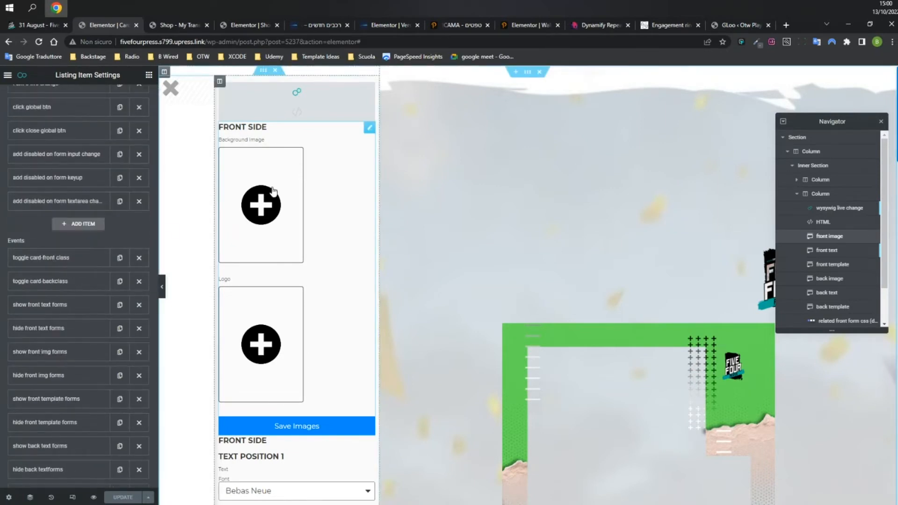
{"action": "scroll", "coordinate": [266, 184], "scroll_direction": "down", "scroll_amount": 3}
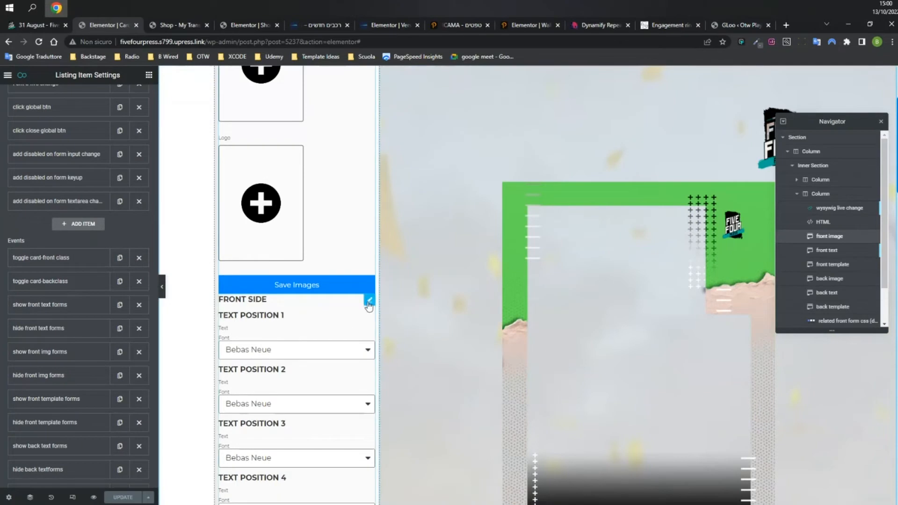
{"action": "scroll", "coordinate": [296, 343], "scroll_direction": "down", "scroll_amount": 4}
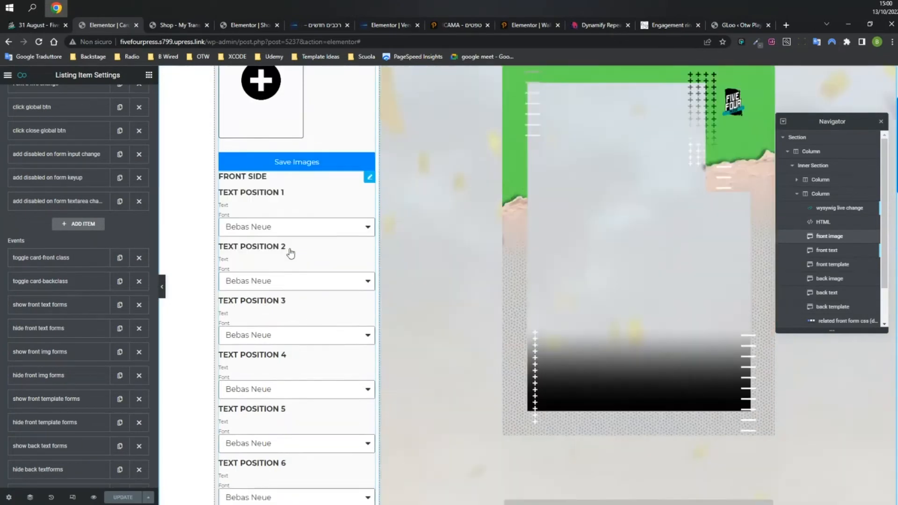
{"action": "left_click", "coordinate": [297, 392]}
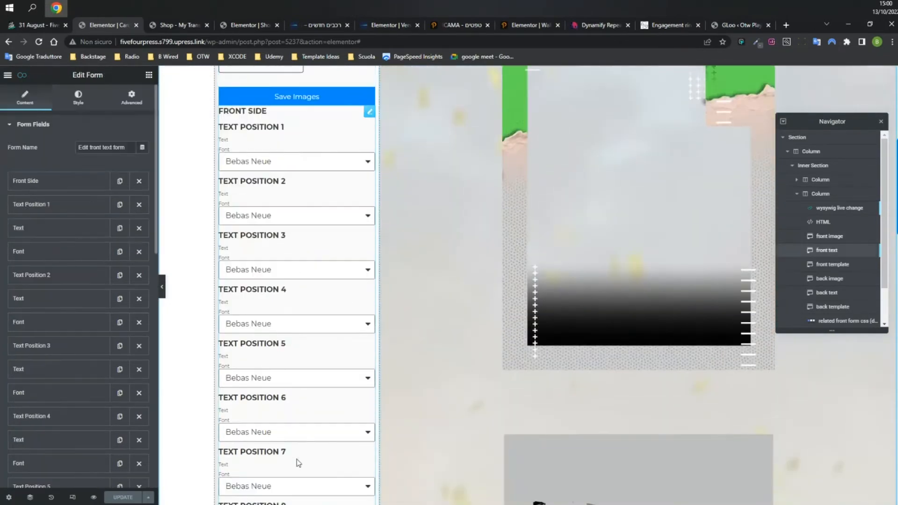
{"action": "scroll", "coordinate": [319, 312], "scroll_direction": "up", "scroll_amount": 1}
{"action": "scroll", "coordinate": [319, 311], "scroll_direction": "up", "scroll_amount": 3}
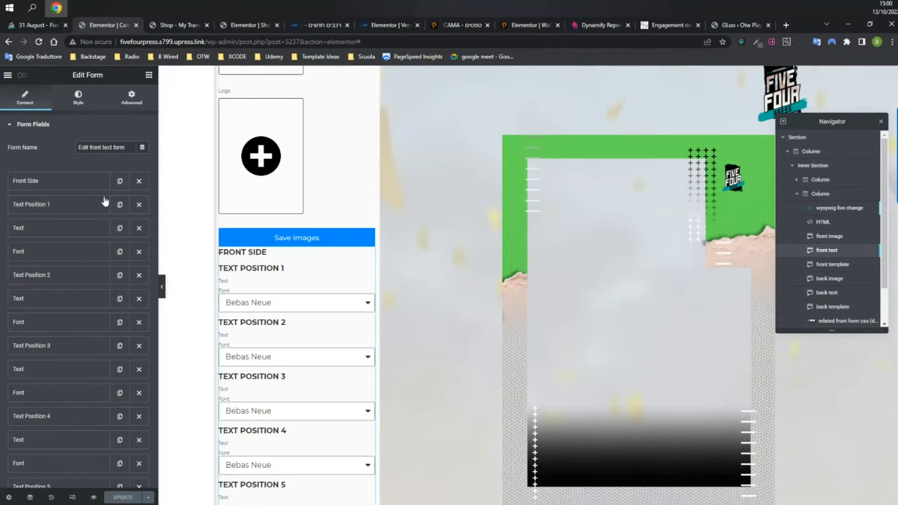
Expand the Interactor actions list and open the 'text 1 live change' Set Text action.
{"action": "key", "text": "ctrl+shift+y"}
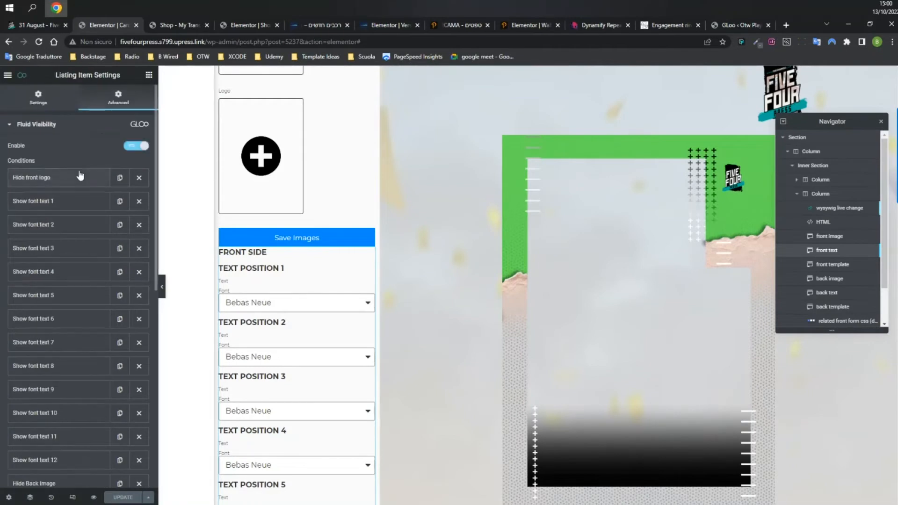
{"action": "left_click", "coordinate": [54, 125]}
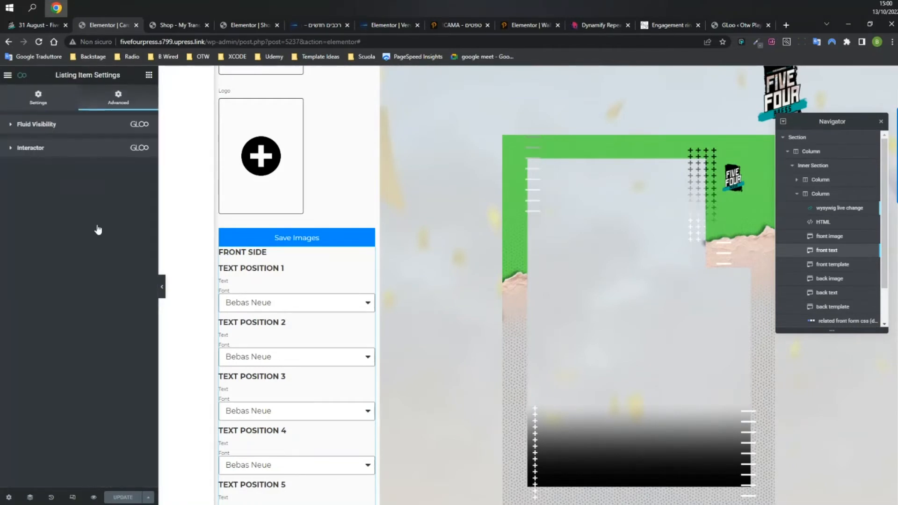
{"action": "left_click", "coordinate": [89, 148]}
{"action": "scroll", "coordinate": [90, 212], "scroll_direction": "down", "scroll_amount": 8}
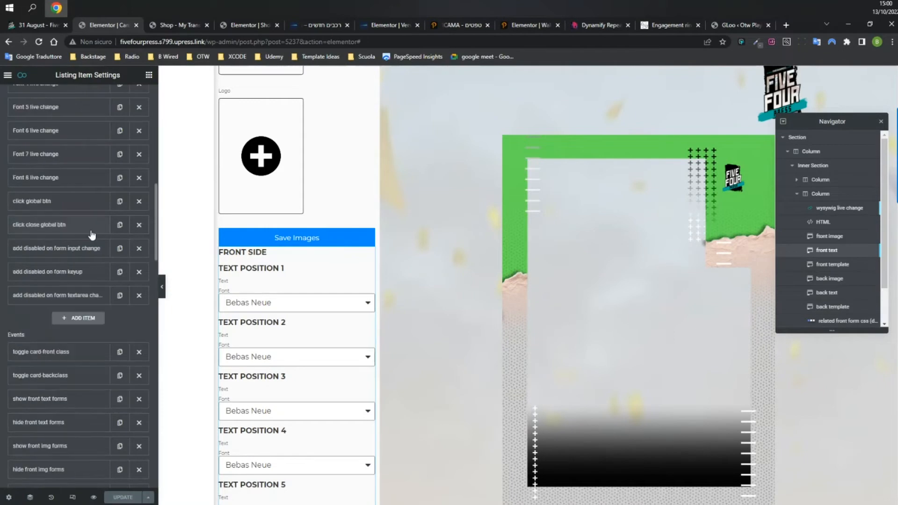
{"action": "scroll", "coordinate": [89, 227], "scroll_direction": "down", "scroll_amount": 4}
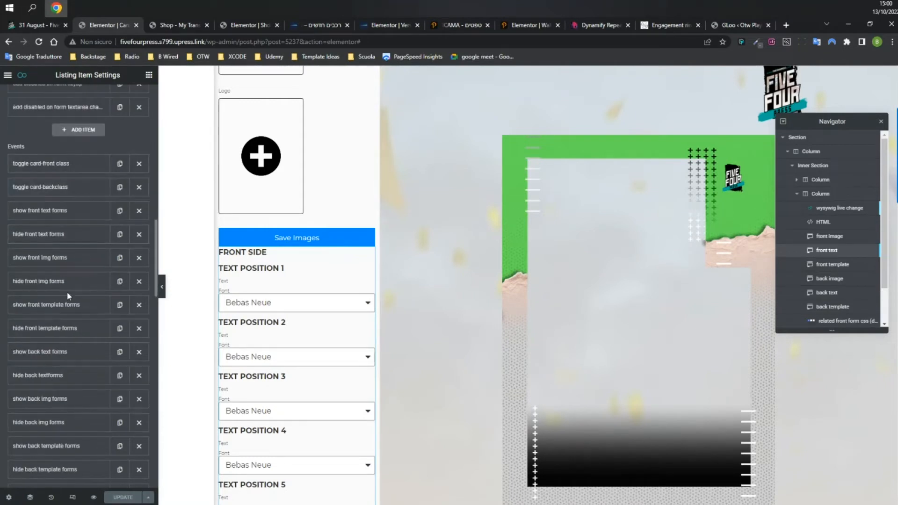
{"action": "scroll", "coordinate": [68, 299], "scroll_direction": "down", "scroll_amount": 6}
{"action": "scroll", "coordinate": [77, 279], "scroll_direction": "down", "scroll_amount": 7}
{"action": "left_click", "coordinate": [56, 356]}
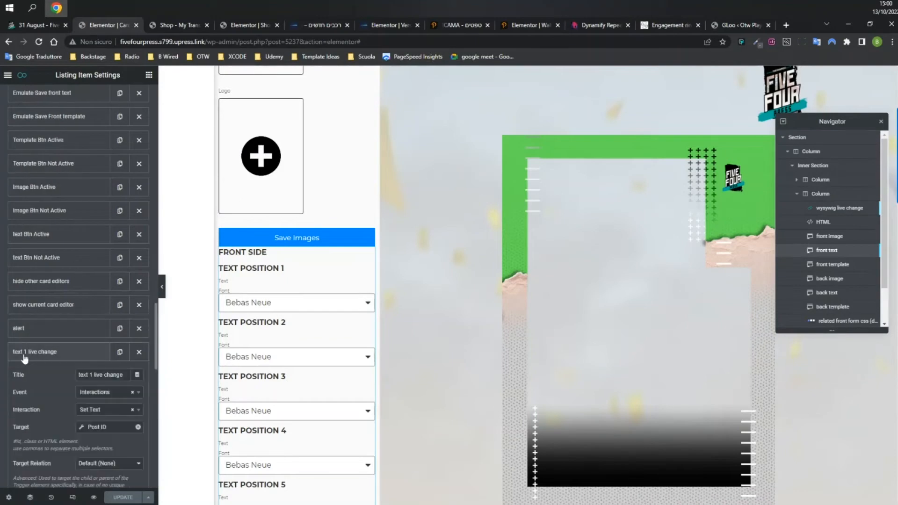
{"action": "scroll", "coordinate": [75, 290], "scroll_direction": "down", "scroll_amount": 2}
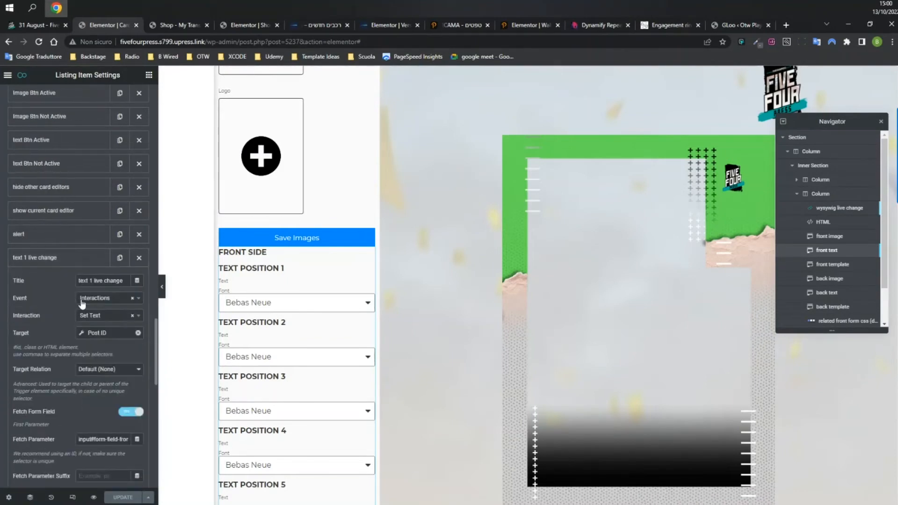
Keep Interactions as the event type and review the Post ID target's advanced settings.
{"action": "left_click", "coordinate": [108, 301]}
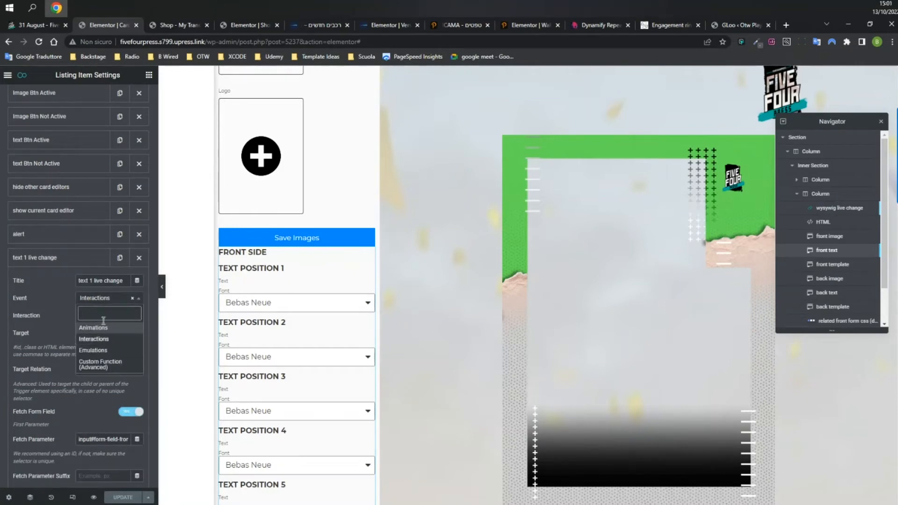
{"action": "left_click", "coordinate": [91, 340]}
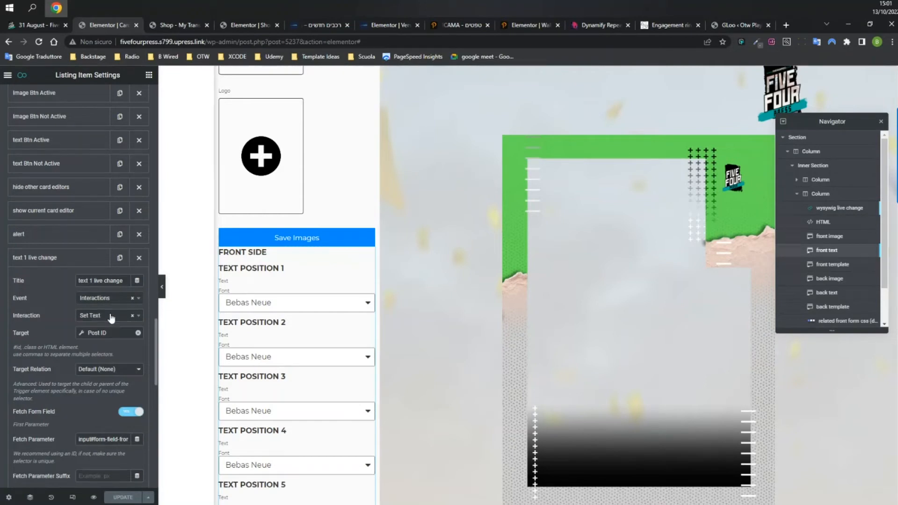
{"action": "left_click", "coordinate": [91, 333]}
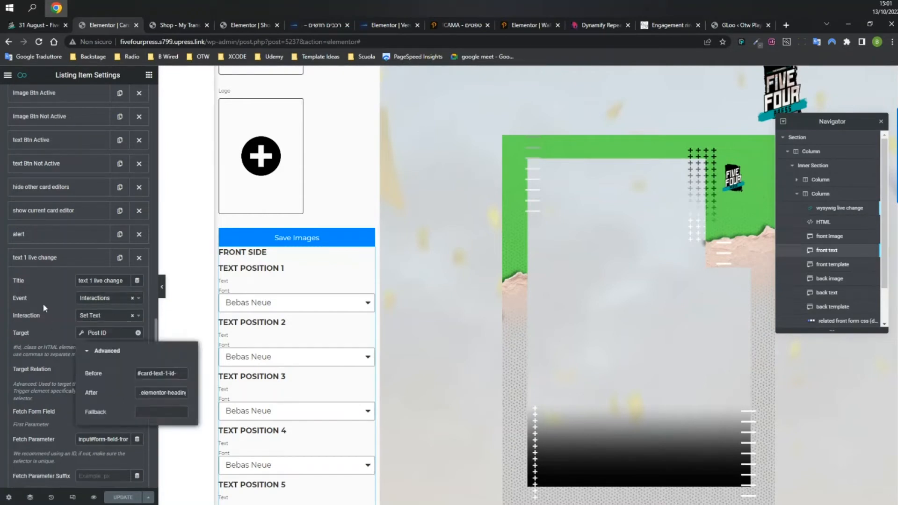
{"action": "scroll", "coordinate": [43, 303], "scroll_direction": "down", "scroll_amount": 1}
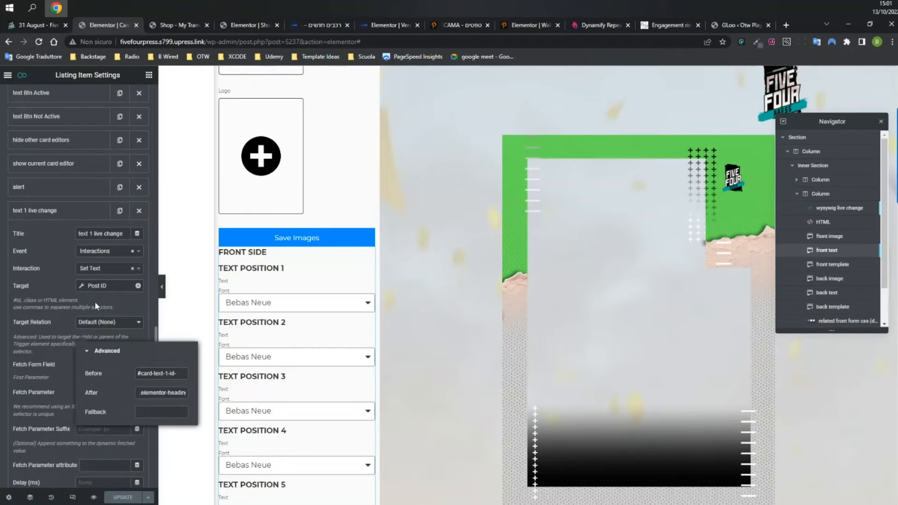
{"action": "left_click", "coordinate": [64, 282]}
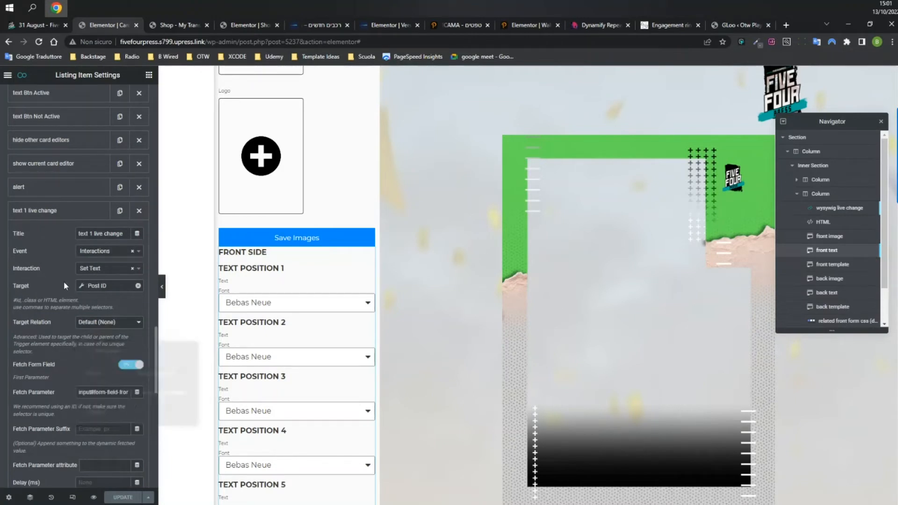
Browse the full list of interaction types, leaving Set Text selected.
{"action": "left_click", "coordinate": [117, 267]}
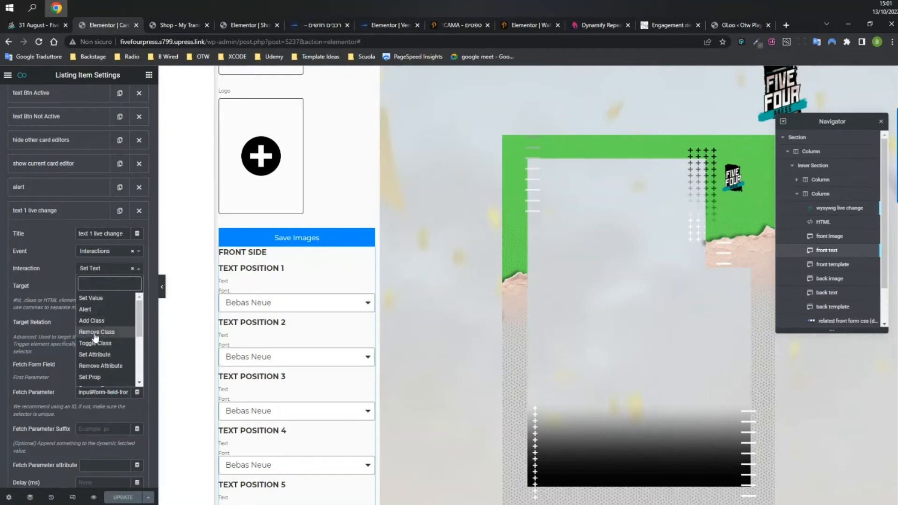
{"action": "scroll", "coordinate": [138, 328], "scroll_direction": "down", "scroll_amount": 1}
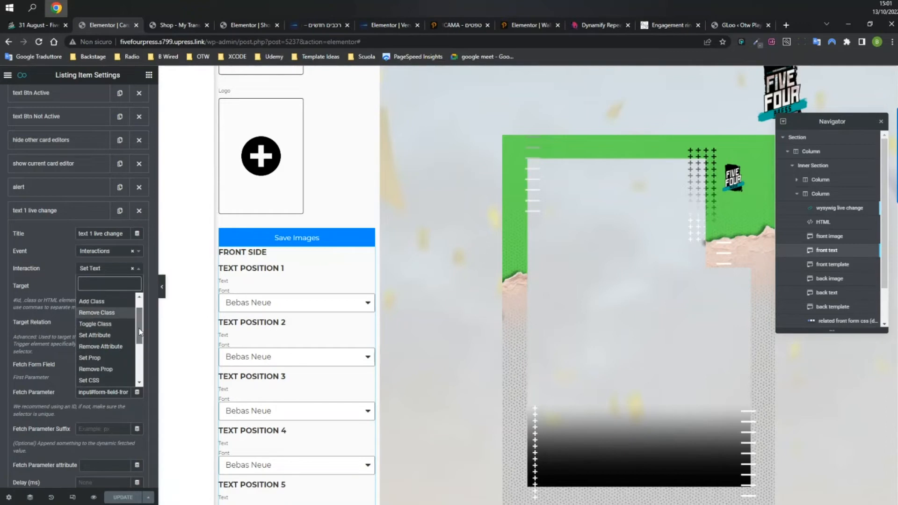
{"action": "left_click_drag", "start_coordinate": [138, 328], "coordinate": [139, 338]}
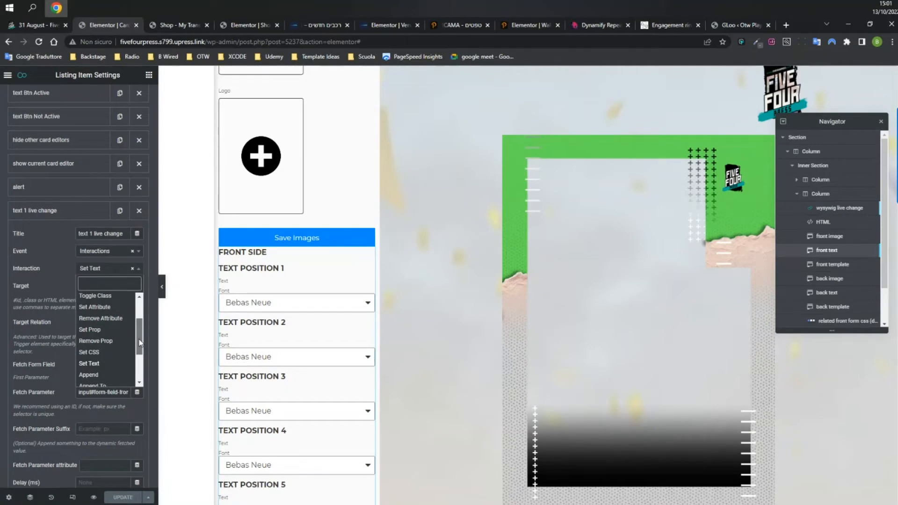
{"action": "left_click_drag", "start_coordinate": [139, 339], "coordinate": [140, 317]}
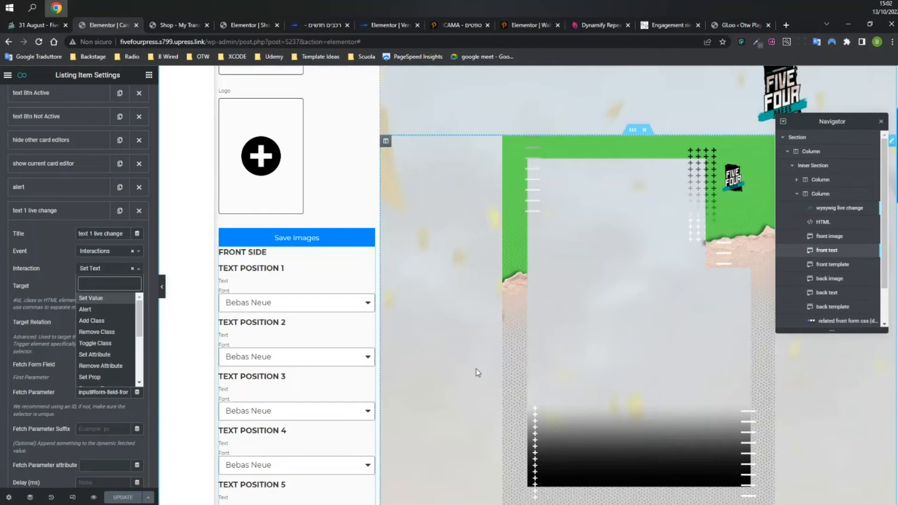
Review the Event and Interaction dropdowns again, keeping Interactions and Set Text.
{"action": "left_click", "coordinate": [104, 252]}
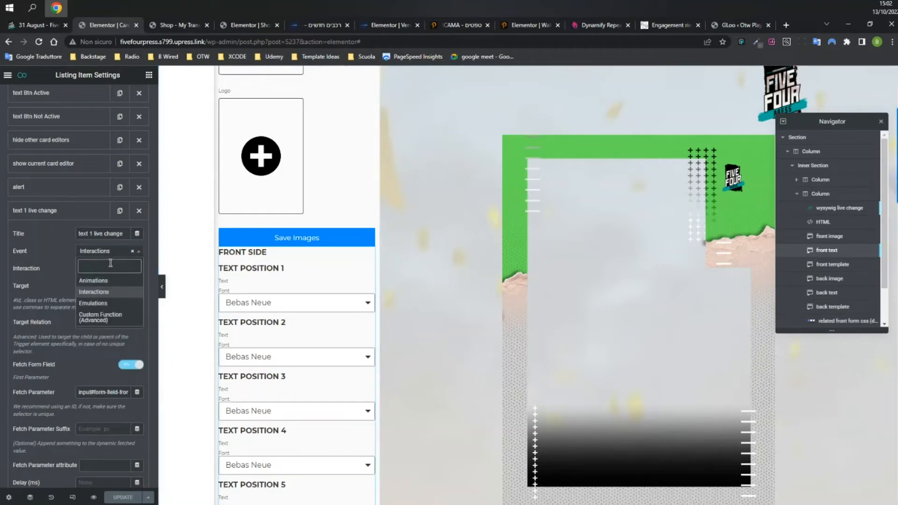
{"action": "left_click", "coordinate": [88, 295]}
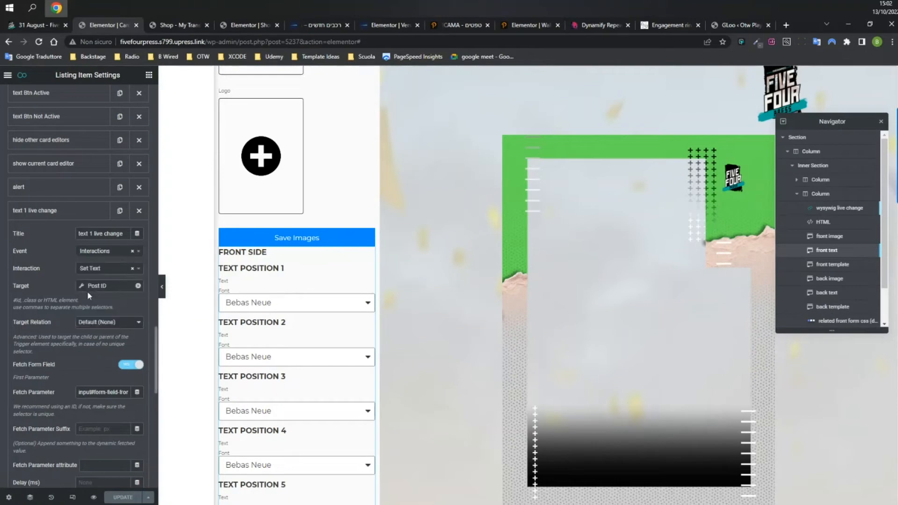
{"action": "left_click", "coordinate": [108, 268]}
{"action": "scroll", "coordinate": [122, 341], "scroll_direction": "down", "scroll_amount": 1}
{"action": "left_click_drag", "start_coordinate": [140, 312], "coordinate": [138, 305]}
{"action": "scroll", "coordinate": [140, 323], "scroll_direction": "down", "scroll_amount": 3}
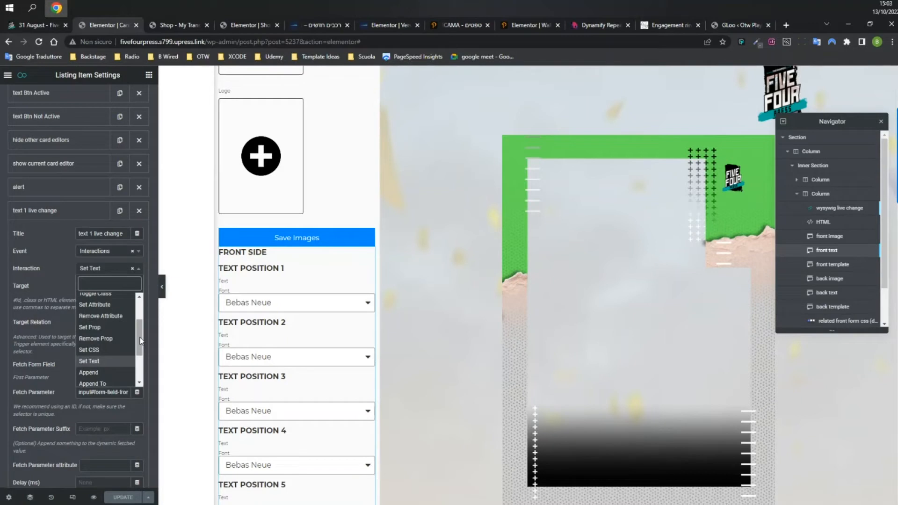
Leave the event as Interactions and open Text Position 1 in the 31 August customizer.
{"action": "left_click", "coordinate": [106, 252]}
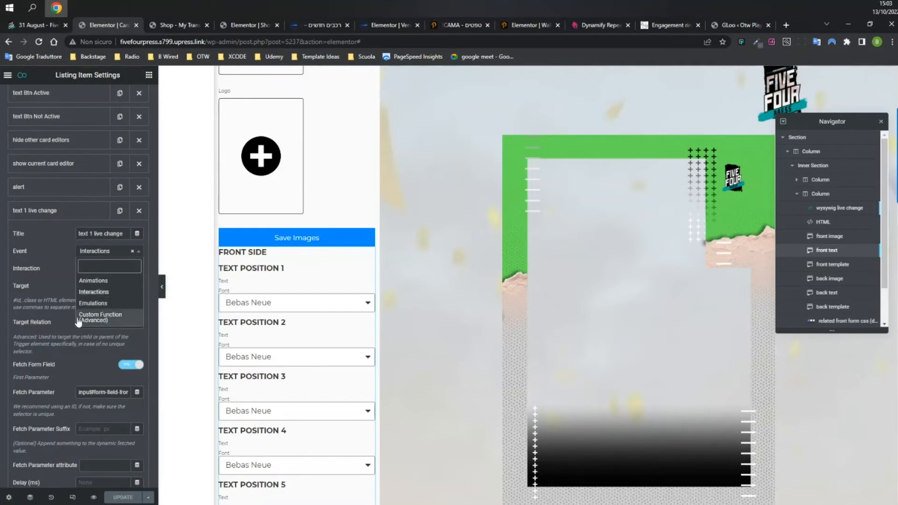
{"action": "left_click", "coordinate": [45, 258]}
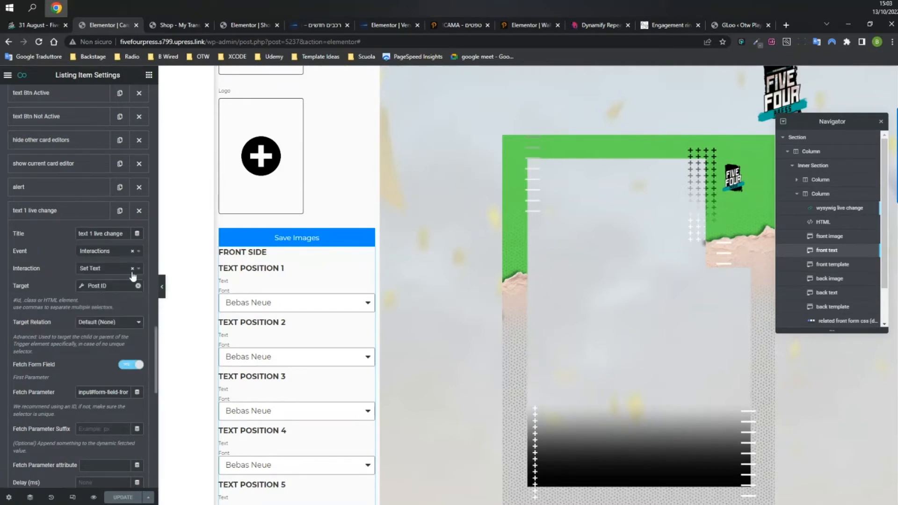
{"action": "left_click", "coordinate": [42, 25]}
{"action": "left_click", "coordinate": [25, 308]}
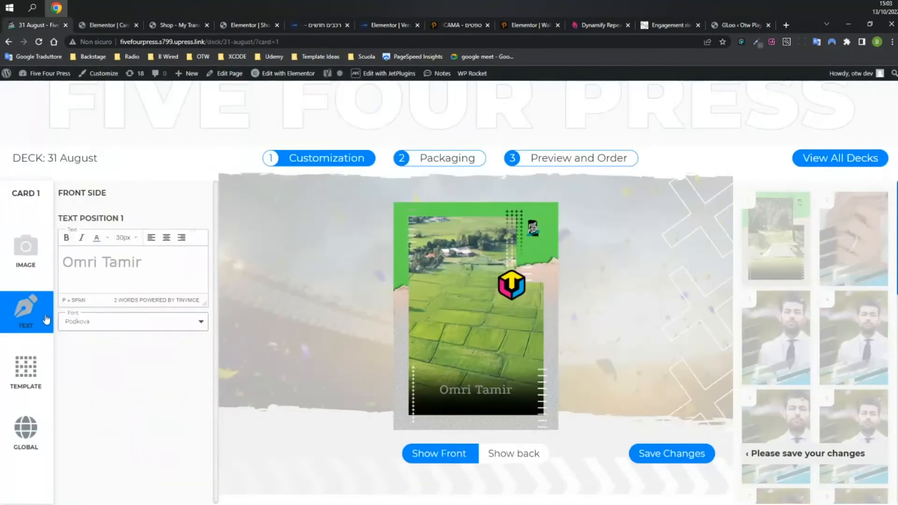
Replace Text Position 1 with 'Hello This is cool', then return to the Elementor editor.
{"action": "triple_click", "coordinate": [116, 265]}
{"action": "type", "text": "Hello T"}
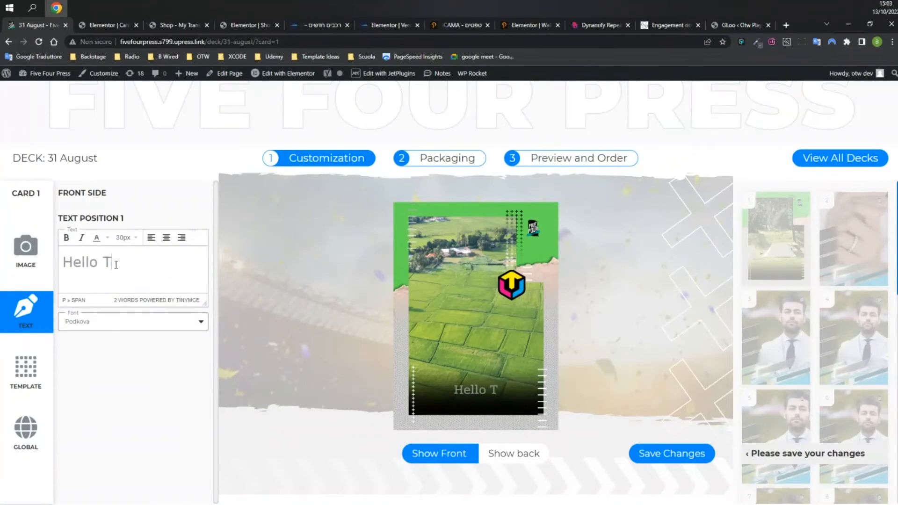
{"action": "type", "text": "his is cool"}
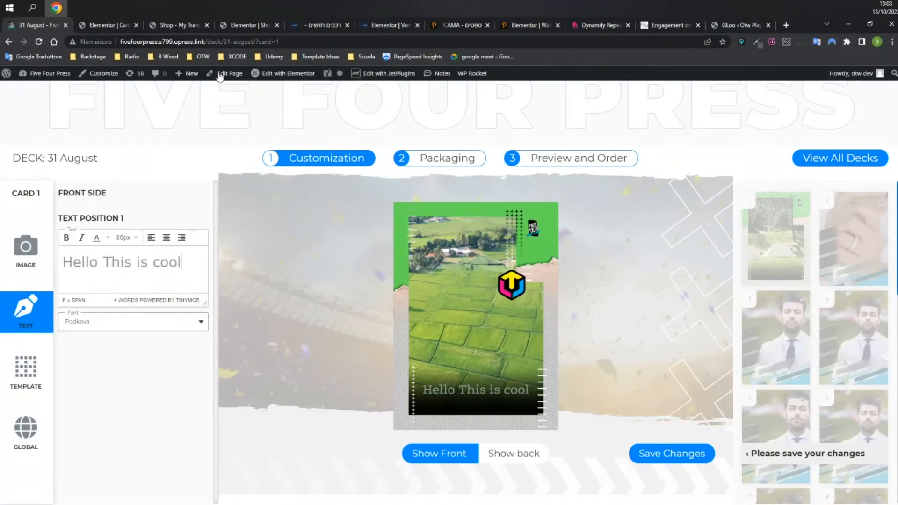
{"action": "left_click", "coordinate": [99, 25]}
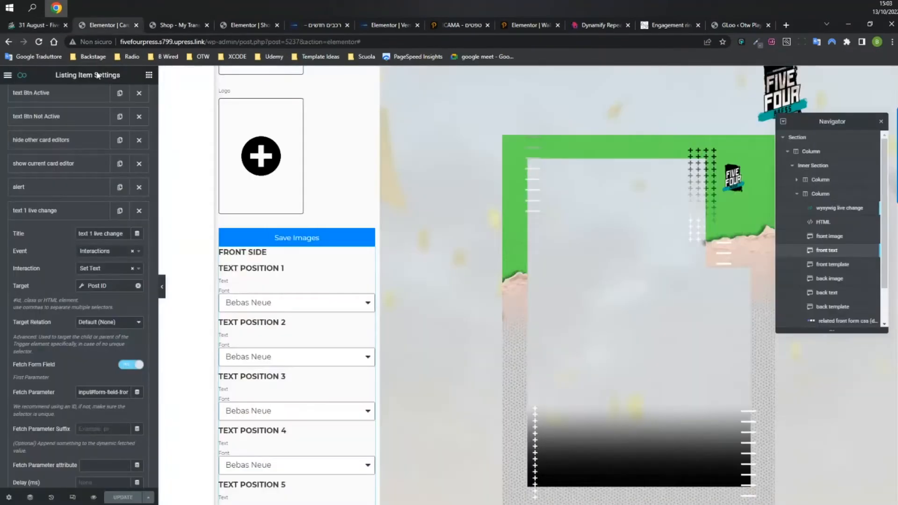
Inspect the Post ID target's Before and After selector values, then return to the customizer.
{"action": "left_click", "coordinate": [102, 285]}
{"action": "left_click_drag", "start_coordinate": [138, 326], "coordinate": [180, 326]}
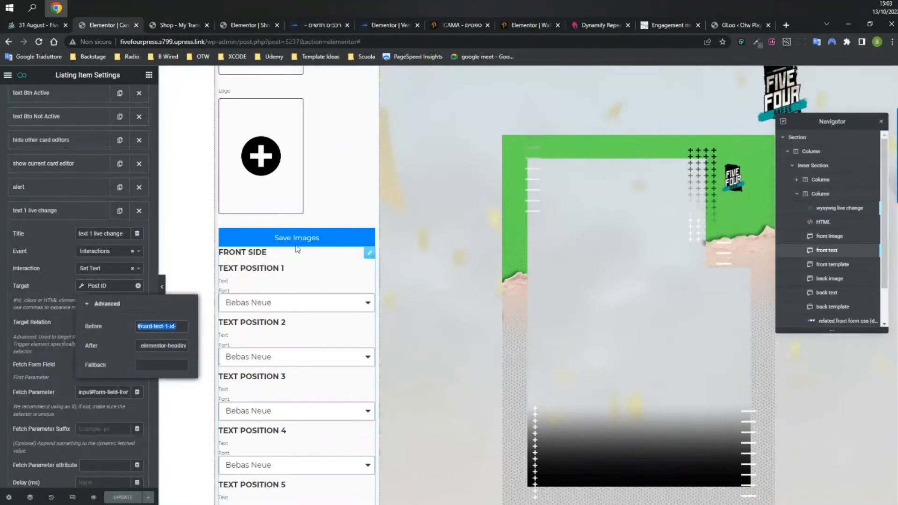
{"action": "left_click_drag", "start_coordinate": [154, 346], "coordinate": [191, 353]}
{"action": "left_click", "coordinate": [153, 346]}
{"action": "left_click_drag", "start_coordinate": [188, 346], "coordinate": [134, 346]}
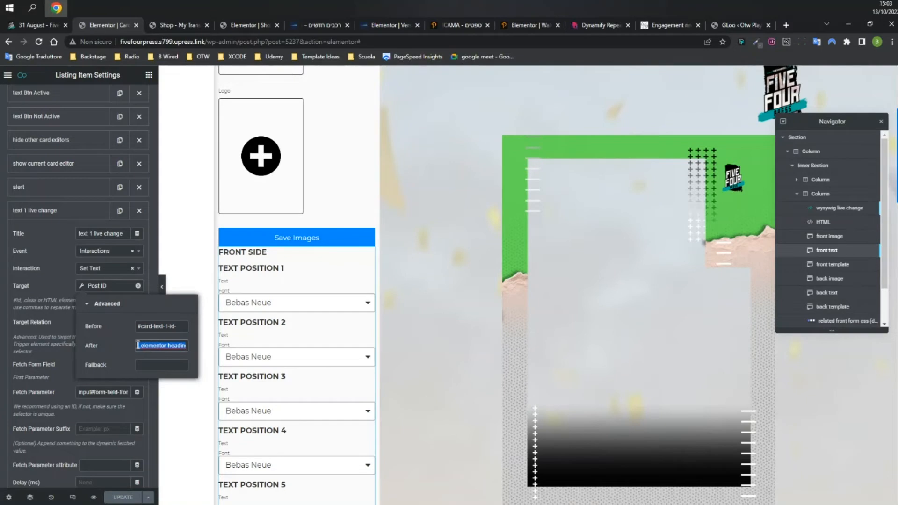
{"action": "left_click", "coordinate": [33, 25]}
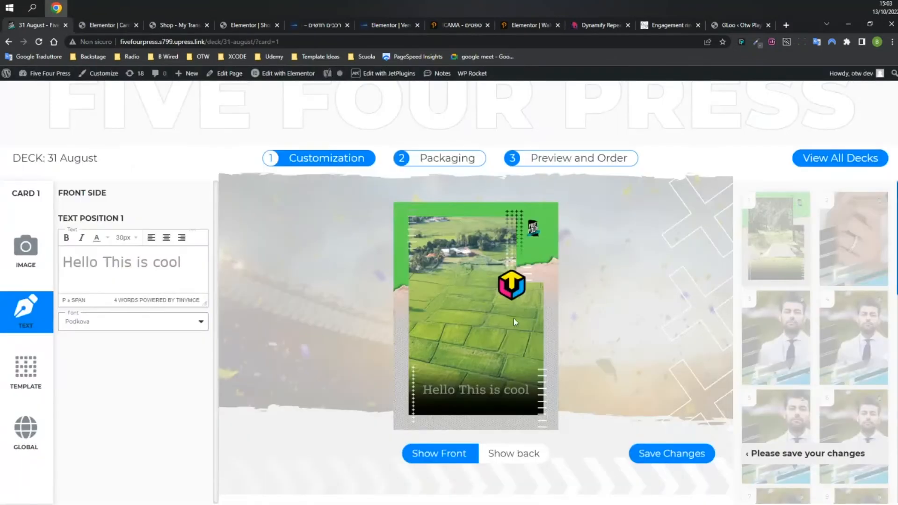
Inspect the card caption in DevTools, delete its elementor-heading-title element, and close DevTools.
{"action": "right_click", "coordinate": [466, 389]}
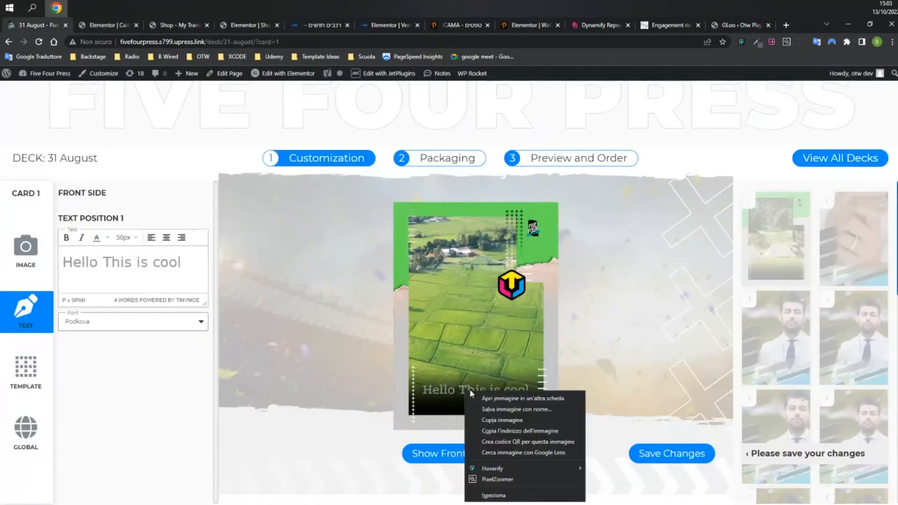
{"action": "left_click", "coordinate": [494, 494]}
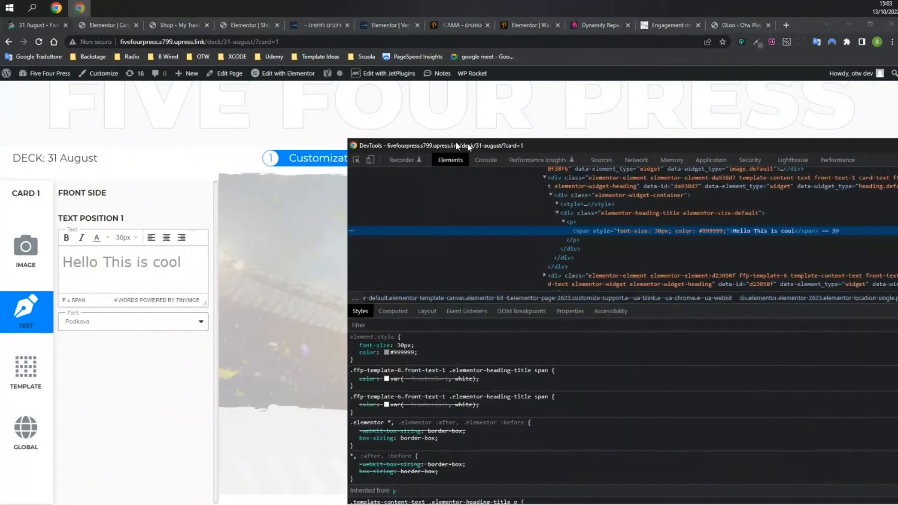
{"action": "left_click_drag", "start_coordinate": [455, 142], "coordinate": [302, 142]}
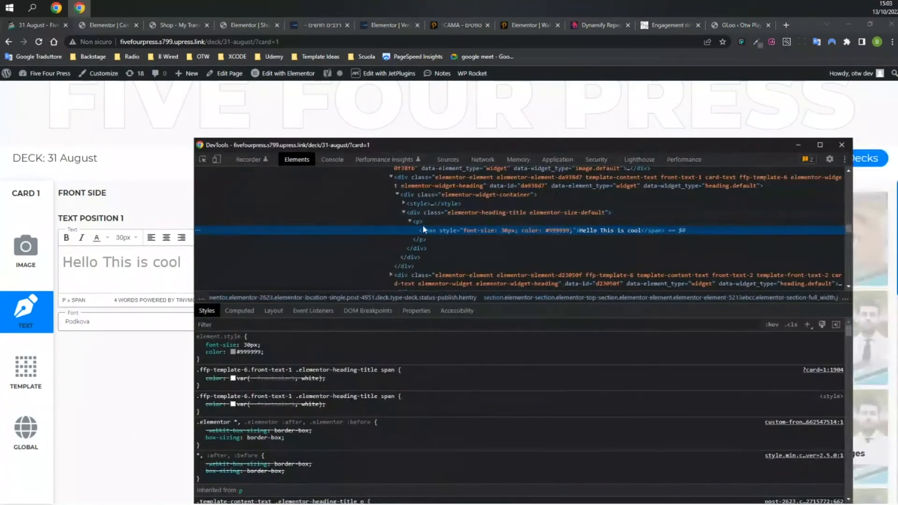
{"action": "left_click", "coordinate": [493, 211]}
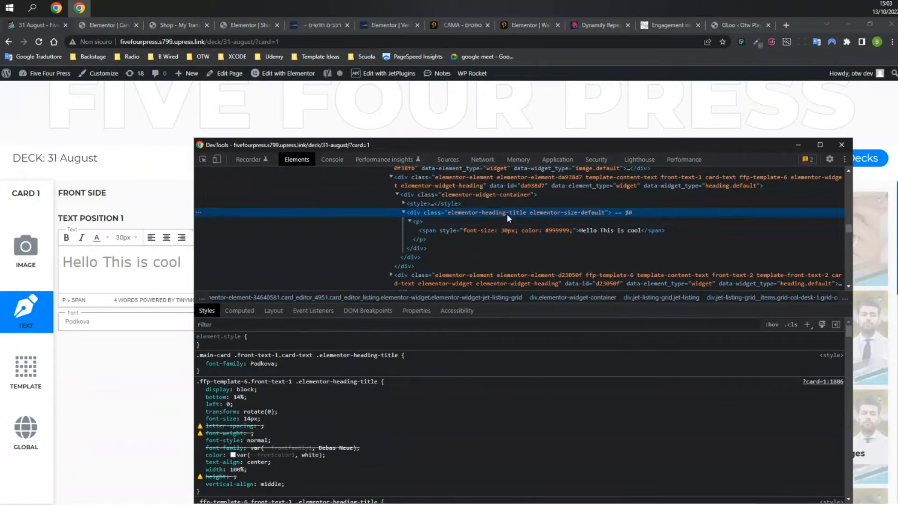
{"action": "left_click", "coordinate": [584, 181]}
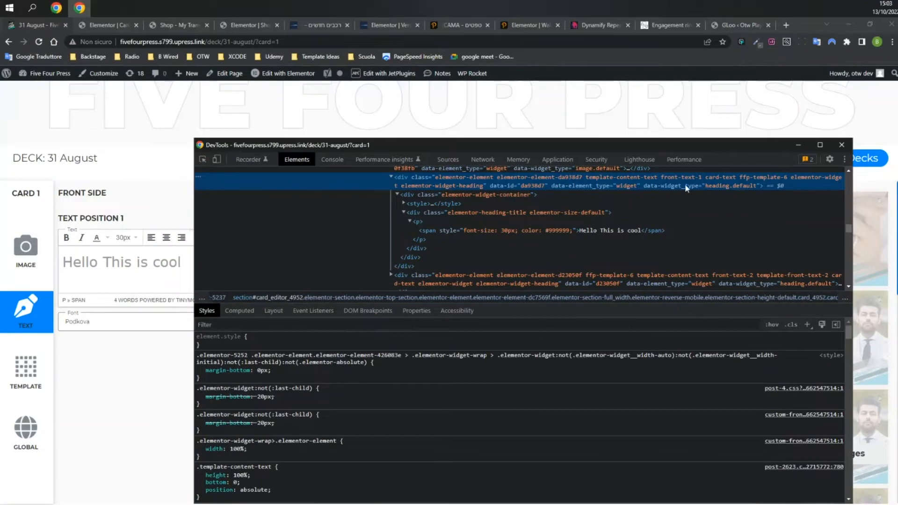
{"action": "left_click", "coordinate": [471, 213]}
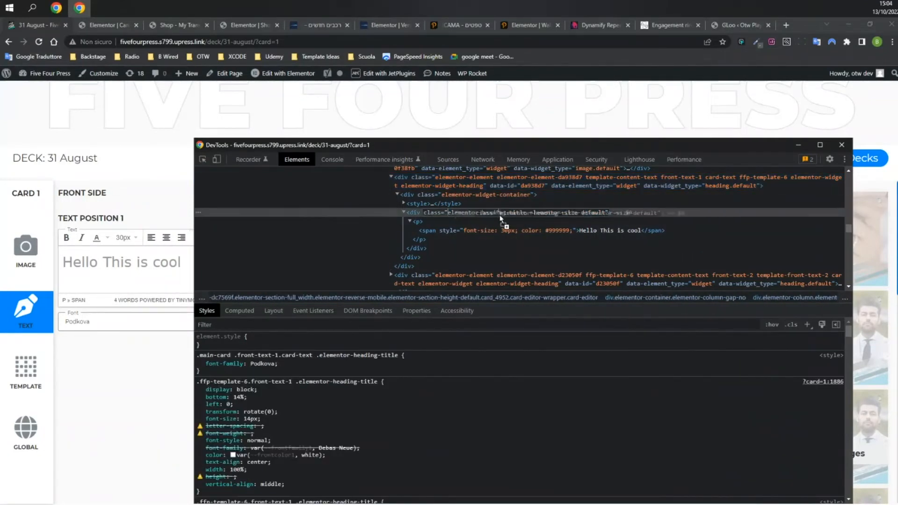
{"action": "key", "text": "Delete"}
{"action": "left_click", "coordinate": [841, 144]}
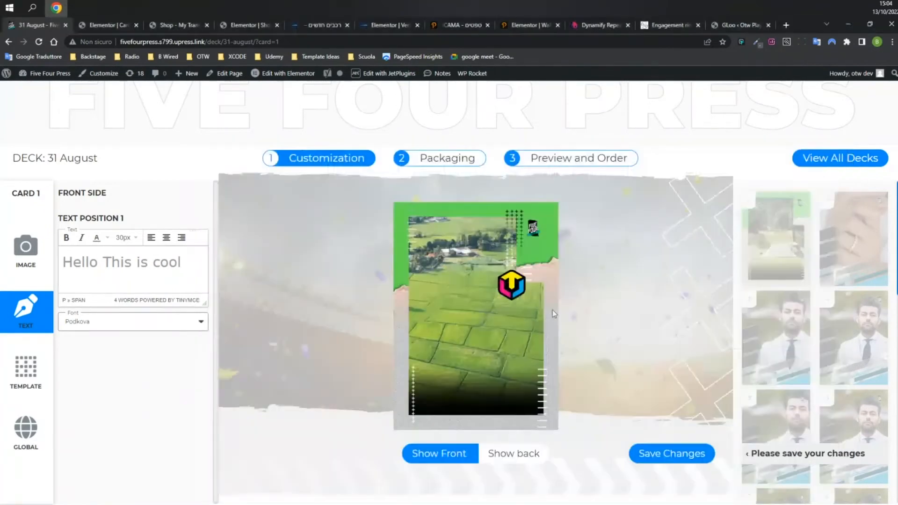
Reload the customizer, then in Elementor collapse 'text 1 live change' to reveal the Font 1–8 live change entries.
{"action": "left_click", "coordinate": [39, 41]}
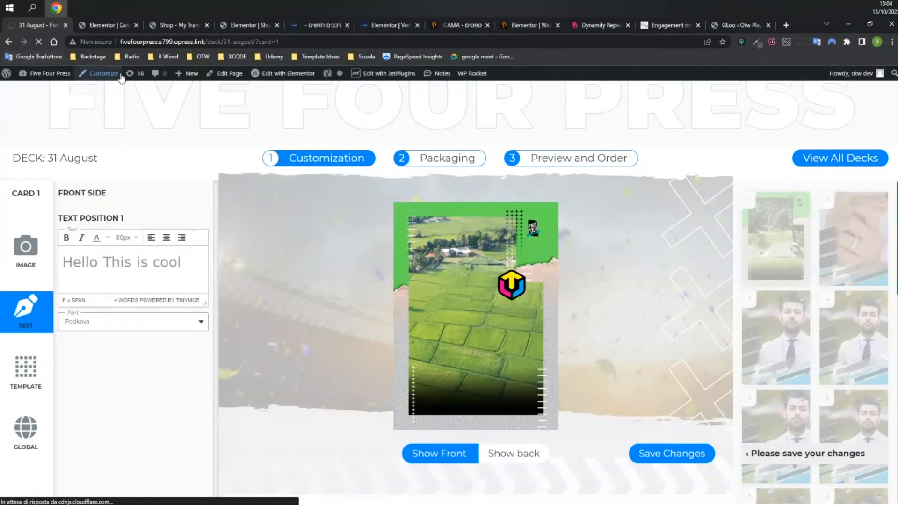
{"action": "left_click", "coordinate": [136, 29]}
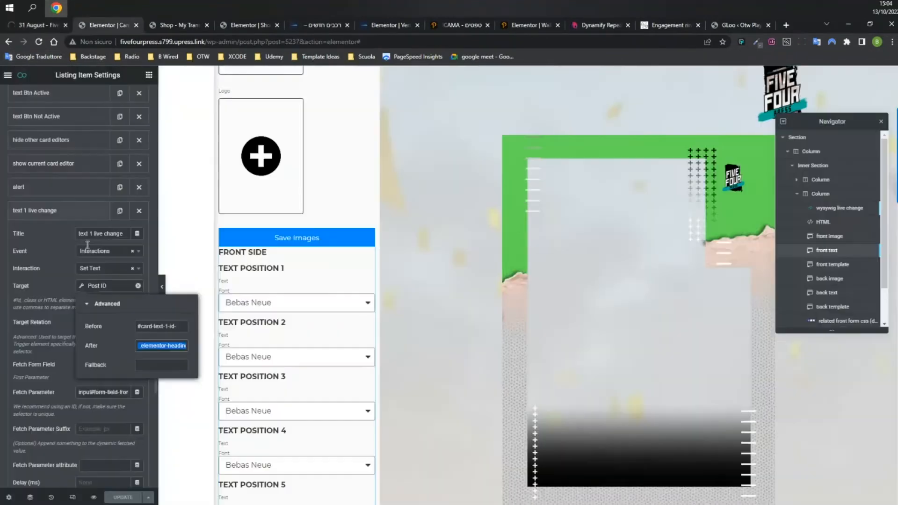
{"action": "left_click", "coordinate": [53, 211]}
{"action": "scroll", "coordinate": [54, 217], "scroll_direction": "up", "scroll_amount": 10}
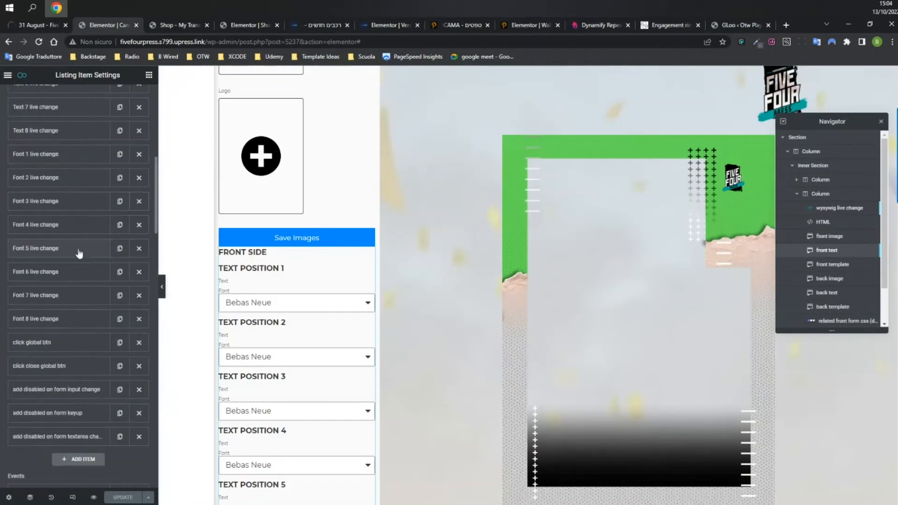
Expand the 'Text 1 live change' trigger, keep Key Up as its firing event, and inspect its Target selector.
{"action": "scroll", "coordinate": [70, 196], "scroll_direction": "down", "scroll_amount": 3}
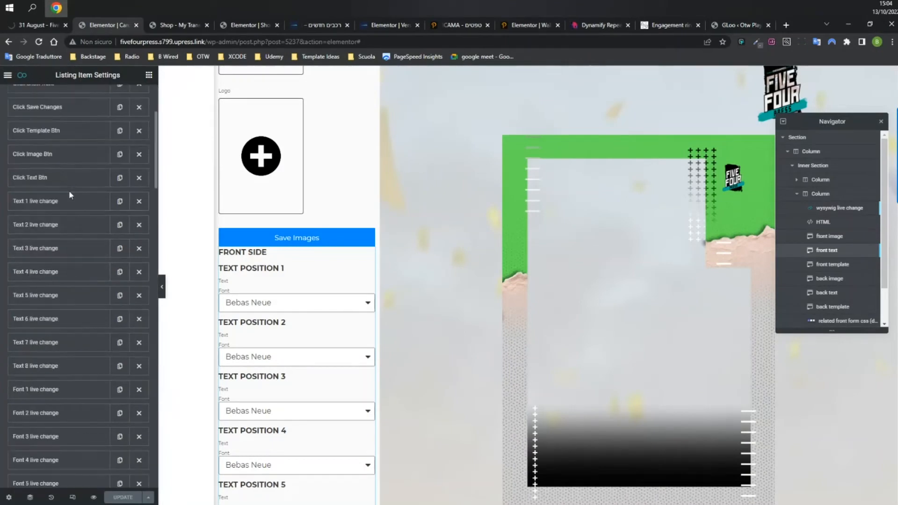
{"action": "left_click", "coordinate": [50, 206]}
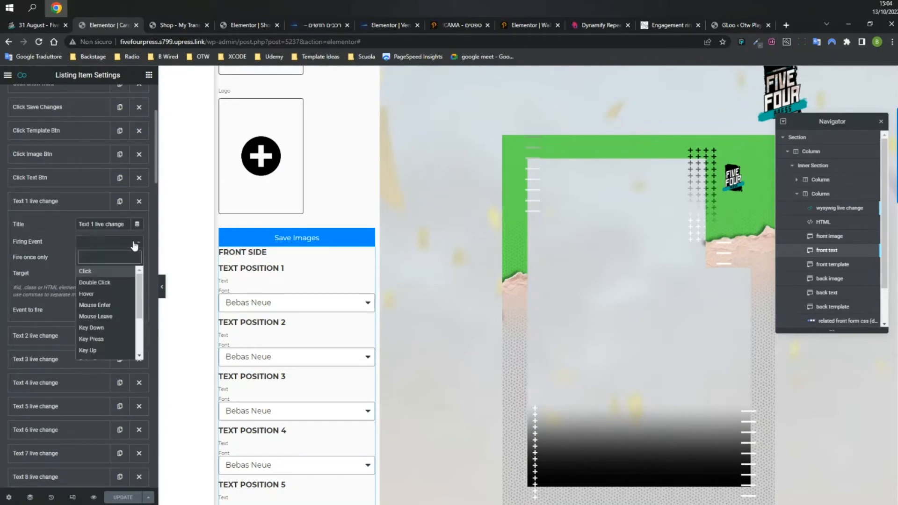
{"action": "left_click", "coordinate": [99, 243]}
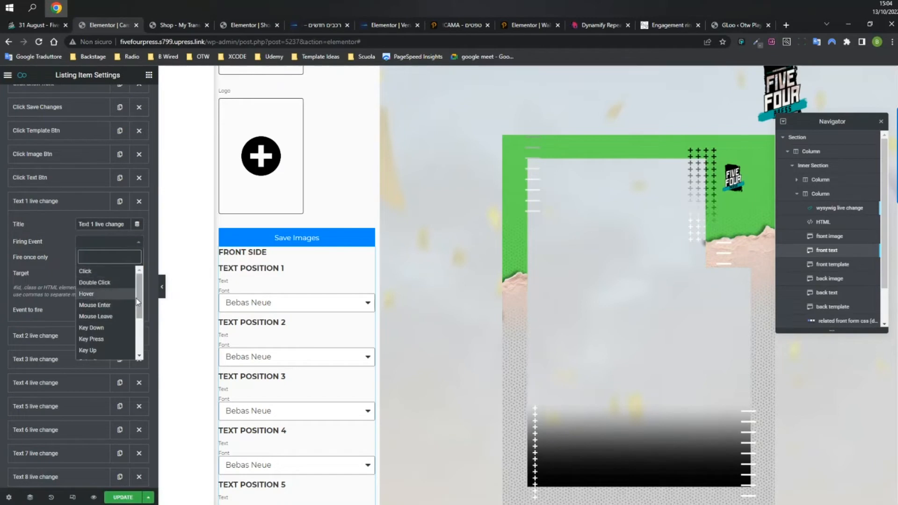
{"action": "left_click_drag", "start_coordinate": [138, 299], "coordinate": [143, 338]}
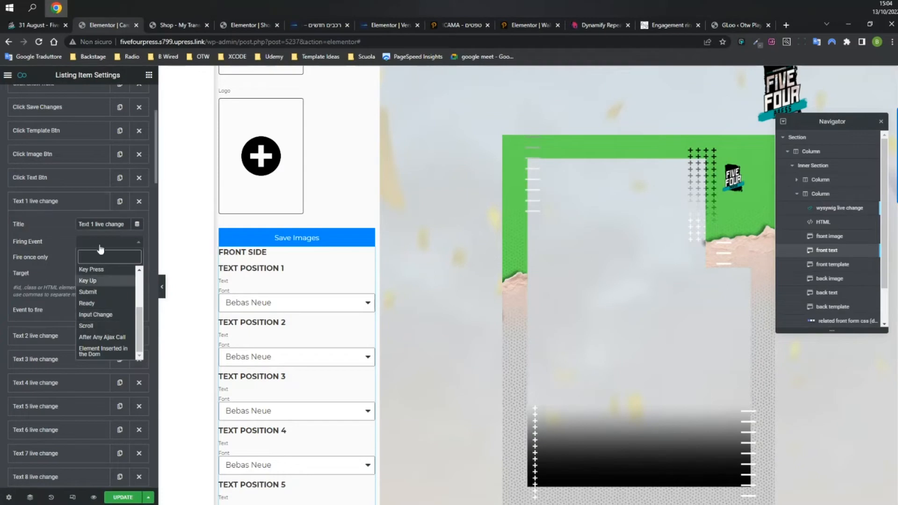
{"action": "left_click", "coordinate": [120, 280]}
{"action": "left_click_drag", "start_coordinate": [94, 277], "coordinate": [130, 276]}
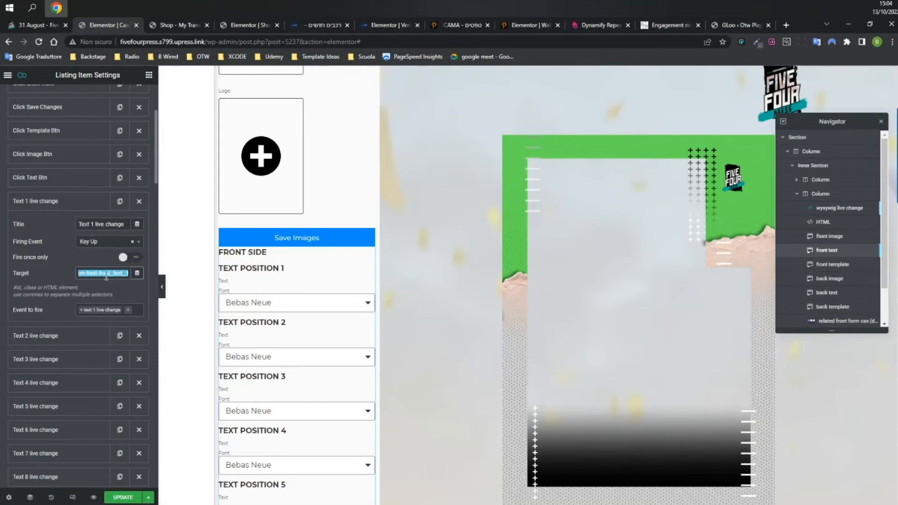
On the customizer, look over the background image picker and card text, then load card 2 of the deck.
{"action": "left_click", "coordinate": [46, 25]}
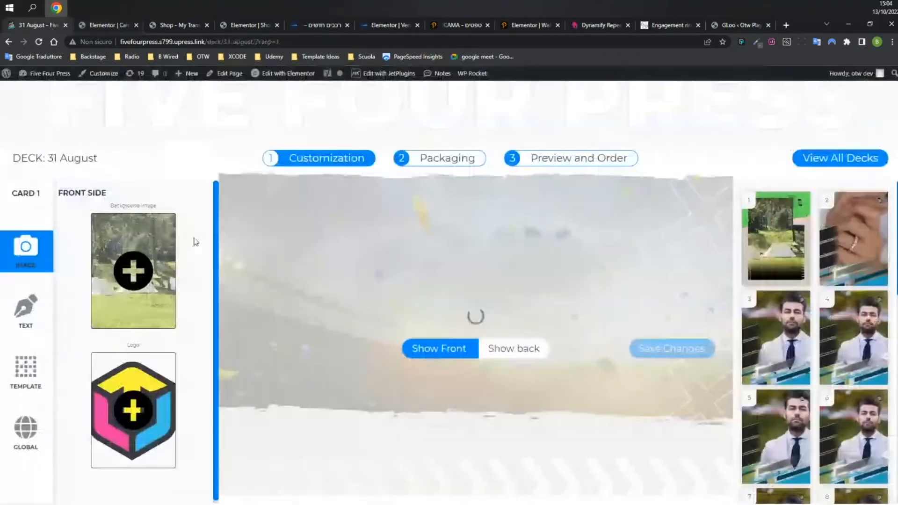
{"action": "left_click", "coordinate": [100, 294]}
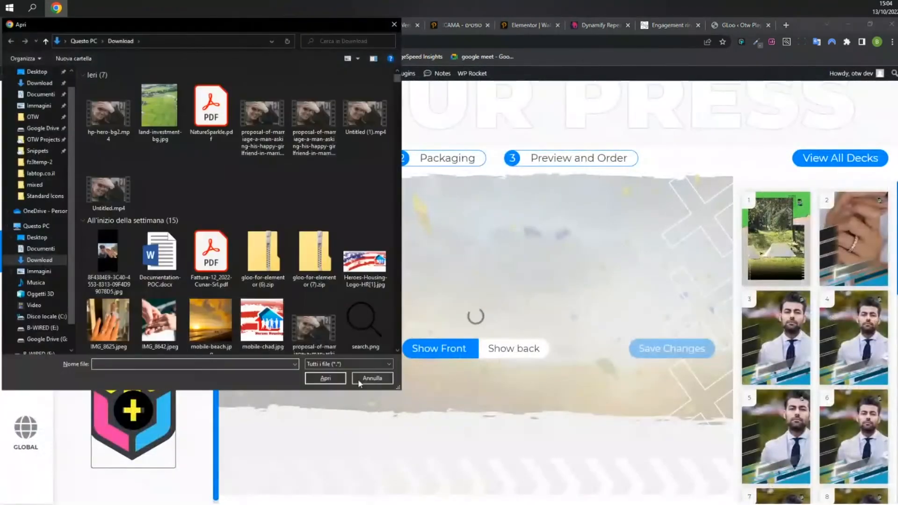
{"action": "left_click", "coordinate": [359, 379]}
{"action": "left_click", "coordinate": [26, 311]}
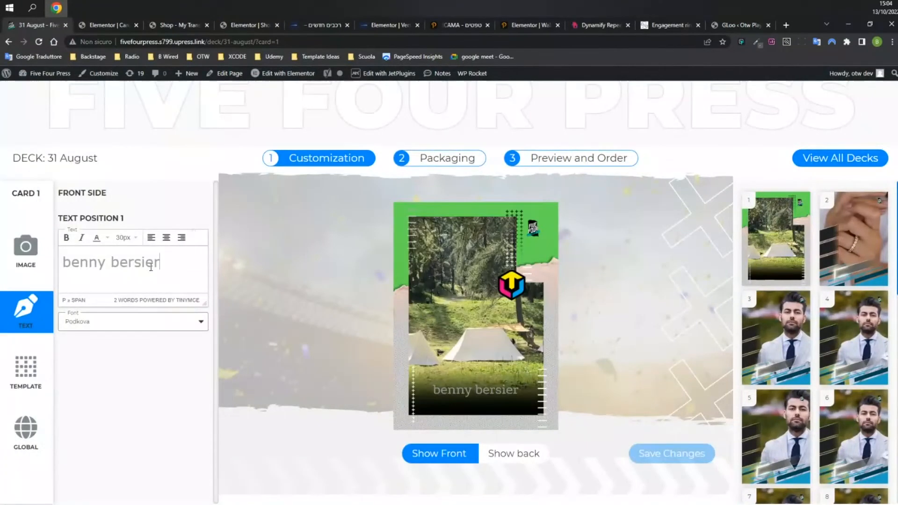
{"action": "left_click_drag", "start_coordinate": [447, 390], "coordinate": [497, 390]}
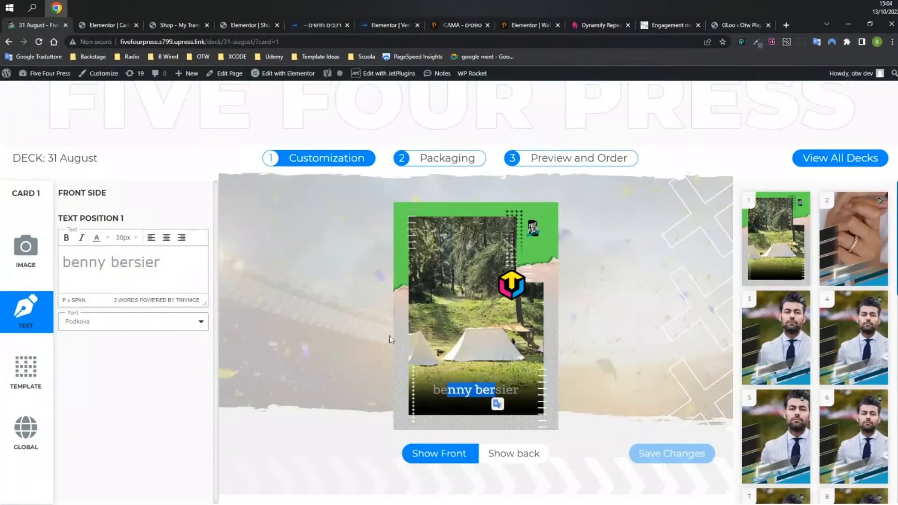
{"action": "left_click", "coordinate": [846, 234]}
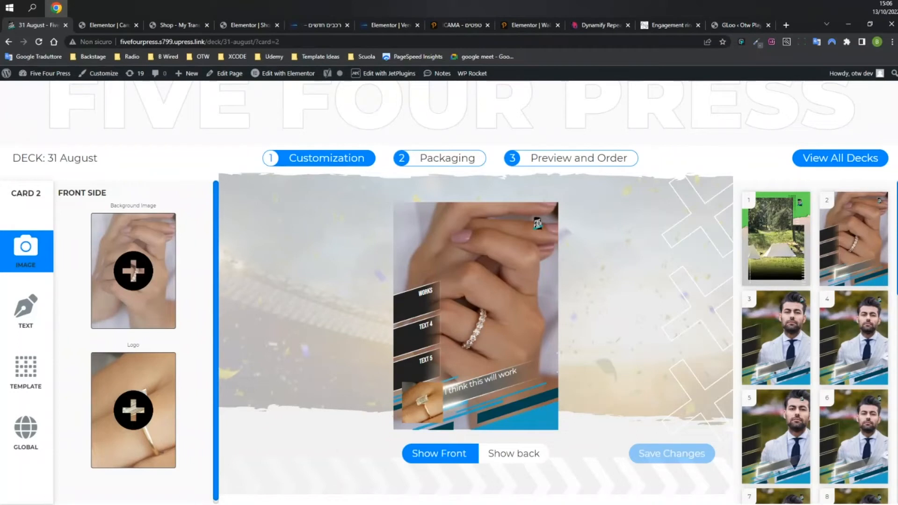
Show card 2's TEXT settings, then return to the Elementor editor of the customizer page.
{"action": "left_click", "coordinate": [28, 315]}
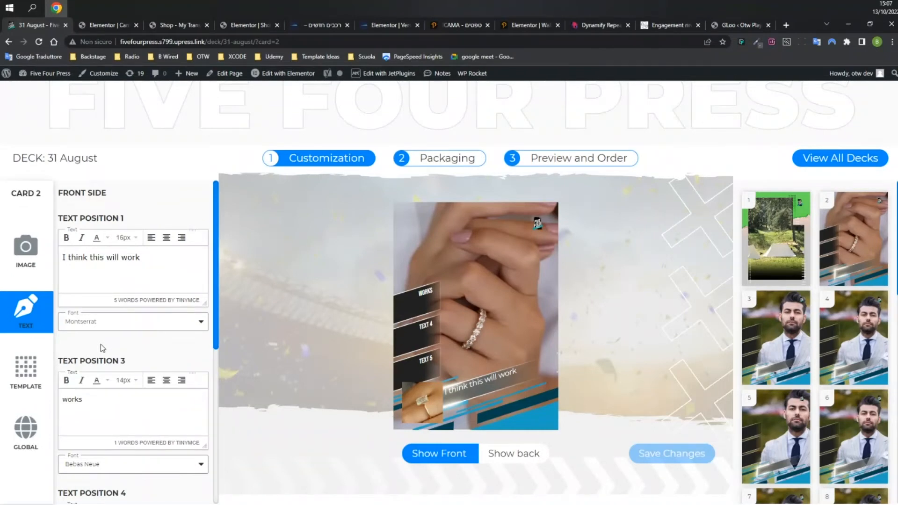
{"action": "left_click", "coordinate": [96, 27]}
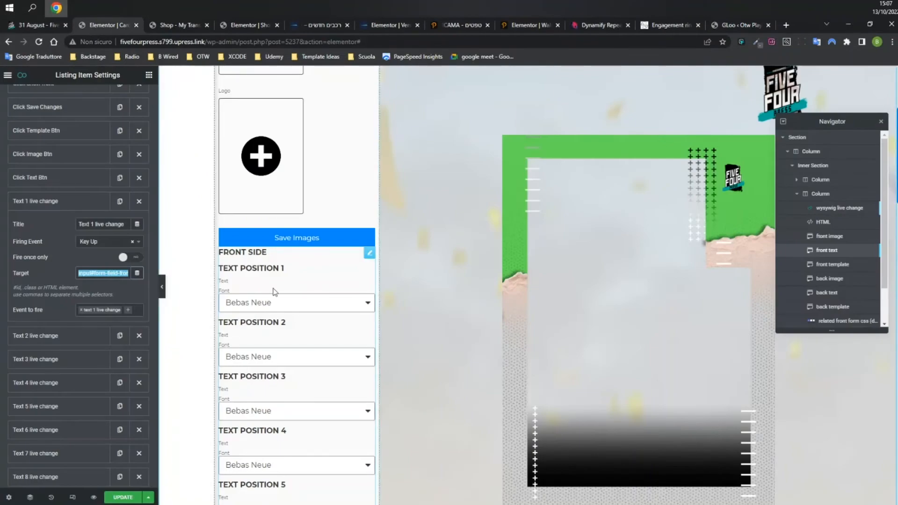
Collapse the Text 1 live change trigger and reopen the 'text 1 live change' Set Text interaction.
{"action": "left_click", "coordinate": [55, 202]}
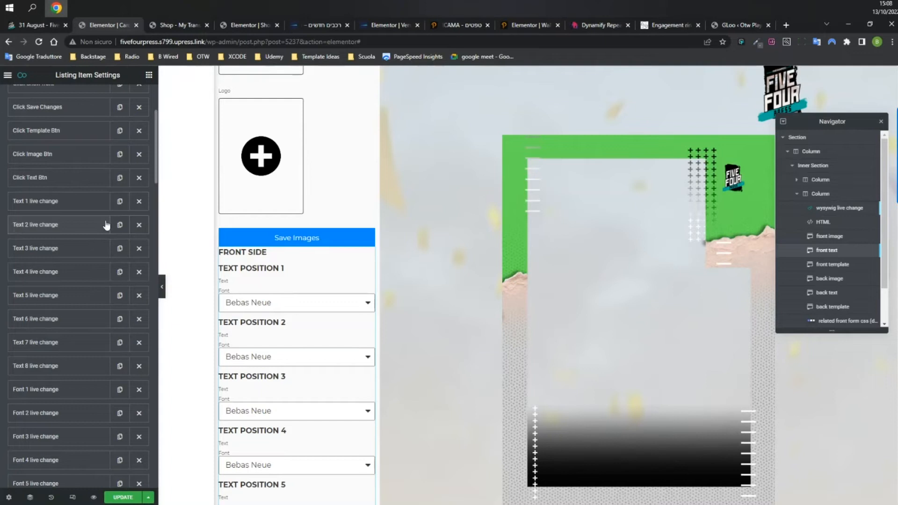
{"action": "scroll", "coordinate": [107, 225], "scroll_direction": "down", "scroll_amount": 15}
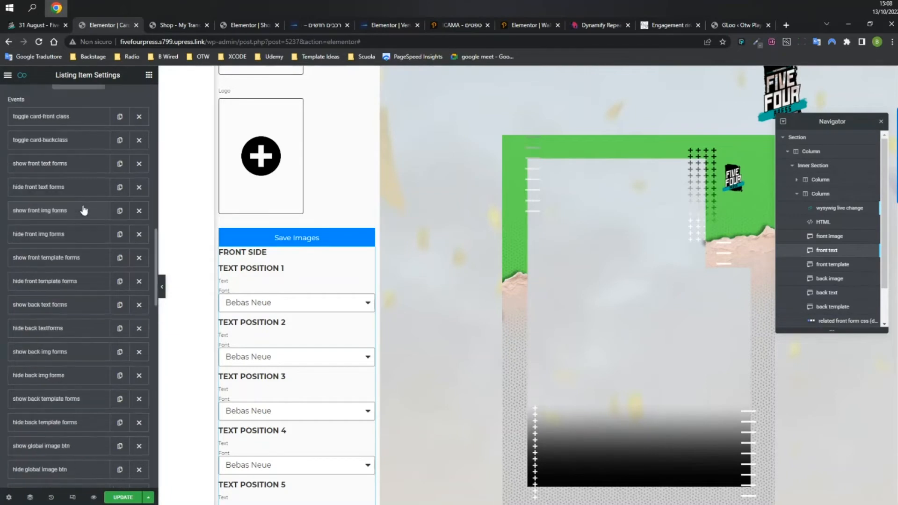
{"action": "scroll", "coordinate": [92, 248], "scroll_direction": "down", "scroll_amount": 15}
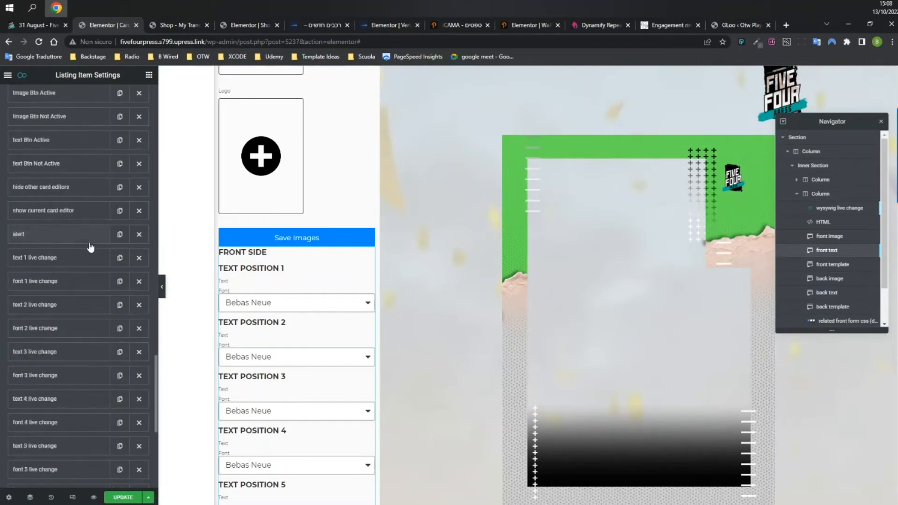
{"action": "scroll", "coordinate": [87, 241], "scroll_direction": "up", "scroll_amount": 4}
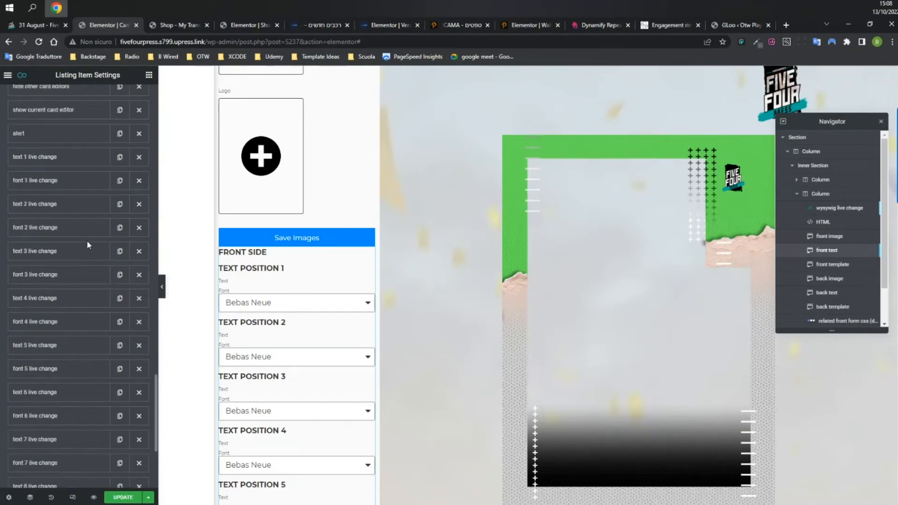
{"action": "left_click", "coordinate": [63, 159]}
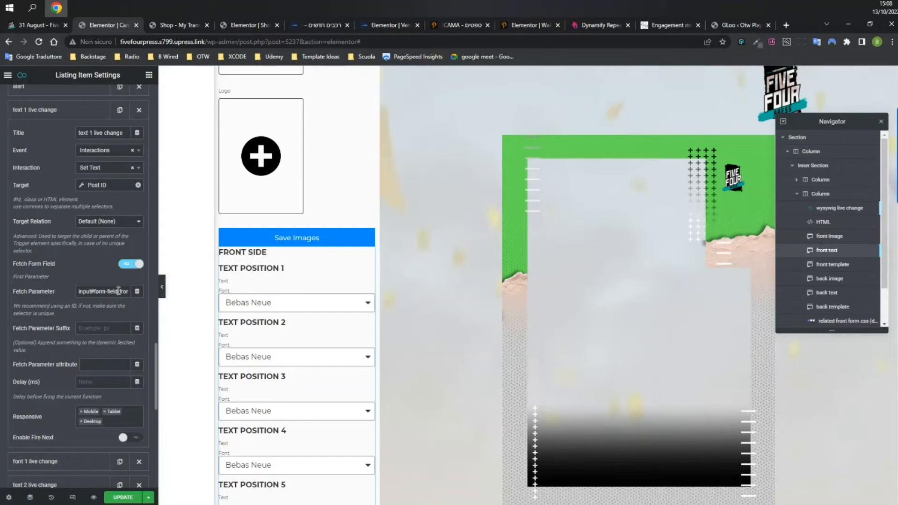
{"action": "double_click", "coordinate": [119, 291]}
{"action": "left_click", "coordinate": [89, 292]}
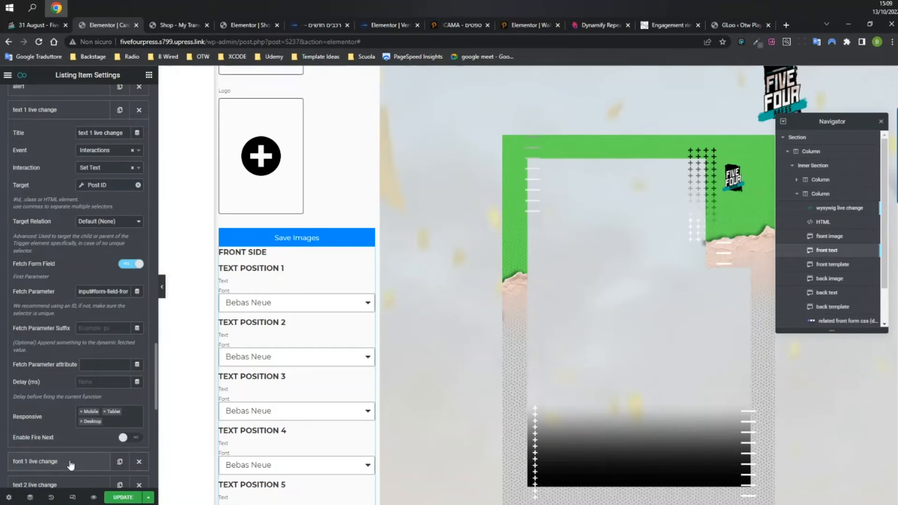
Expand the 'font 1 live change' Set CSS interaction, then return to the deck customization page.
{"action": "left_click", "coordinate": [70, 463]}
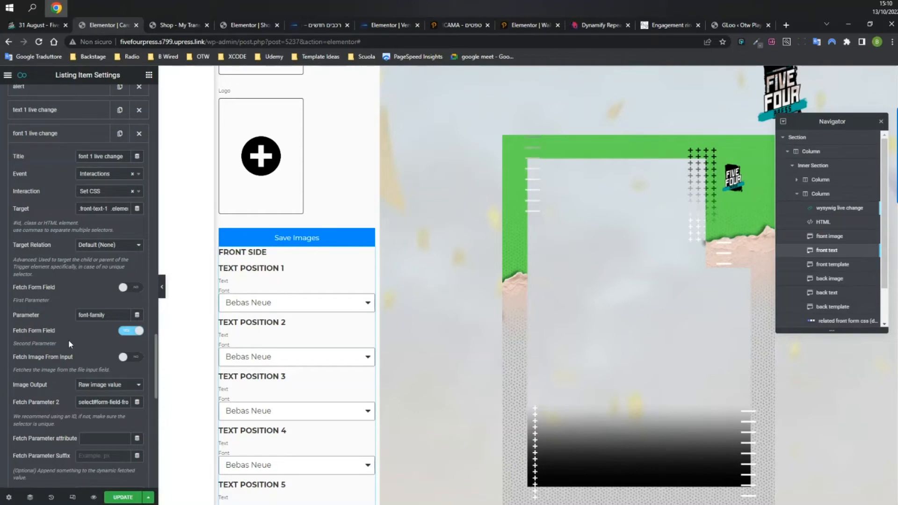
{"action": "key", "text": "ctrl+shift+Tab"}
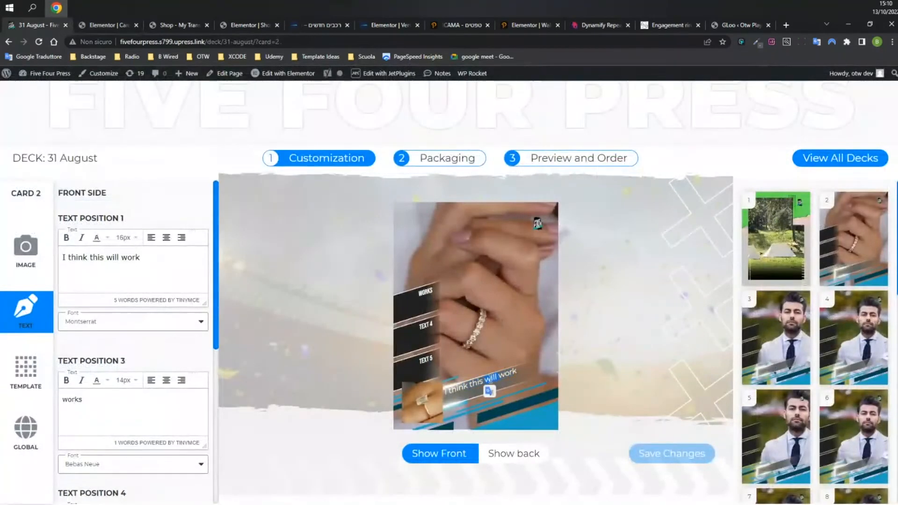
Set card 2's Text Position 1 font to Crete Round, after trying Bebas Neue, then return to Elementor.
{"action": "left_click", "coordinate": [129, 322]}
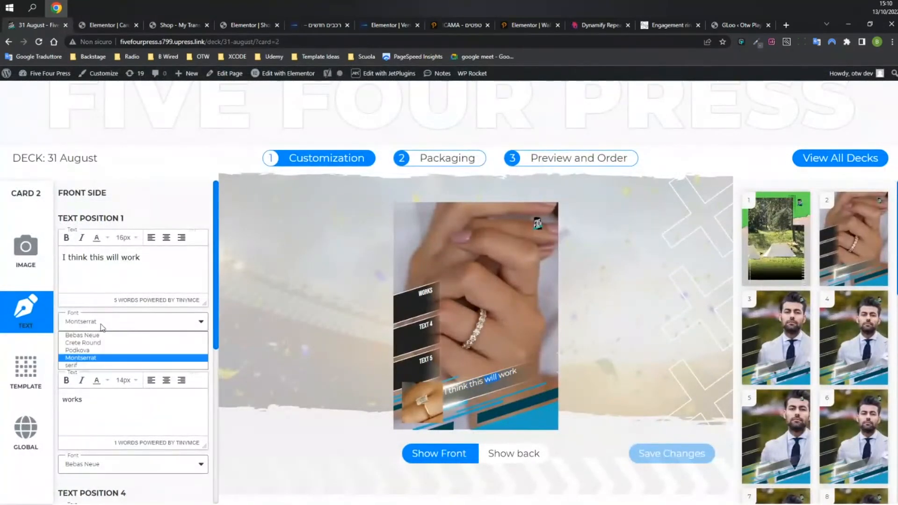
{"action": "left_click", "coordinate": [92, 336]}
{"action": "left_click", "coordinate": [121, 327]}
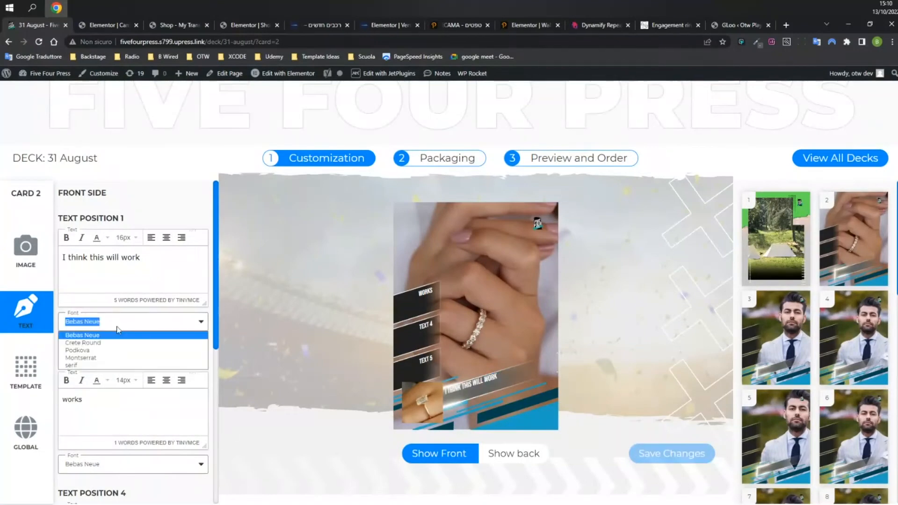
{"action": "left_click", "coordinate": [159, 344]}
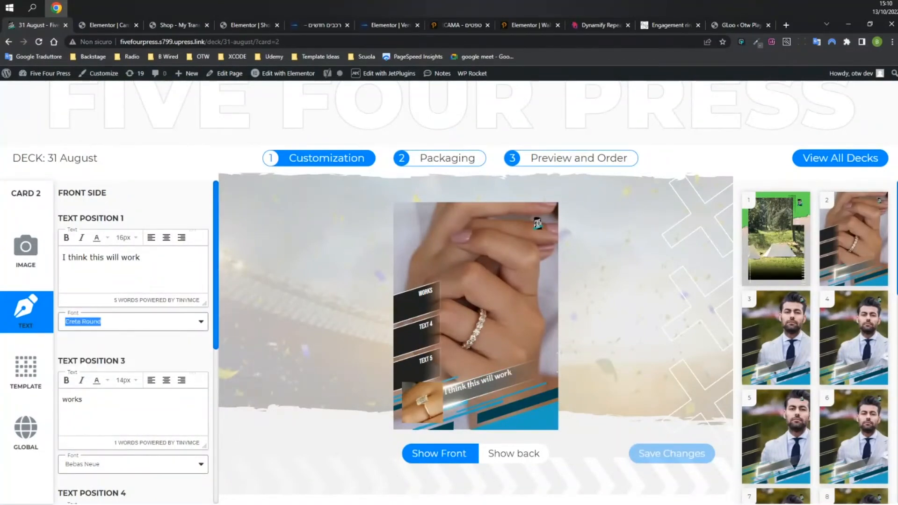
{"action": "double_click", "coordinate": [488, 380]}
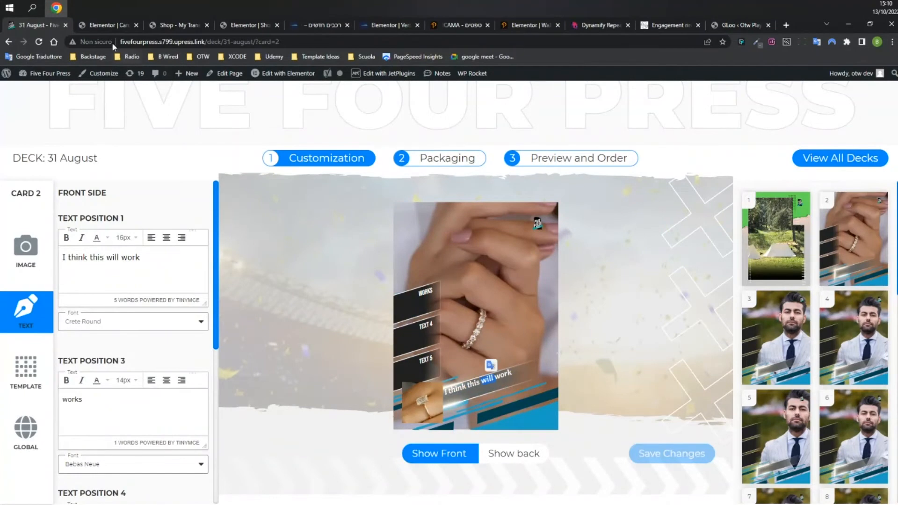
{"action": "left_click", "coordinate": [99, 24]}
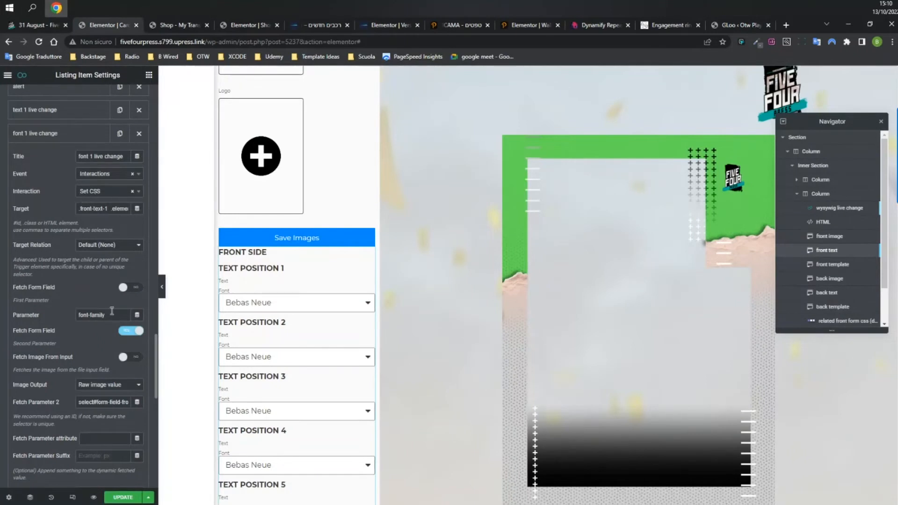
Inspect the font-family parameter and the second fetched field id in the font 1 live change interaction.
{"action": "left_click_drag", "start_coordinate": [79, 315], "coordinate": [114, 315]}
{"action": "left_click", "coordinate": [60, 317]}
{"action": "left_click", "coordinate": [66, 333]}
{"action": "left_click_drag", "start_coordinate": [78, 403], "coordinate": [135, 406]}
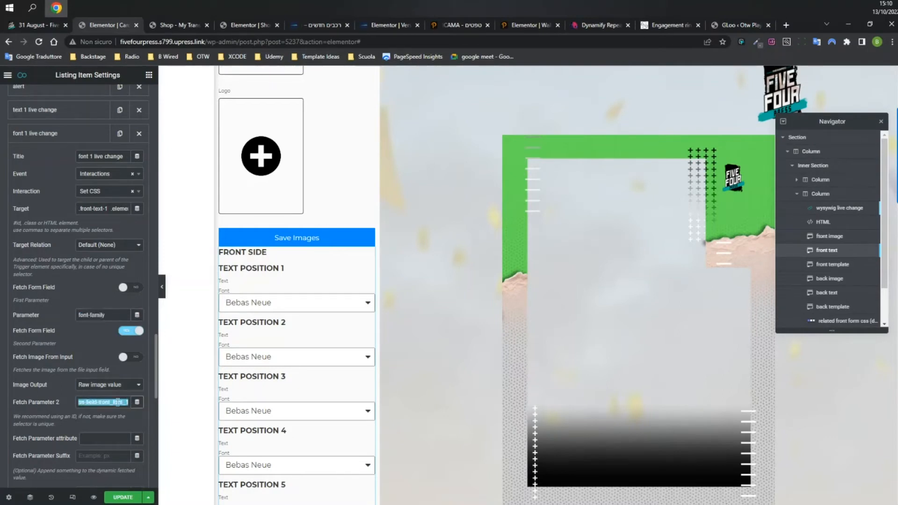
{"action": "left_click", "coordinate": [119, 405]}
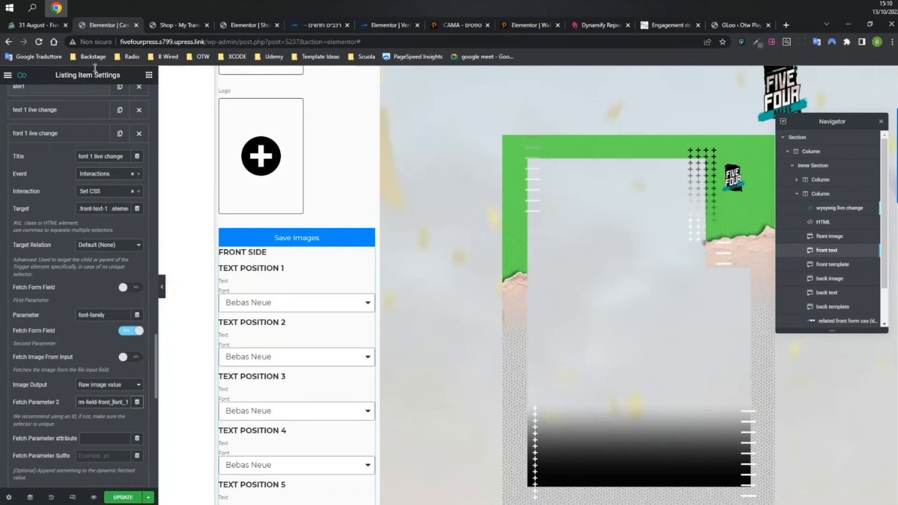
Back on the customizer, check the caption 'I think this will work' now renders in Crete Round.
{"action": "left_click", "coordinate": [35, 25]}
{"action": "double_click", "coordinate": [458, 387]}
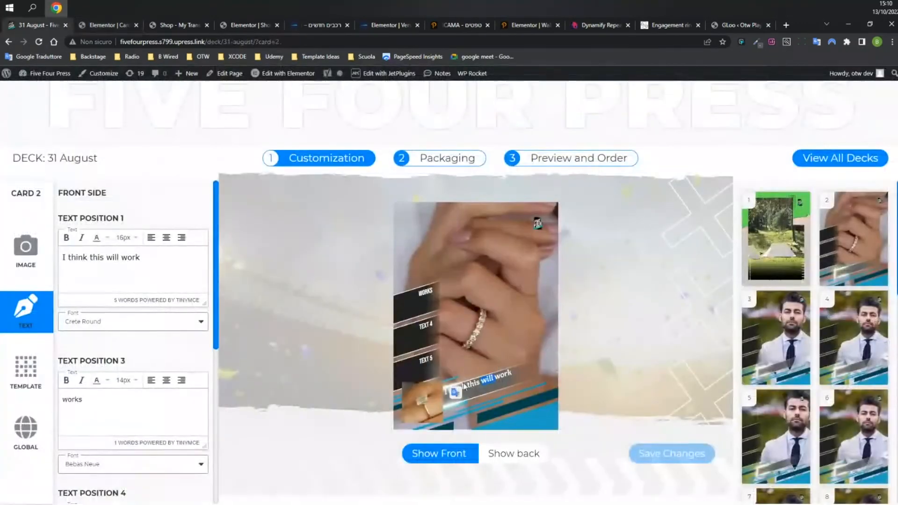
{"action": "left_click", "coordinate": [478, 382]}
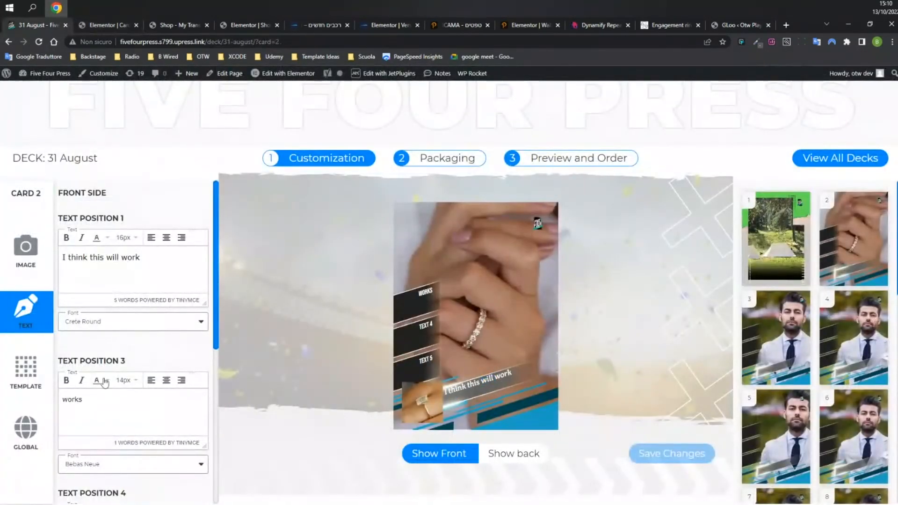
Change card 2's Text Position 1 font to Montserrat, then switch to the GLoo dashboard.
{"action": "left_click", "coordinate": [105, 325]}
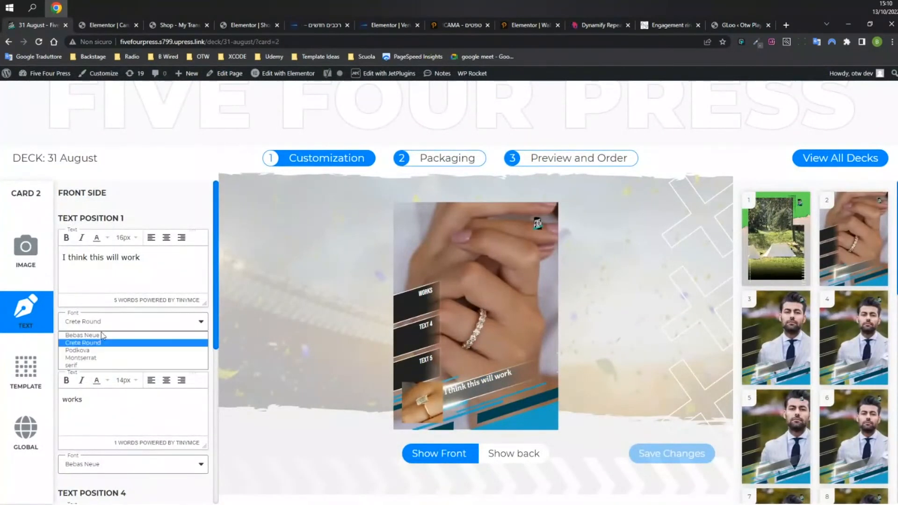
{"action": "left_click", "coordinate": [140, 356]}
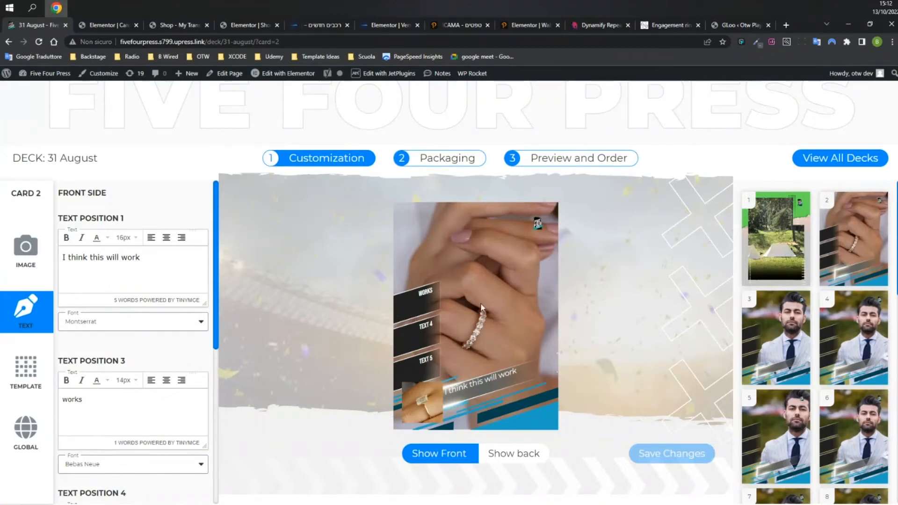
{"action": "left_click", "coordinate": [731, 25]}
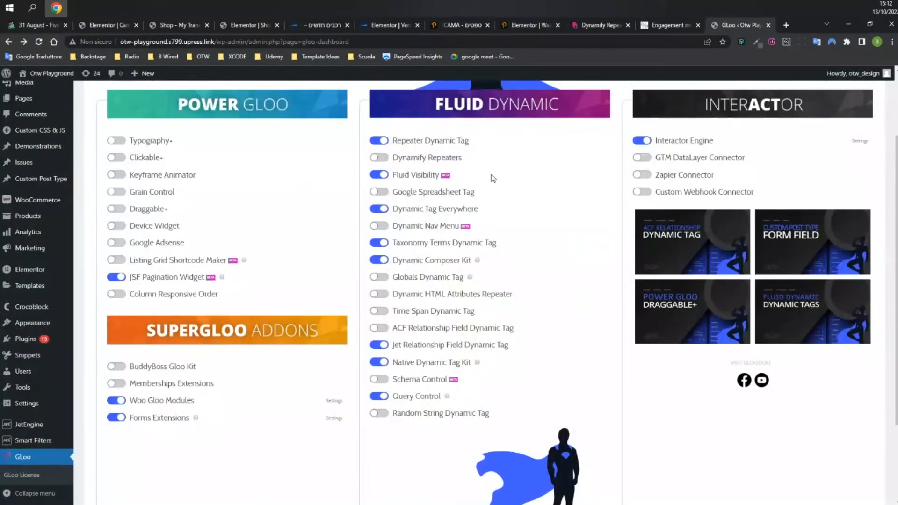
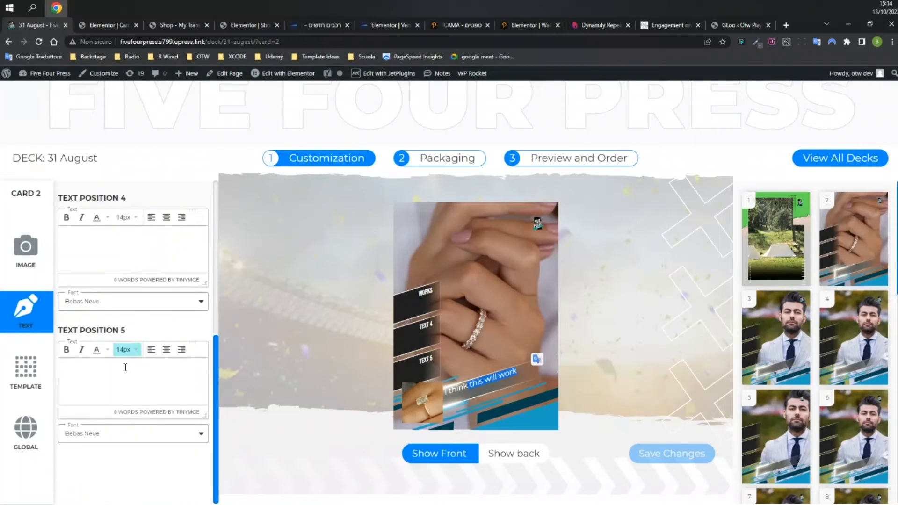
Open card 1 from its thumbnail in a new browser tab and switch to it.
{"action": "scroll", "coordinate": [170, 377], "scroll_direction": "up", "scroll_amount": 3}
{"action": "scroll", "coordinate": [166, 380], "scroll_direction": "up", "scroll_amount": 3}
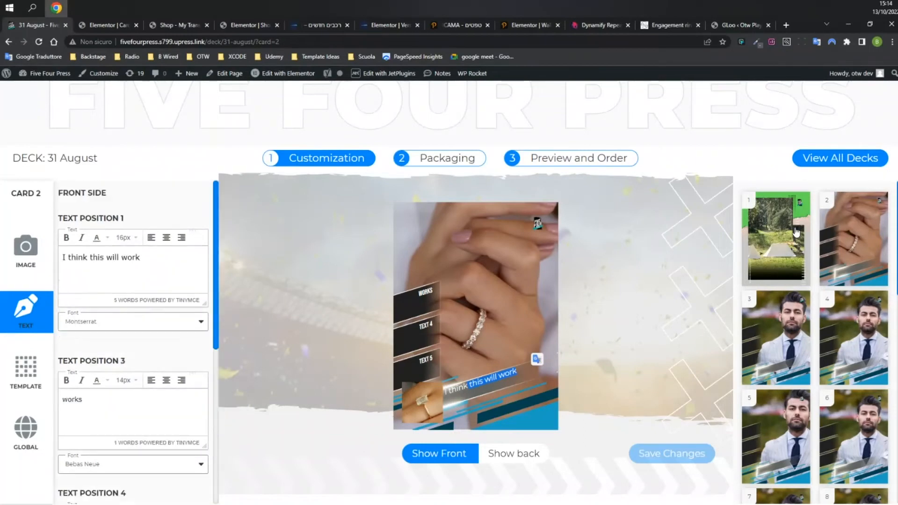
{"action": "right_click", "coordinate": [774, 243]}
{"action": "left_click", "coordinate": [777, 252]}
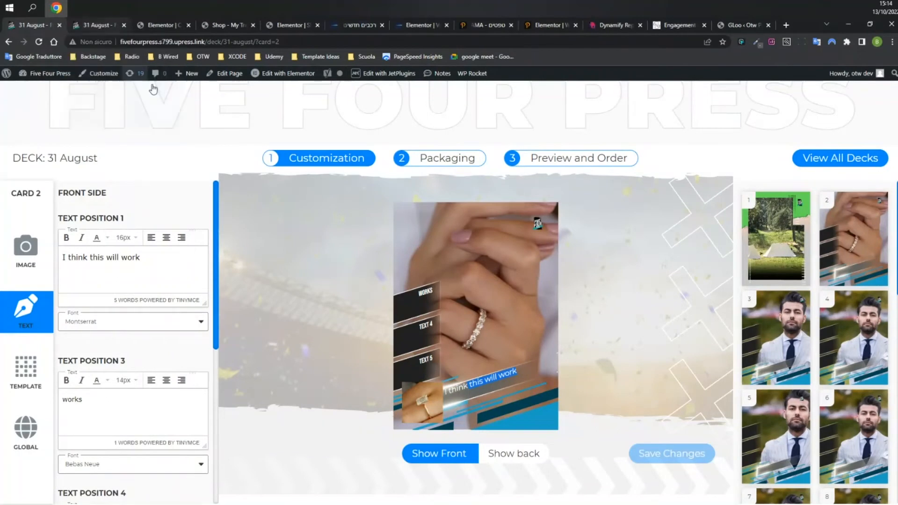
{"action": "left_click", "coordinate": [94, 26]}
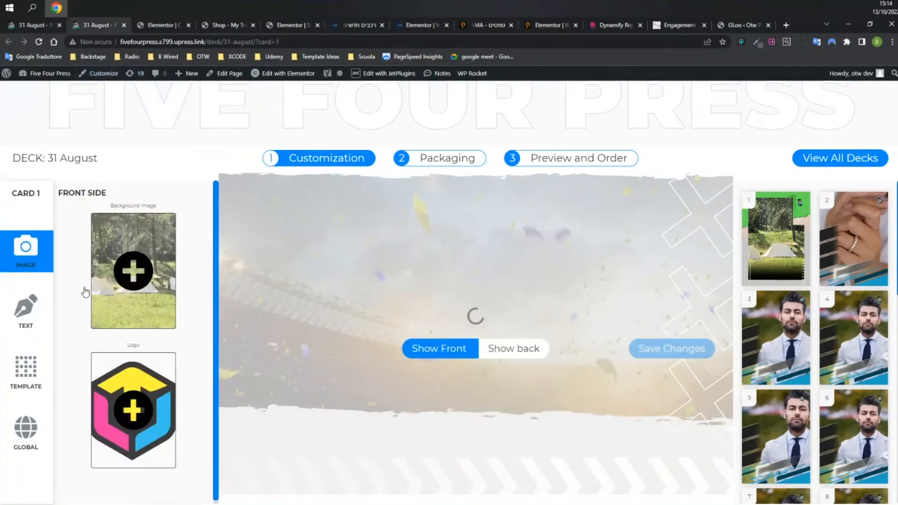
Check card 1's text settings, then expand Fluid Visibility conditions in the Elementor editor.
{"action": "left_click", "coordinate": [20, 307]}
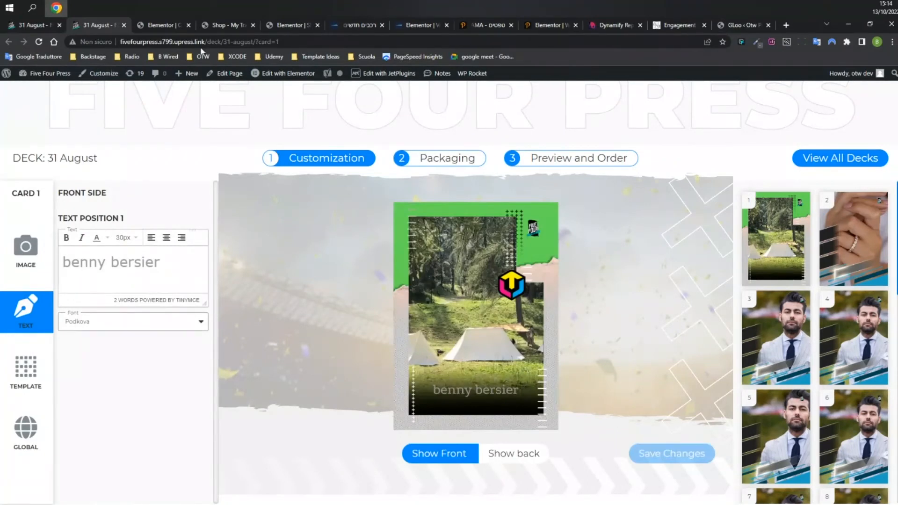
{"action": "left_click", "coordinate": [159, 24]}
{"action": "left_click", "coordinate": [36, 125]}
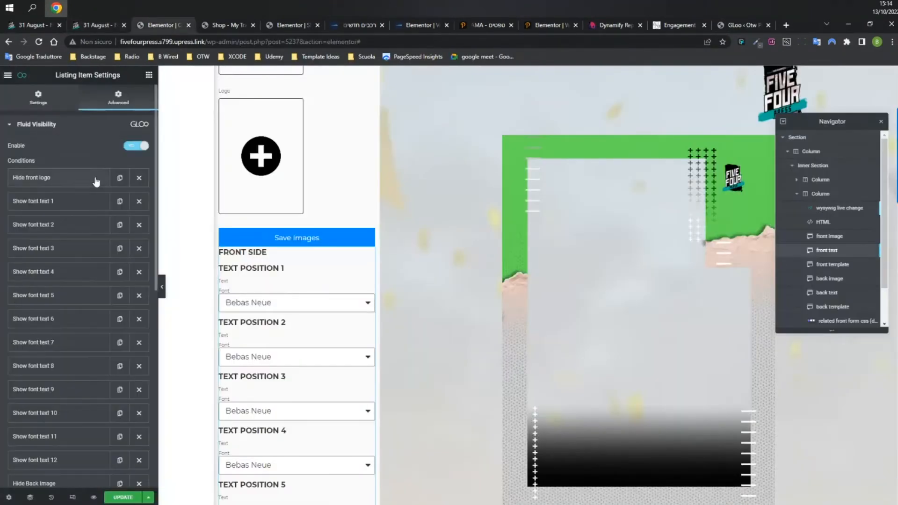
Review the Show font text 1 condition's settings, then return to card 1's deck customizer.
{"action": "left_click", "coordinate": [64, 206]}
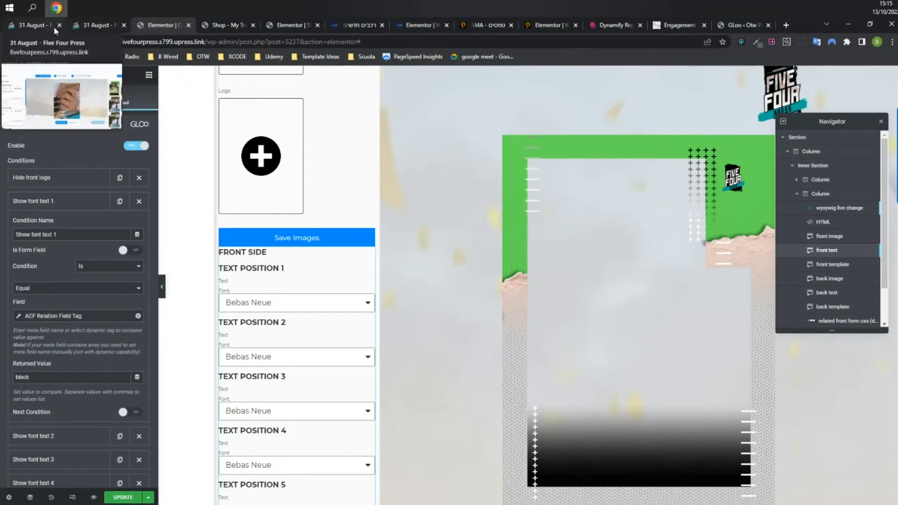
{"action": "left_click", "coordinate": [93, 26]}
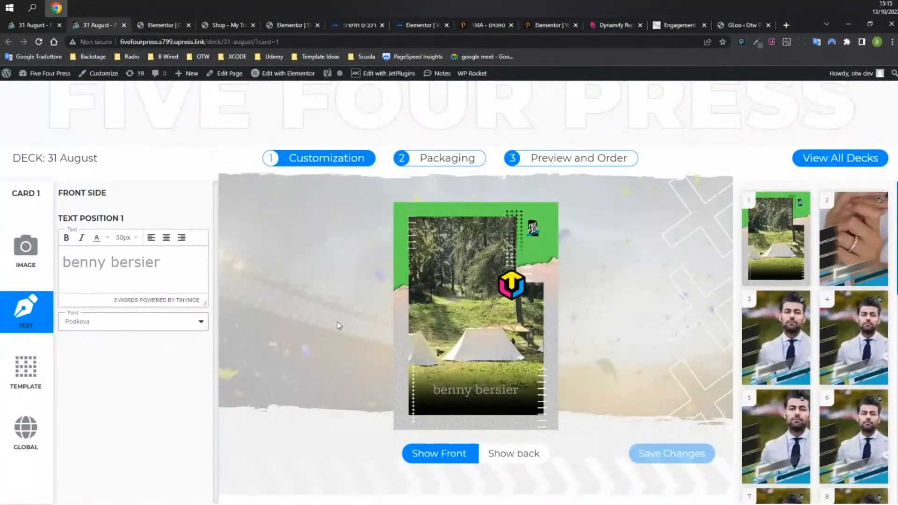
Check card 1's template choices and the card=1 page address, then go back to Elementor.
{"action": "left_click_drag", "start_coordinate": [206, 42], "coordinate": [293, 42]}
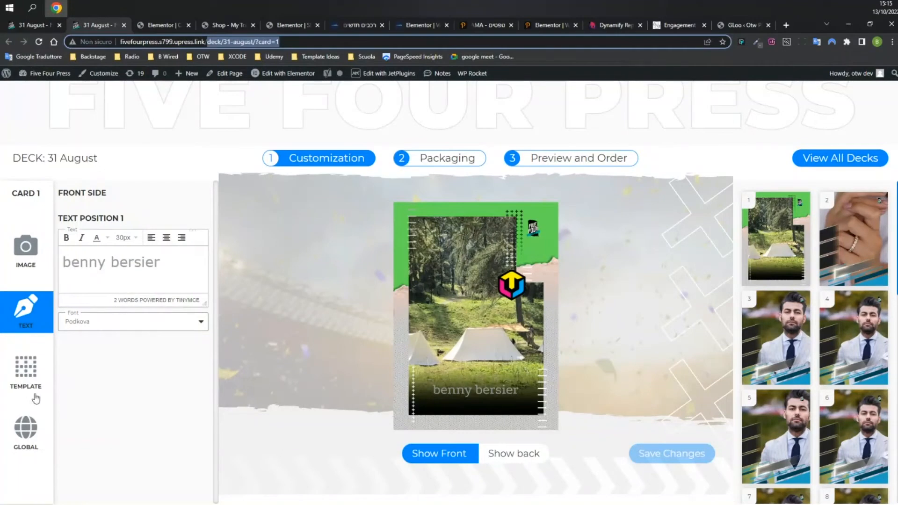
{"action": "left_click", "coordinate": [20, 377]}
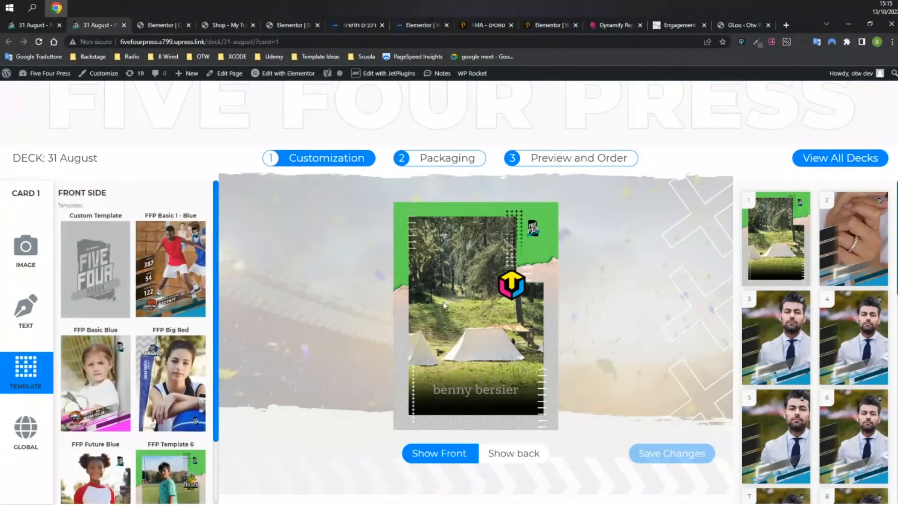
{"action": "left_click_drag", "start_coordinate": [259, 41], "coordinate": [279, 42]}
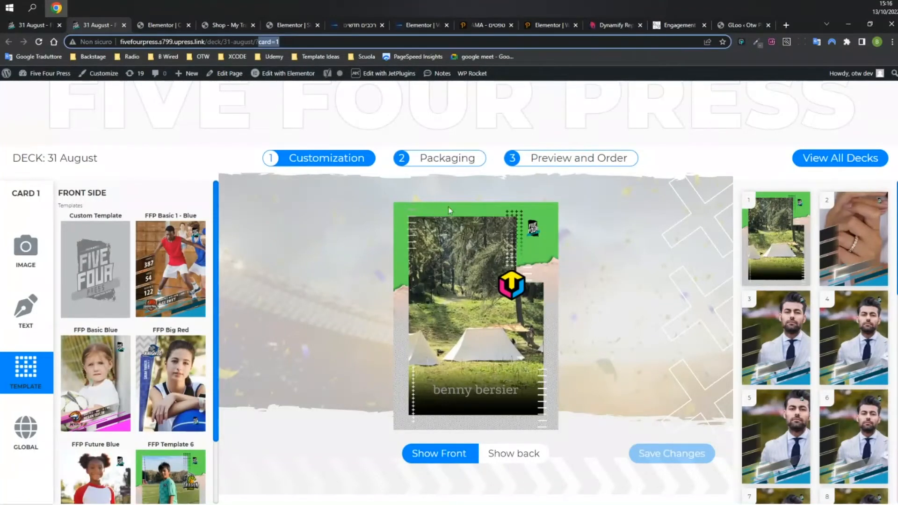
{"action": "left_click", "coordinate": [23, 316]}
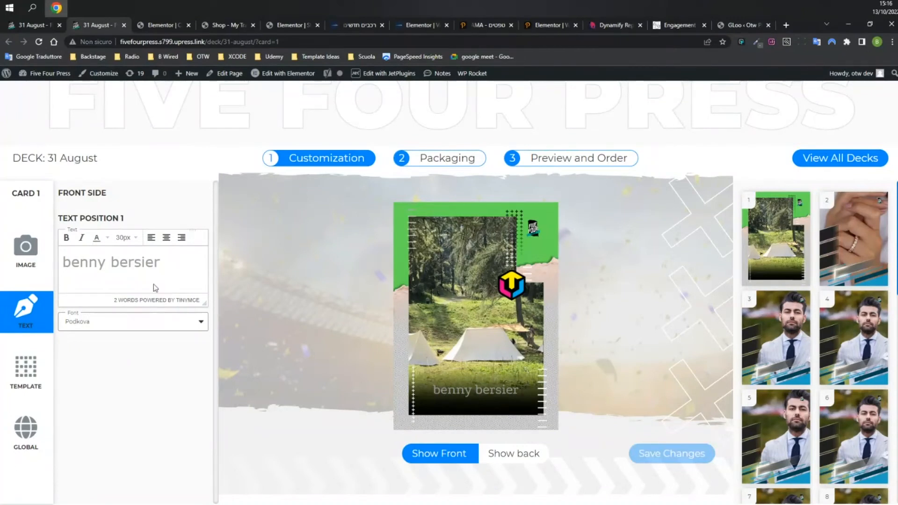
{"action": "left_click", "coordinate": [143, 25]}
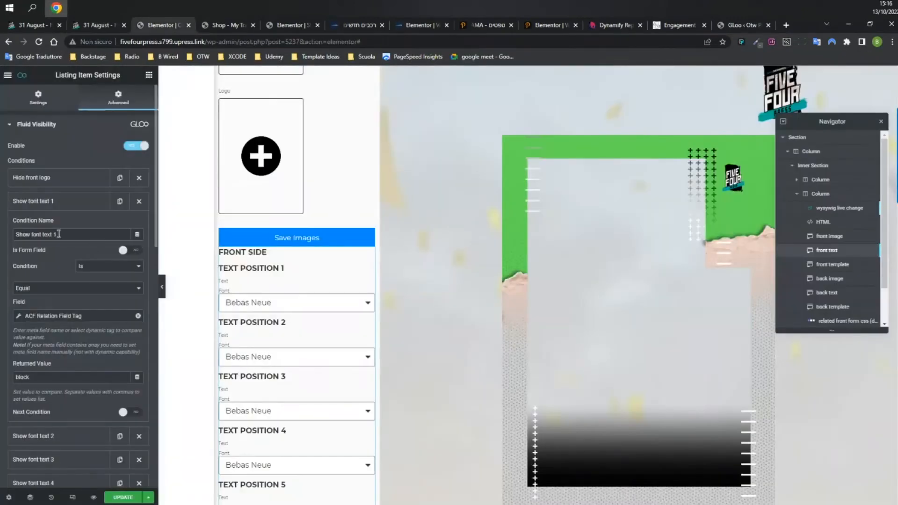
Inspect the ACF Relation Field Tag's Relation Field Key and Meta Key, then close it.
{"action": "left_click", "coordinate": [47, 316]}
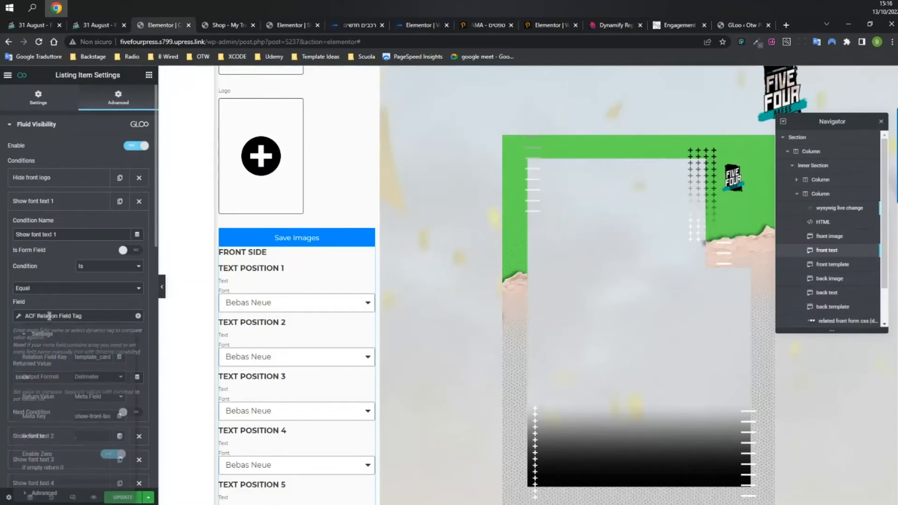
{"action": "mouse_move", "coordinate": [95, 359]}
{"action": "left_mouse_down"}
{"action": "mouse_move", "coordinate": [69, 359]}
{"action": "mouse_move", "coordinate": [101, 359]}
{"action": "left_mouse_up"}
{"action": "left_click_drag", "start_coordinate": [82, 416], "coordinate": [117, 416]}
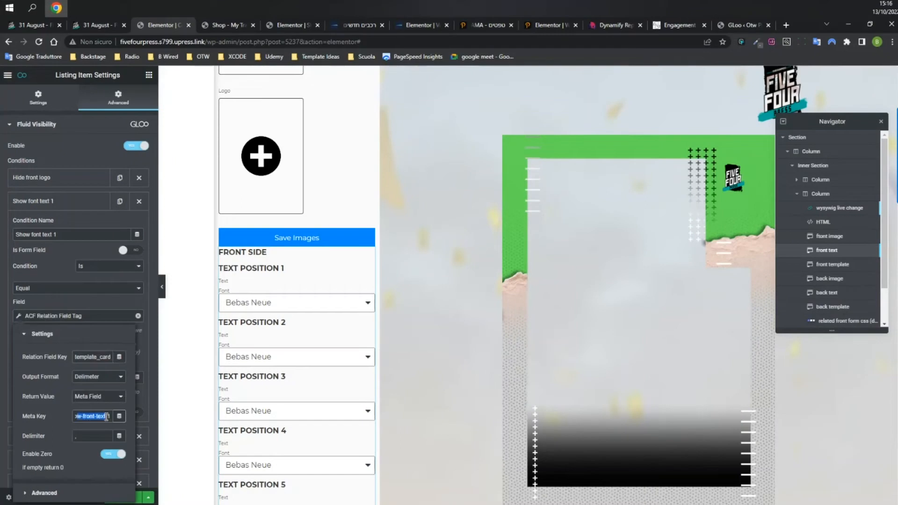
{"action": "left_click", "coordinate": [76, 315]}
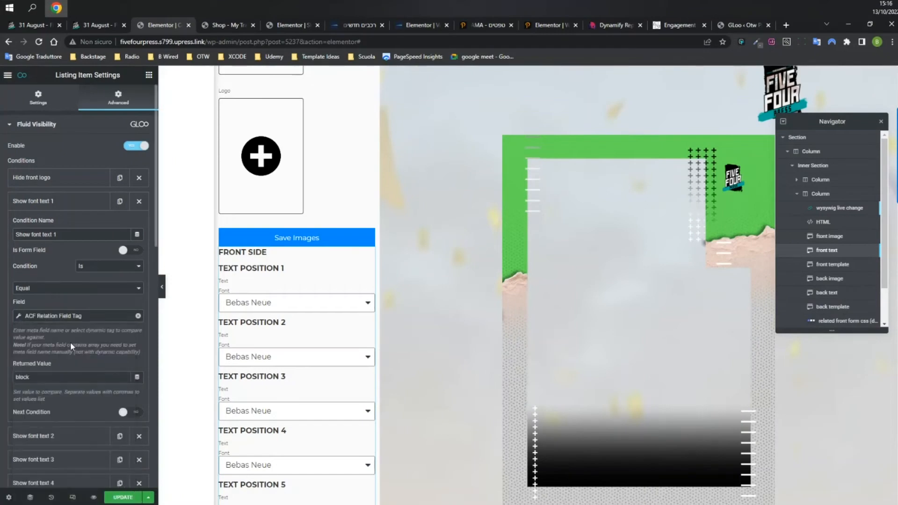
Collapse the Show font text 1 condition, leaving the full Fluid Visibility conditions list.
{"action": "left_click", "coordinate": [62, 206]}
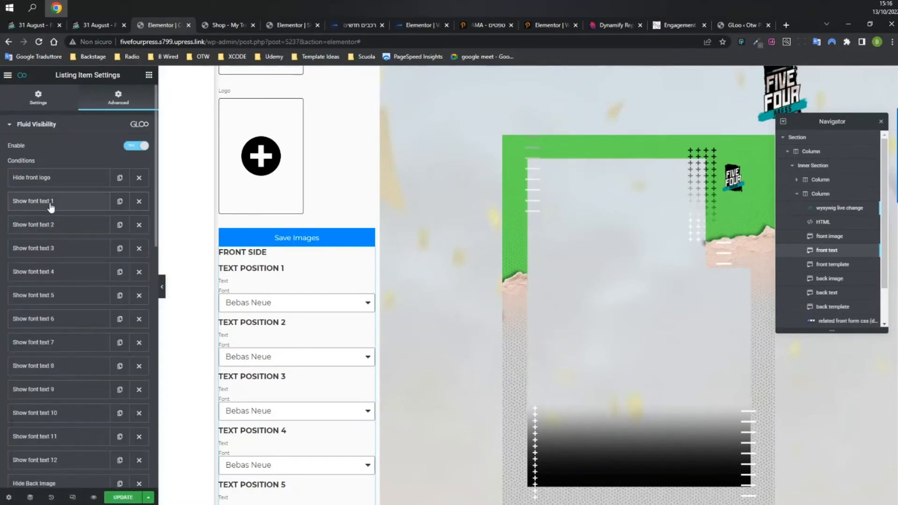
{"action": "left_click", "coordinate": [43, 124]}
{"action": "left_click", "coordinate": [62, 130]}
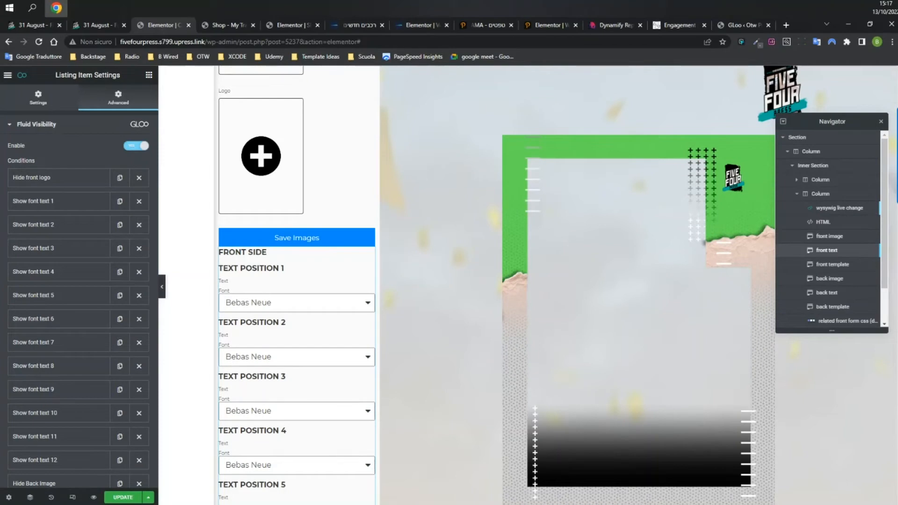
{"action": "mouse_move", "coordinate": [374, 275]}
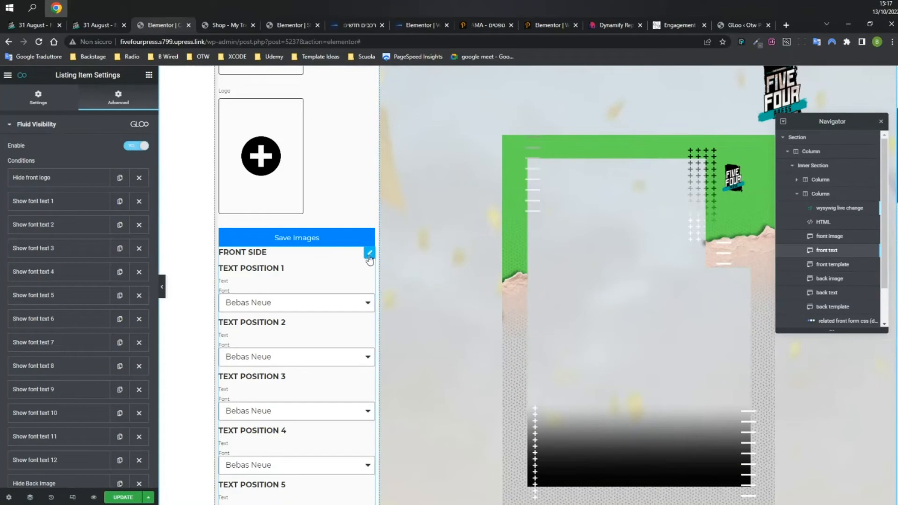
Check Text Position 1's conditions in the front text form: Action Show, chain Show font text 1.
{"action": "left_click", "coordinate": [350, 261]}
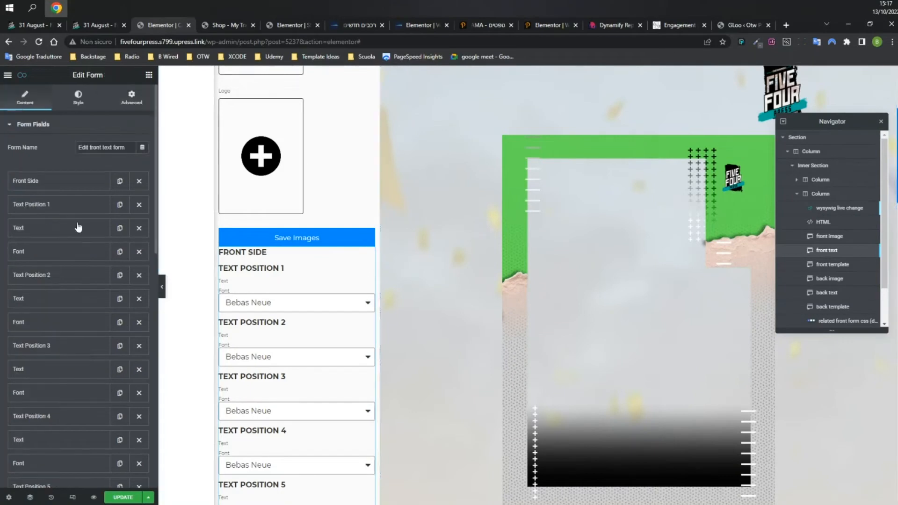
{"action": "left_click", "coordinate": [43, 213]}
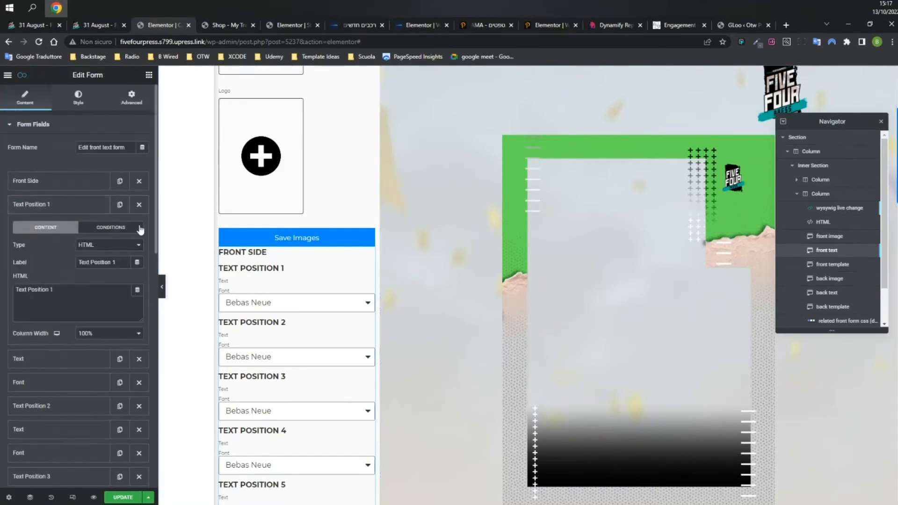
{"action": "left_click", "coordinate": [111, 227]}
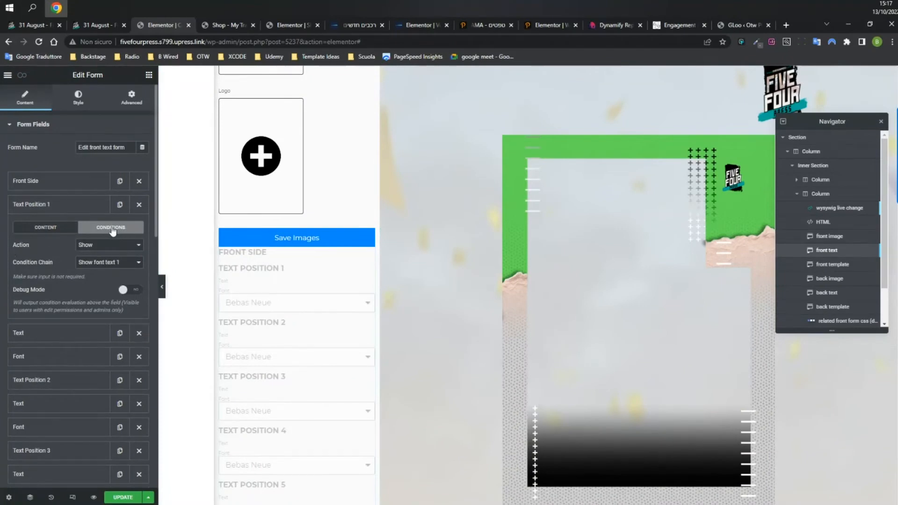
{"action": "left_click", "coordinate": [98, 244]}
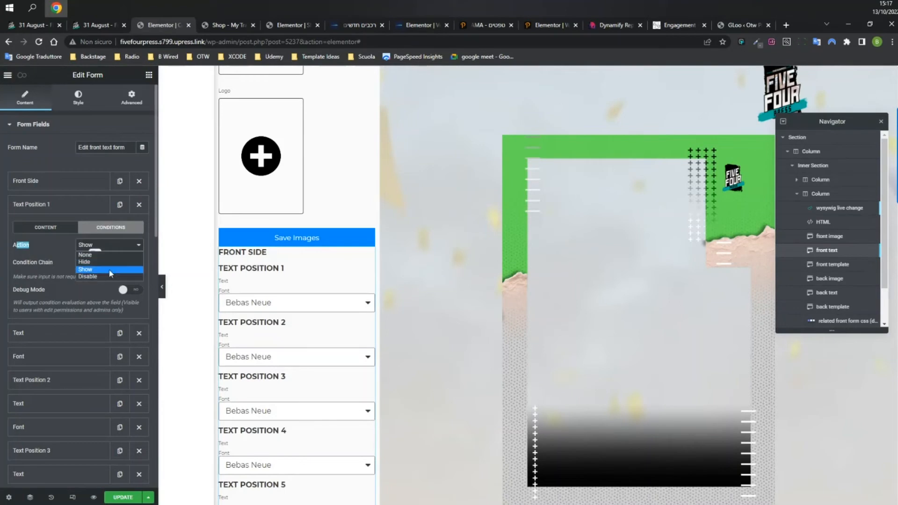
{"action": "left_click", "coordinate": [52, 249]}
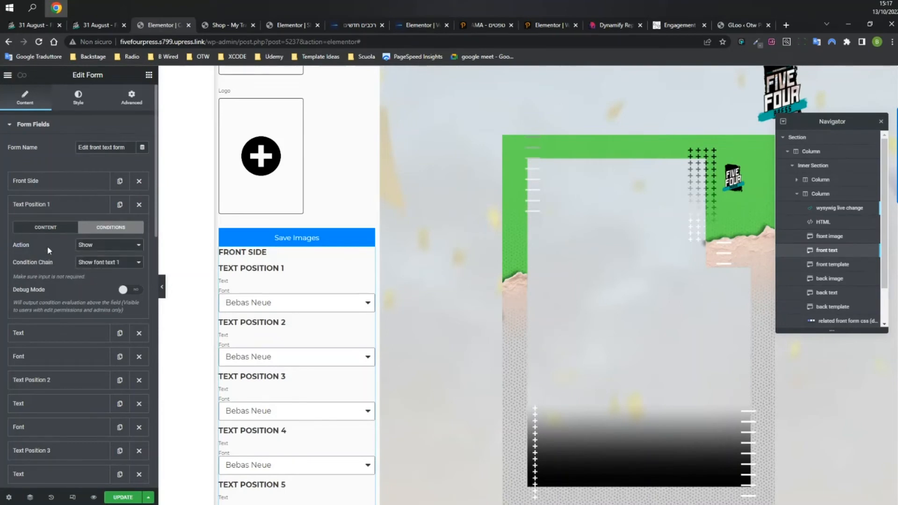
{"action": "left_click", "coordinate": [95, 261]}
{"action": "left_click", "coordinate": [100, 279]}
Compare card 1 and card 2 text panels, noting card 2's empty positions 4 and 5, then return to Elementor.
{"action": "left_click", "coordinate": [89, 25]}
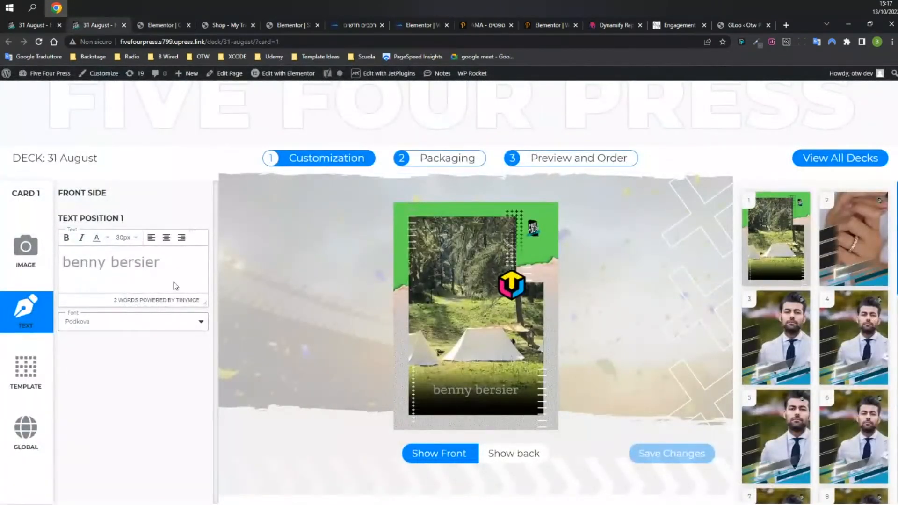
{"action": "left_click", "coordinate": [35, 25]}
{"action": "scroll", "coordinate": [127, 319], "scroll_direction": "down", "scroll_amount": 7}
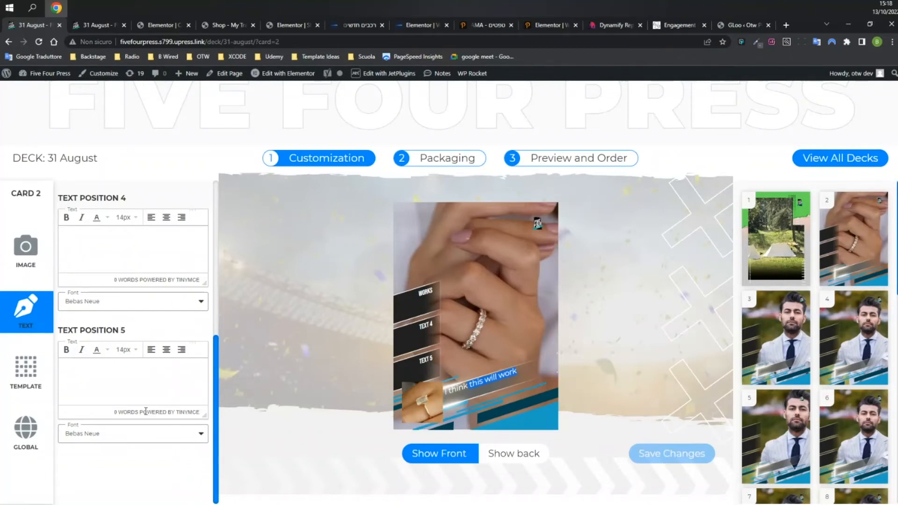
{"action": "scroll", "coordinate": [140, 290], "scroll_direction": "up", "scroll_amount": 7}
{"action": "key", "text": "ctrl+Tab"}
{"action": "key", "text": "ctrl+Tab"}
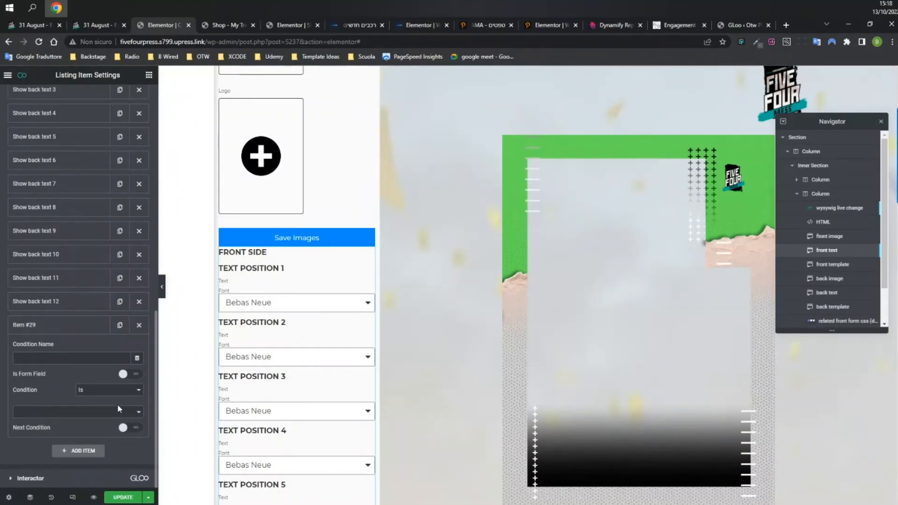
Name the new condition 'a name', enable Is Form Field, and view the Condition (JS) operators.
{"action": "left_click", "coordinate": [67, 356]}
{"action": "type", "text": "a name"}
{"action": "left_click", "coordinate": [127, 374]}
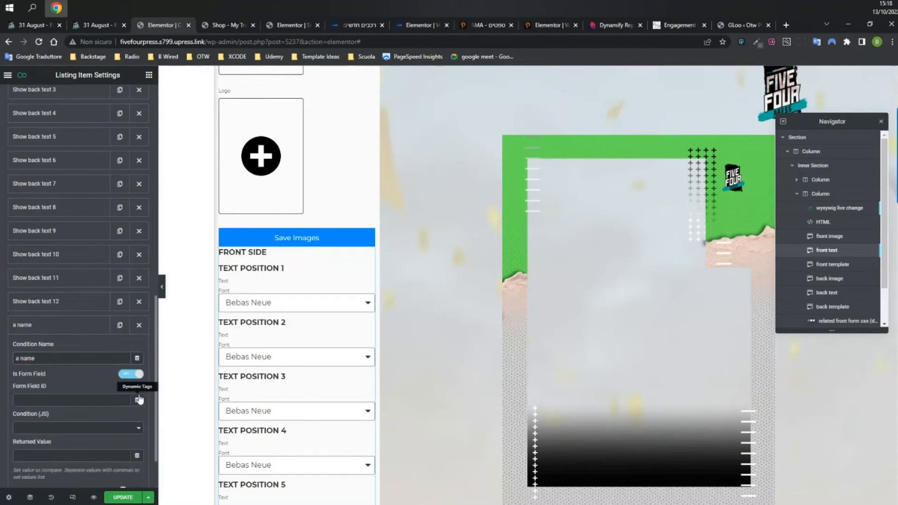
{"action": "left_click", "coordinate": [126, 374]}
{"action": "left_click", "coordinate": [126, 374]}
{"action": "scroll", "coordinate": [80, 375], "scroll_direction": "down", "scroll_amount": 1}
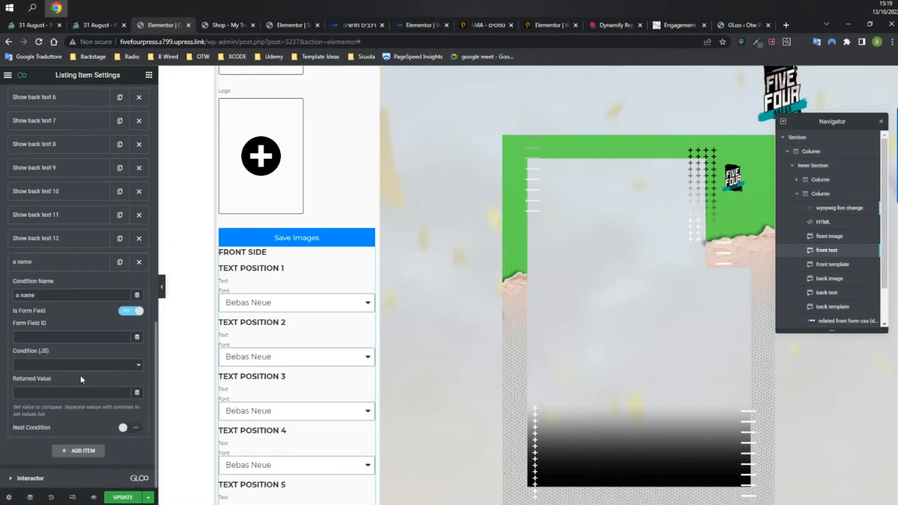
{"action": "left_click", "coordinate": [125, 365]}
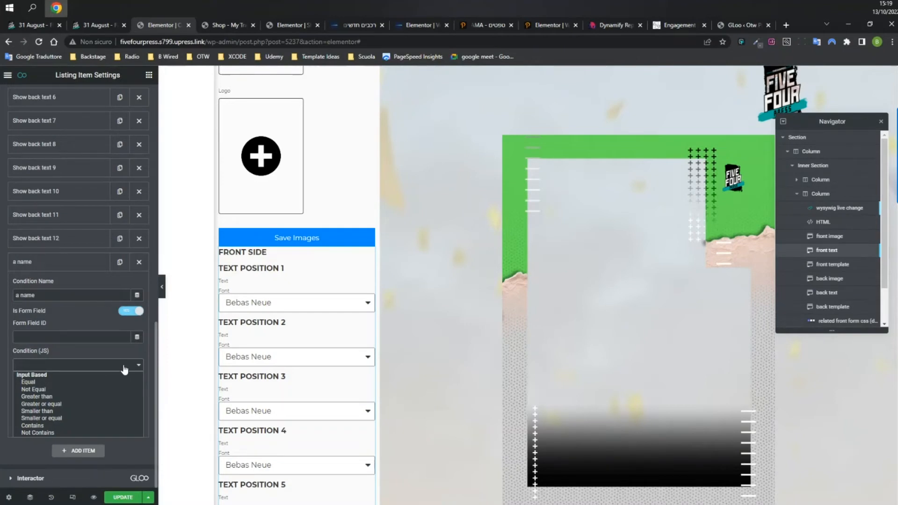
Switch Is Form Field off, keep the Is comparison, and browse the General/User/Posts condition types.
{"action": "left_click", "coordinate": [124, 367]}
{"action": "left_click", "coordinate": [131, 316]}
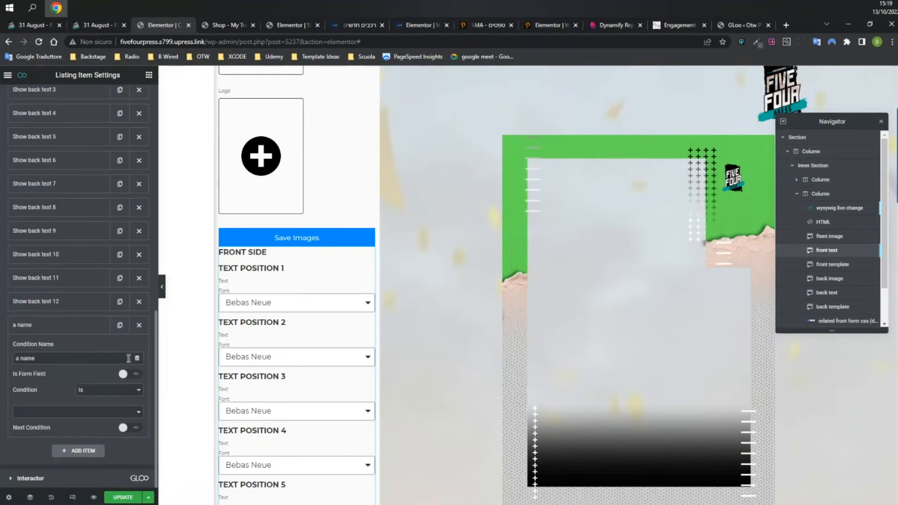
{"action": "left_click", "coordinate": [99, 391]}
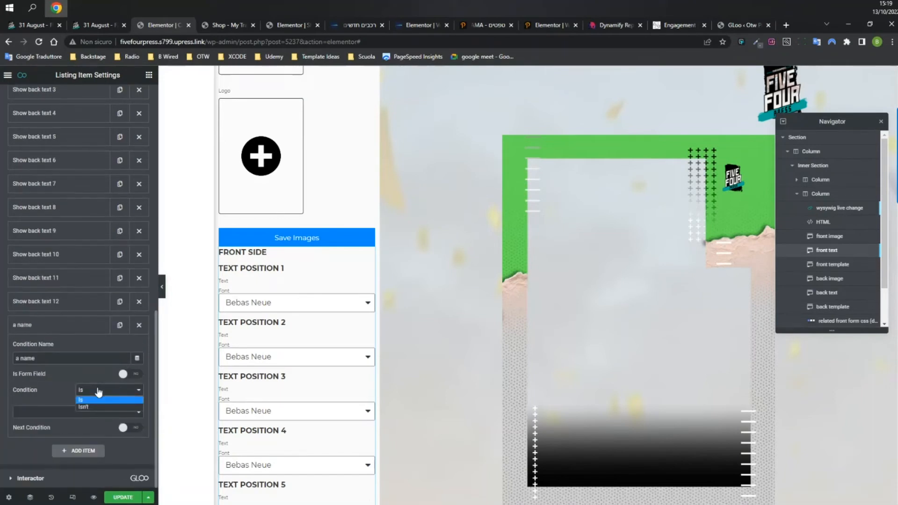
{"action": "left_click", "coordinate": [61, 394]}
{"action": "left_click", "coordinate": [68, 414]}
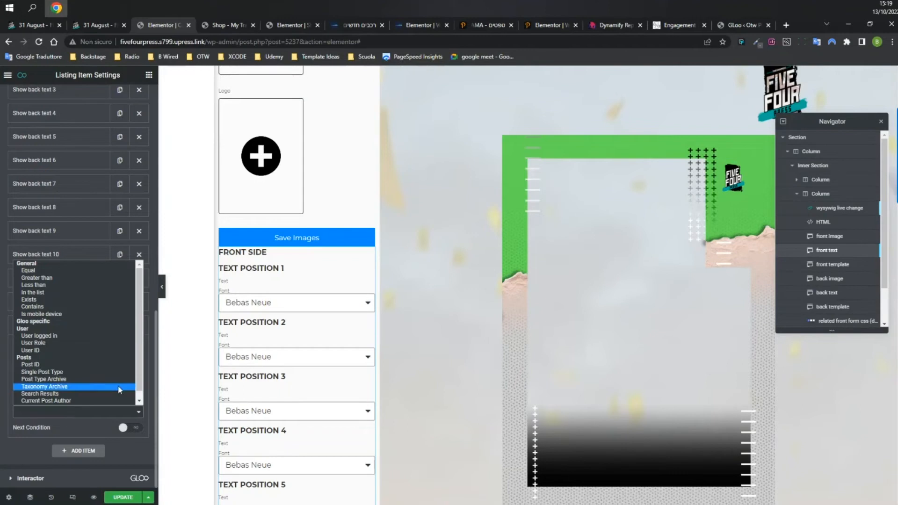
{"action": "scroll", "coordinate": [140, 393], "scroll_direction": "down", "scroll_amount": 1}
{"action": "scroll", "coordinate": [141, 345], "scroll_direction": "up", "scroll_amount": 1}
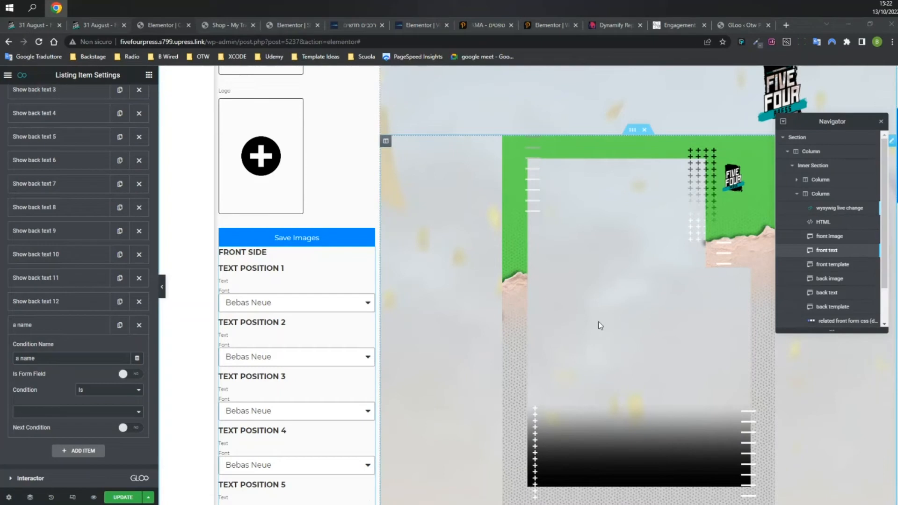
Set 'a name' to test User logged in, chained to Hide front logo, then collapse the item.
{"action": "left_click", "coordinate": [115, 412]}
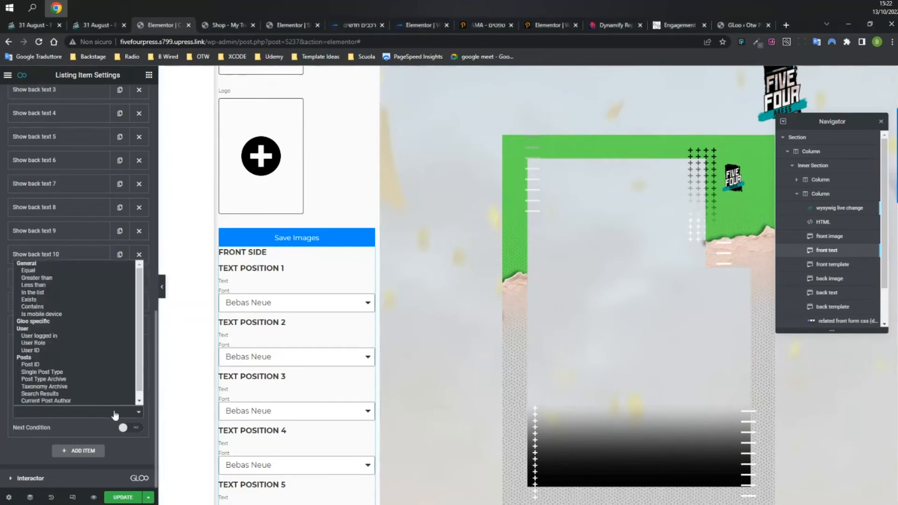
{"action": "left_click", "coordinate": [88, 337]}
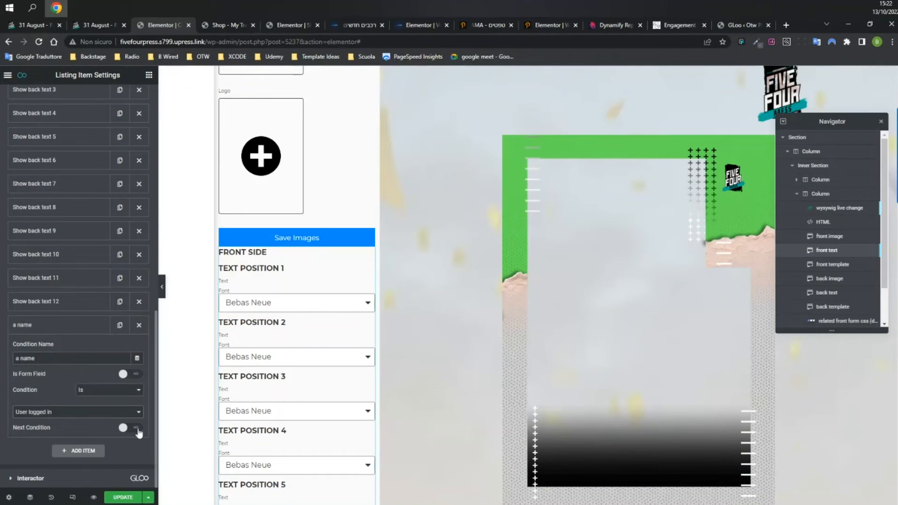
{"action": "left_click", "coordinate": [133, 427]}
{"action": "scroll", "coordinate": [88, 397], "scroll_direction": "down", "scroll_amount": 2}
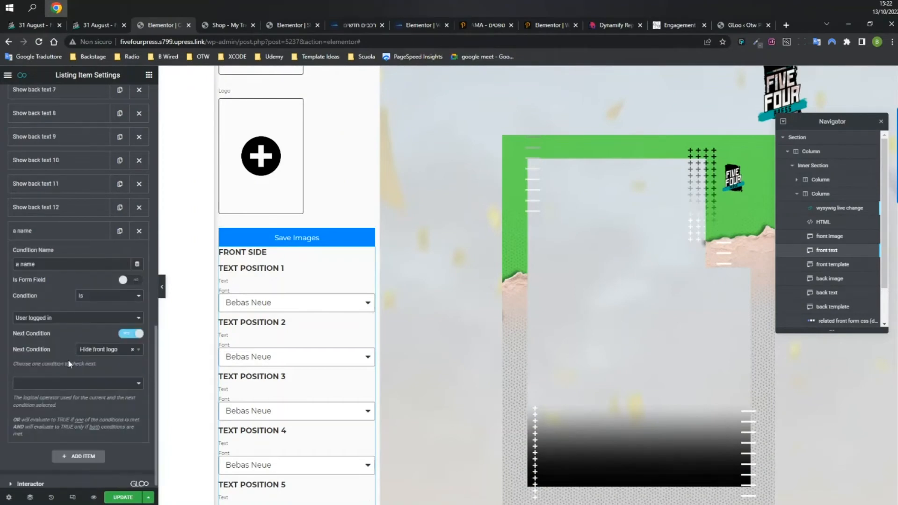
{"action": "left_click", "coordinate": [102, 355]}
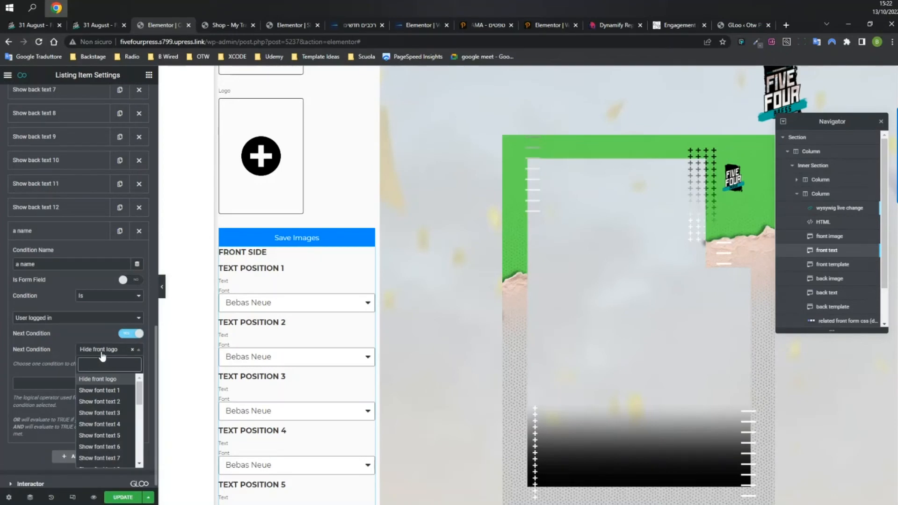
{"action": "left_click", "coordinate": [133, 380]}
{"action": "left_click", "coordinate": [133, 381]}
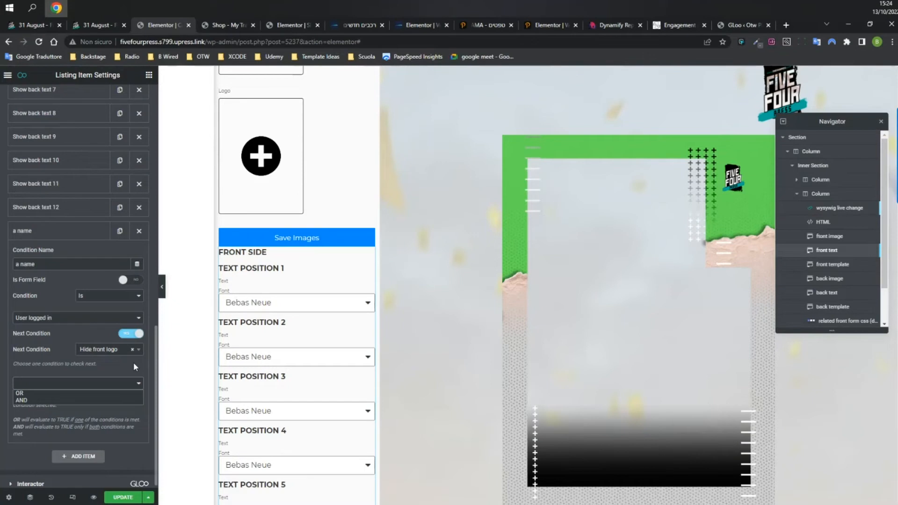
{"action": "left_click", "coordinate": [56, 238]}
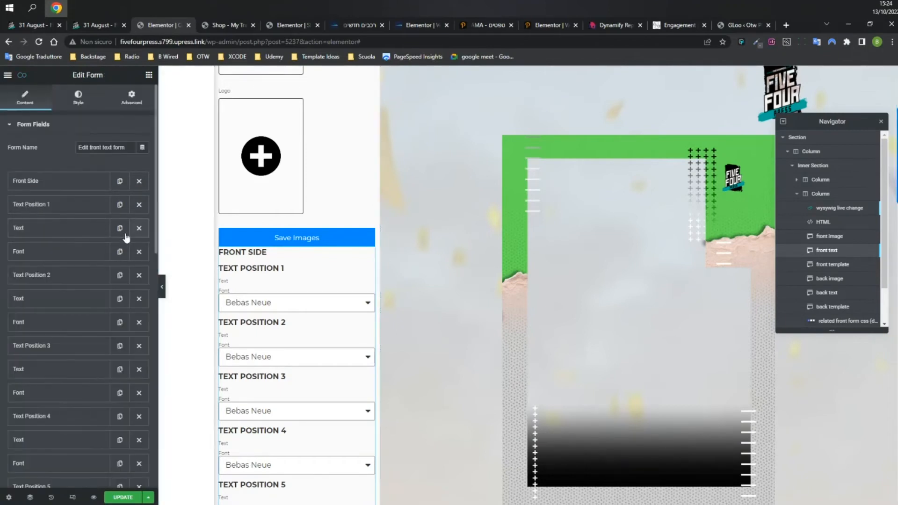
Confirm Text Position 1 shows via the Show font text 1 chain, then open the form's Advanced settings.
{"action": "left_click", "coordinate": [67, 204]}
{"action": "left_click", "coordinate": [112, 228]}
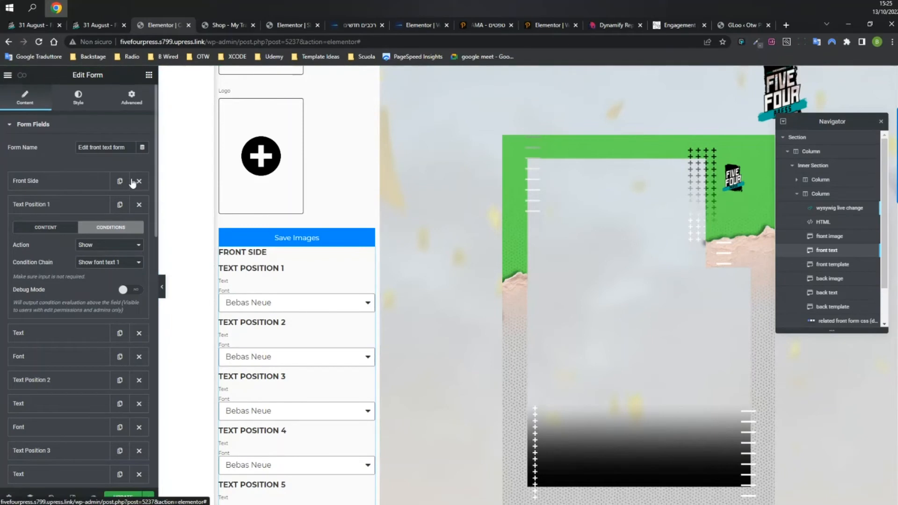
{"action": "left_click", "coordinate": [132, 97]}
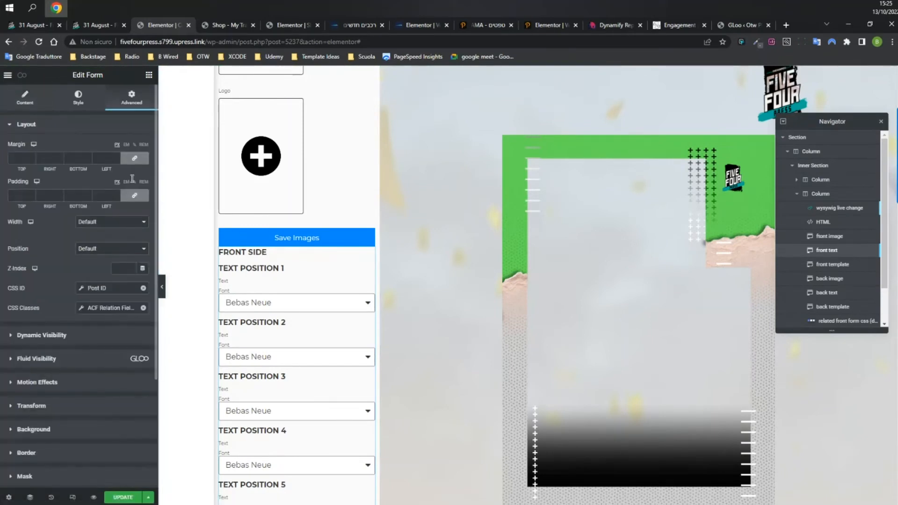
Turn on Fluid Visibility for the form, using the 'a name' condition chain with a Show action.
{"action": "left_click", "coordinate": [44, 361]}
{"action": "left_click", "coordinate": [137, 193]}
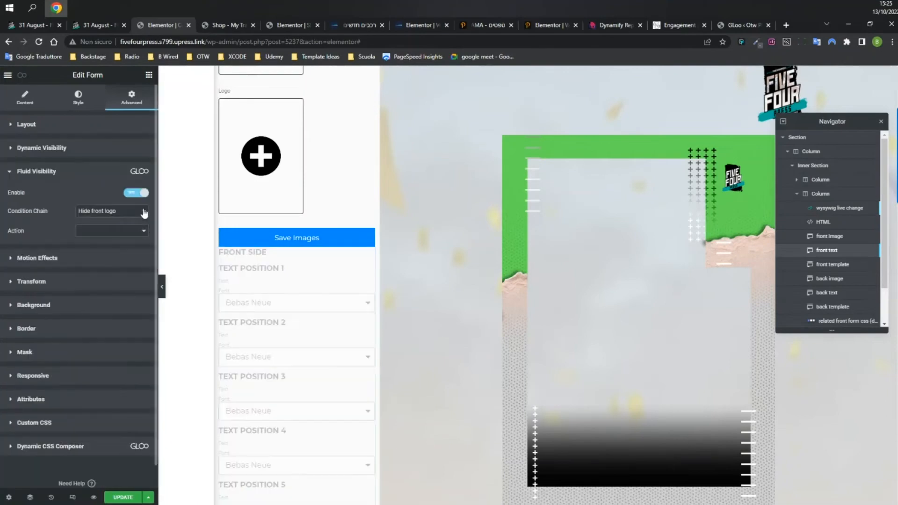
{"action": "left_click", "coordinate": [107, 213]}
{"action": "scroll", "coordinate": [139, 329], "scroll_direction": "down", "scroll_amount": 3}
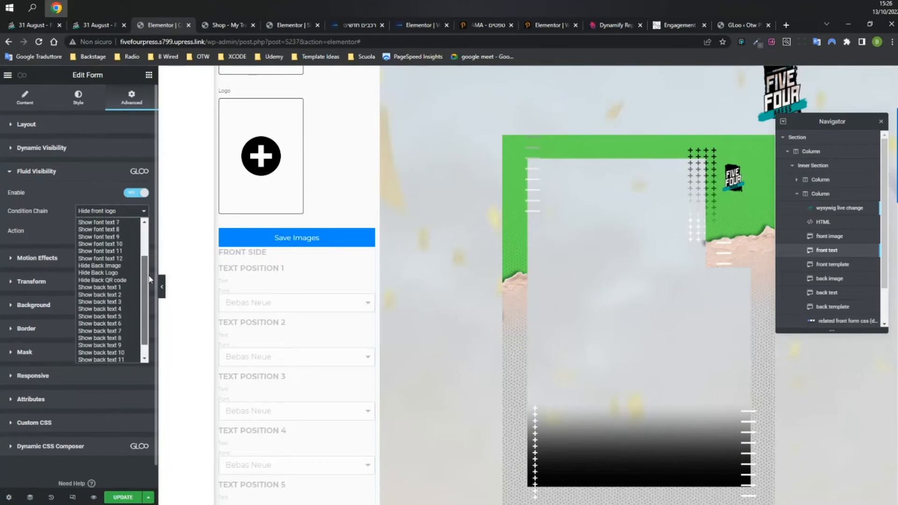
{"action": "left_click", "coordinate": [122, 359]}
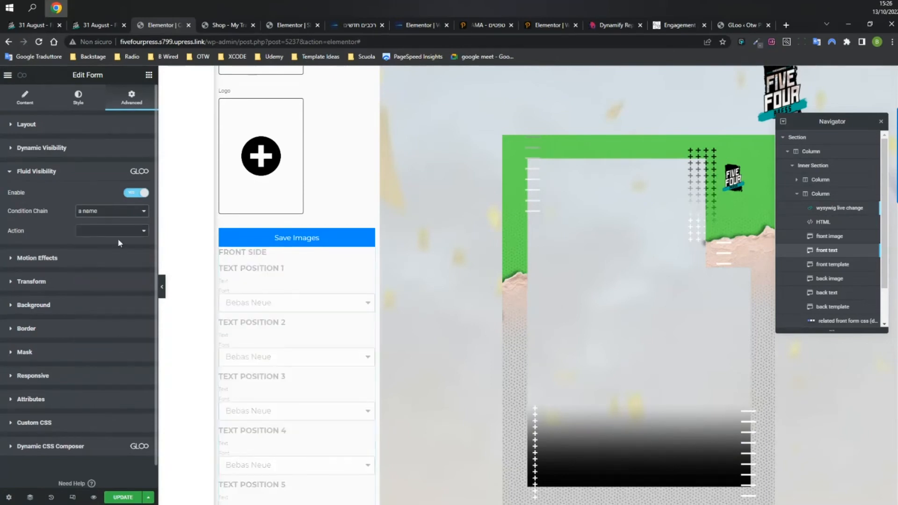
{"action": "left_click", "coordinate": [116, 238]}
{"action": "left_click", "coordinate": [108, 241]}
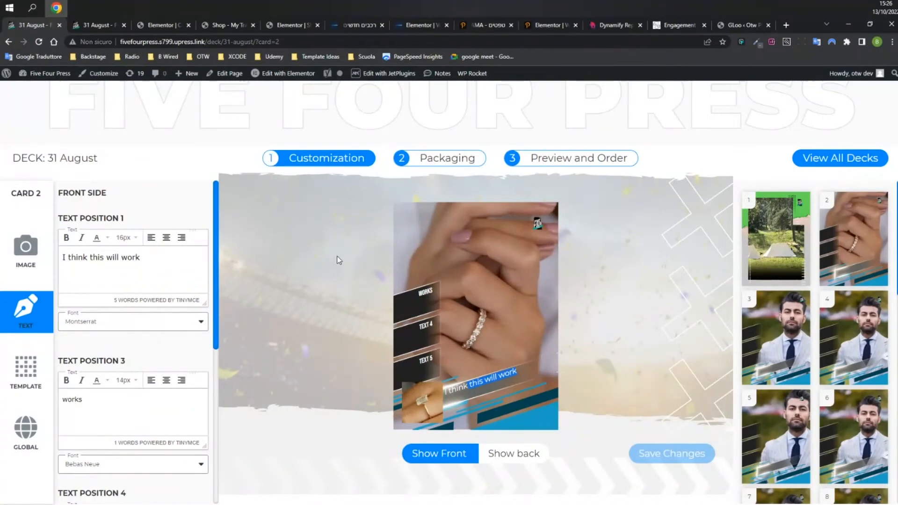
Check card 2's Text Position 1 and Text Position 3 text.
{"action": "left_click", "coordinate": [175, 261]}
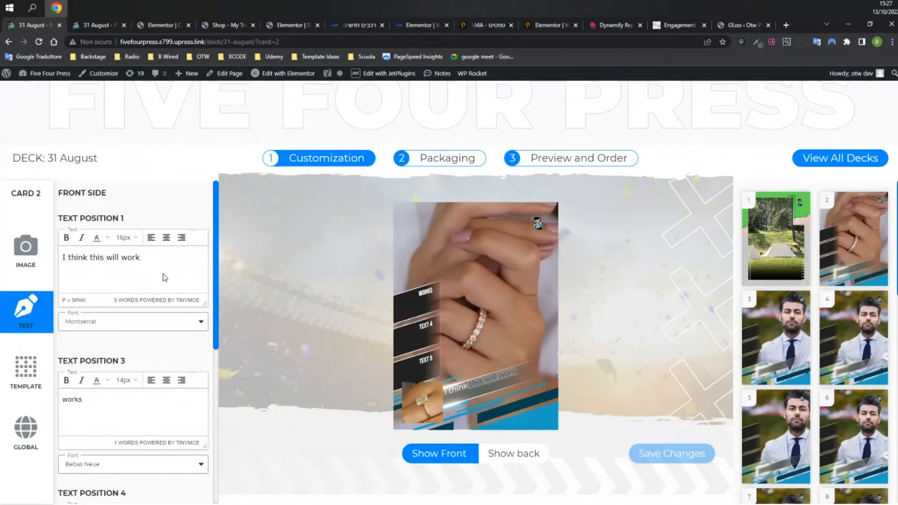
{"action": "left_click", "coordinate": [143, 412]}
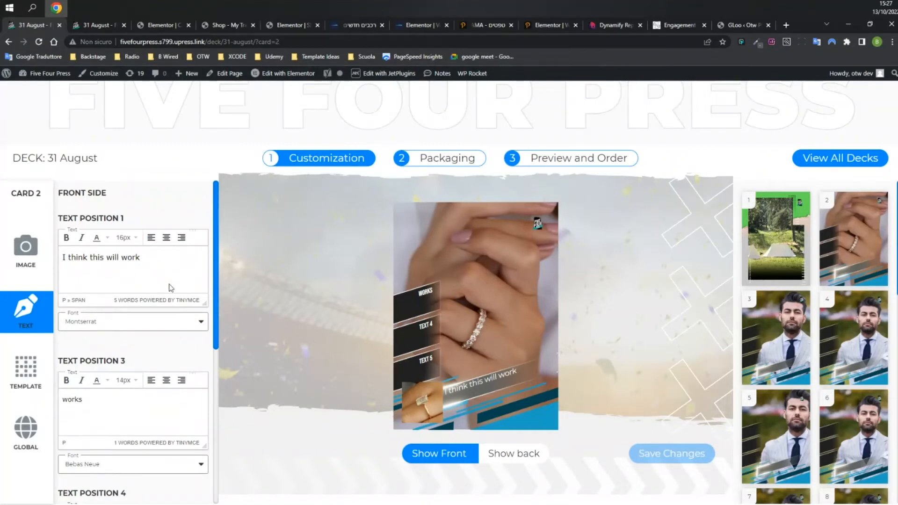
{"action": "left_click", "coordinate": [187, 256]}
Look through the card's Image, Text and Template settings, then return to the Elementor form.
{"action": "left_click", "coordinate": [32, 260]}
{"action": "left_click", "coordinate": [25, 309]}
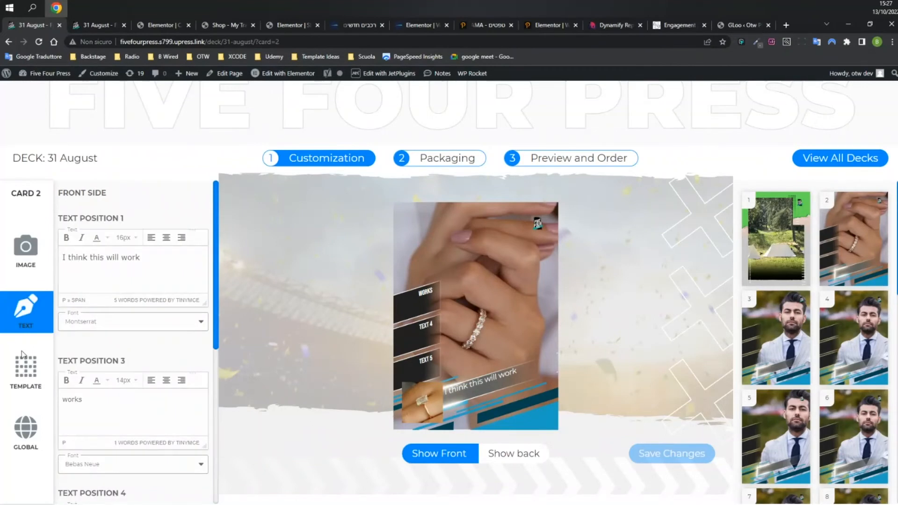
{"action": "left_click", "coordinate": [19, 360]}
{"action": "left_click", "coordinate": [26, 309]}
{"action": "left_click", "coordinate": [24, 262]}
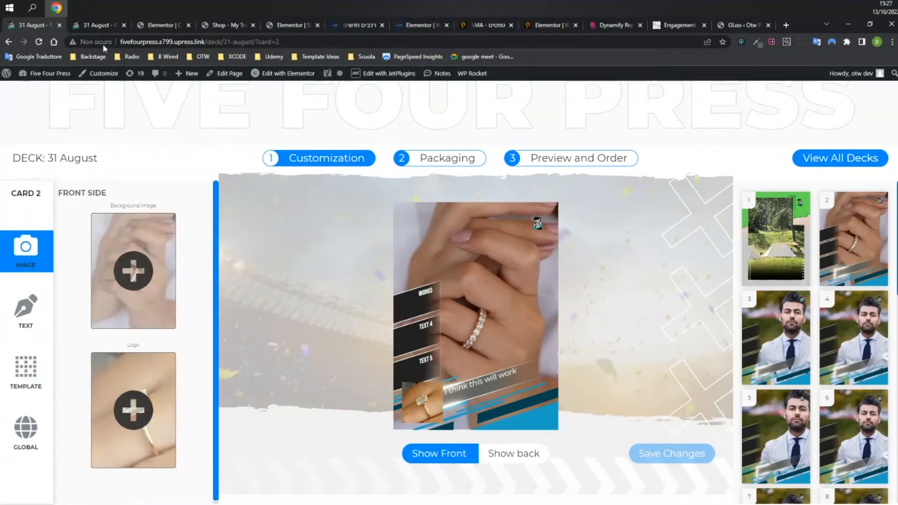
{"action": "left_click", "coordinate": [98, 25]}
{"action": "left_click", "coordinate": [157, 25]}
Recheck the deck card's text settings and template choices on the customization page.
{"action": "scroll", "coordinate": [276, 246], "scroll_direction": "up", "scroll_amount": 4}
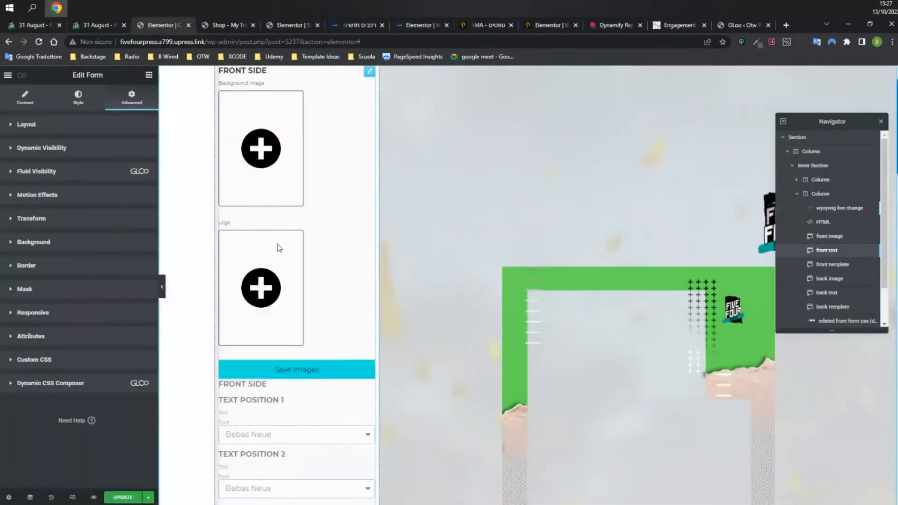
{"action": "scroll", "coordinate": [250, 242], "scroll_direction": "down", "scroll_amount": 10}
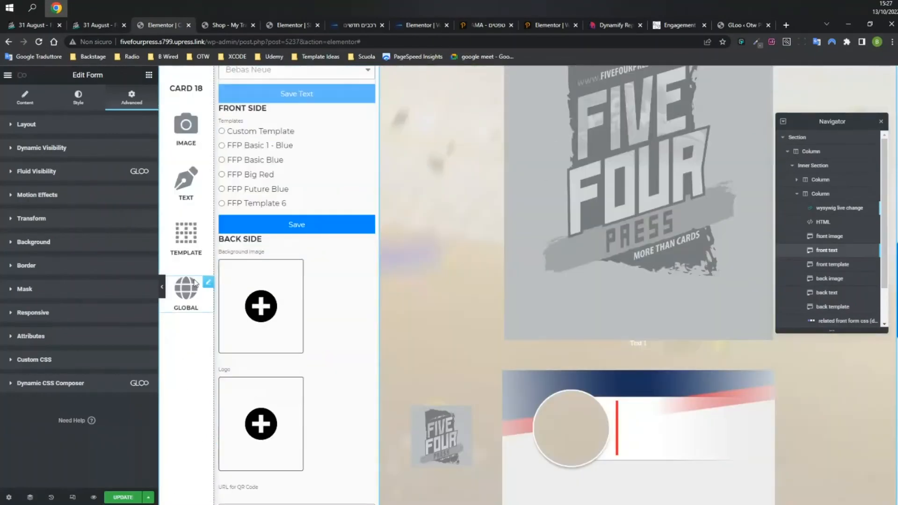
{"action": "scroll", "coordinate": [294, 266], "scroll_direction": "up", "scroll_amount": 5}
{"action": "scroll", "coordinate": [294, 266], "scroll_direction": "up", "scroll_amount": 6}
{"action": "scroll", "coordinate": [318, 280], "scroll_direction": "down", "scroll_amount": 10}
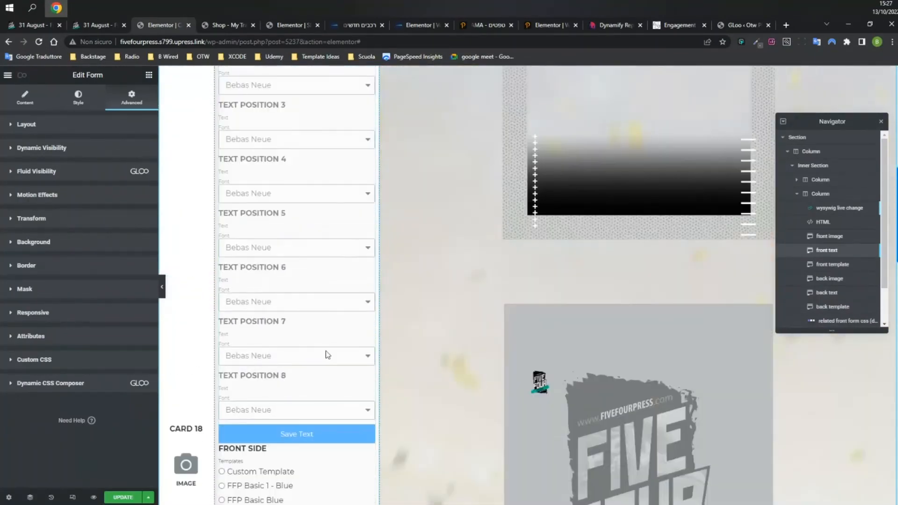
{"action": "scroll", "coordinate": [318, 327], "scroll_direction": "down", "scroll_amount": 5}
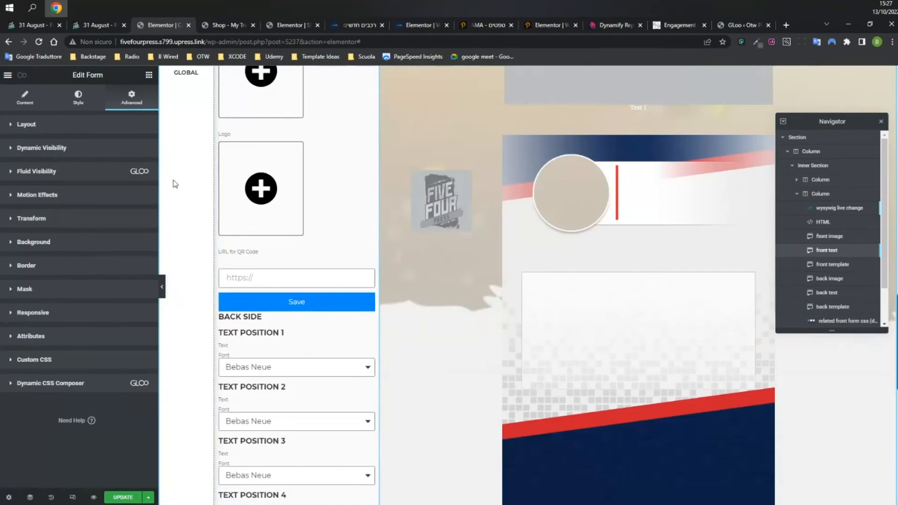
{"action": "scroll", "coordinate": [175, 184], "scroll_direction": "up", "scroll_amount": 5}
{"action": "scroll", "coordinate": [273, 185], "scroll_direction": "up", "scroll_amount": 11}
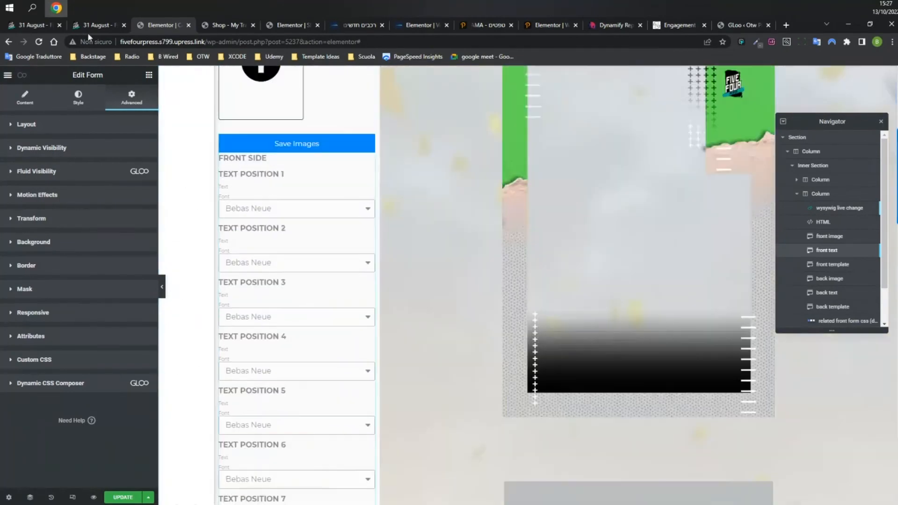
{"action": "left_click", "coordinate": [97, 24]}
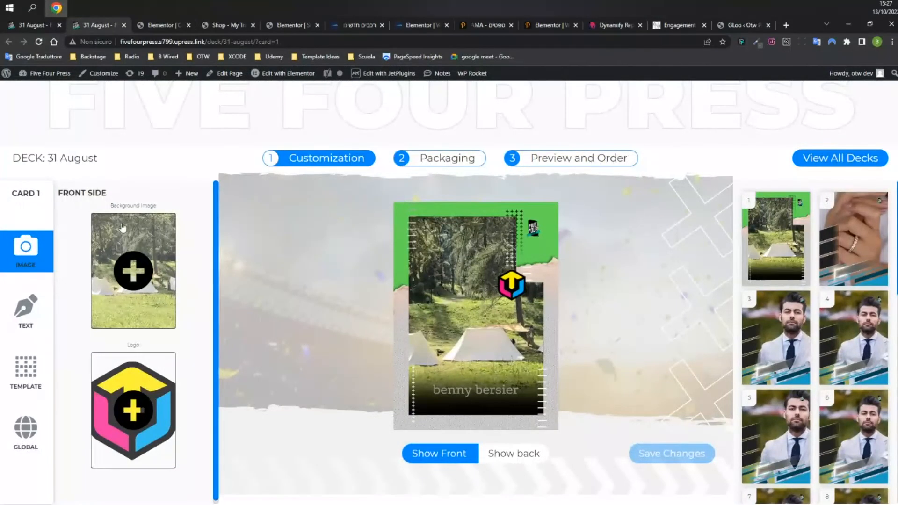
{"action": "left_click", "coordinate": [26, 308]}
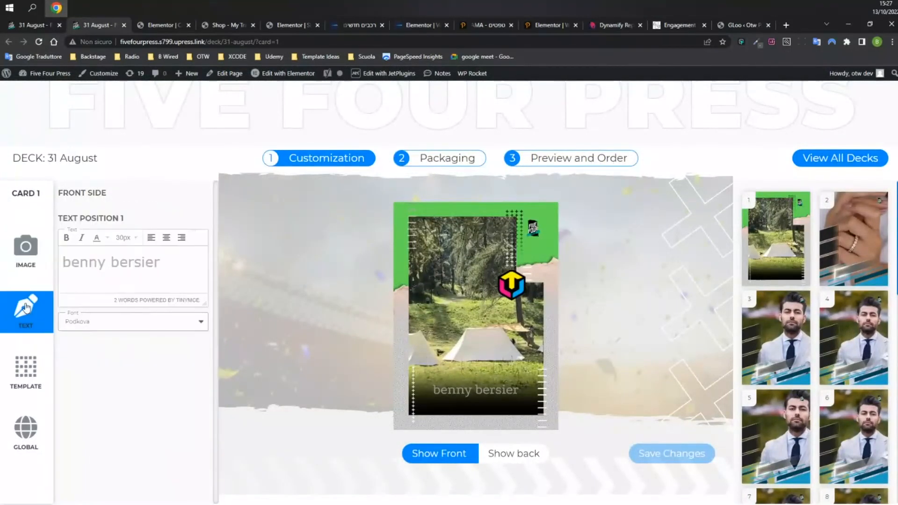
{"action": "left_click", "coordinate": [21, 371]}
Inspect the front-side form widget's Advanced dynamic CSS class, then bring up the My Transfer Pro shop.
{"action": "left_click", "coordinate": [158, 26]}
{"action": "scroll", "coordinate": [345, 273], "scroll_direction": "up", "scroll_amount": 4}
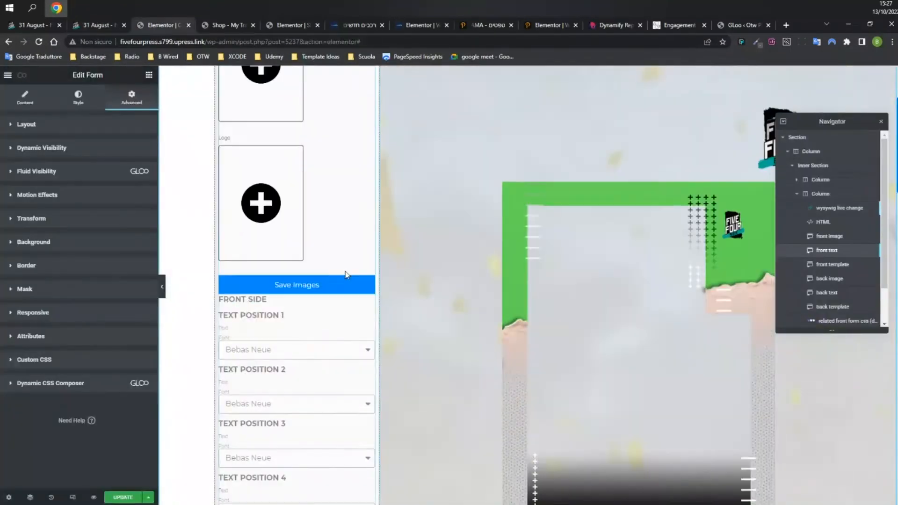
{"action": "scroll", "coordinate": [347, 284], "scroll_direction": "up", "scroll_amount": 2}
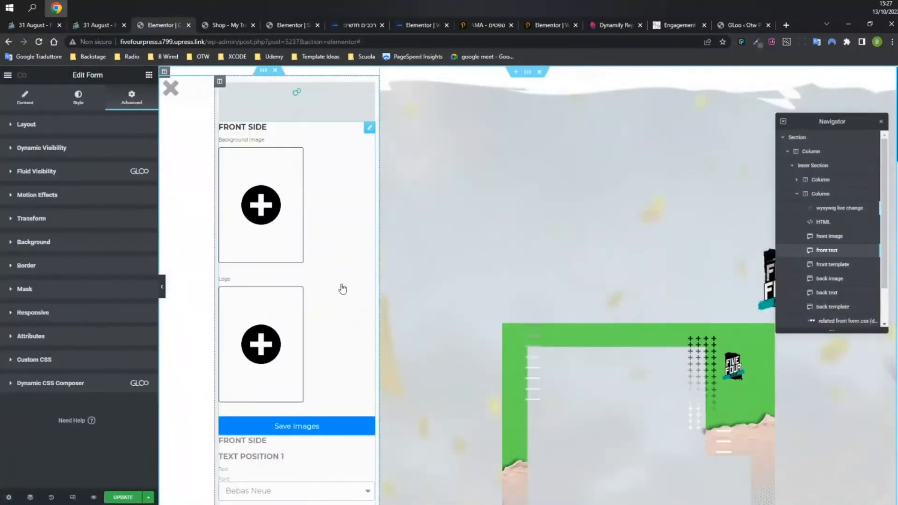
{"action": "left_click", "coordinate": [367, 133]}
{"action": "left_click", "coordinate": [131, 96]}
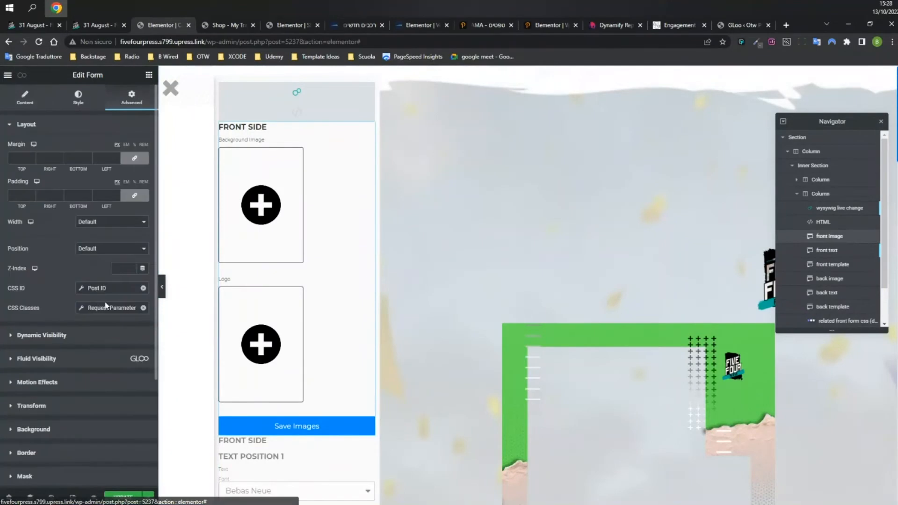
{"action": "left_click", "coordinate": [98, 309]}
{"action": "left_click", "coordinate": [124, 293]}
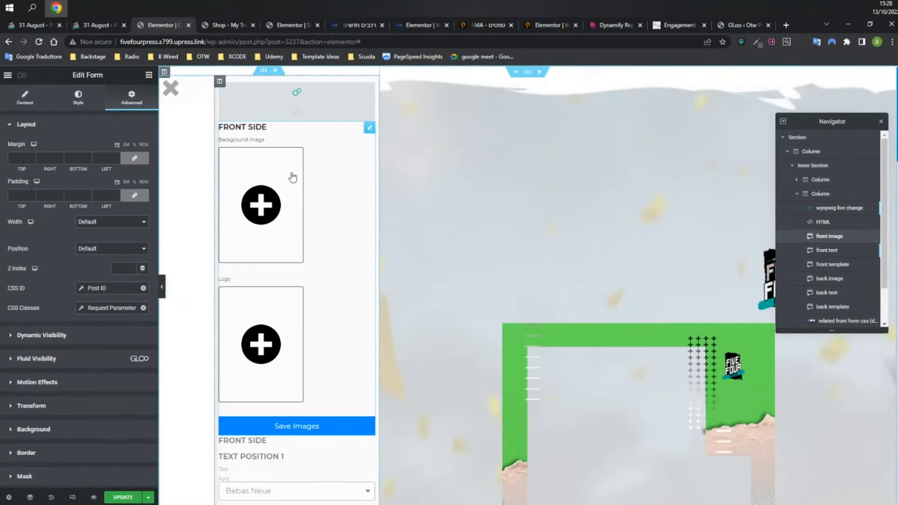
{"action": "left_click", "coordinate": [96, 27]}
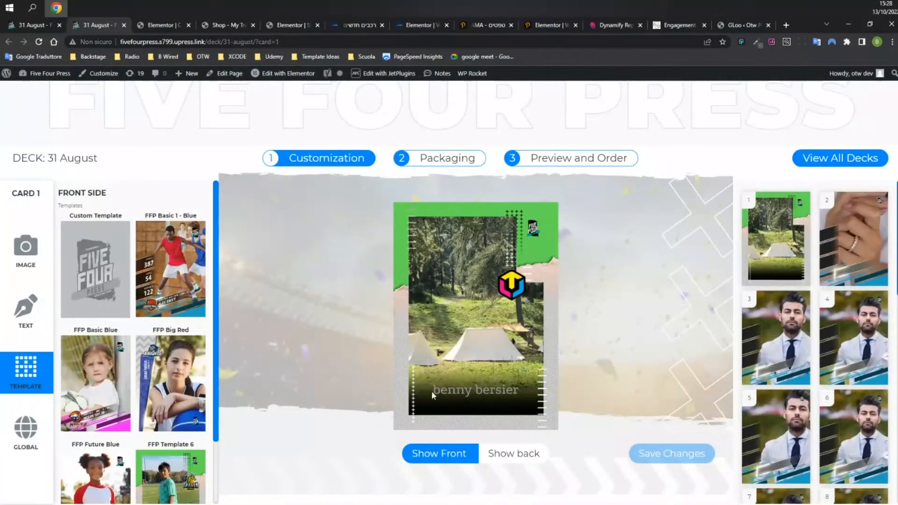
{"action": "left_click", "coordinate": [220, 29]}
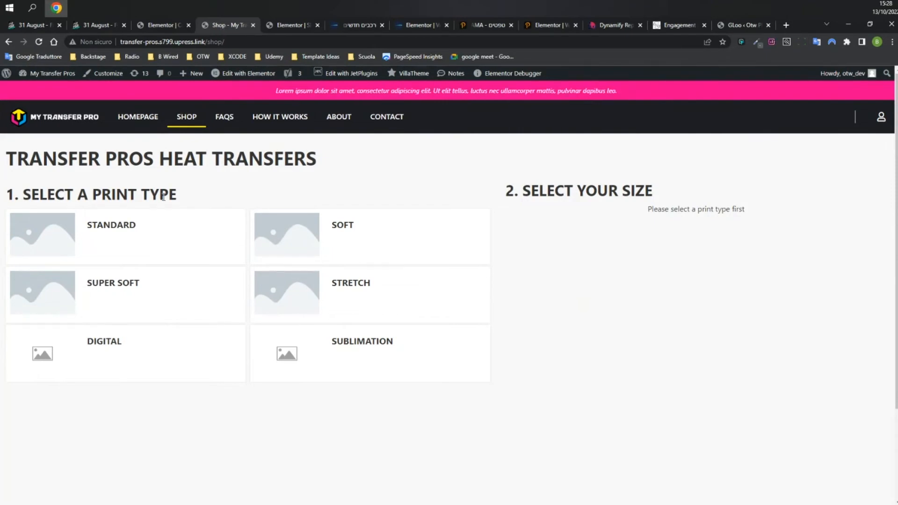
Select the STANDARD print type, reload the shop page, and select STANDARD again.
{"action": "left_click_drag", "start_coordinate": [134, 192], "coordinate": [210, 192]}
{"action": "left_click", "coordinate": [245, 194]}
{"action": "left_click", "coordinate": [156, 238]}
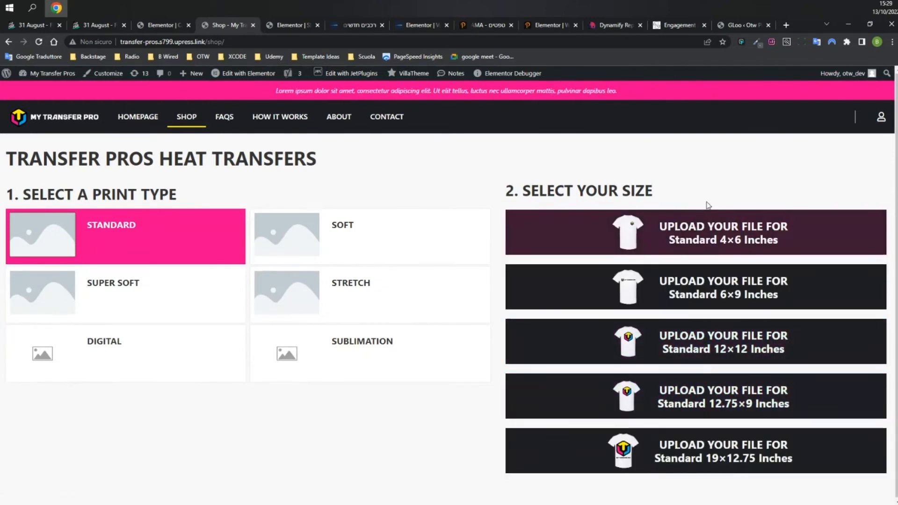
{"action": "left_click", "coordinate": [38, 41]}
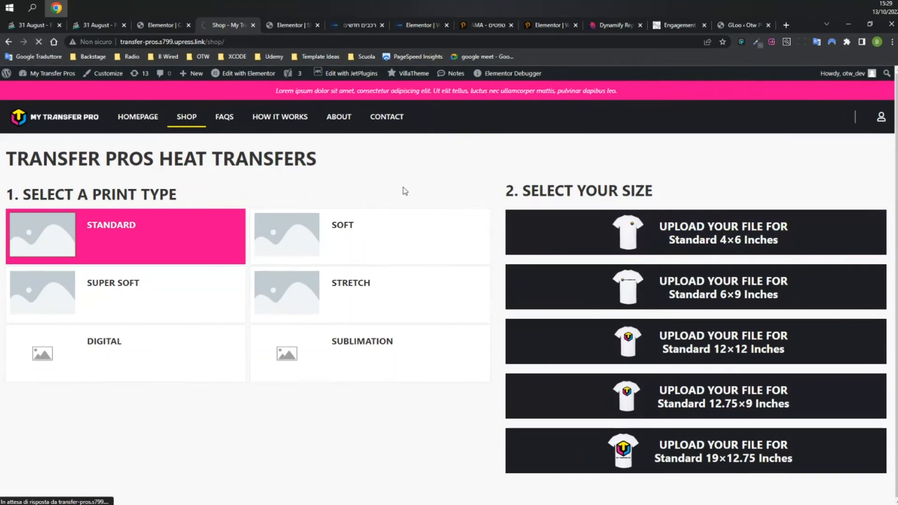
{"action": "left_click_drag", "start_coordinate": [669, 209], "coordinate": [737, 208]}
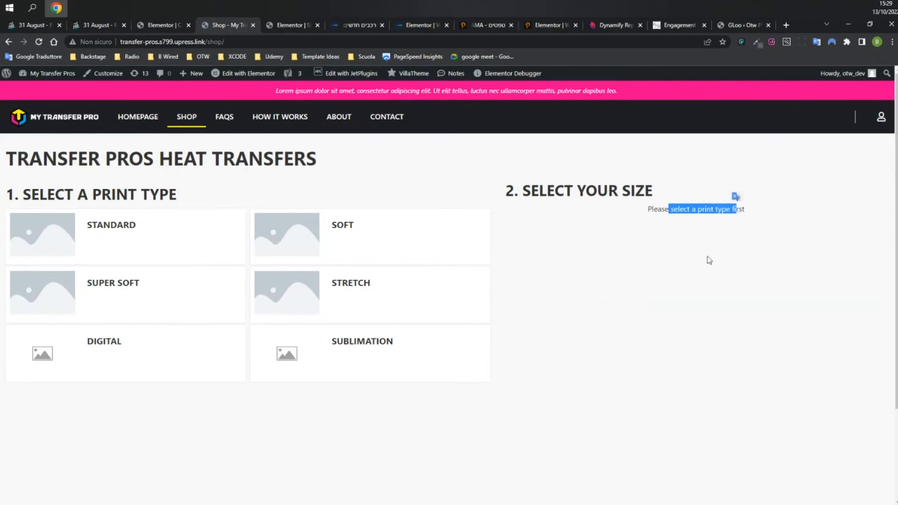
{"action": "left_click", "coordinate": [124, 233]}
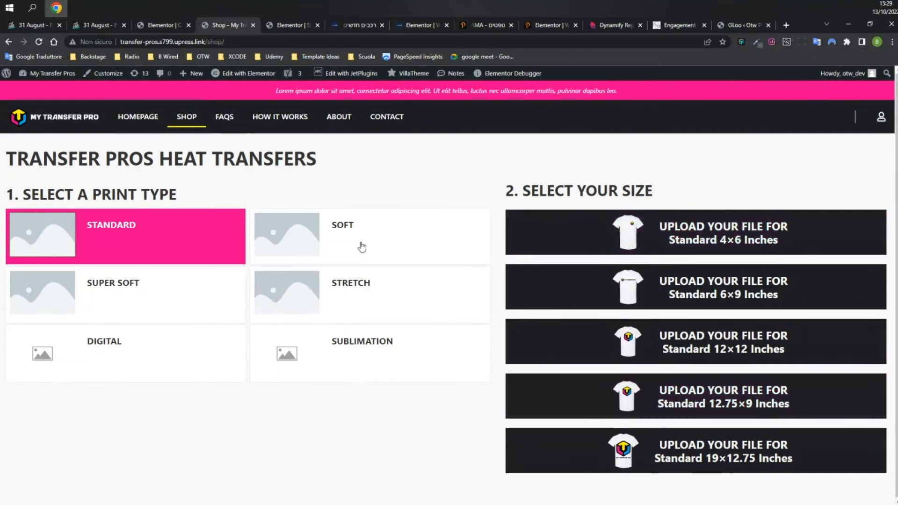
Inspect the prompt heading's title and its Advanced CSS class in the editor.
{"action": "key", "text": "ctrl+Tab"}
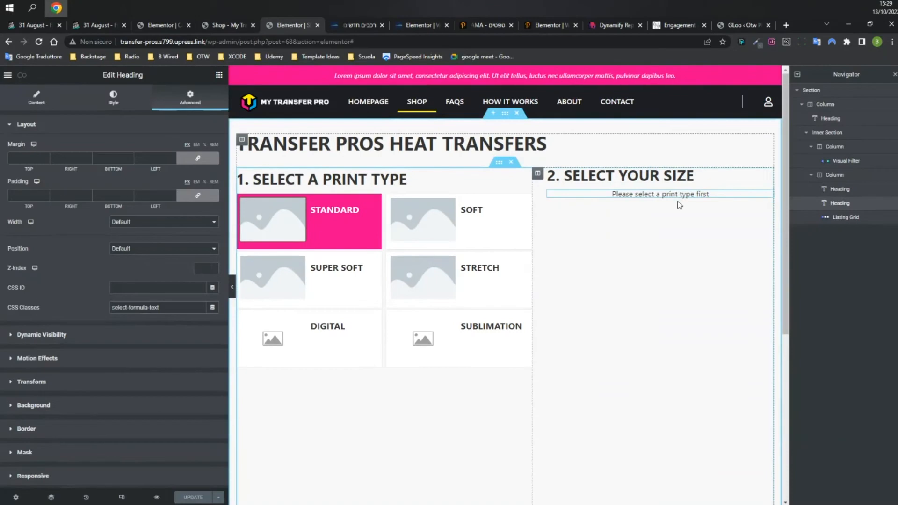
{"action": "left_click", "coordinate": [35, 99]}
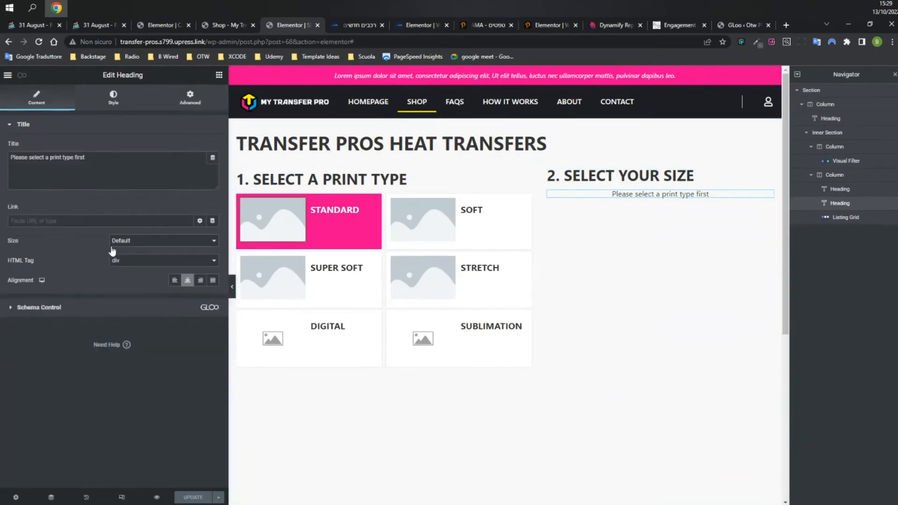
{"action": "left_click", "coordinate": [177, 100]}
{"action": "left_click_drag", "start_coordinate": [119, 308], "coordinate": [159, 309]}
{"action": "left_click", "coordinate": [185, 306]}
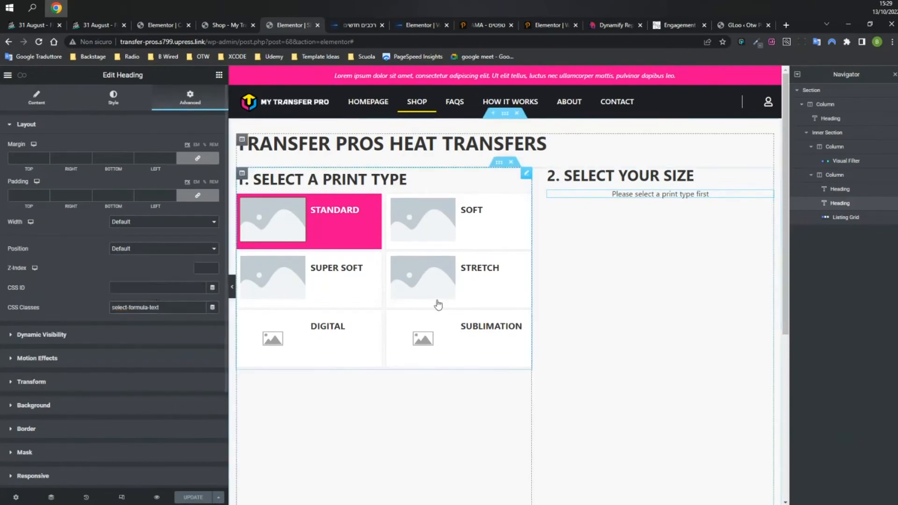
Check the size products Listing Grid's CSS class, leaving it as product-listing.
{"action": "left_click", "coordinate": [846, 218]}
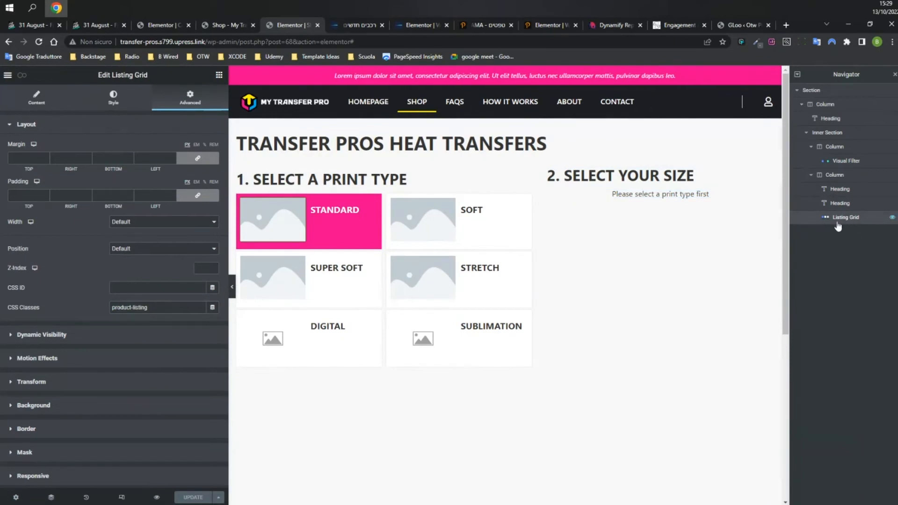
{"action": "left_click", "coordinate": [166, 308]}
{"action": "type", "text": "1"}
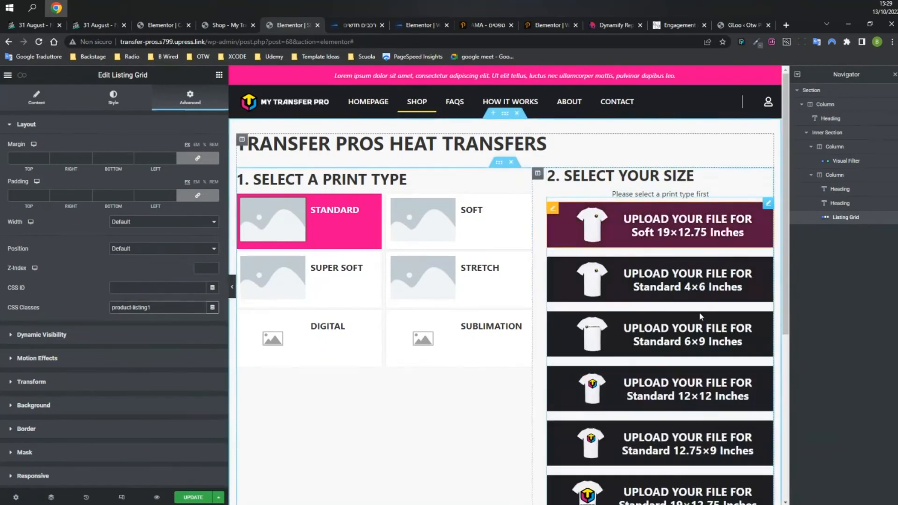
{"action": "scroll", "coordinate": [699, 311], "scroll_direction": "down", "scroll_amount": 5}
{"action": "scroll", "coordinate": [683, 312], "scroll_direction": "up", "scroll_amount": 5}
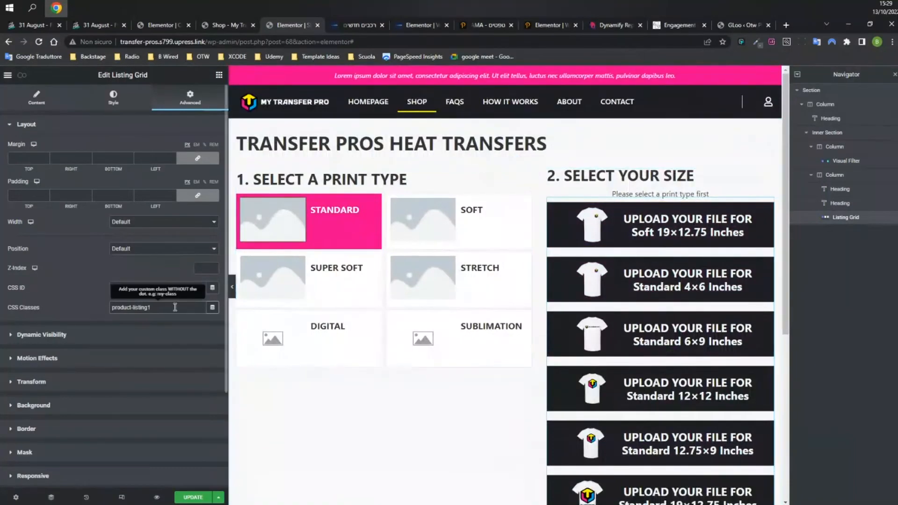
{"action": "key", "text": "BackSpace"}
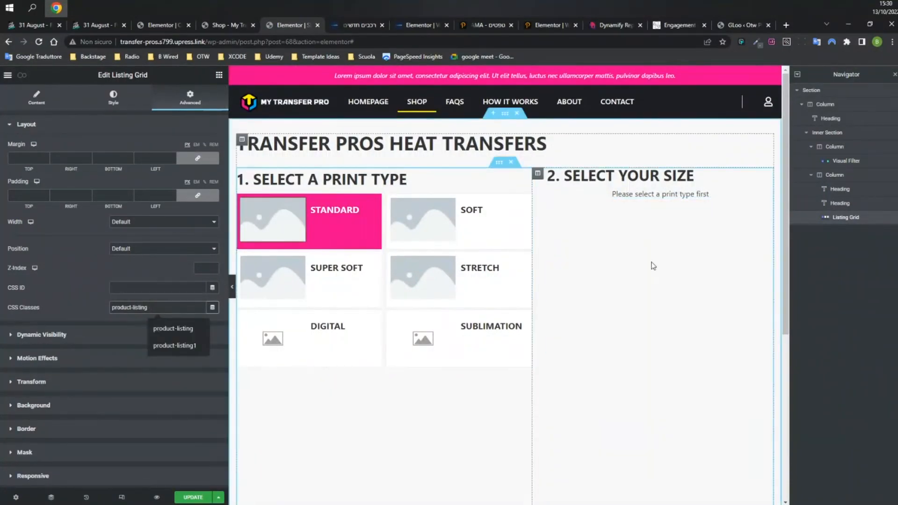
In the page's GLoo Interactor, inspect the activate products event's .size-filter target.
{"action": "left_click", "coordinate": [22, 75]}
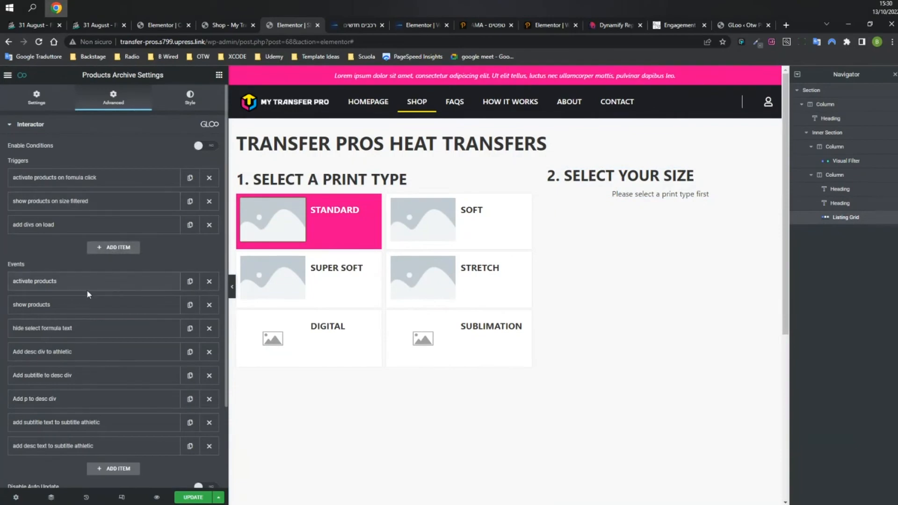
{"action": "left_click", "coordinate": [72, 283]}
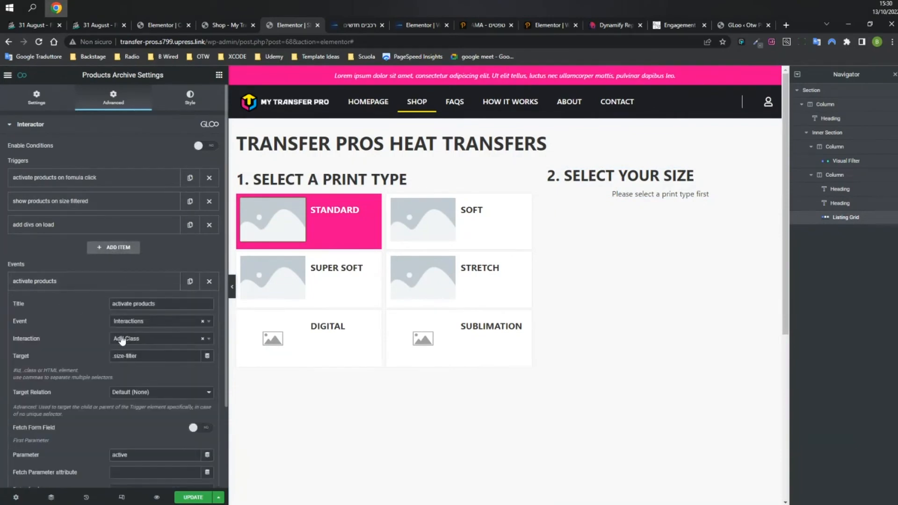
{"action": "scroll", "coordinate": [122, 340], "scroll_direction": "down", "scroll_amount": 1}
{"action": "left_click", "coordinate": [113, 310]}
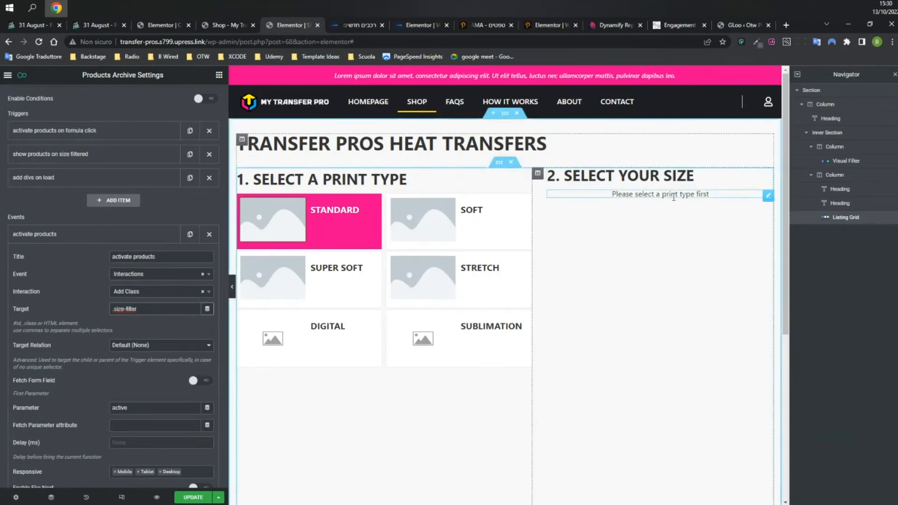
{"action": "left_click", "coordinate": [99, 236]}
Review the show products event's .product-listing target and active parameter, then view the page's custom CSS.
{"action": "left_click", "coordinate": [75, 257]}
{"action": "triple_click", "coordinate": [145, 336]}
{"action": "left_click", "coordinate": [134, 431]}
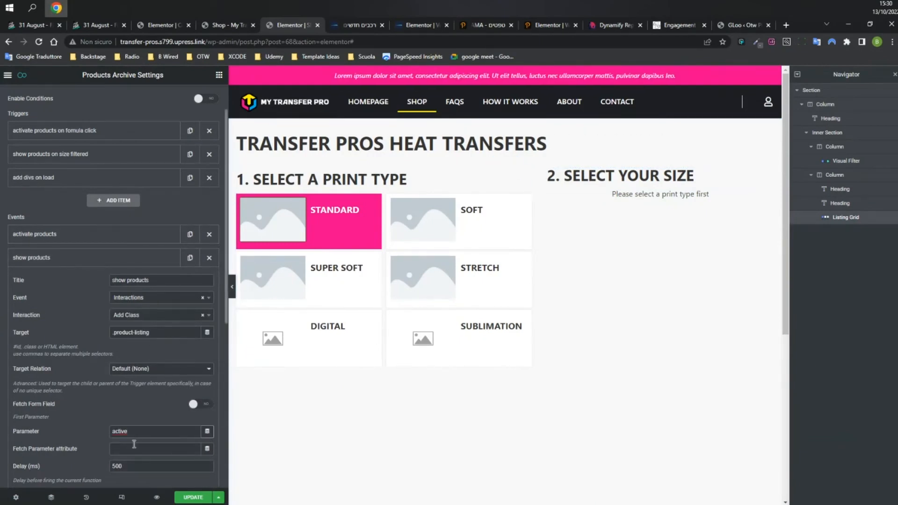
{"action": "left_click_drag", "start_coordinate": [157, 333], "coordinate": [98, 333]}
{"action": "left_click", "coordinate": [130, 430]}
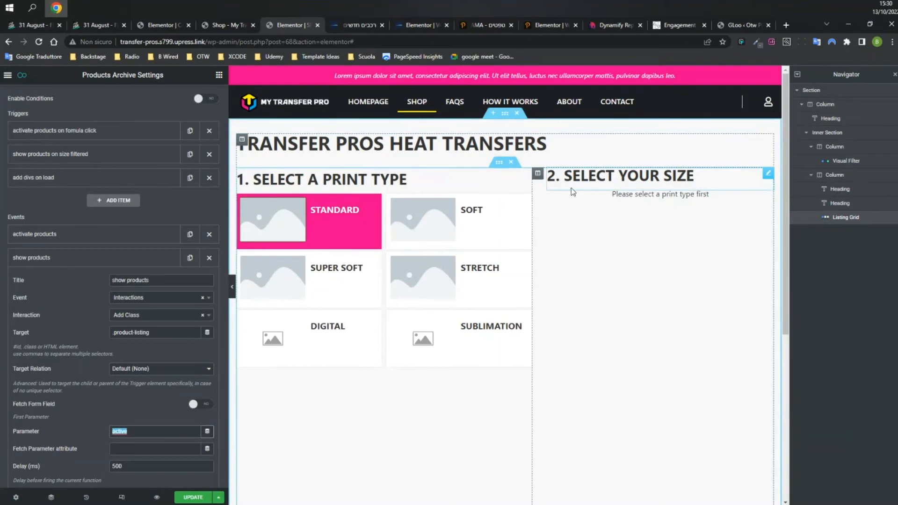
{"action": "left_click", "coordinate": [72, 257]}
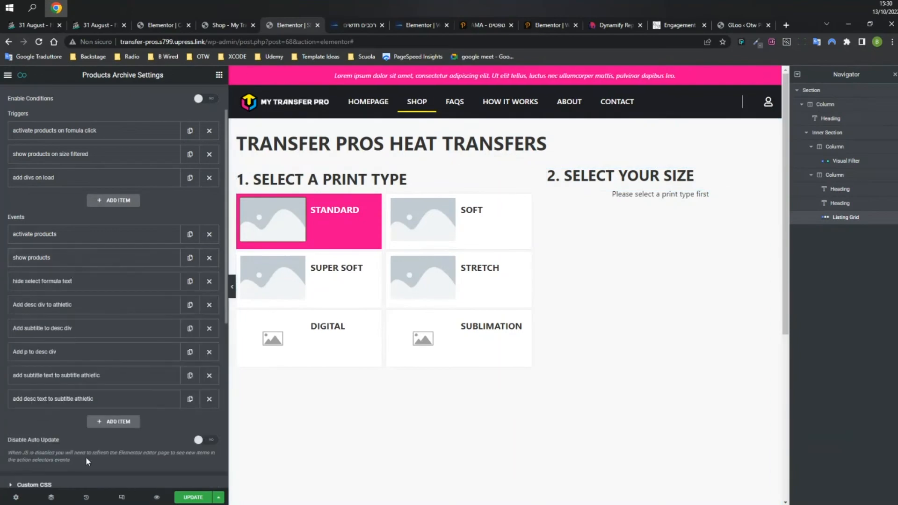
{"action": "left_click", "coordinate": [73, 485]}
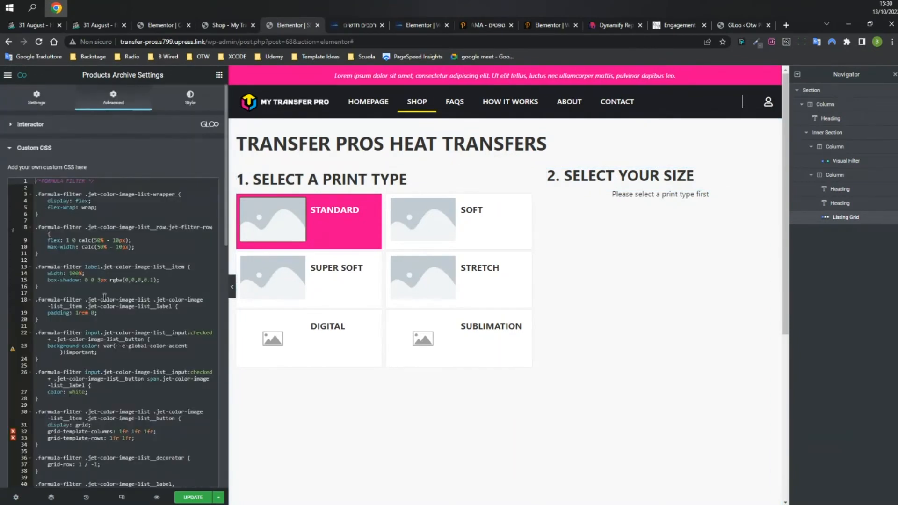
{"action": "scroll", "coordinate": [95, 220], "scroll_direction": "down", "scroll_amount": 5}
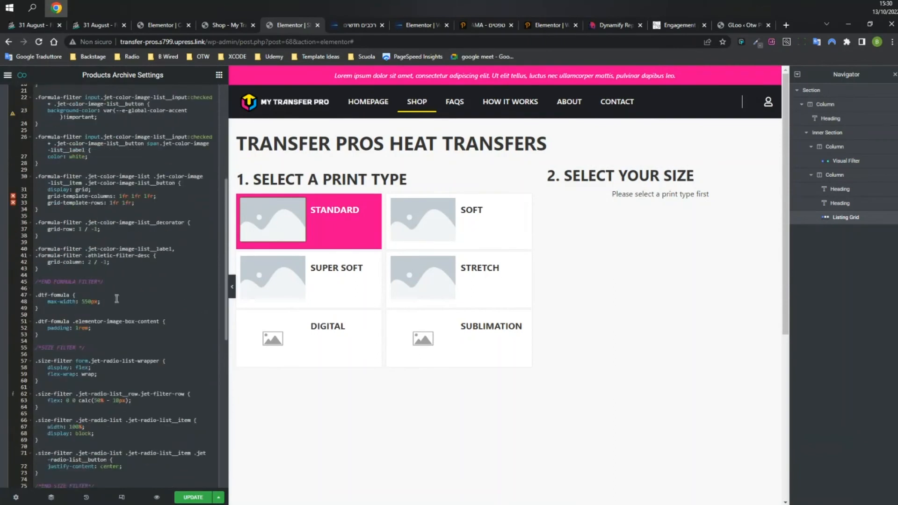
{"action": "scroll", "coordinate": [132, 297], "scroll_direction": "down", "scroll_amount": 5}
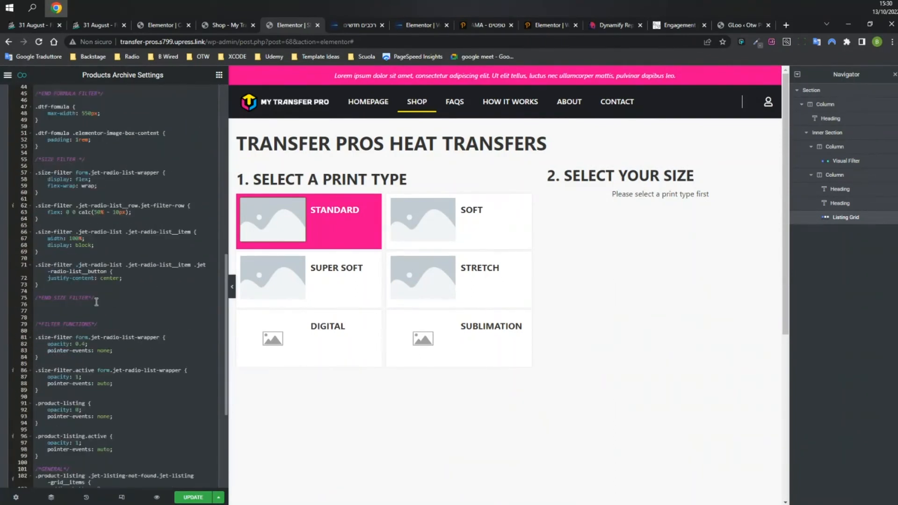
{"action": "scroll", "coordinate": [91, 294], "scroll_direction": "down", "scroll_amount": 5}
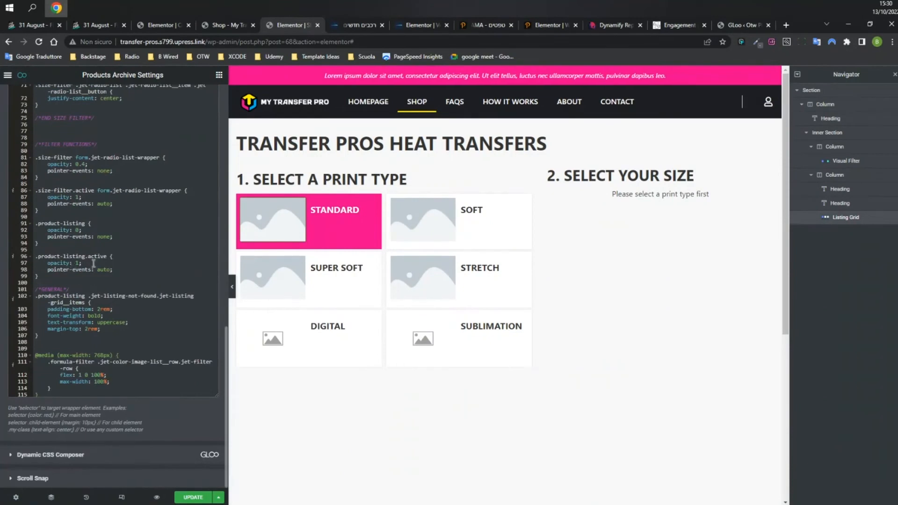
{"action": "left_click", "coordinate": [37, 223]}
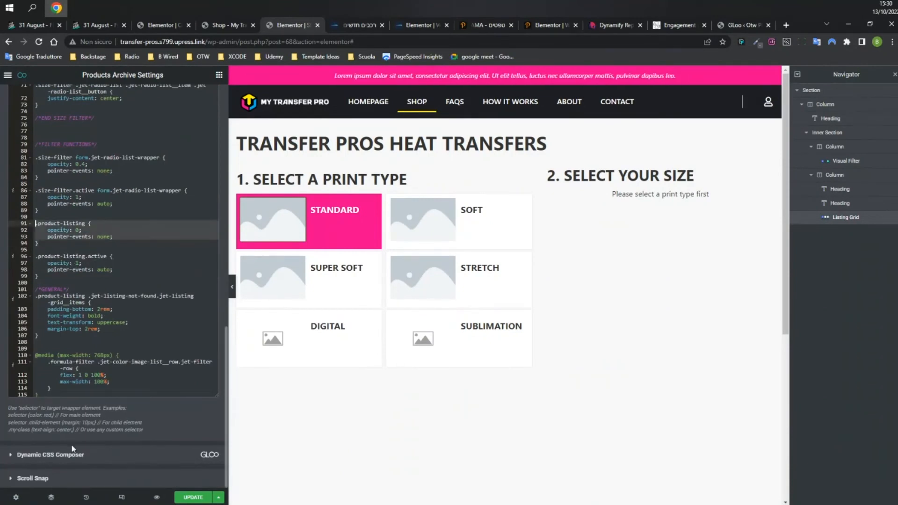
{"action": "scroll", "coordinate": [69, 222], "scroll_direction": "up", "scroll_amount": 10}
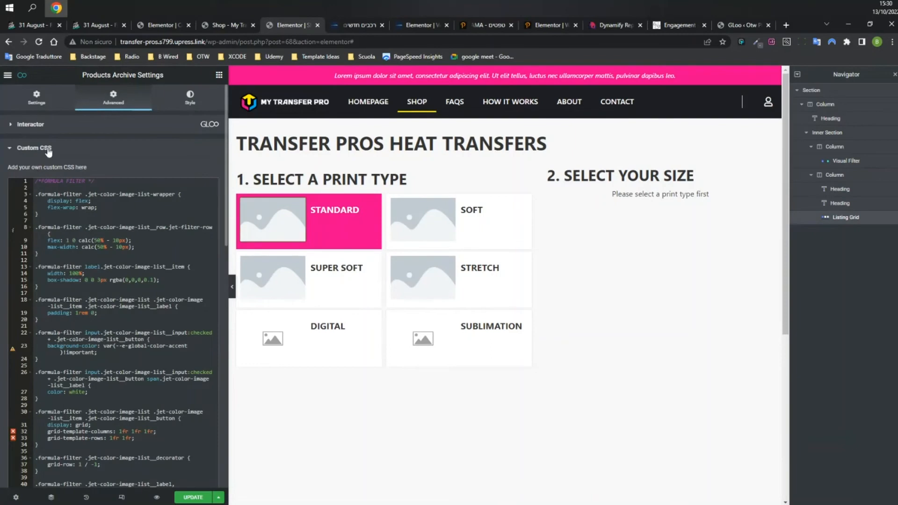
{"action": "left_click", "coordinate": [49, 149]}
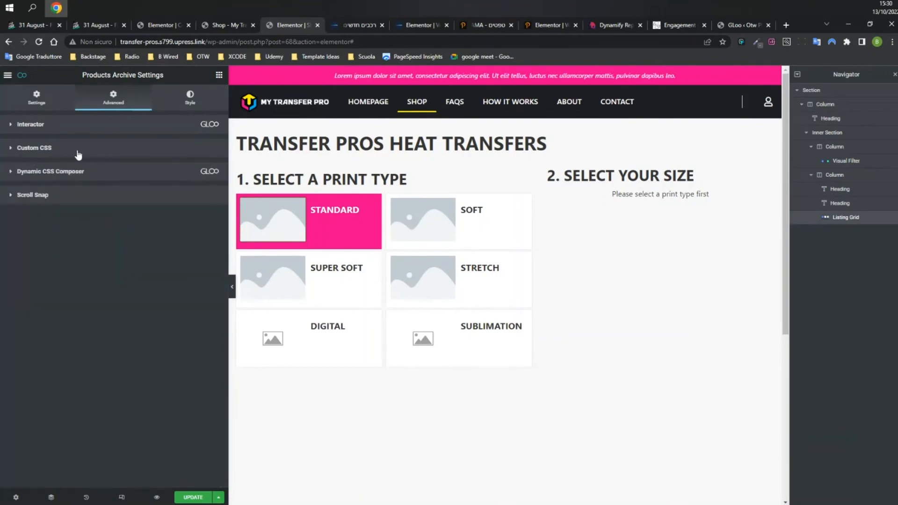
{"action": "left_click", "coordinate": [44, 149]}
{"action": "scroll", "coordinate": [87, 329], "scroll_direction": "down", "scroll_amount": 1}
{"action": "scroll", "coordinate": [89, 328], "scroll_direction": "down", "scroll_amount": 8}
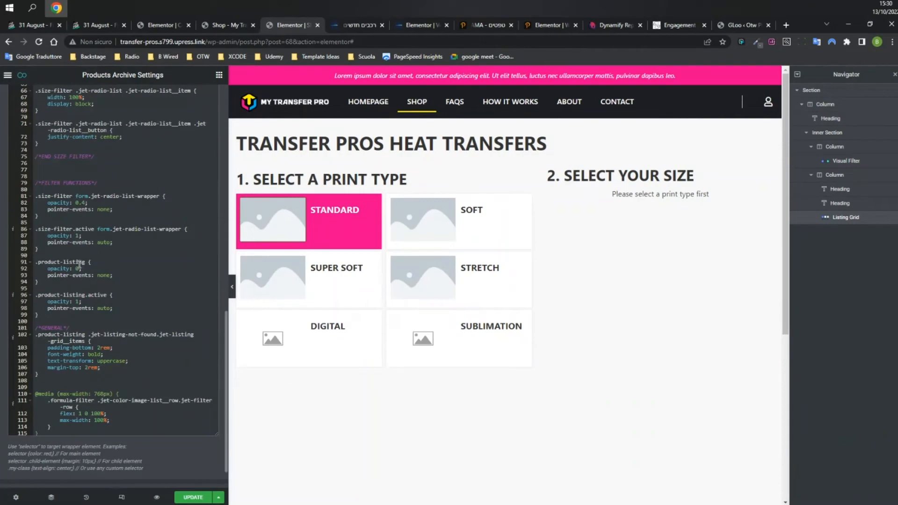
{"action": "left_click", "coordinate": [45, 263]}
{"action": "left_click", "coordinate": [78, 268]}
{"action": "left_click", "coordinate": [89, 263]}
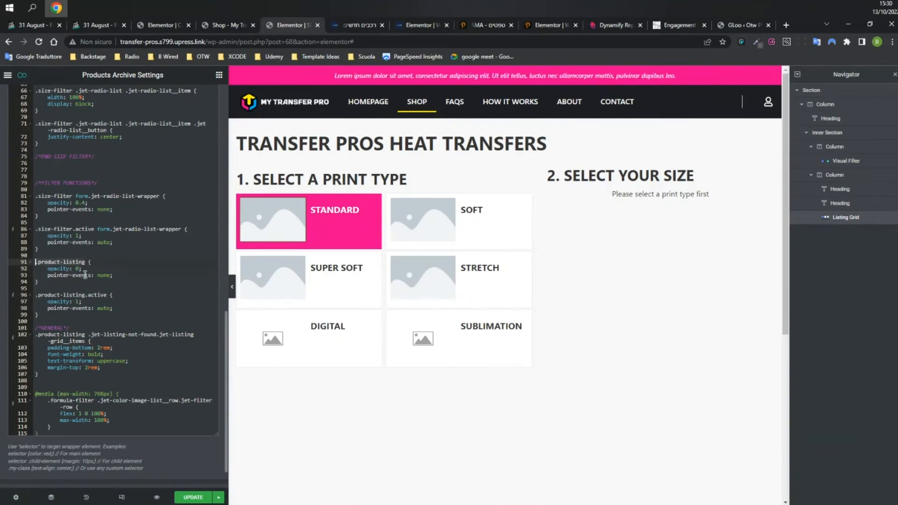
{"action": "left_click", "coordinate": [39, 295]}
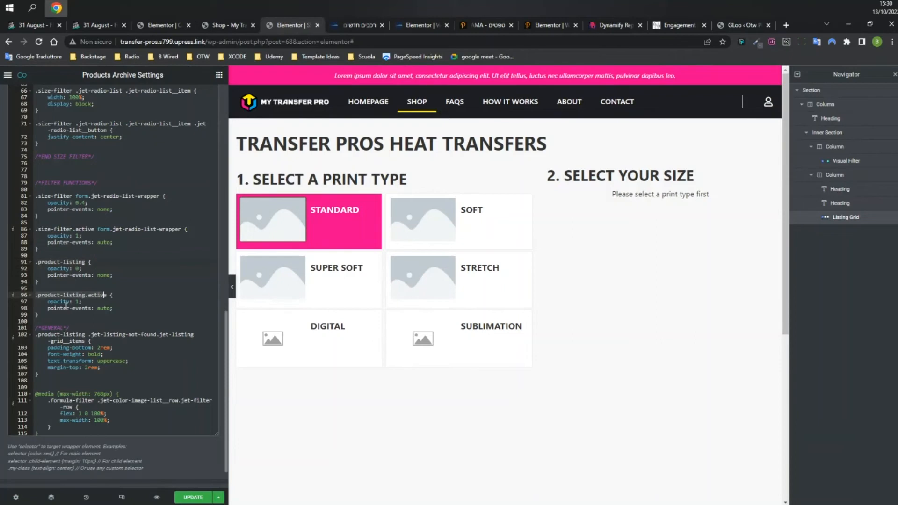
{"action": "left_click", "coordinate": [90, 295]}
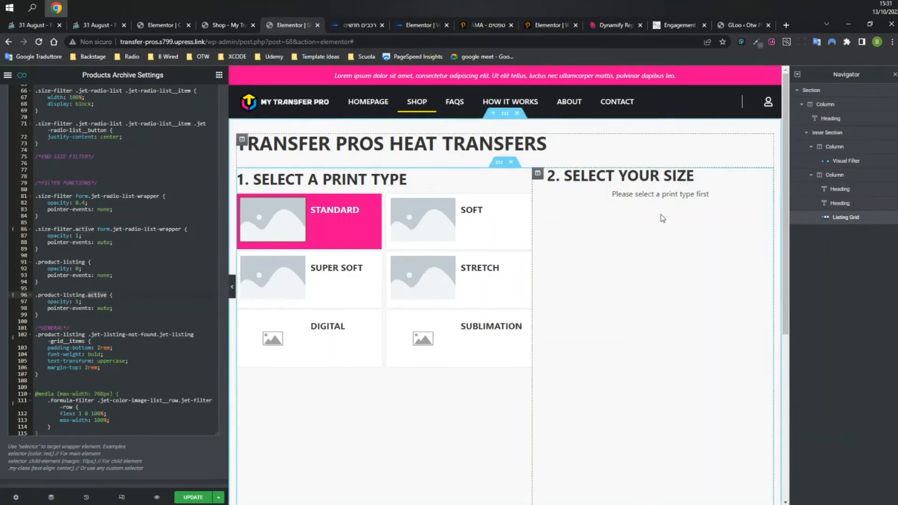
{"action": "scroll", "coordinate": [68, 150], "scroll_direction": "up", "scroll_amount": 10}
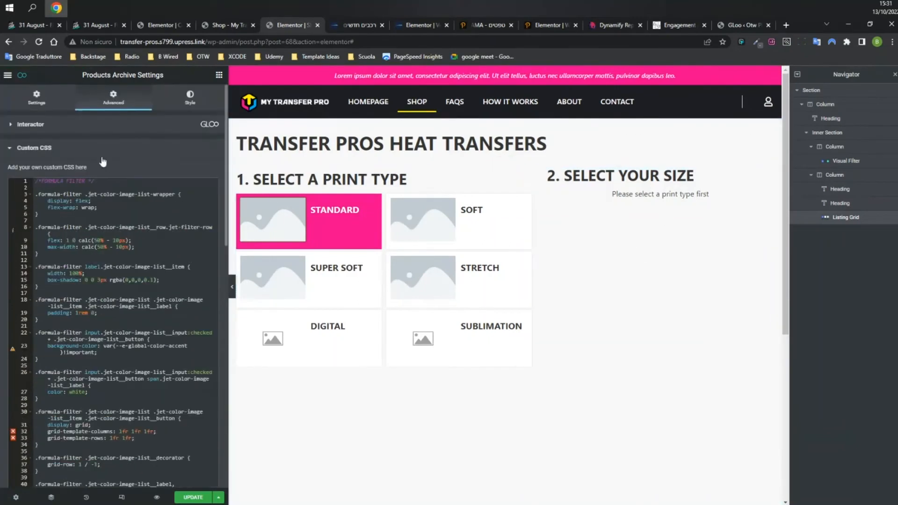
Compare the activate-products trigger's formula-filter target with the Visual Filter's formula-filter CSS class.
{"action": "left_click", "coordinate": [43, 127]}
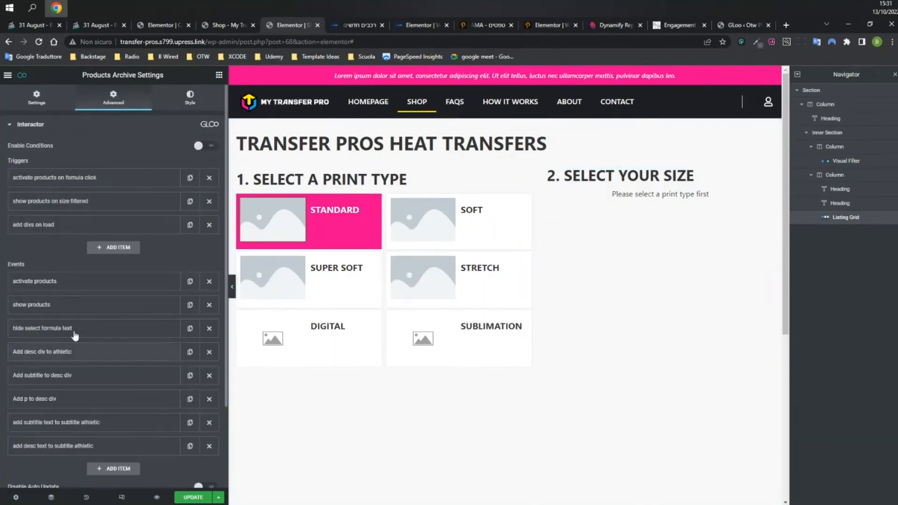
{"action": "left_click", "coordinate": [39, 312]}
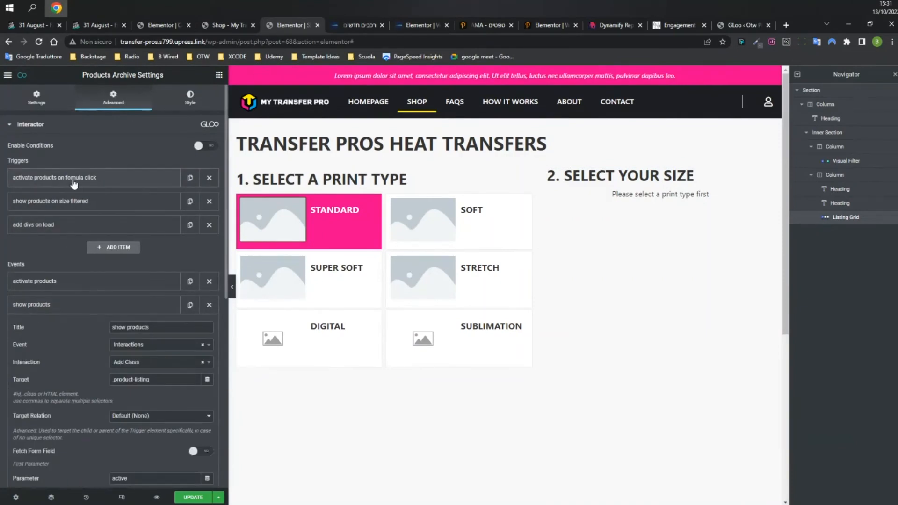
{"action": "left_click", "coordinate": [73, 184]}
{"action": "left_click_drag", "start_coordinate": [113, 249], "coordinate": [157, 249]}
{"action": "left_click", "coordinate": [157, 250]}
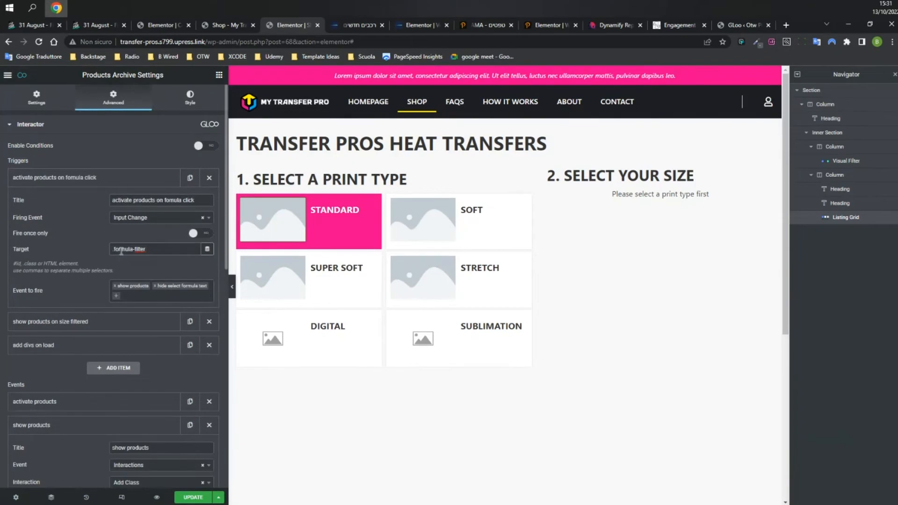
{"action": "left_click_drag", "start_coordinate": [124, 249], "coordinate": [157, 249]}
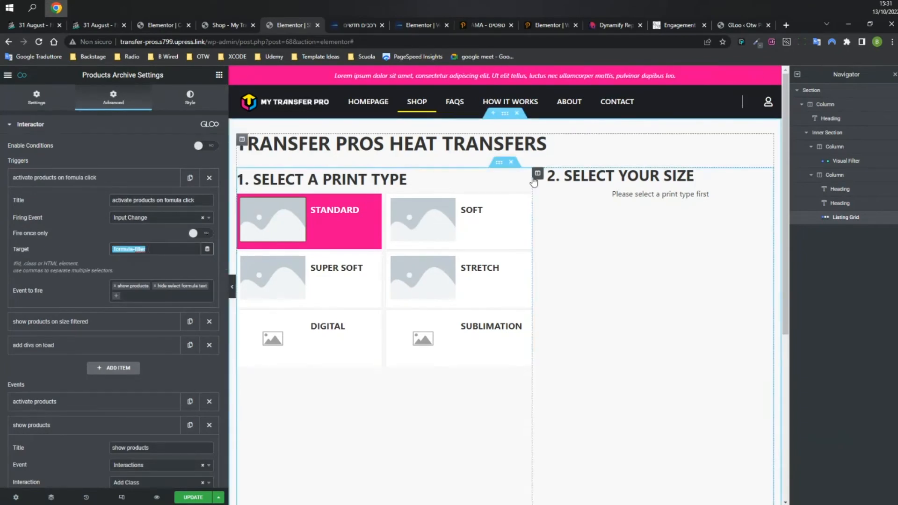
{"action": "left_click", "coordinate": [527, 177]}
{"action": "left_click_drag", "start_coordinate": [152, 309], "coordinate": [108, 313]}
{"action": "left_click", "coordinate": [80, 316]}
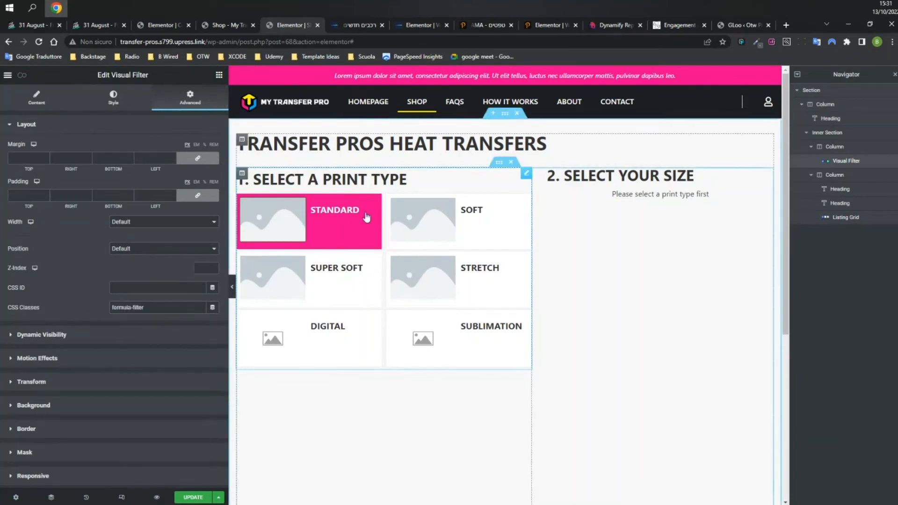
Expand the 'hide select formula text' event and keep its animation set to Hide.
{"action": "left_click", "coordinate": [22, 75]}
{"action": "left_click", "coordinate": [131, 179]}
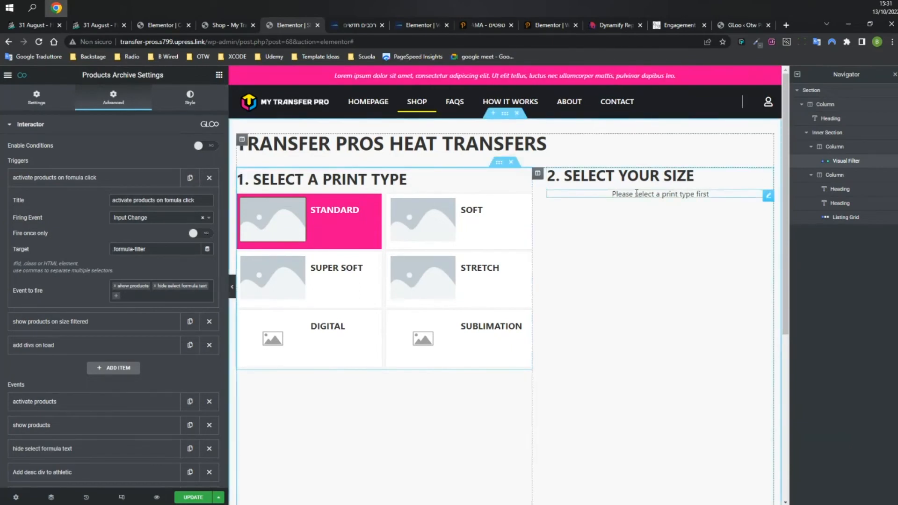
{"action": "scroll", "coordinate": [89, 341], "scroll_direction": "down", "scroll_amount": 4}
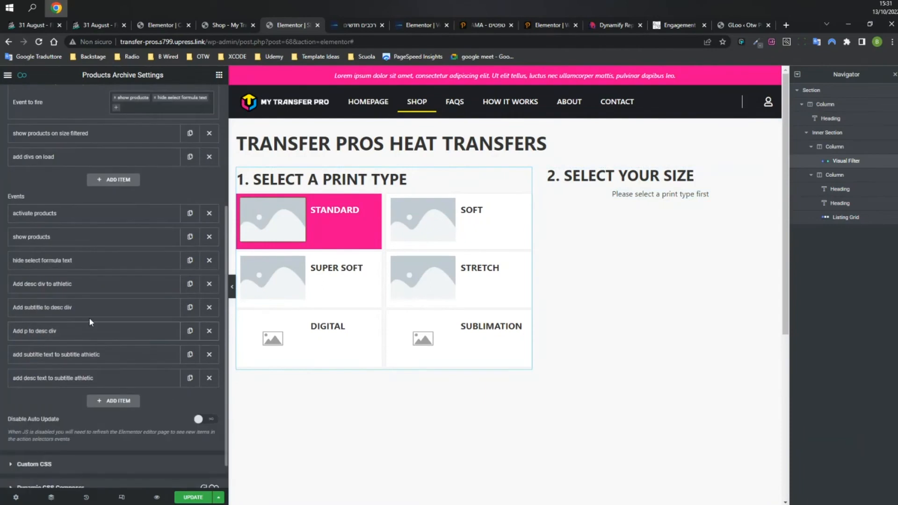
{"action": "left_click", "coordinate": [69, 260]}
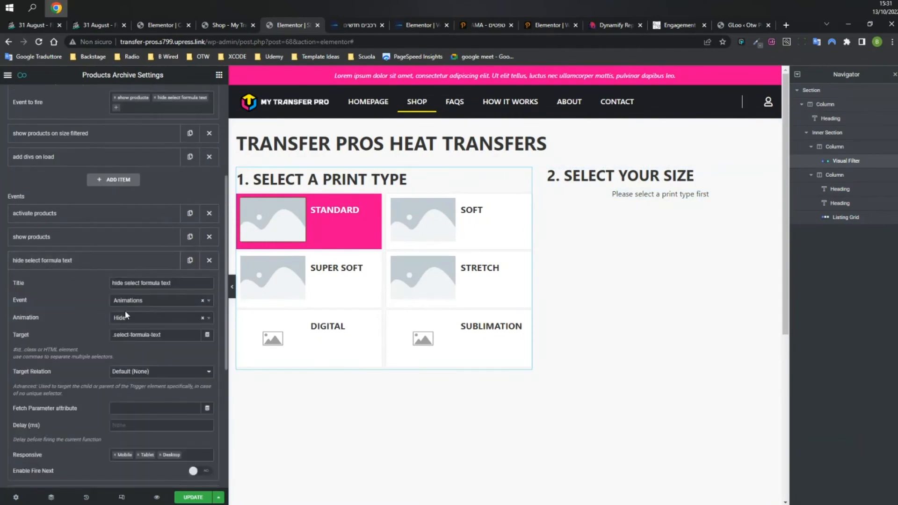
{"action": "left_click", "coordinate": [152, 321]}
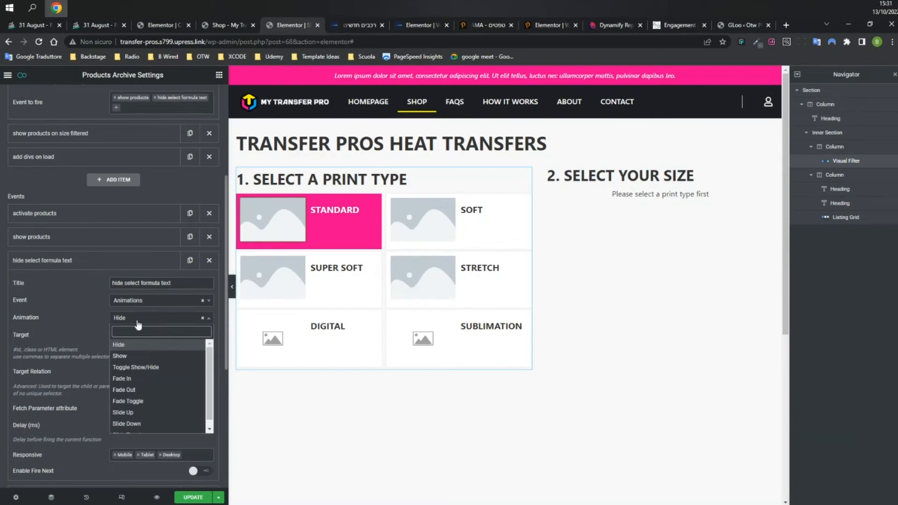
{"action": "left_click", "coordinate": [126, 346]}
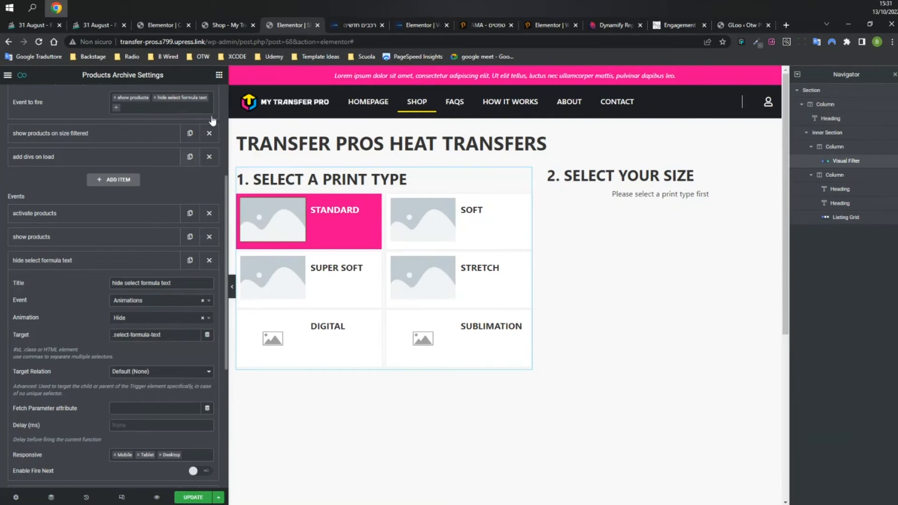
{"action": "left_click", "coordinate": [227, 24]}
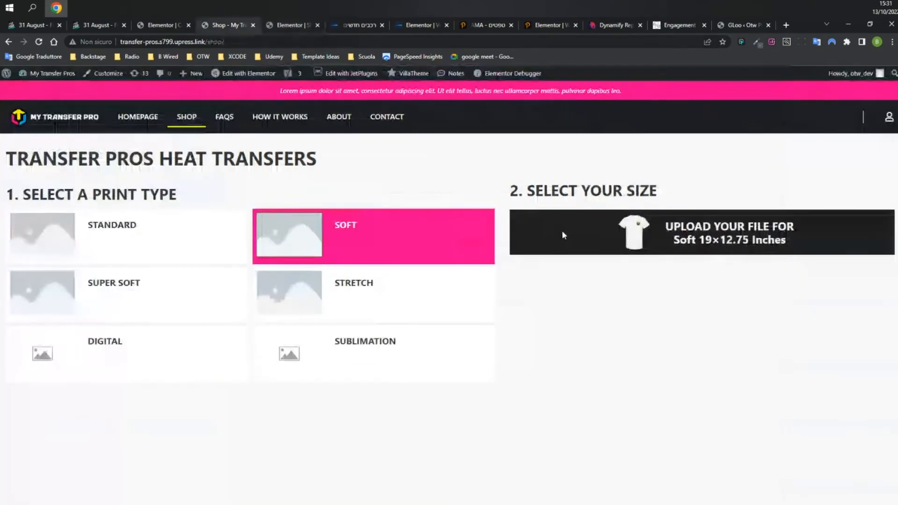
Reload the shop, select STANDARD to reveal its five sizes, then open the Toyota lease listing.
{"action": "left_click", "coordinate": [38, 41]}
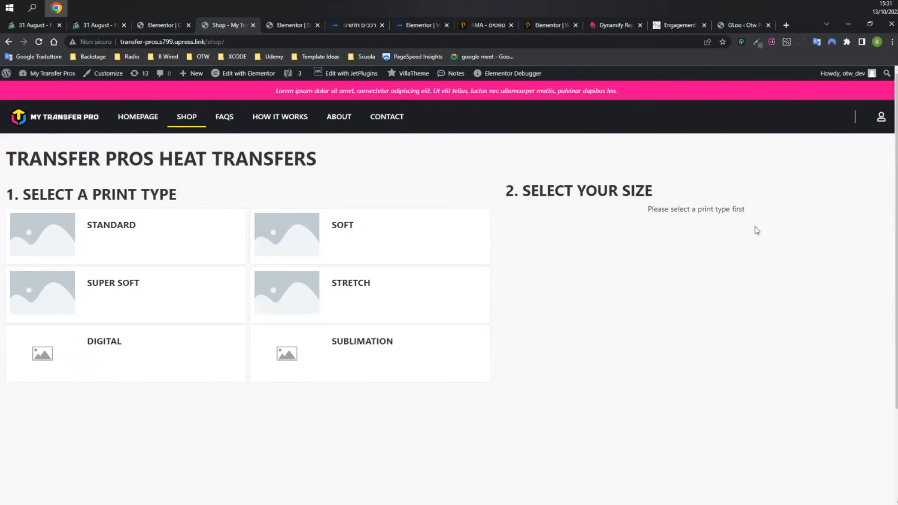
{"action": "left_click", "coordinate": [147, 246]}
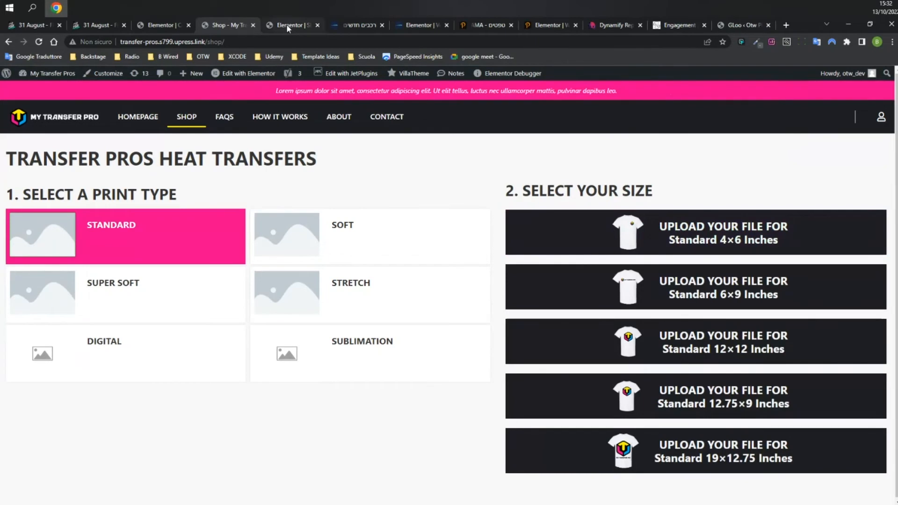
{"action": "left_click", "coordinate": [359, 25]}
{"action": "scroll", "coordinate": [730, 308], "scroll_direction": "down", "scroll_amount": 5}
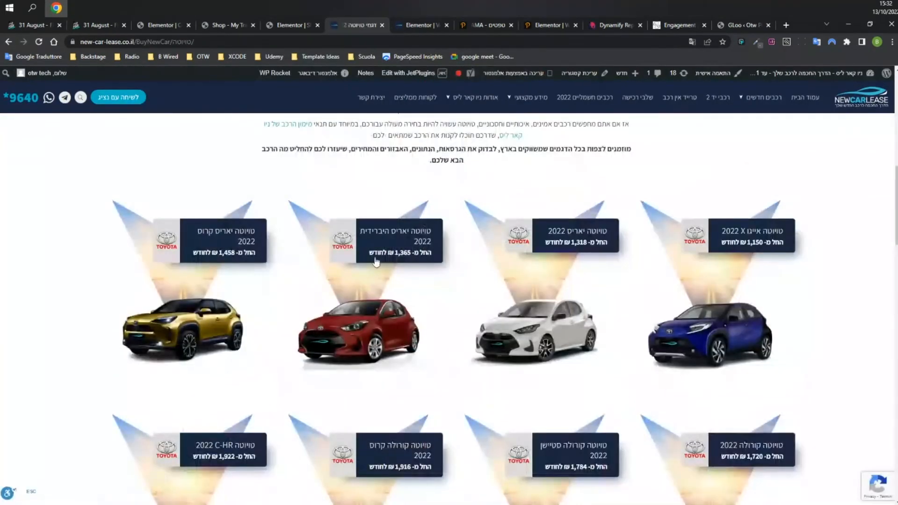
Open the Yaris Cross 2022 car page and translate it into English.
{"action": "left_click", "coordinate": [232, 236]}
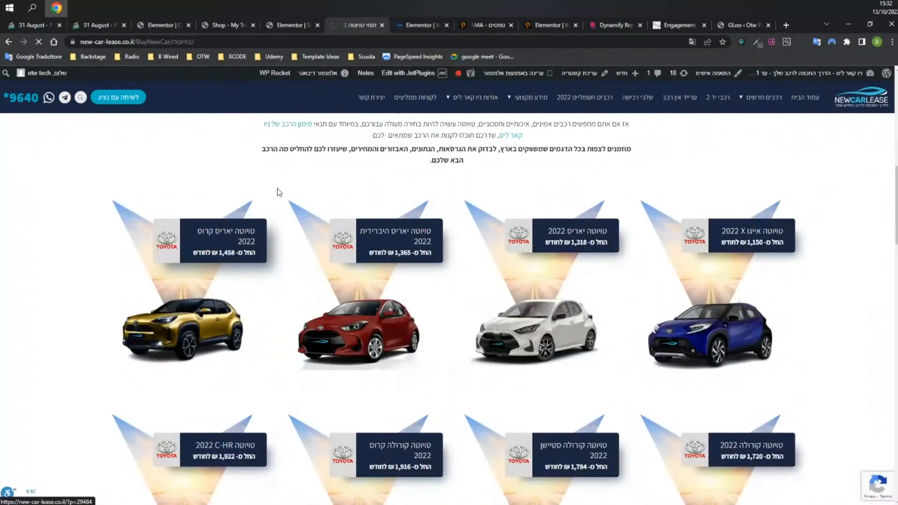
{"action": "left_click", "coordinate": [228, 25]}
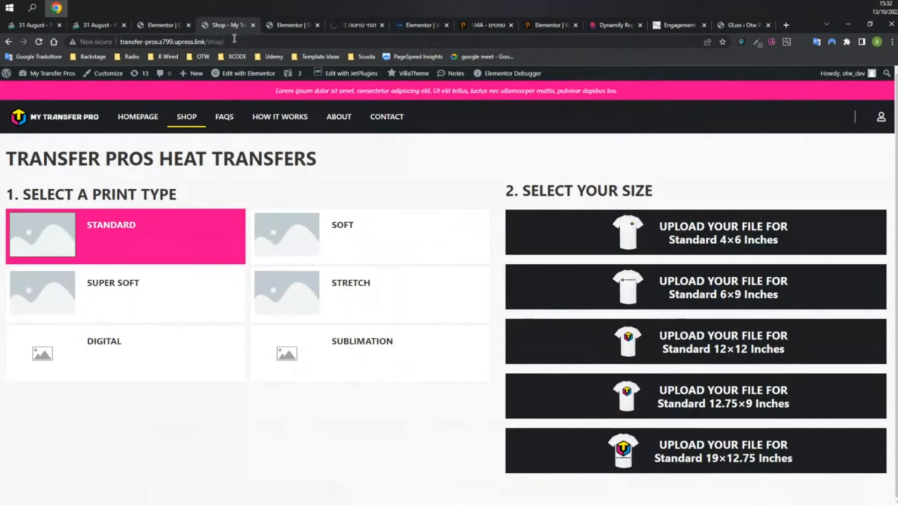
{"action": "left_click", "coordinate": [360, 25]}
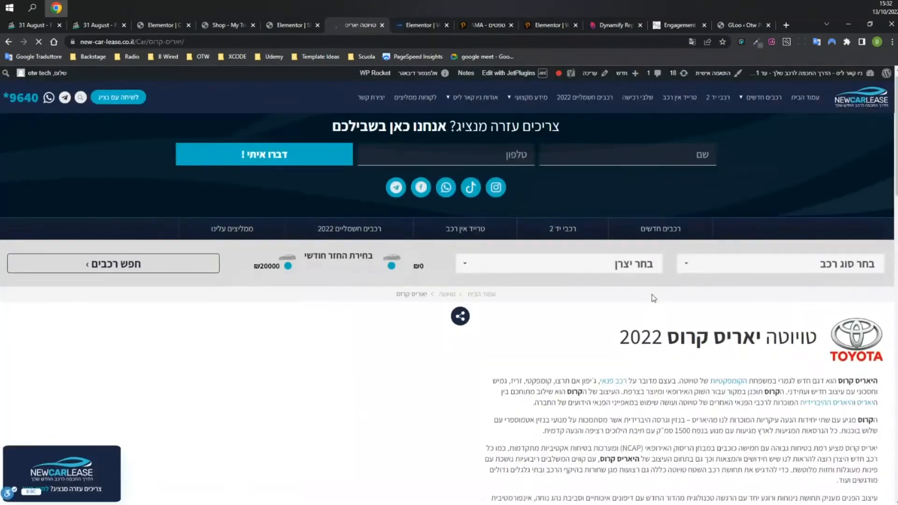
{"action": "scroll", "coordinate": [652, 296], "scroll_direction": "down", "scroll_amount": 10}
{"action": "scroll", "coordinate": [669, 276], "scroll_direction": "up", "scroll_amount": 2}
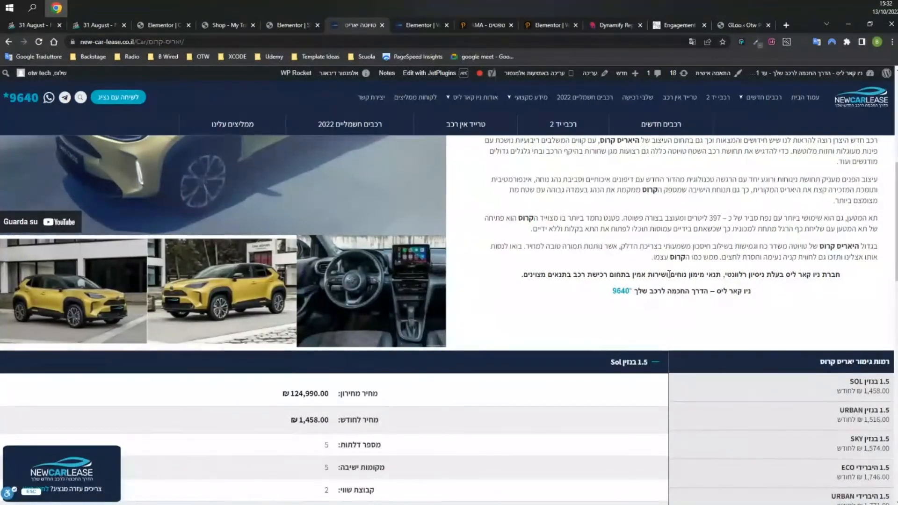
{"action": "scroll", "coordinate": [669, 274], "scroll_direction": "down", "scroll_amount": 3}
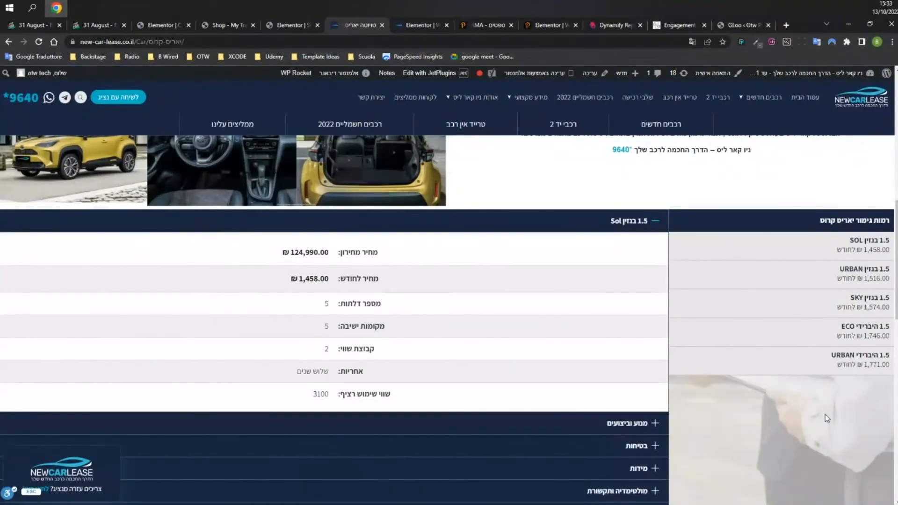
{"action": "scroll", "coordinate": [859, 413], "scroll_direction": "up", "scroll_amount": 8}
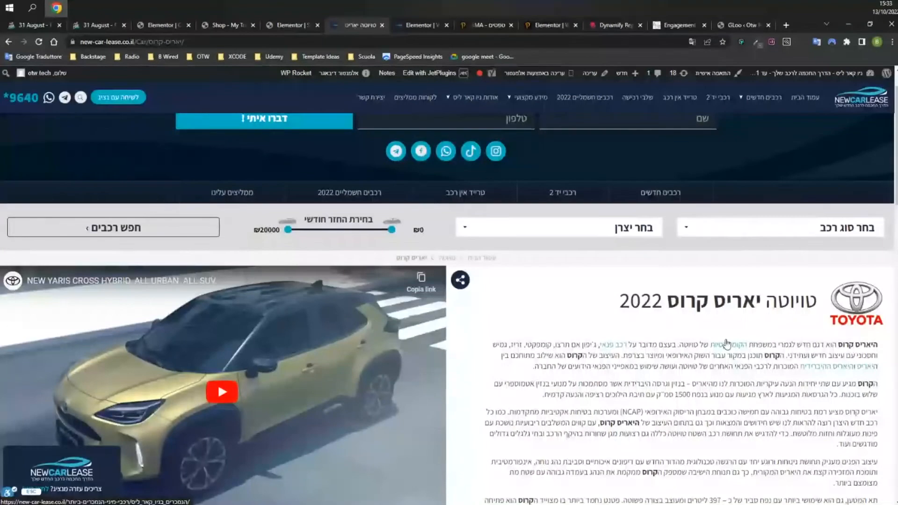
{"action": "right_click", "coordinate": [693, 344]}
{"action": "left_click", "coordinate": [734, 274]}
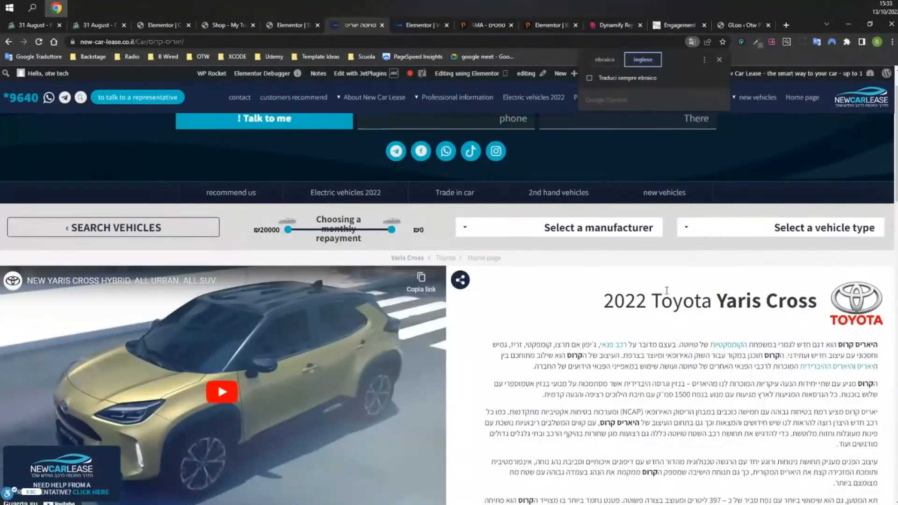
Toggle the Engine and performance specs, then select the GASOLINE SOL 1.5 trim to show its spec block.
{"action": "scroll", "coordinate": [611, 306], "scroll_direction": "down", "scroll_amount": 8}
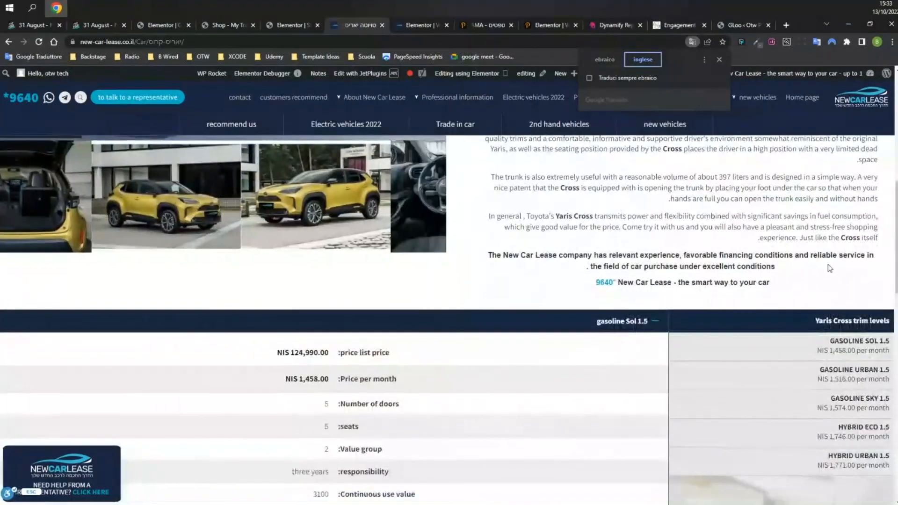
{"action": "scroll", "coordinate": [828, 266], "scroll_direction": "down", "scroll_amount": 2}
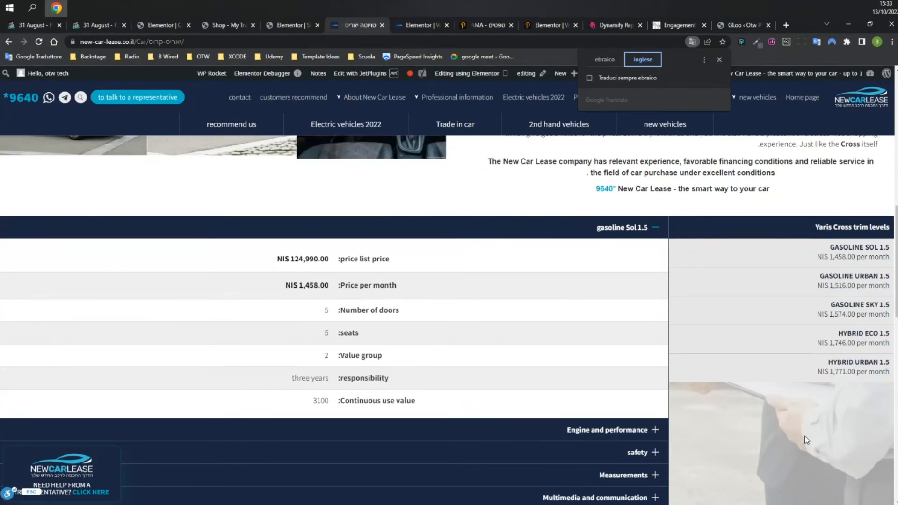
{"action": "left_click", "coordinate": [627, 230]}
{"action": "left_click", "coordinate": [630, 251]}
{"action": "scroll", "coordinate": [631, 253], "scroll_direction": "down", "scroll_amount": 2}
{"action": "scroll", "coordinate": [632, 260], "scroll_direction": "up", "scroll_amount": 1}
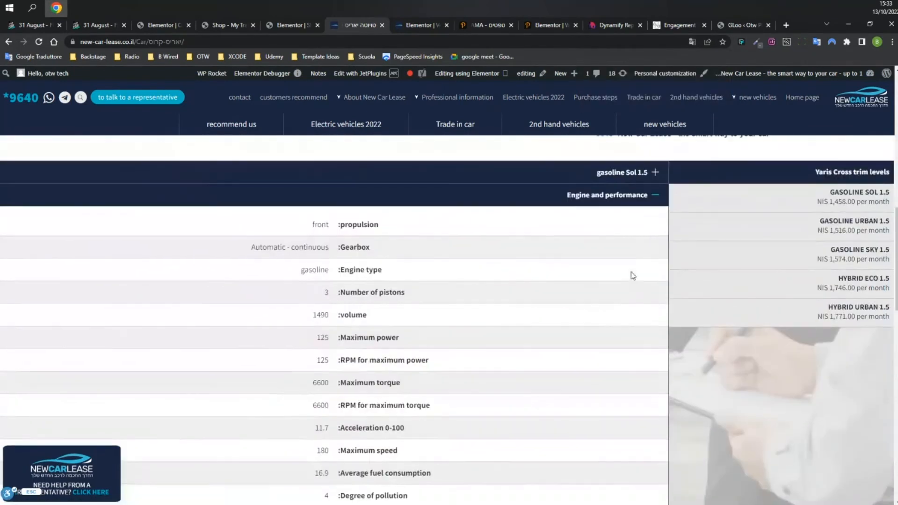
{"action": "left_click", "coordinate": [629, 173]}
{"action": "scroll", "coordinate": [641, 199], "scroll_direction": "up", "scroll_amount": 2}
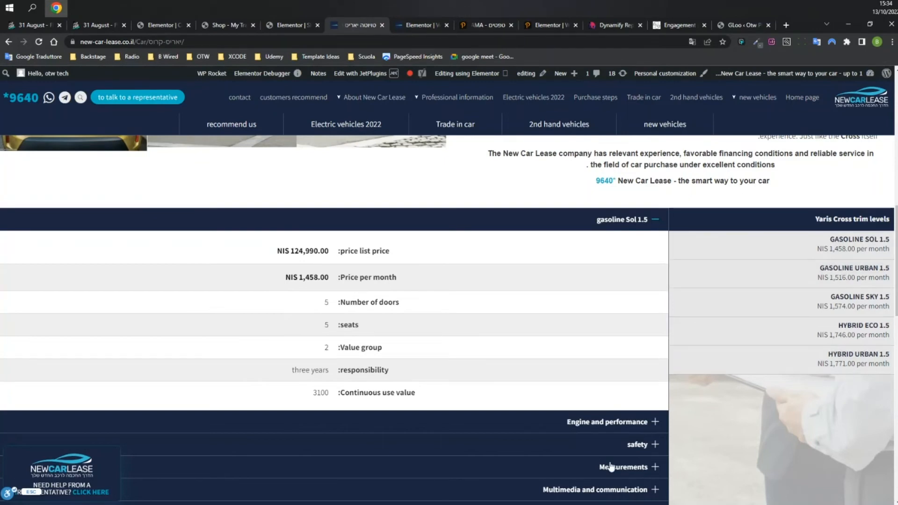
{"action": "left_click", "coordinate": [856, 246]}
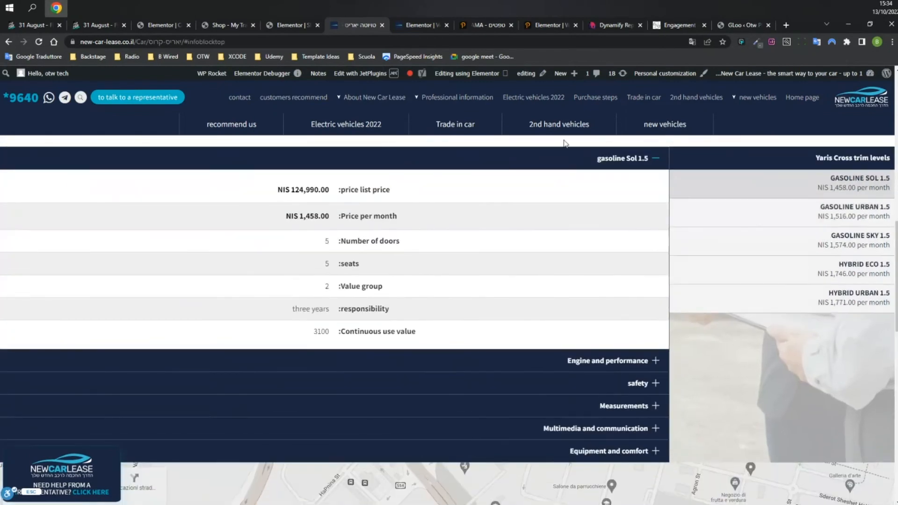
Click through the Gasoline Urban, Sky, Hybrid Eco and Hybrid Urban 1.5 trims, checking each one's specs.
{"action": "left_click", "coordinate": [855, 208]}
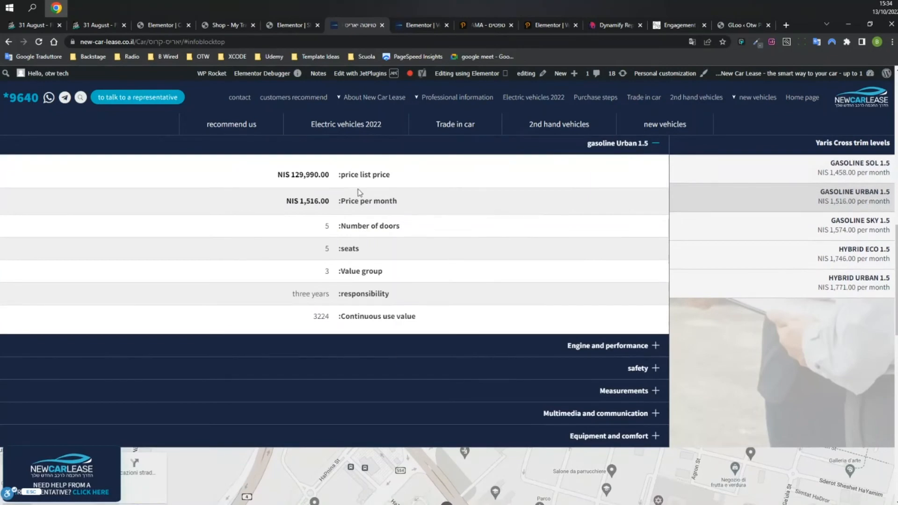
{"action": "left_click", "coordinate": [856, 231]}
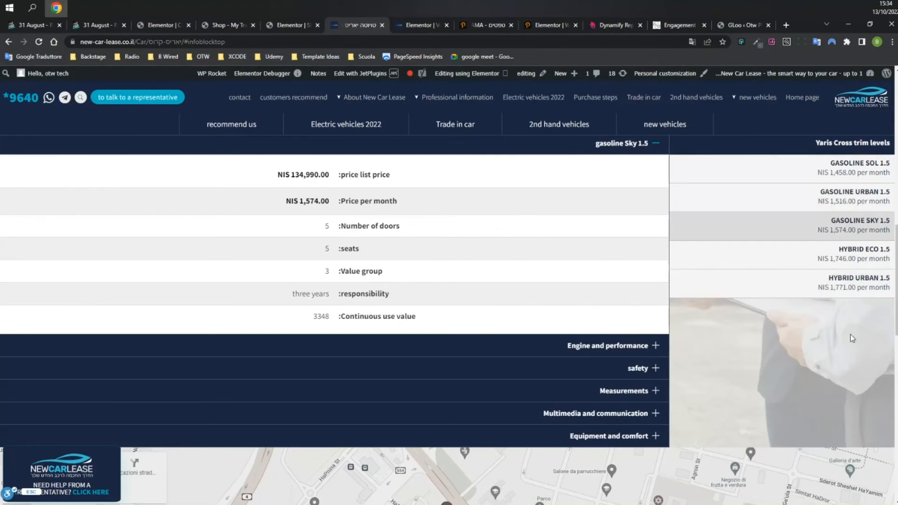
{"action": "left_click", "coordinate": [847, 251]}
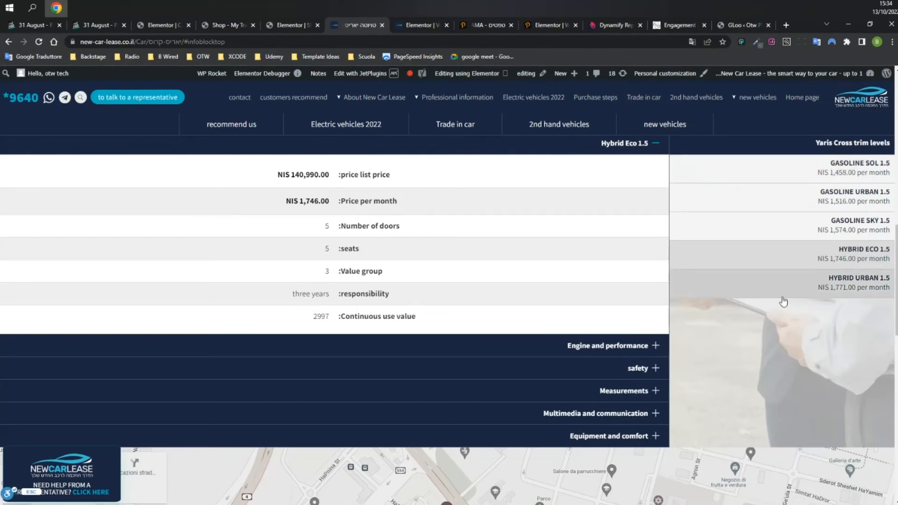
{"action": "left_click", "coordinate": [831, 283]}
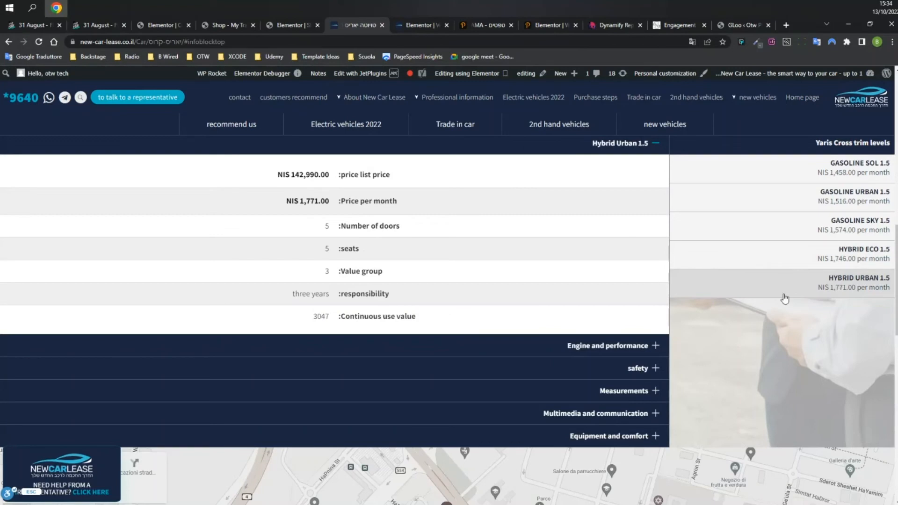
{"action": "left_click", "coordinate": [851, 252]}
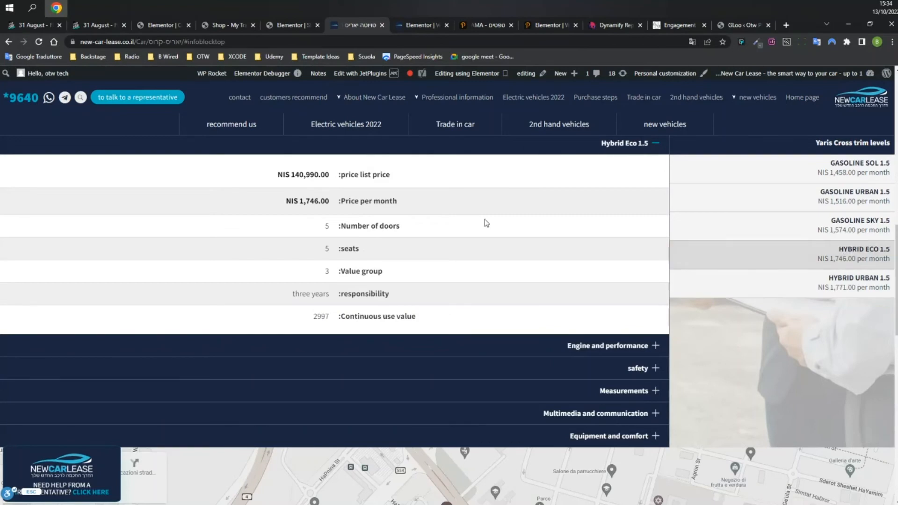
{"action": "left_click", "coordinate": [851, 224]}
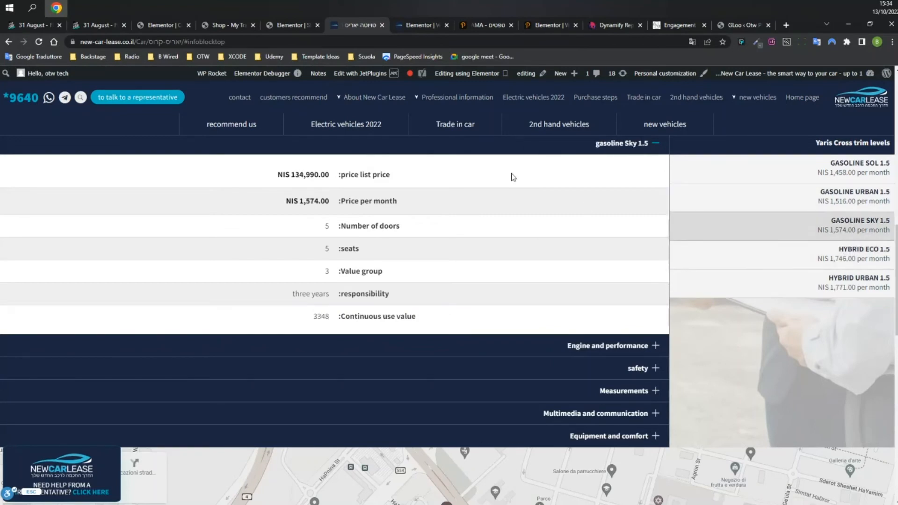
Collapse the Gasoline Sky 1.5 spec section and return to the Elementor editor.
{"action": "left_click", "coordinate": [654, 146]}
{"action": "scroll", "coordinate": [747, 200], "scroll_direction": "up", "scroll_amount": 1}
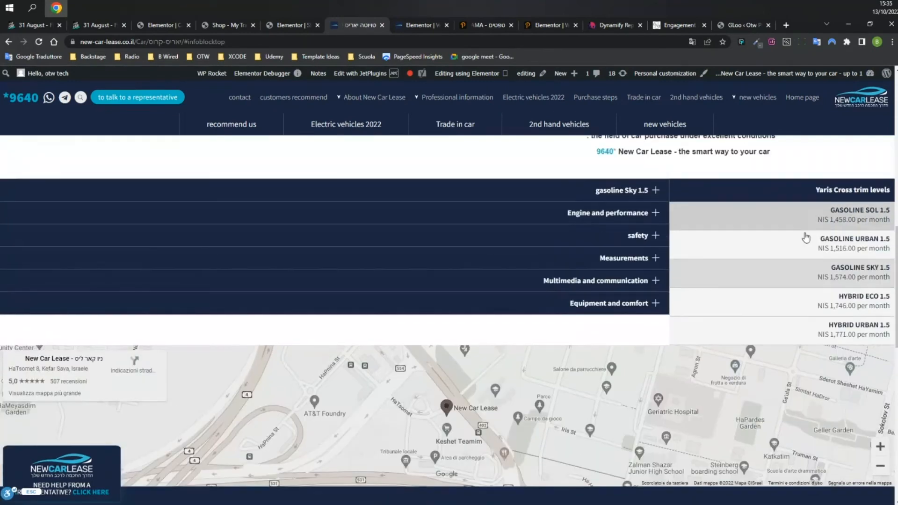
{"action": "left_click", "coordinate": [411, 26]}
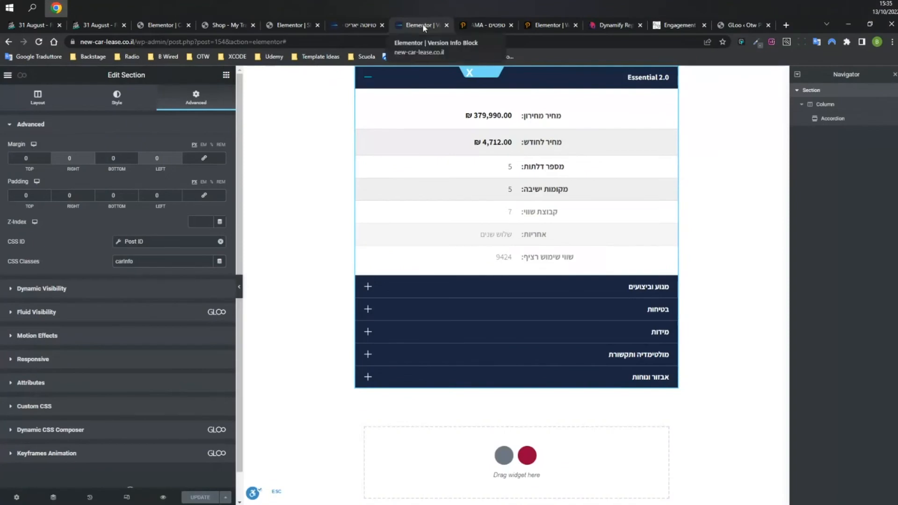
Check the 2.0 Essential accordion item's template shortcode.
{"action": "left_click", "coordinate": [362, 73]}
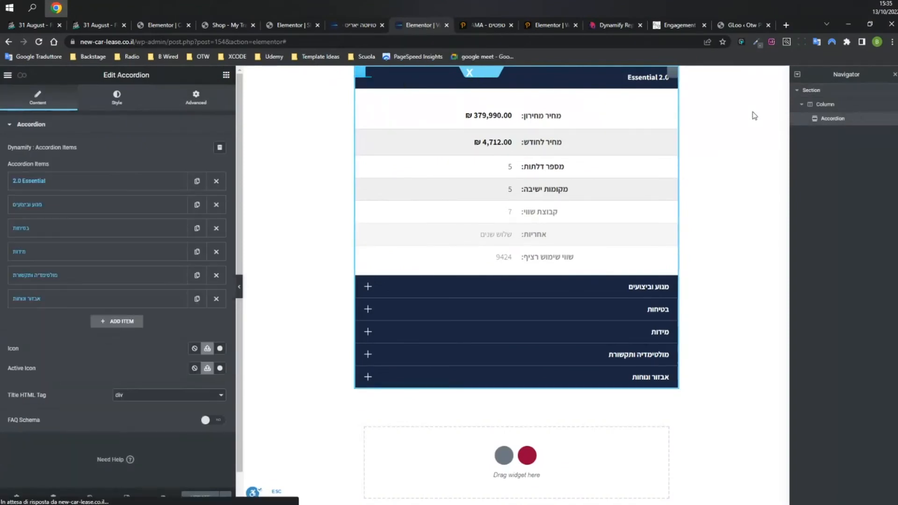
{"action": "left_click", "coordinate": [97, 179]}
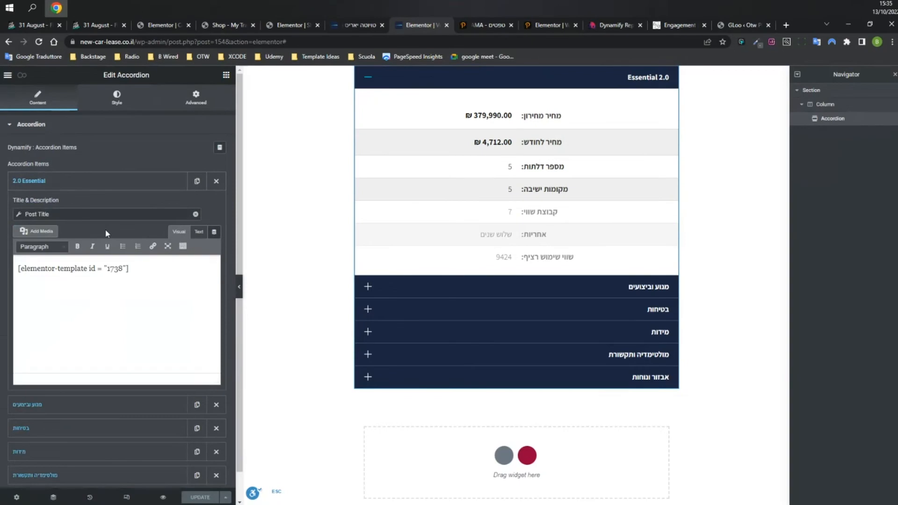
{"action": "left_click_drag", "start_coordinate": [142, 271], "coordinate": [17, 269]}
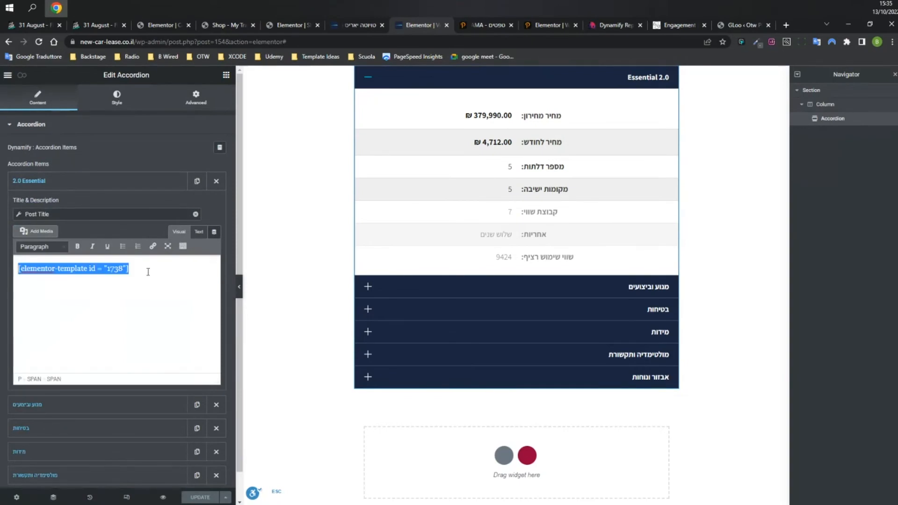
{"action": "left_click", "coordinate": [117, 324]}
Check the מנוע וביצועים item's template shortcode, then open the listing item's GLoo Interactor.
{"action": "left_click", "coordinate": [83, 404]}
{"action": "left_click_drag", "start_coordinate": [150, 291], "coordinate": [34, 284]}
{"action": "left_click", "coordinate": [82, 204]}
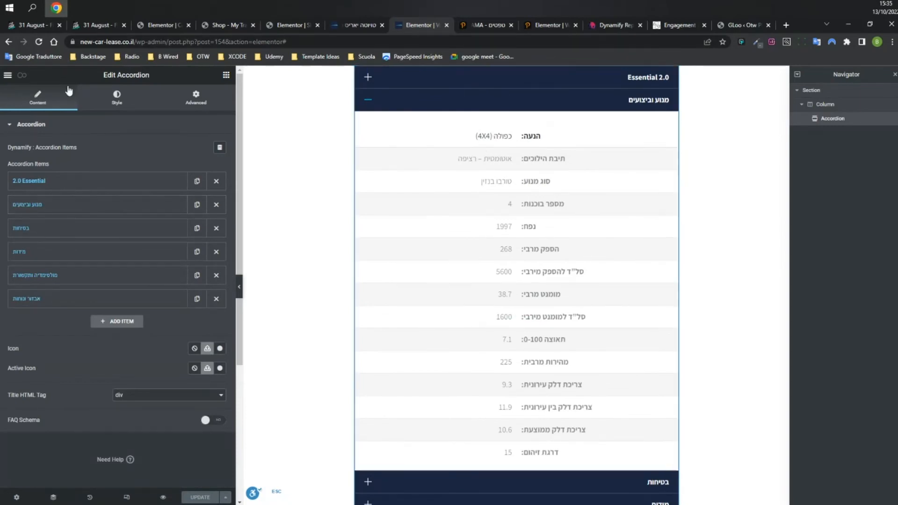
{"action": "left_click", "coordinate": [22, 79]}
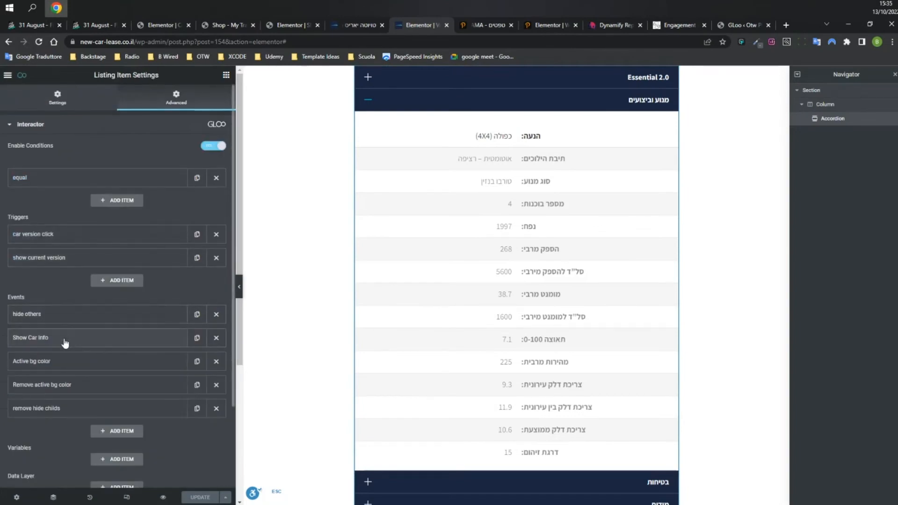
Confirm the car version click trigger targets the Post ID prefixed with #car-btn-, then return to the live car page.
{"action": "left_click", "coordinate": [71, 236]}
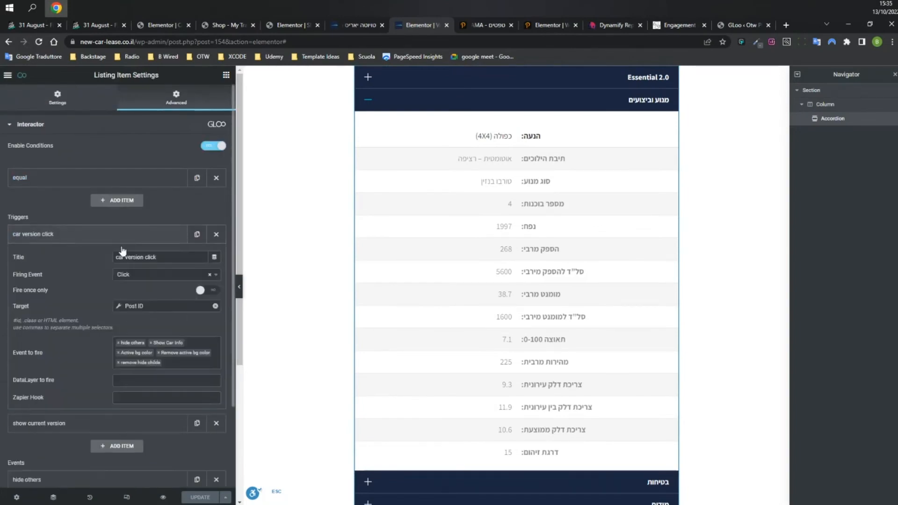
{"action": "left_click", "coordinate": [144, 305]}
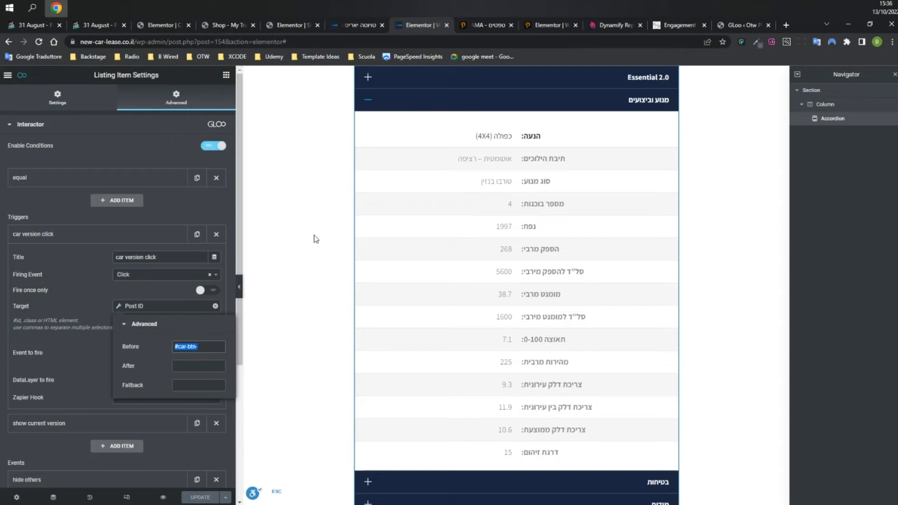
{"action": "left_click", "coordinate": [352, 28]}
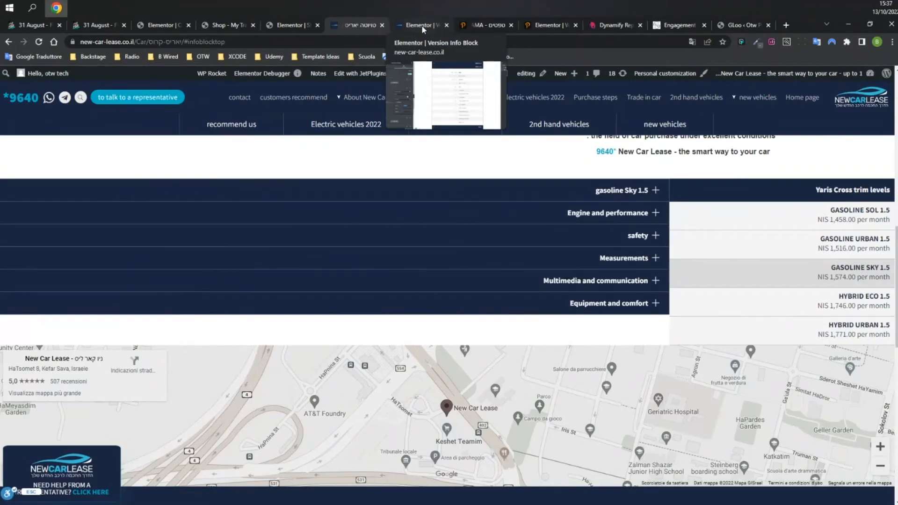
Confirm the section's Advanced CSS ID is the Post ID with a car-info-block prefix, then go back to the live page.
{"action": "left_click", "coordinate": [421, 24]}
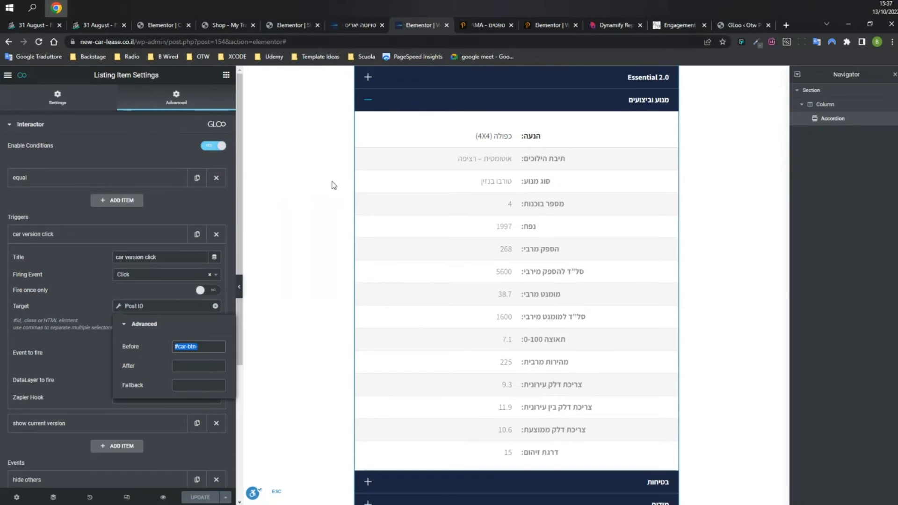
{"action": "left_click", "coordinate": [482, 75]}
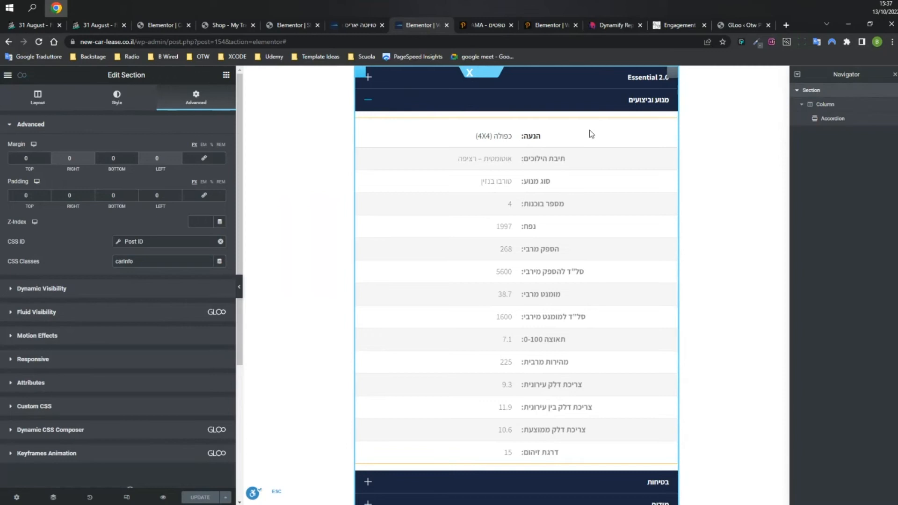
{"action": "left_click", "coordinate": [135, 241]}
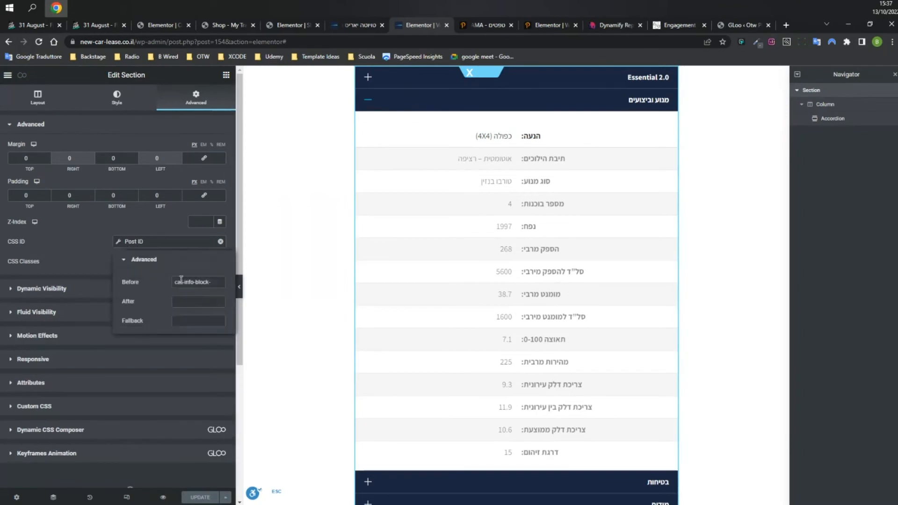
{"action": "left_click_drag", "start_coordinate": [175, 282], "coordinate": [214, 283]}
{"action": "left_click", "coordinate": [215, 283]}
{"action": "left_click", "coordinate": [142, 241]}
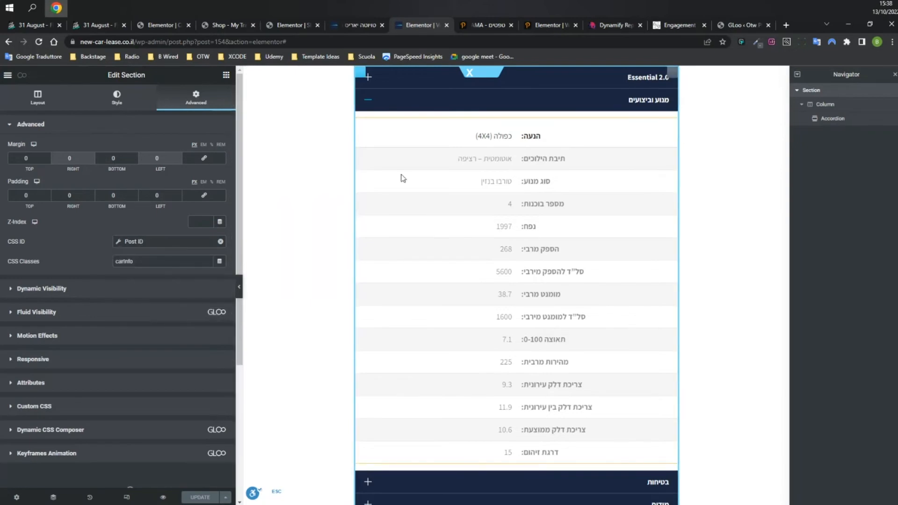
{"action": "left_click", "coordinate": [360, 24]}
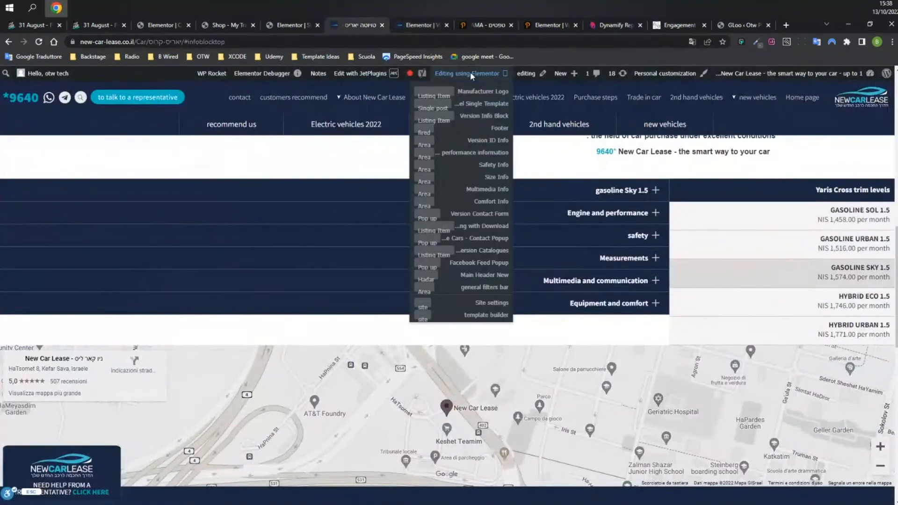
In the Version Listing with Download template, confirm the trim section's CSS ID uses the car-btn- Post ID prefix.
{"action": "mouse_move", "coordinate": [363, 74]}
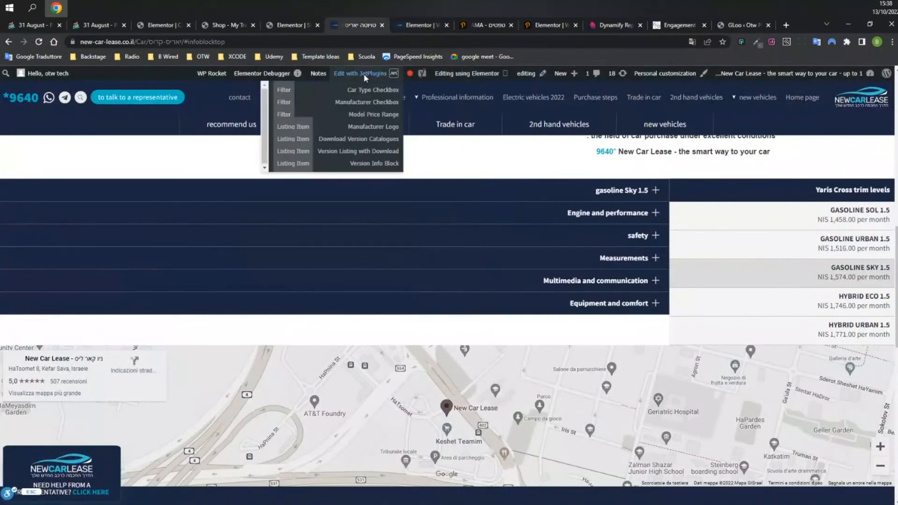
{"action": "left_click", "coordinate": [343, 152]}
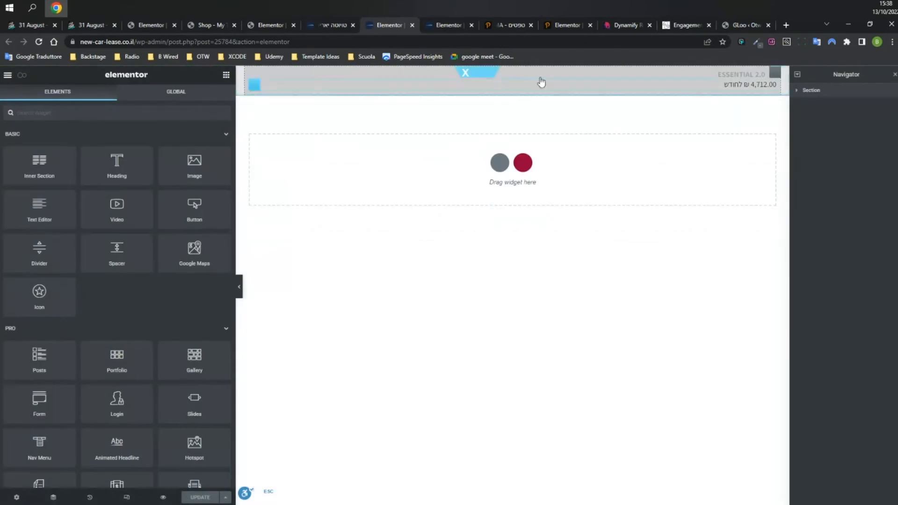
{"action": "left_click", "coordinate": [476, 75]}
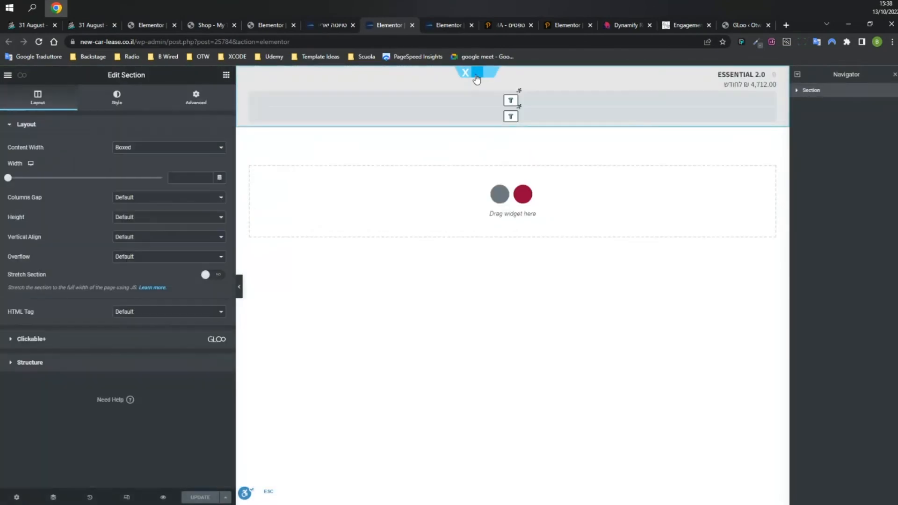
{"action": "left_click", "coordinate": [196, 97]}
{"action": "left_click", "coordinate": [147, 240]}
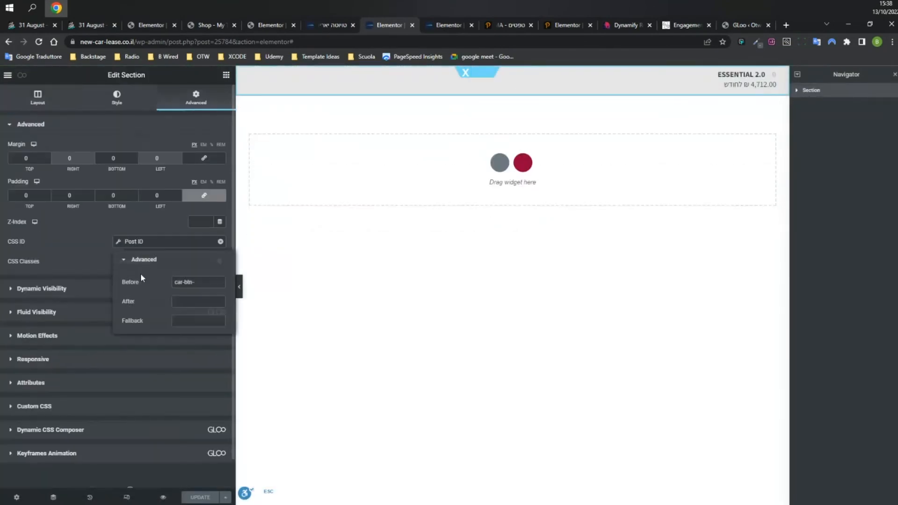
{"action": "left_click_drag", "start_coordinate": [198, 282], "coordinate": [170, 283]}
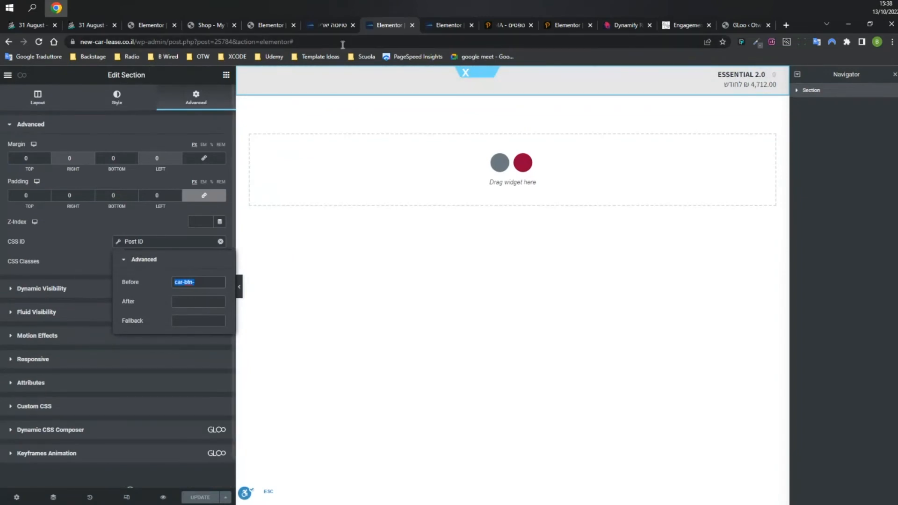
{"action": "left_click", "coordinate": [325, 27]}
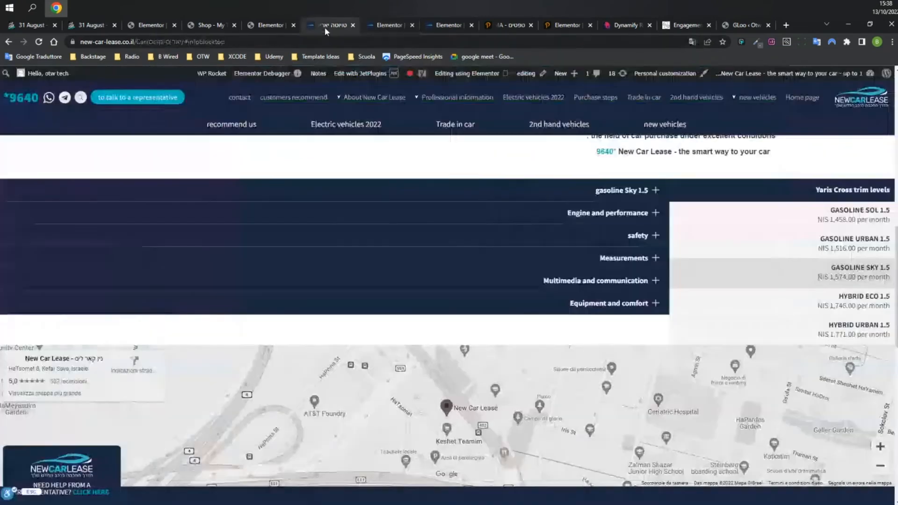
{"action": "left_click", "coordinate": [271, 23]}
In the listing item's Interactor, check the car version click trigger's #car-btn- target prefix.
{"action": "left_click", "coordinate": [356, 24]}
{"action": "left_click", "coordinate": [438, 26]}
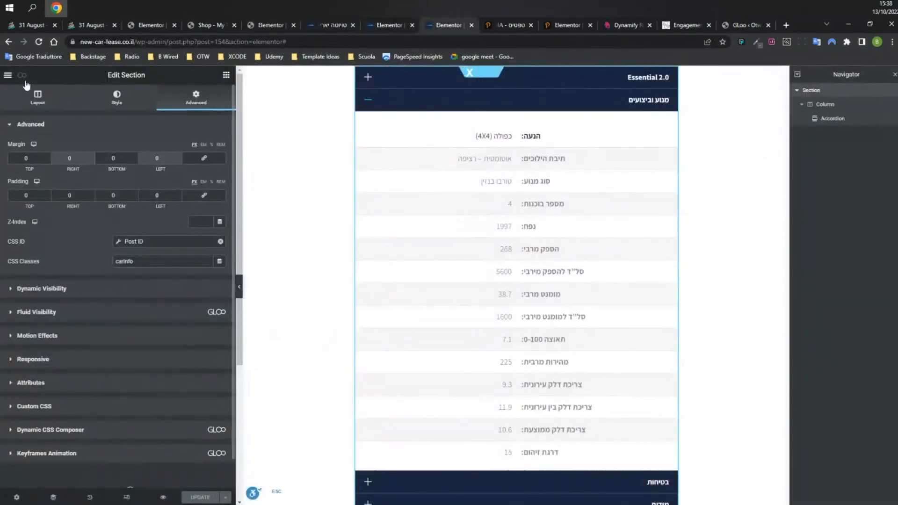
{"action": "left_click", "coordinate": [21, 75]}
{"action": "left_click", "coordinate": [90, 236]}
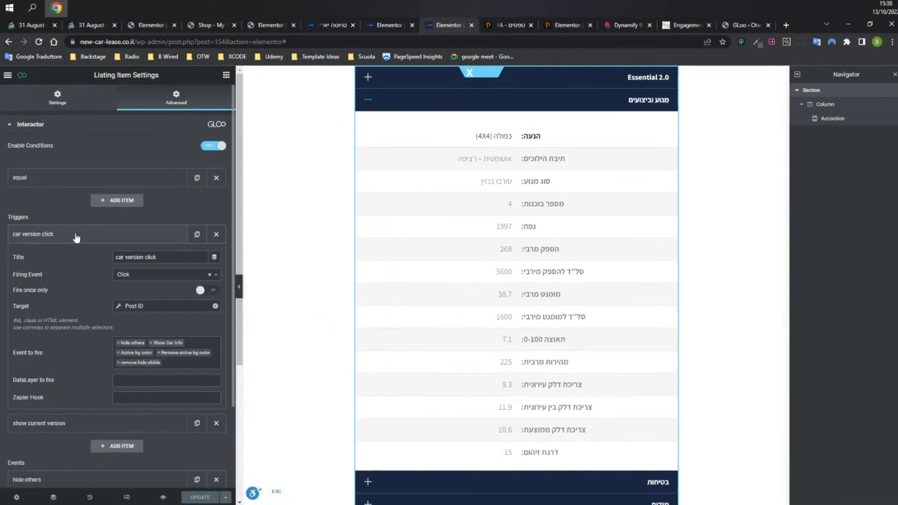
{"action": "left_click", "coordinate": [144, 306]}
{"action": "left_click_drag", "start_coordinate": [179, 347], "coordinate": [201, 347]}
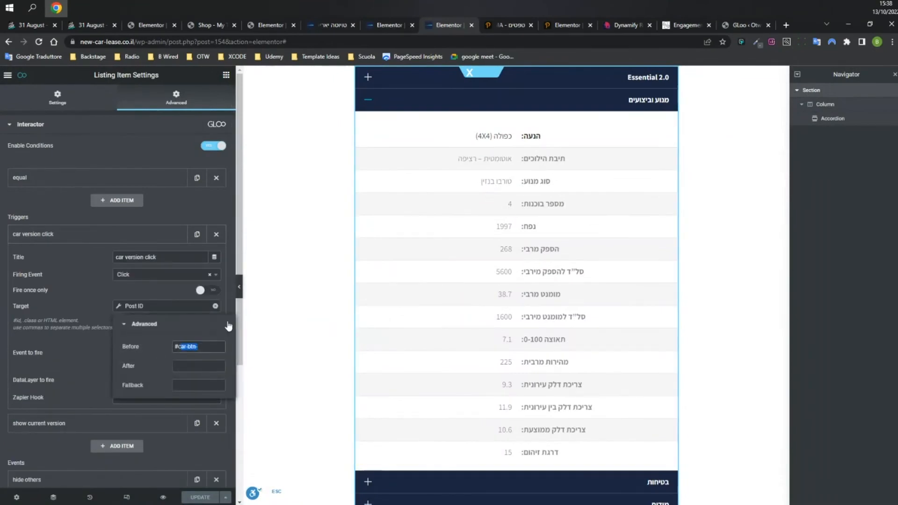
{"action": "left_click", "coordinate": [59, 298]}
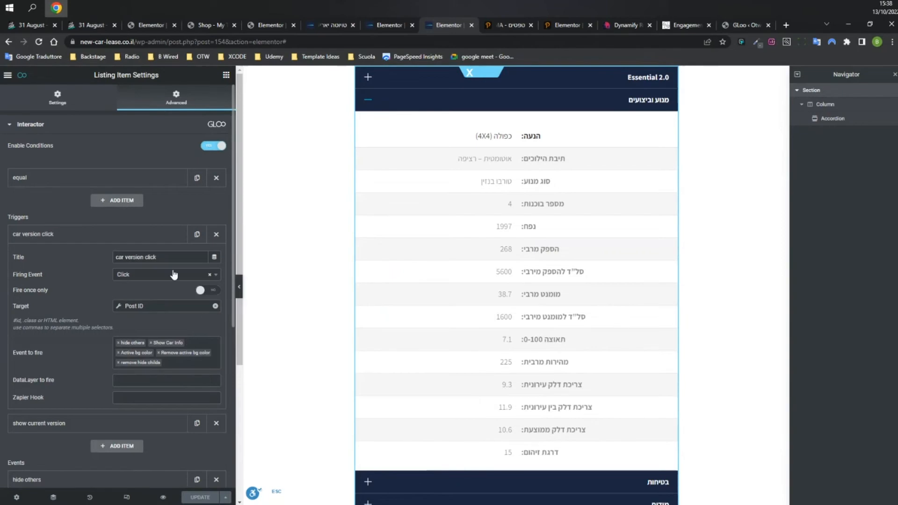
{"action": "left_click", "coordinate": [111, 235]}
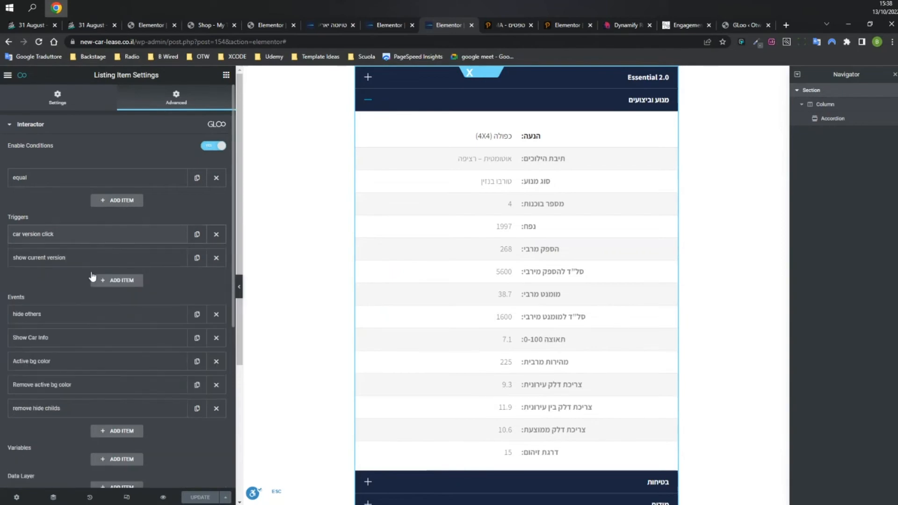
Change the hide others event to Event type Animations with the Hide animation.
{"action": "left_click", "coordinate": [147, 315]}
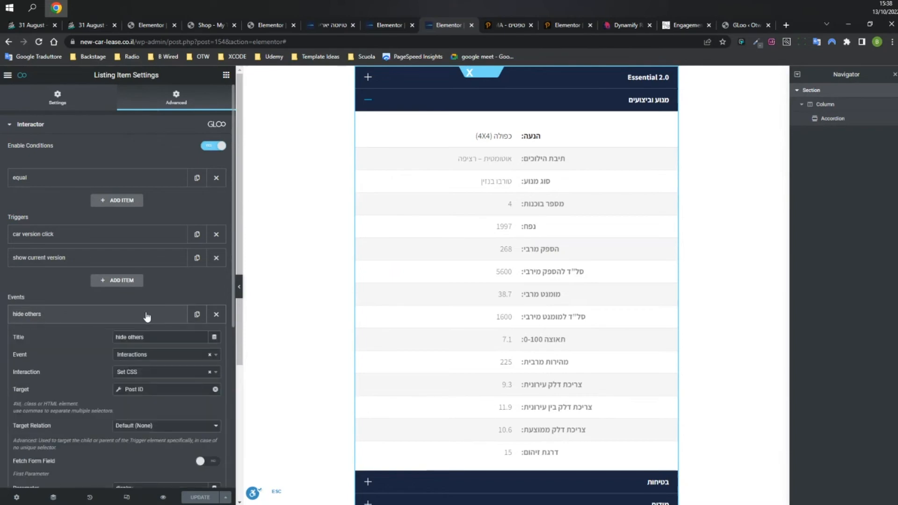
{"action": "scroll", "coordinate": [77, 363], "scroll_direction": "down", "scroll_amount": 1}
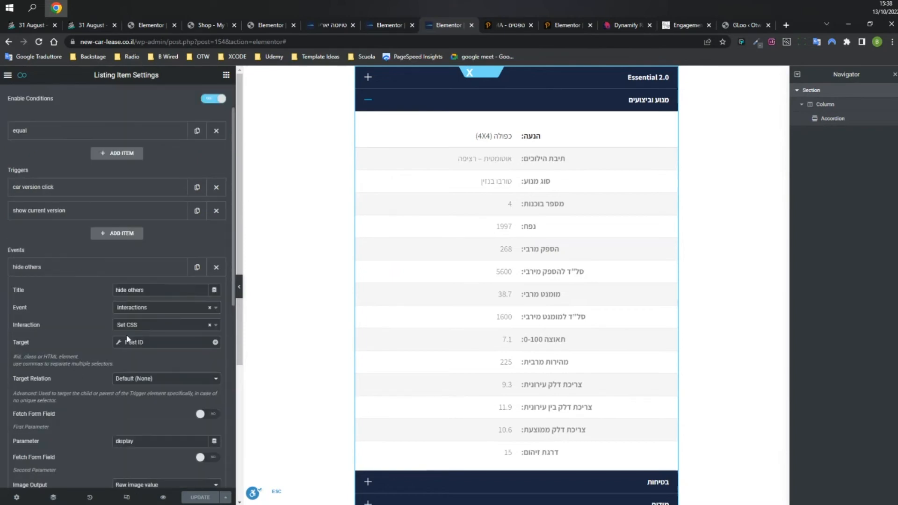
{"action": "left_click", "coordinate": [141, 342]}
{"action": "left_click_drag", "start_coordinate": [184, 384], "coordinate": [219, 384]}
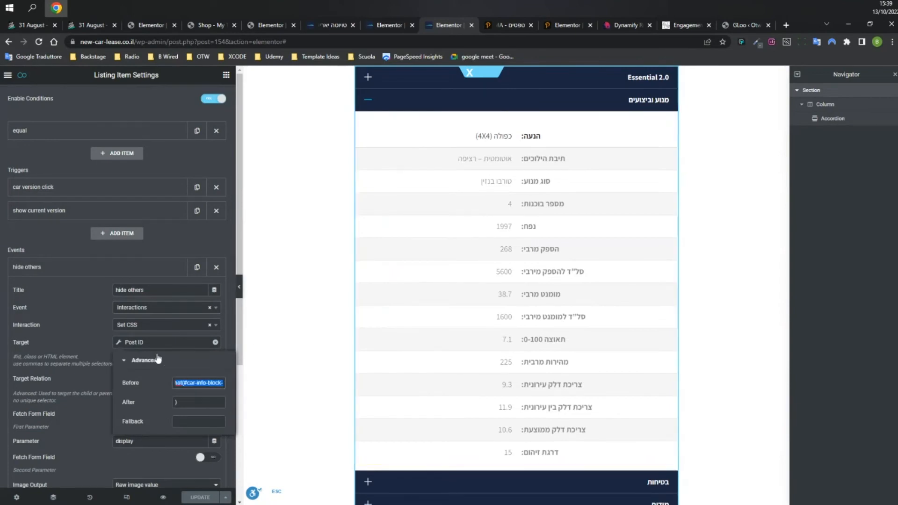
{"action": "left_click", "coordinate": [139, 346]}
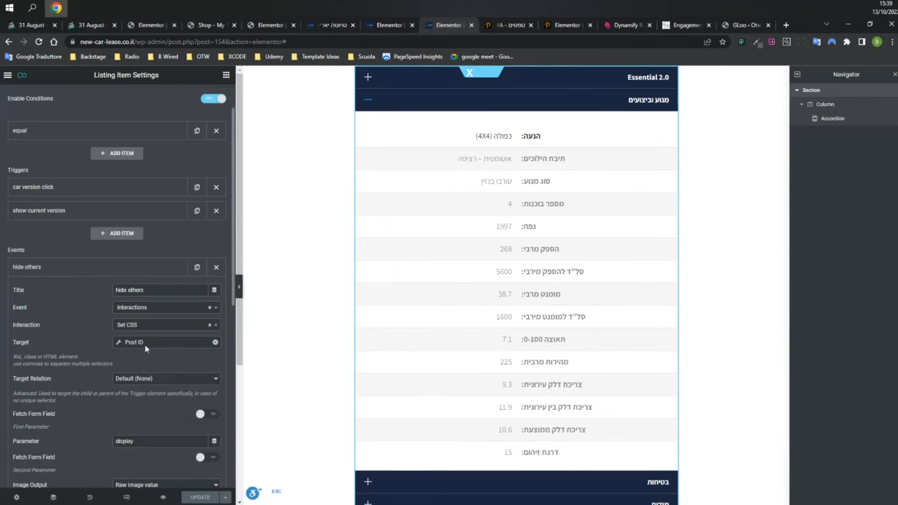
{"action": "scroll", "coordinate": [154, 352], "scroll_direction": "down", "scroll_amount": 3}
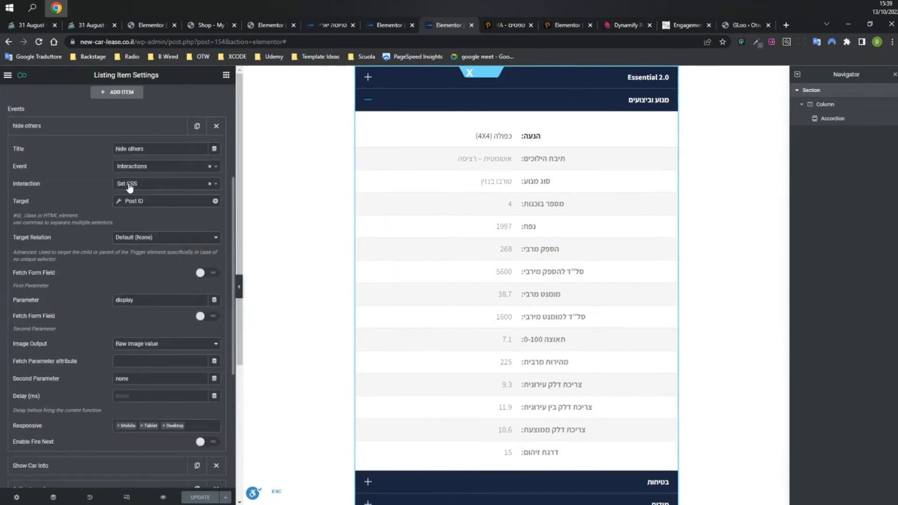
{"action": "left_click", "coordinate": [139, 168]}
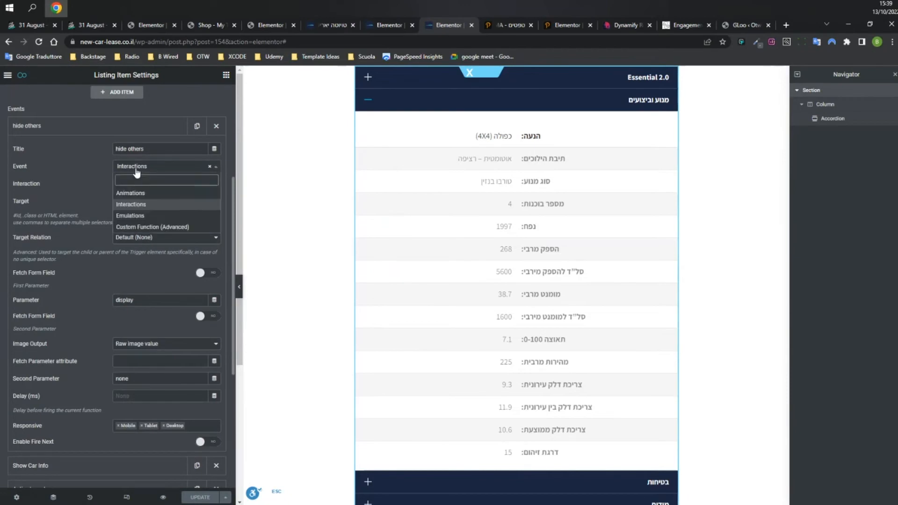
{"action": "left_click", "coordinate": [137, 193]}
{"action": "left_click", "coordinate": [136, 183]}
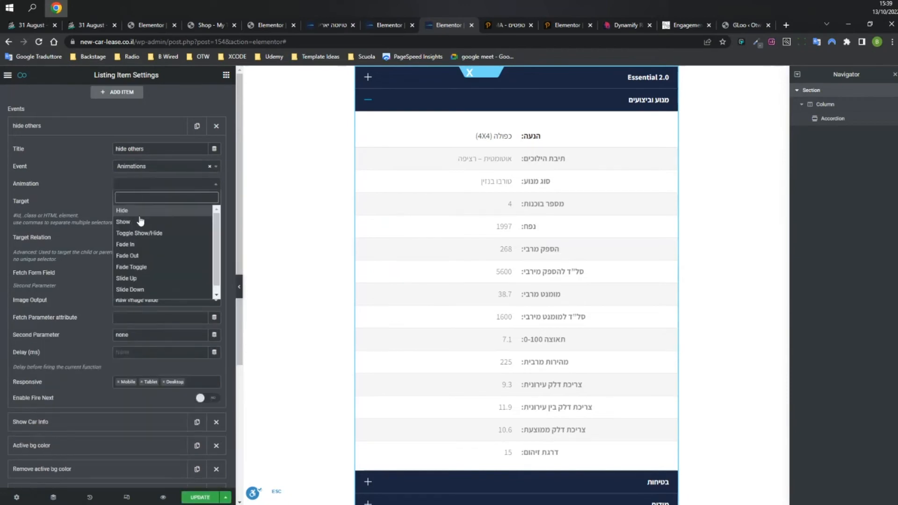
{"action": "left_click", "coordinate": [132, 209]}
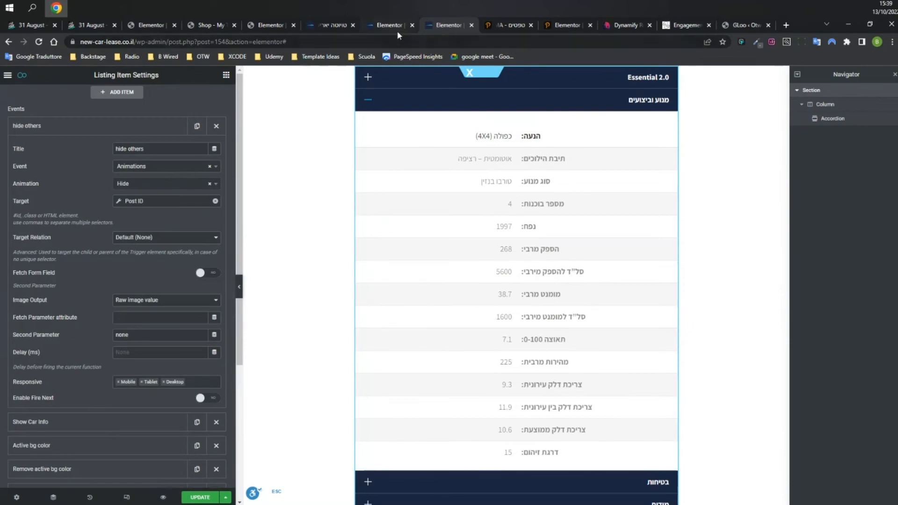
Review the Show Car Info event's interaction type, target prefix and block display value, then expand Active bg color.
{"action": "left_click", "coordinate": [70, 127]}
{"action": "left_click", "coordinate": [69, 149]}
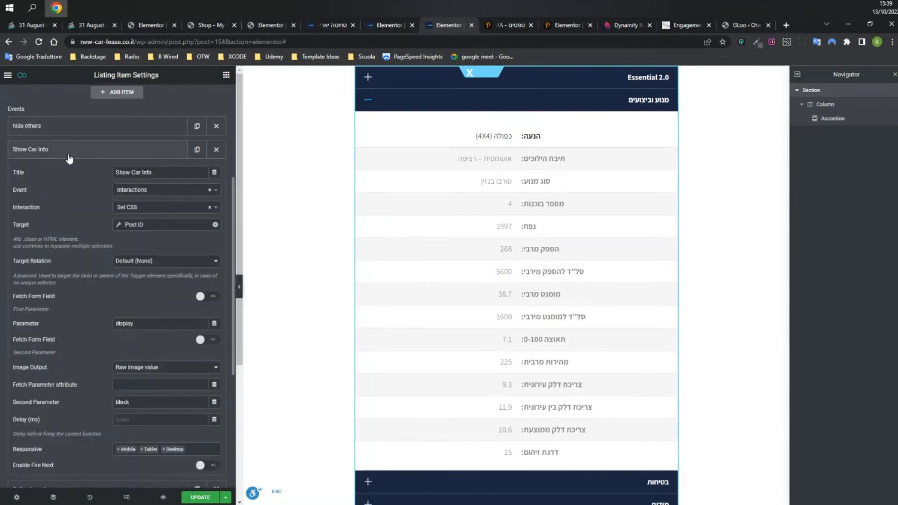
{"action": "left_click", "coordinate": [145, 207]}
{"action": "left_click", "coordinate": [136, 208]}
{"action": "left_click", "coordinate": [145, 224]}
{"action": "left_click_drag", "start_coordinate": [184, 269], "coordinate": [211, 267]}
{"action": "left_click", "coordinate": [134, 221]}
{"action": "left_click", "coordinate": [136, 224]}
{"action": "left_click", "coordinate": [156, 229]}
{"action": "left_click", "coordinate": [137, 403]}
{"action": "left_click", "coordinate": [86, 152]}
{"action": "left_click", "coordinate": [72, 179]}
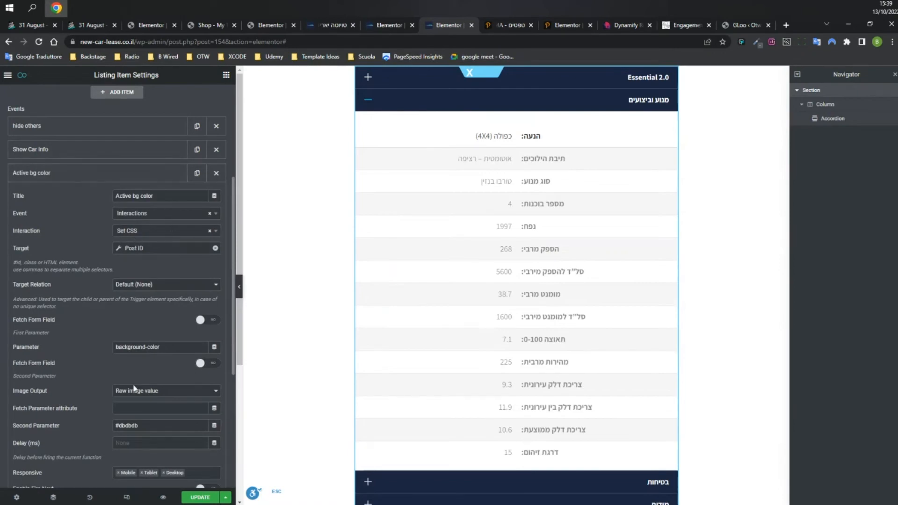
{"action": "left_click", "coordinate": [322, 28]}
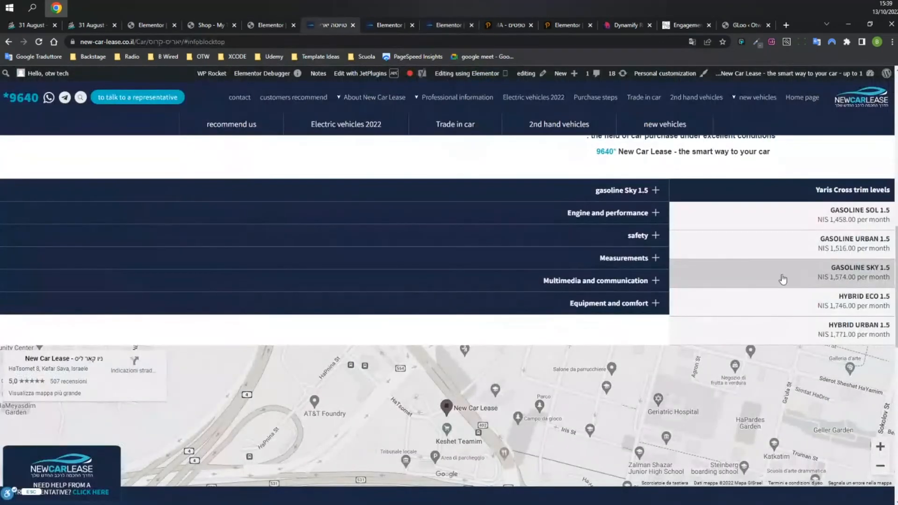
{"action": "left_click", "coordinate": [435, 26]}
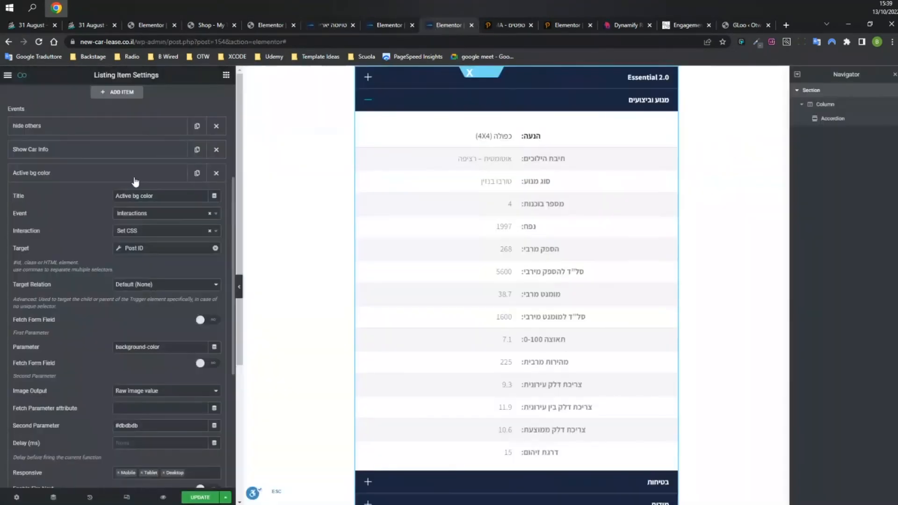
{"action": "left_click", "coordinate": [101, 177]}
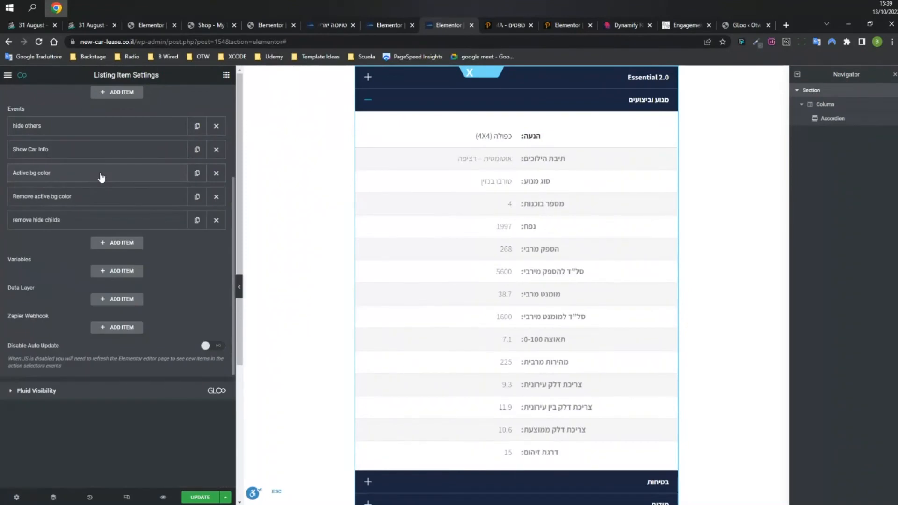
{"action": "left_click", "coordinate": [91, 202]}
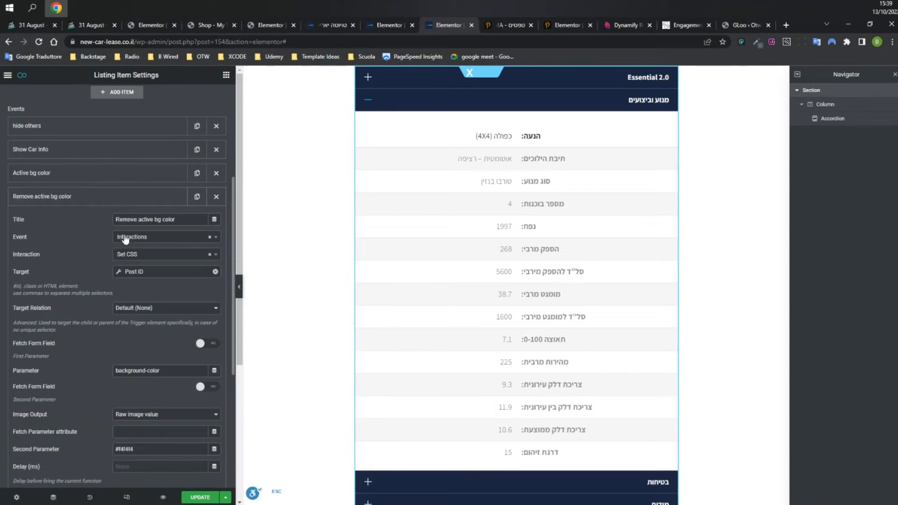
{"action": "left_click", "coordinate": [135, 271]}
{"action": "left_click_drag", "start_coordinate": [186, 312], "coordinate": [229, 312]}
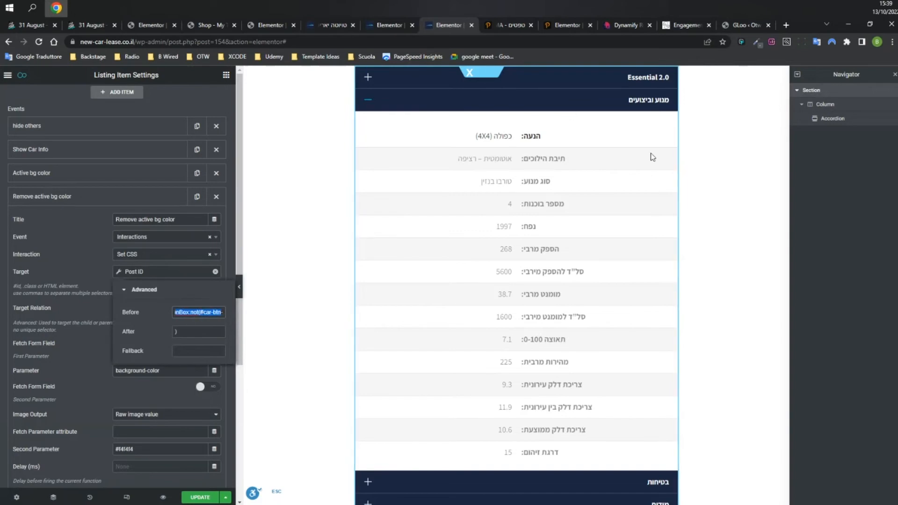
{"action": "left_click", "coordinate": [387, 25]}
{"action": "left_click", "coordinate": [330, 26]}
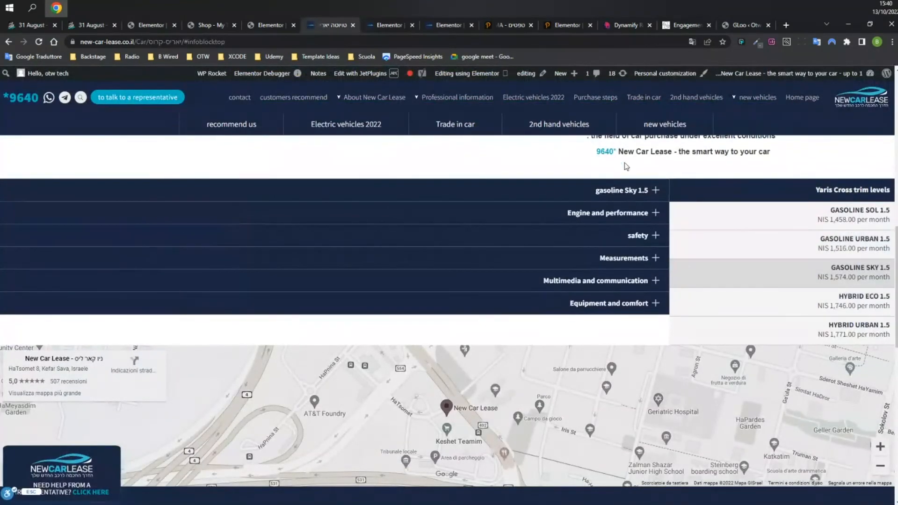
{"action": "left_click", "coordinate": [388, 25]}
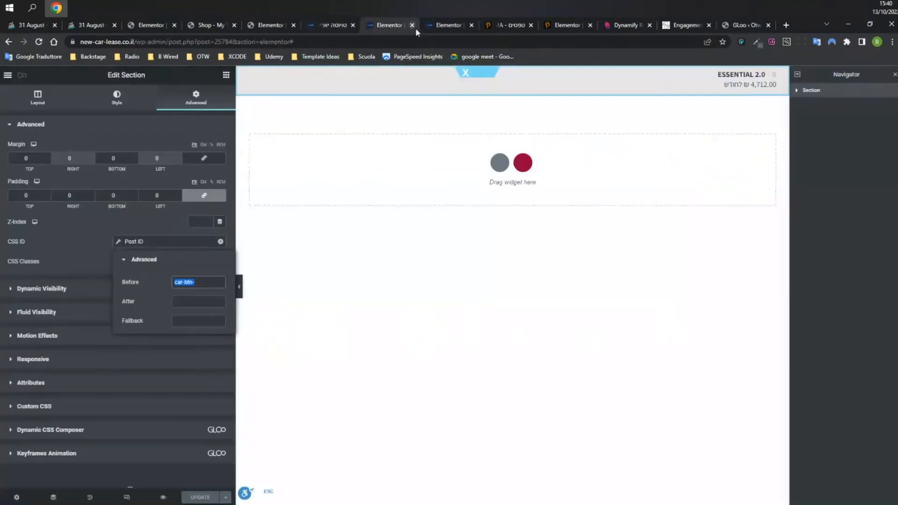
{"action": "left_click", "coordinate": [437, 25]}
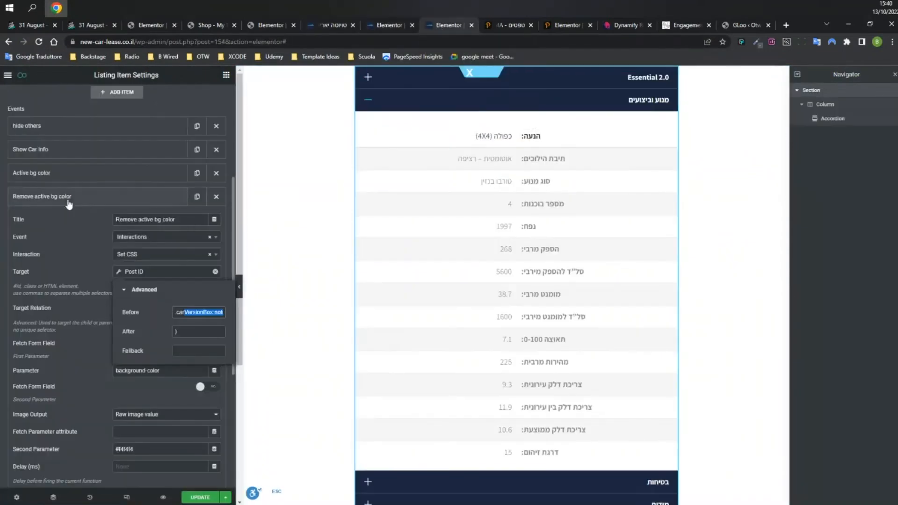
{"action": "left_click", "coordinate": [154, 206]}
{"action": "scroll", "coordinate": [92, 195], "scroll_direction": "up", "scroll_amount": 2}
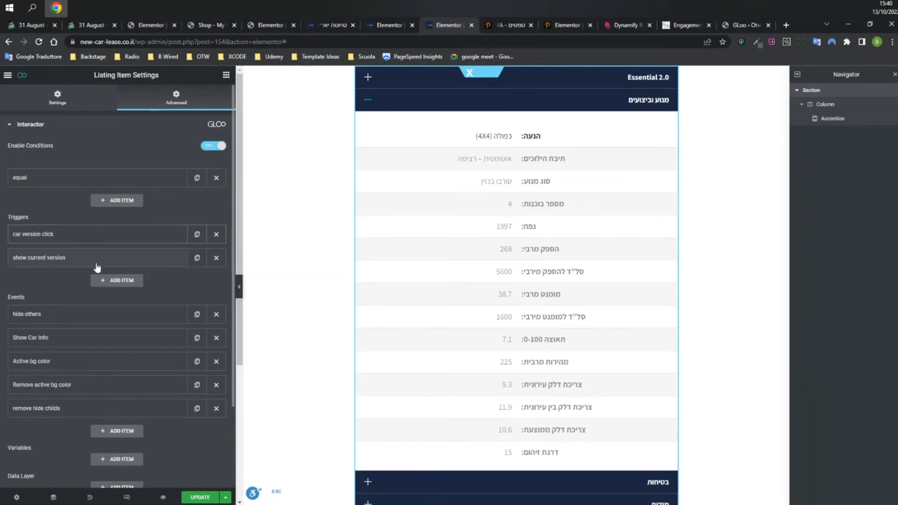
Expand the remove hide childs event and inspect its delay setting.
{"action": "left_click", "coordinate": [107, 414]}
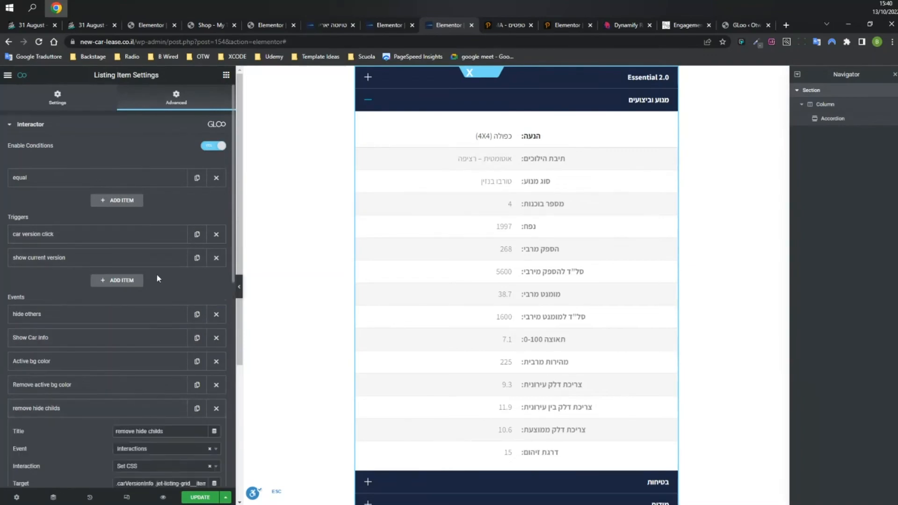
{"action": "scroll", "coordinate": [157, 276], "scroll_direction": "down", "scroll_amount": 7}
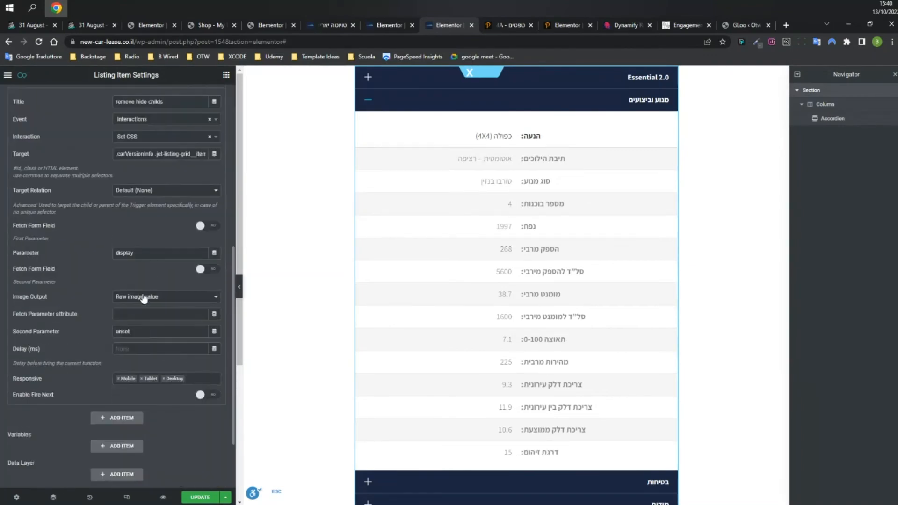
{"action": "left_click", "coordinate": [118, 348]}
{"action": "left_click_drag", "start_coordinate": [18, 350], "coordinate": [108, 355]}
{"action": "left_click", "coordinate": [108, 355]}
{"action": "left_click", "coordinate": [140, 350]}
{"action": "scroll", "coordinate": [142, 327], "scroll_direction": "up", "scroll_amount": 5}
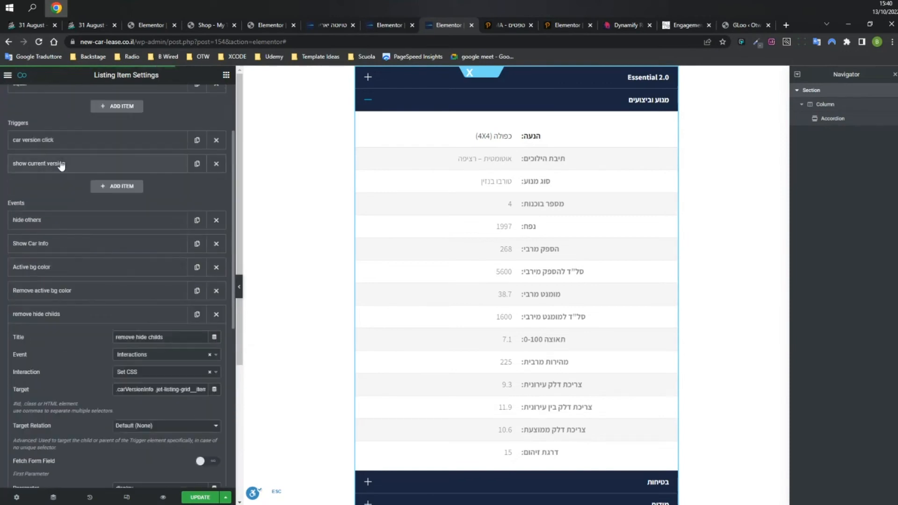
{"action": "scroll", "coordinate": [72, 204], "scroll_direction": "up", "scroll_amount": 2}
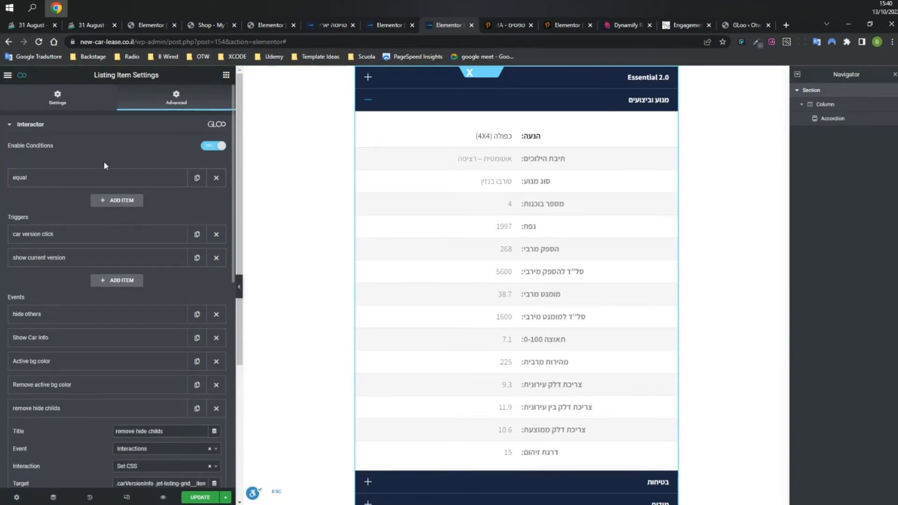
Check the equal condition: Request Parameter Get 'view' against the Post ID with Before prefix version-.
{"action": "left_click", "coordinate": [218, 151]}
{"action": "left_click", "coordinate": [215, 147]}
{"action": "left_click", "coordinate": [126, 175]}
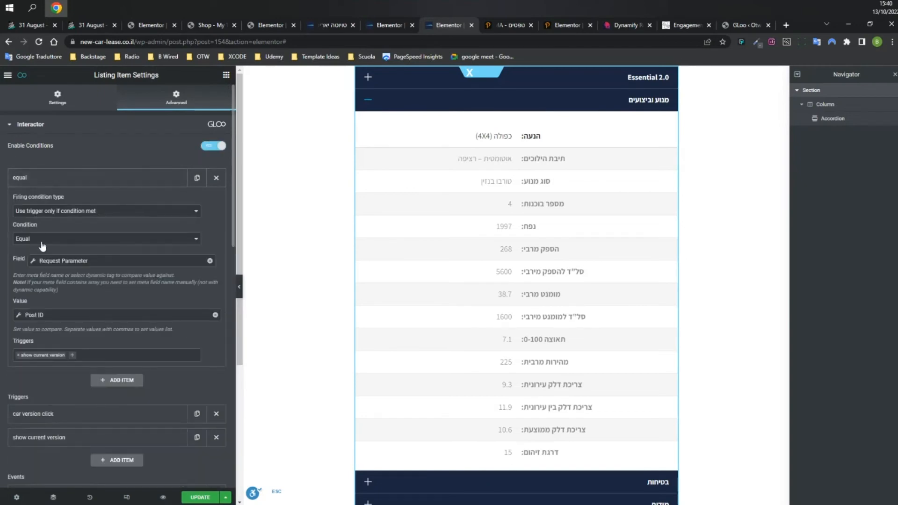
{"action": "left_click", "coordinate": [79, 260]}
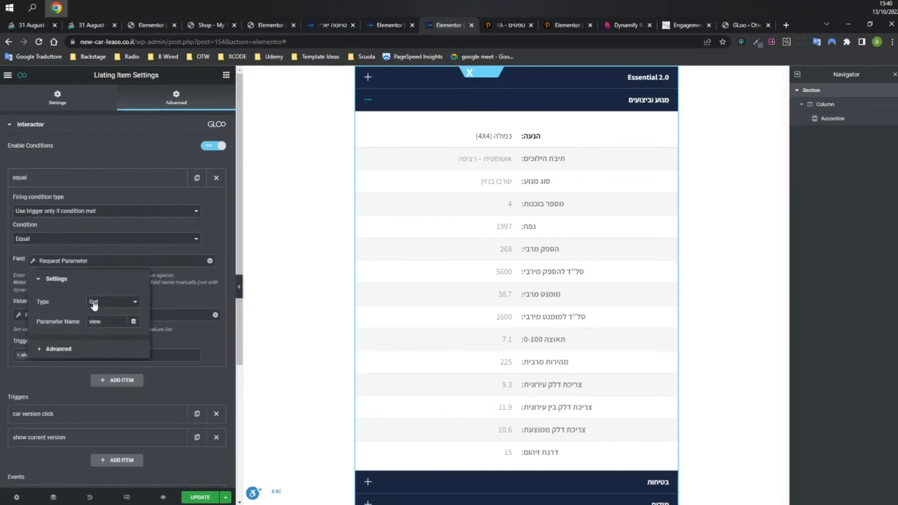
{"action": "left_click", "coordinate": [104, 325]}
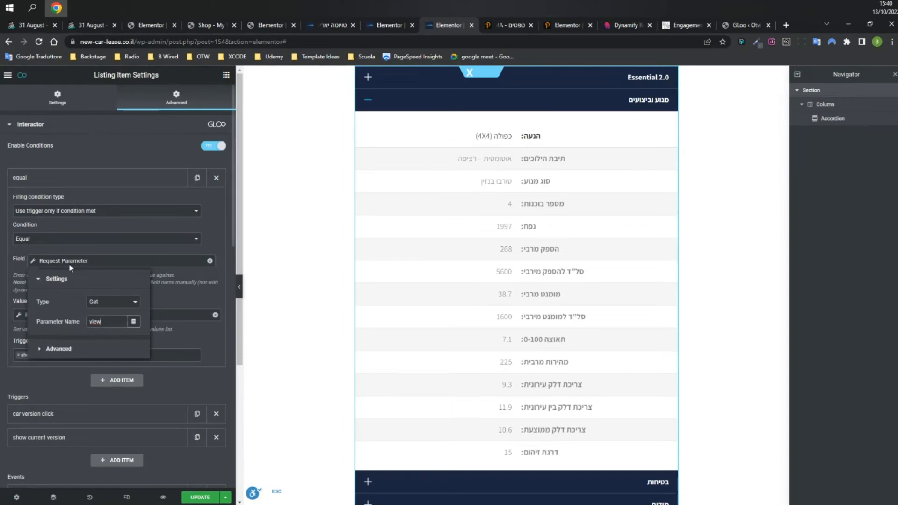
{"action": "left_click", "coordinate": [157, 314]}
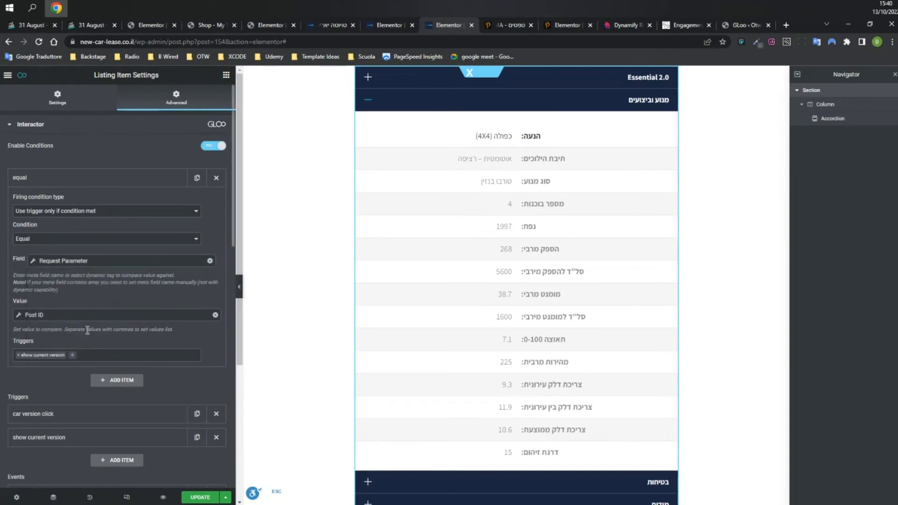
{"action": "left_click", "coordinate": [47, 315]}
{"action": "left_click", "coordinate": [89, 356]}
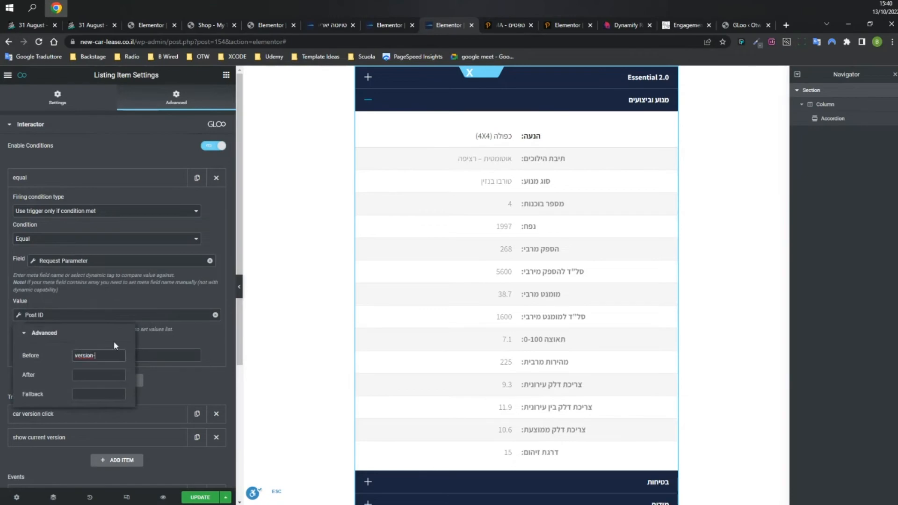
{"action": "left_click", "coordinate": [110, 316]}
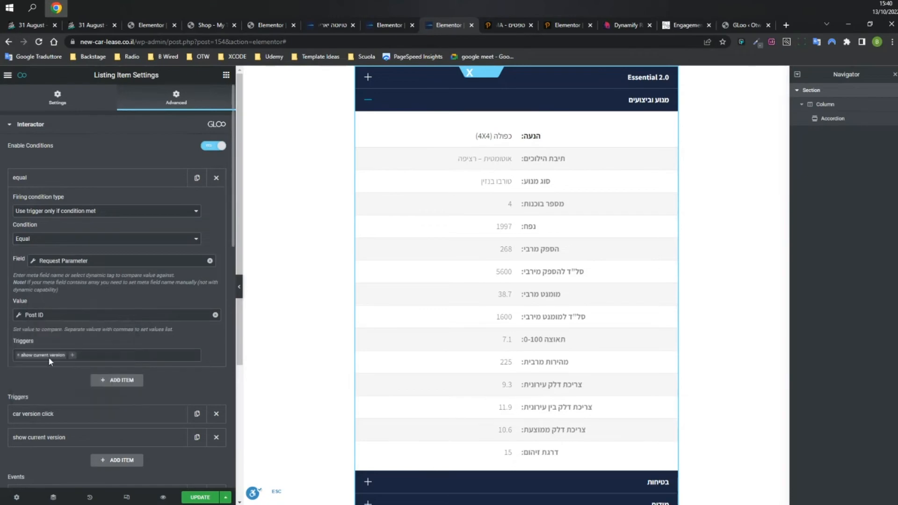
Expand the show current version trigger, then return to the live Yaris Cross page.
{"action": "left_click", "coordinate": [65, 440]}
{"action": "scroll", "coordinate": [140, 280], "scroll_direction": "down", "scroll_amount": 3}
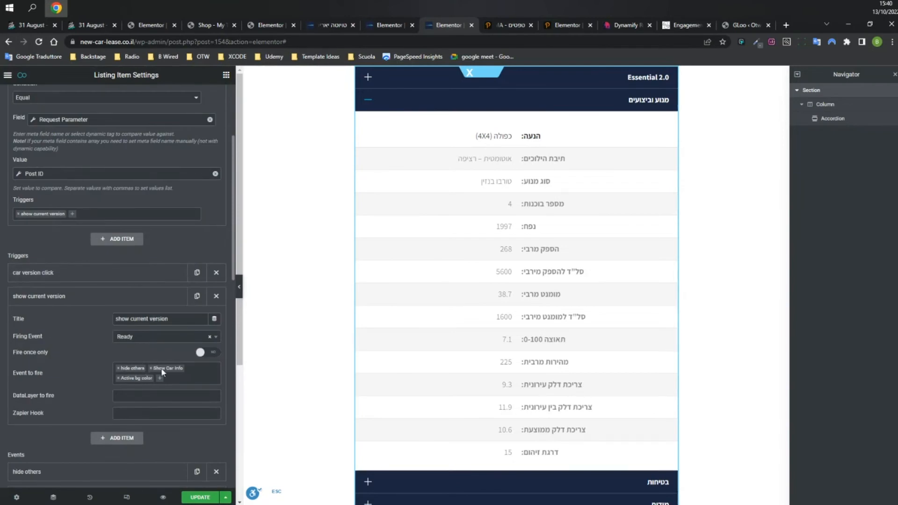
{"action": "left_click", "coordinate": [332, 24]}
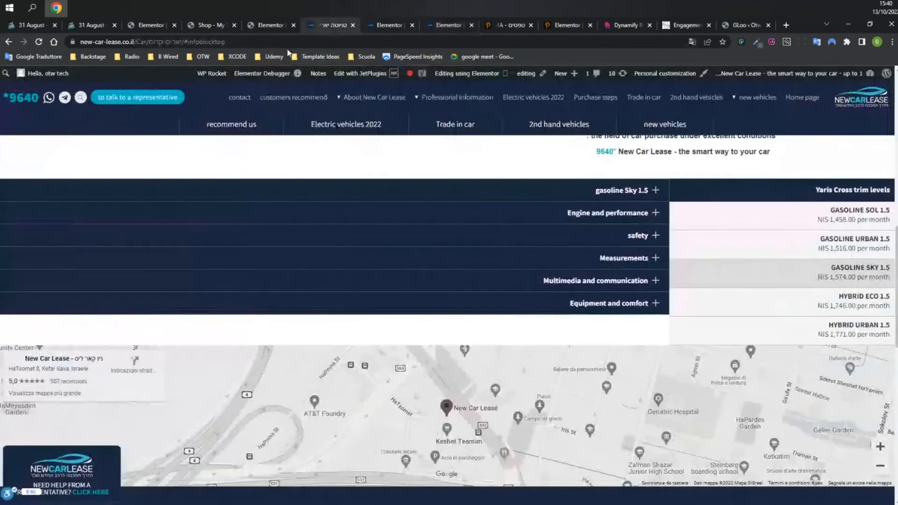
Replace the #infoblocktop anchor in the car page address with ?view=, then go back to Elementor.
{"action": "left_click_drag", "start_coordinate": [210, 41], "coordinate": [448, 42]}
{"action": "type", "text": "?view"}
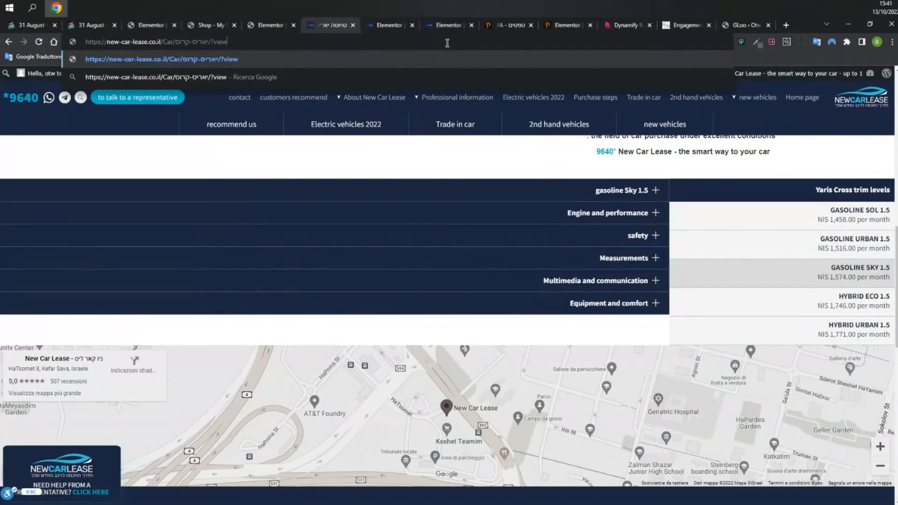
{"action": "type", "text": "="}
{"action": "scroll", "coordinate": [523, 193], "scroll_direction": "down", "scroll_amount": 1}
{"action": "scroll", "coordinate": [517, 196], "scroll_direction": "up", "scroll_amount": 10}
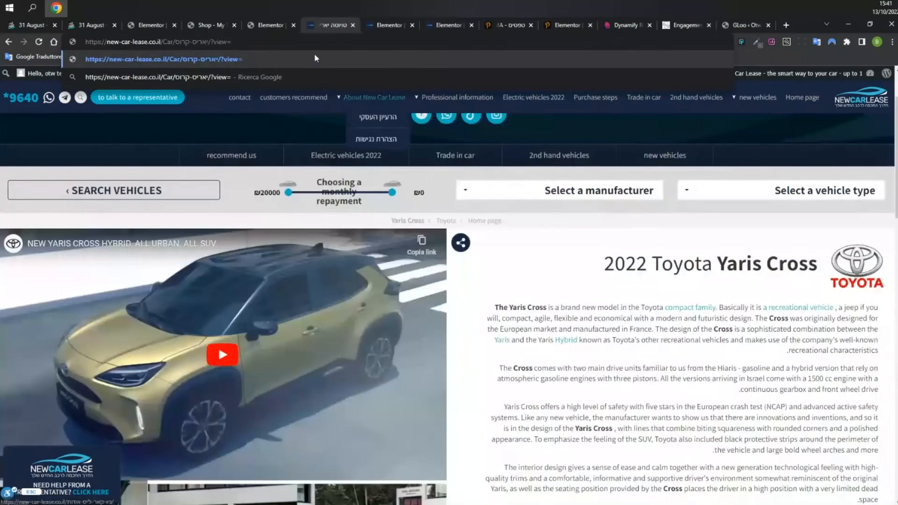
{"action": "left_click", "coordinate": [383, 28]}
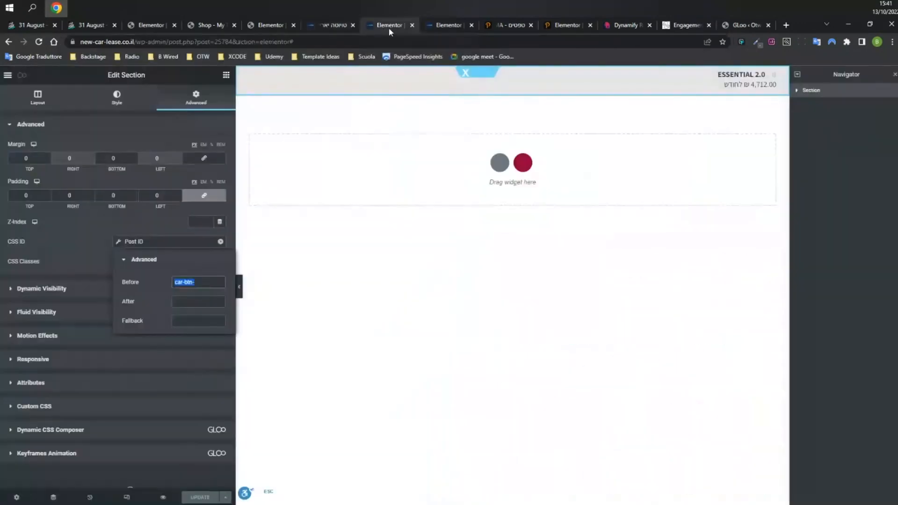
Leave the condition type as Equal and remove the Request Parameter tag from Field, browsing other dynamic tags.
{"action": "left_click", "coordinate": [450, 25]}
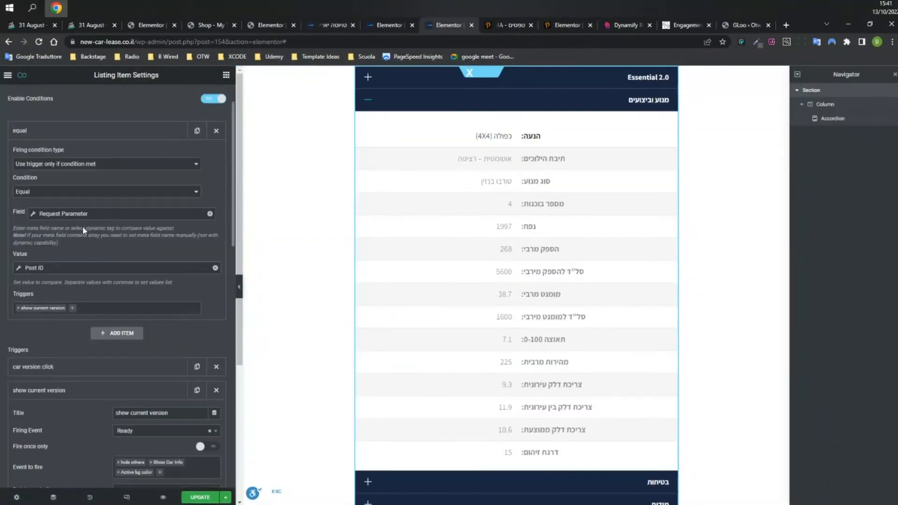
{"action": "left_click", "coordinate": [73, 213]}
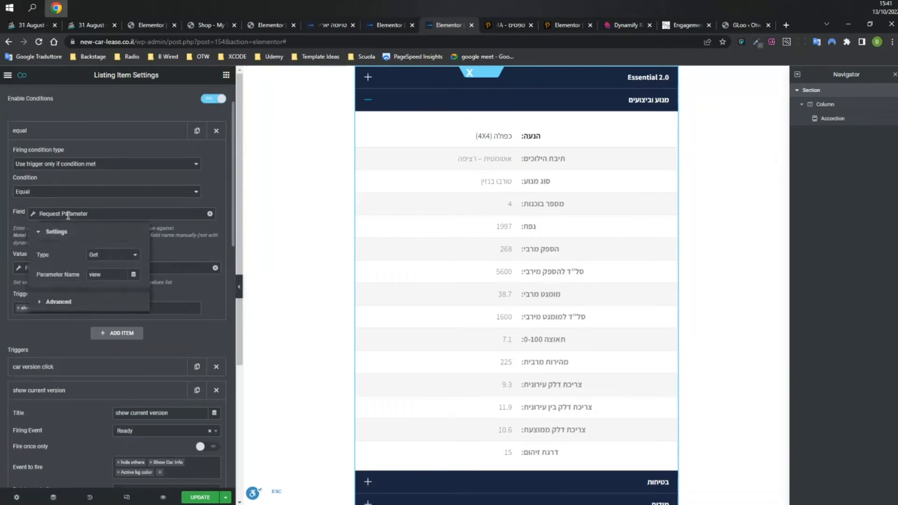
{"action": "left_click", "coordinate": [67, 194]}
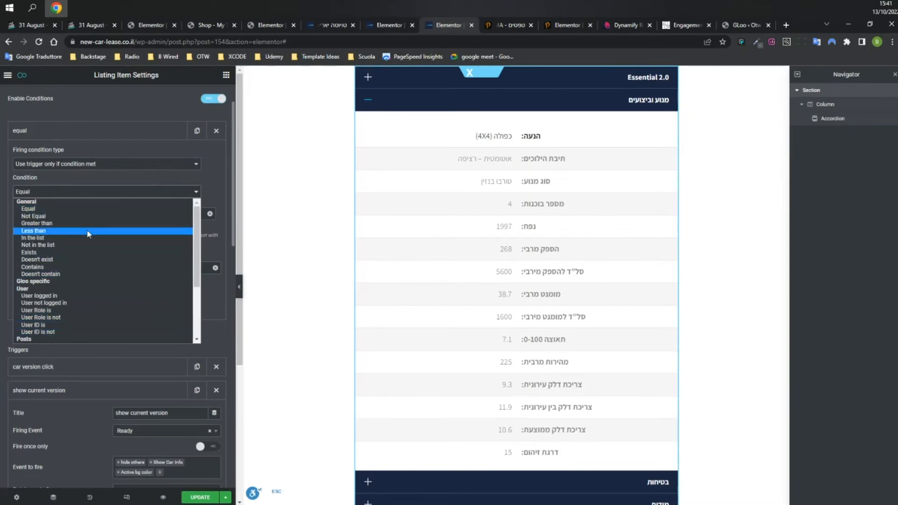
{"action": "scroll", "coordinate": [92, 246], "scroll_direction": "down", "scroll_amount": 3}
{"action": "scroll", "coordinate": [93, 245], "scroll_direction": "up", "scroll_amount": 3}
{"action": "left_click", "coordinate": [196, 175]}
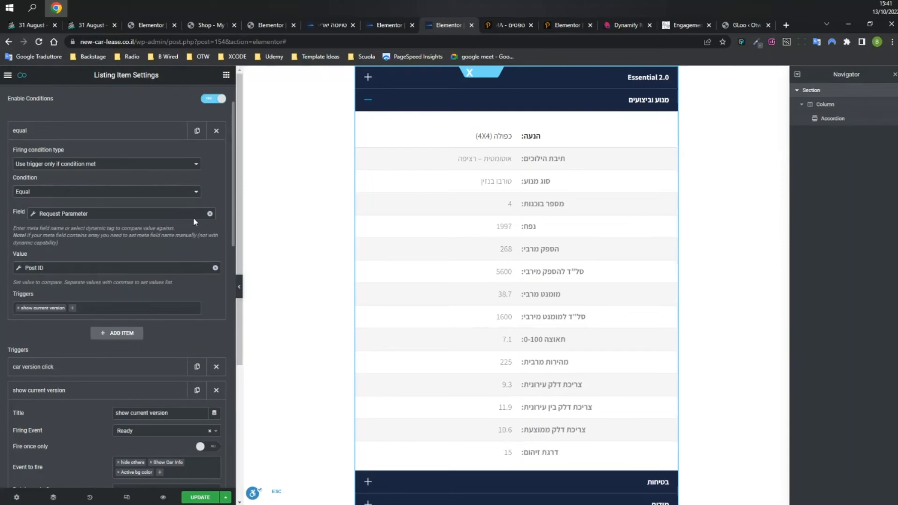
{"action": "left_click", "coordinate": [210, 215]}
{"action": "left_click", "coordinate": [209, 214]}
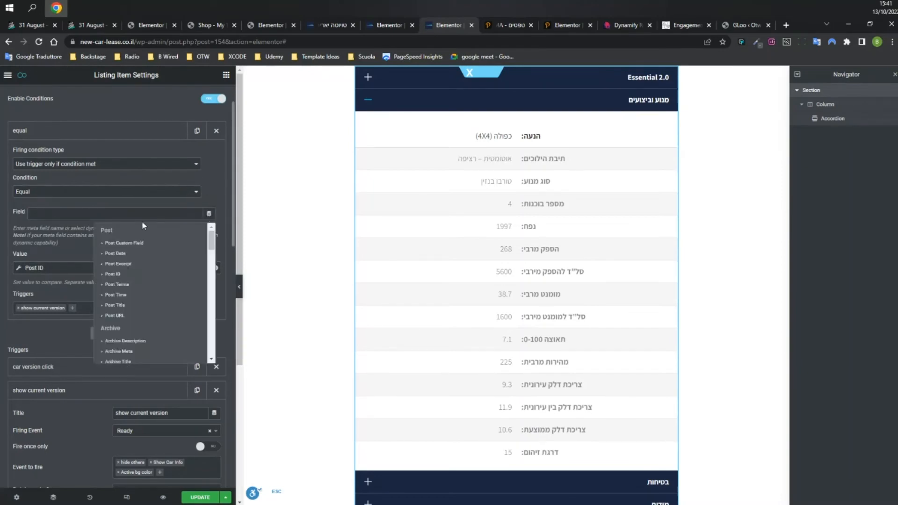
{"action": "left_click_drag", "start_coordinate": [211, 247], "coordinate": [214, 342]}
{"action": "left_click_drag", "start_coordinate": [212, 356], "coordinate": [214, 309]}
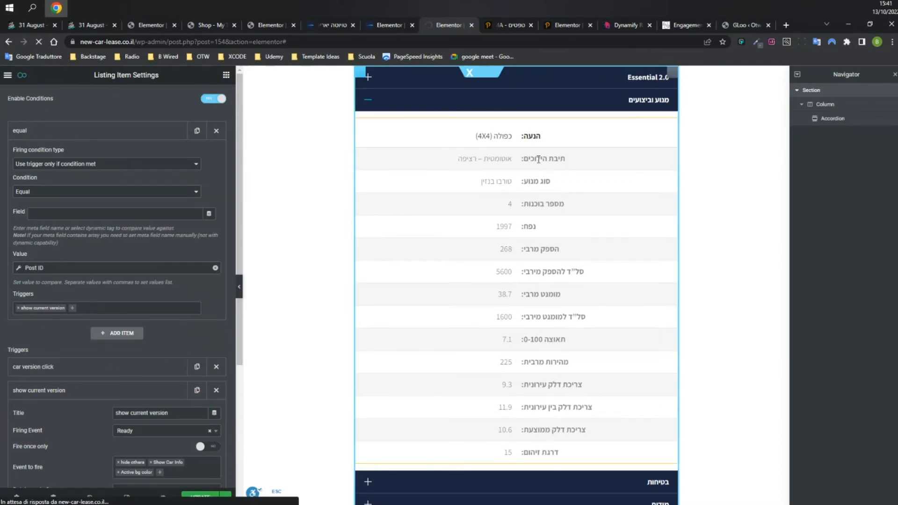
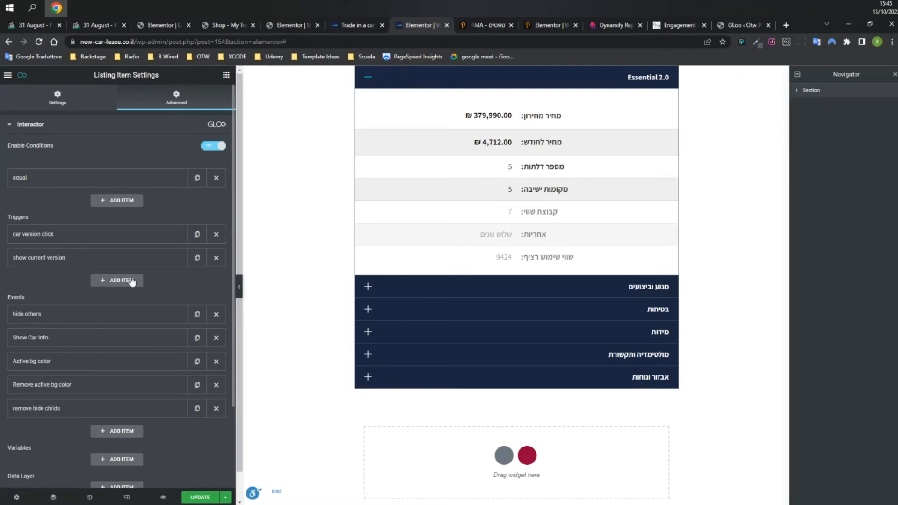
Add an Interactor variable whose value is the Post ID dynamic tag.
{"action": "scroll", "coordinate": [135, 275], "scroll_direction": "down", "scroll_amount": 3}
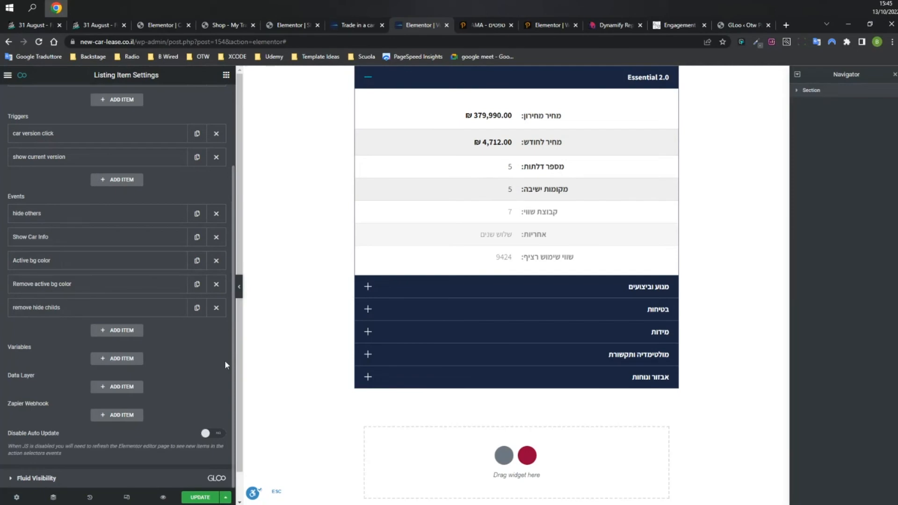
{"action": "left_click", "coordinate": [119, 358]}
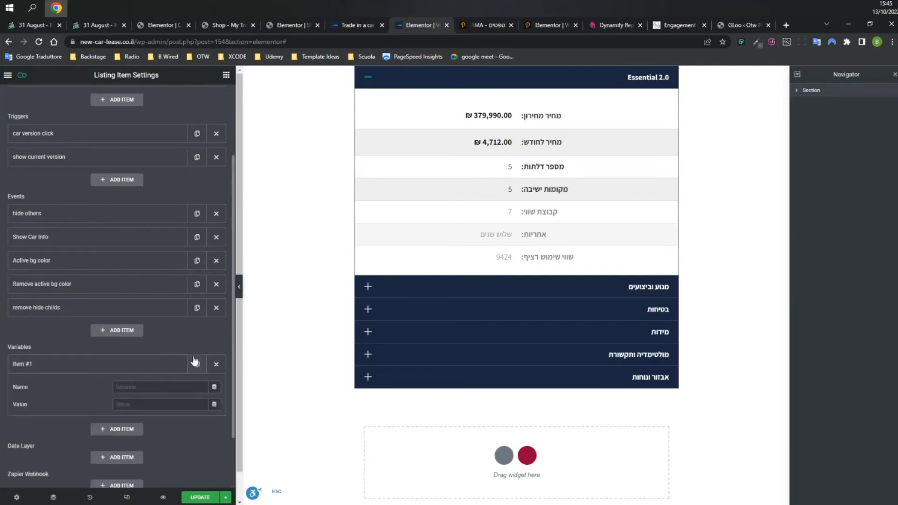
{"action": "scroll", "coordinate": [195, 328], "scroll_direction": "down", "scroll_amount": 2}
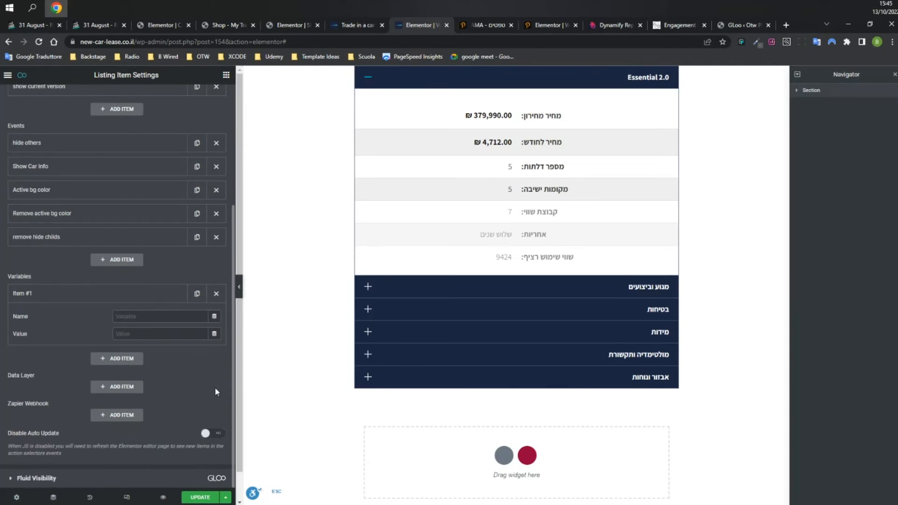
{"action": "left_click", "coordinate": [214, 333]}
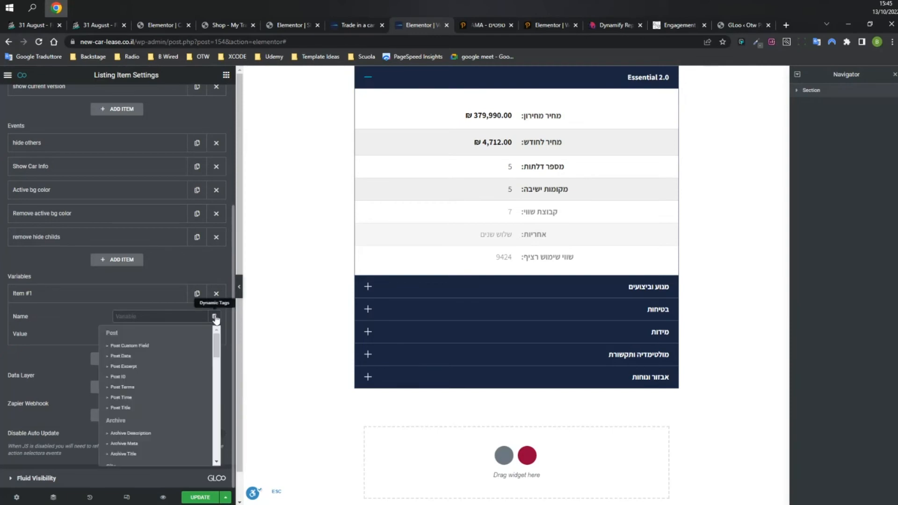
{"action": "left_click", "coordinate": [232, 357]}
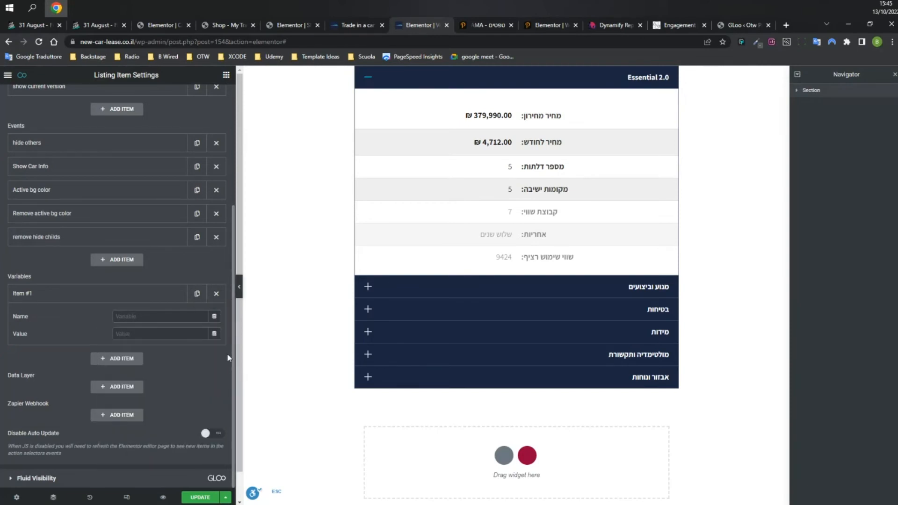
{"action": "left_click", "coordinate": [214, 334]}
{"action": "left_click", "coordinate": [149, 397]}
Name the variable postID and add a blank Data Layer entry.
{"action": "left_click", "coordinate": [180, 316]}
{"action": "type", "text": "postID"}
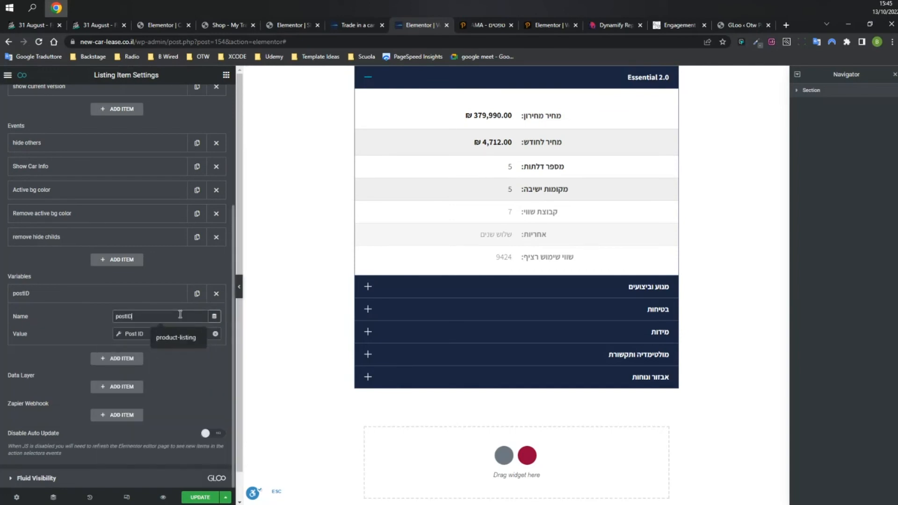
{"action": "left_click", "coordinate": [188, 366]}
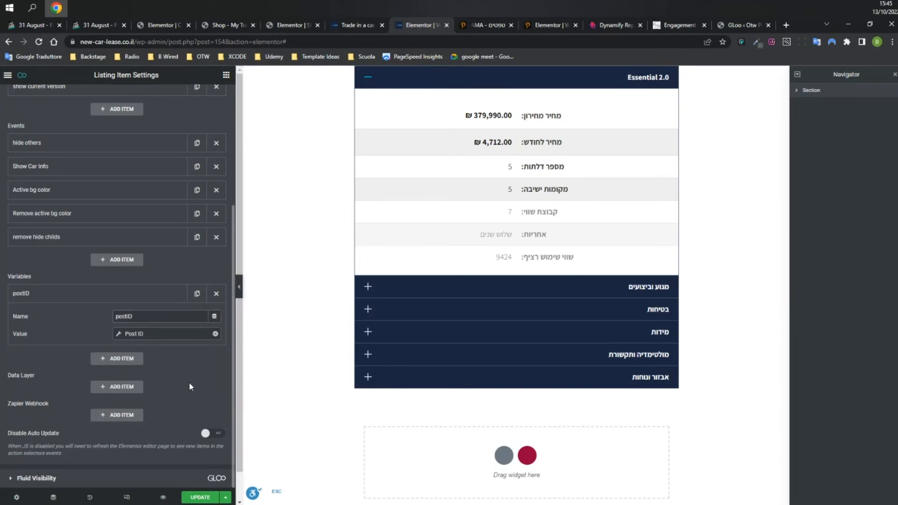
{"action": "left_click", "coordinate": [117, 386]}
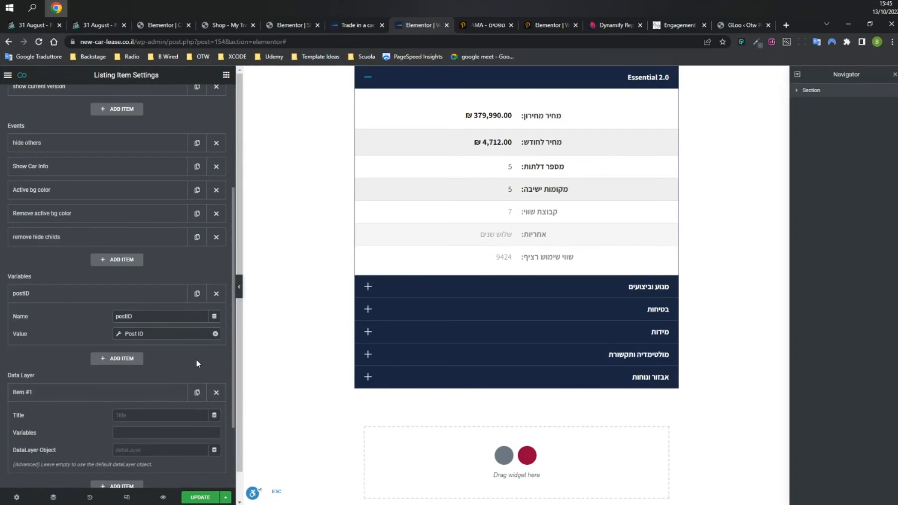
Replace the blank Data Layer item with a Zapier Webhook item that keeps the Post method.
{"action": "scroll", "coordinate": [194, 357], "scroll_direction": "down", "scroll_amount": 2}
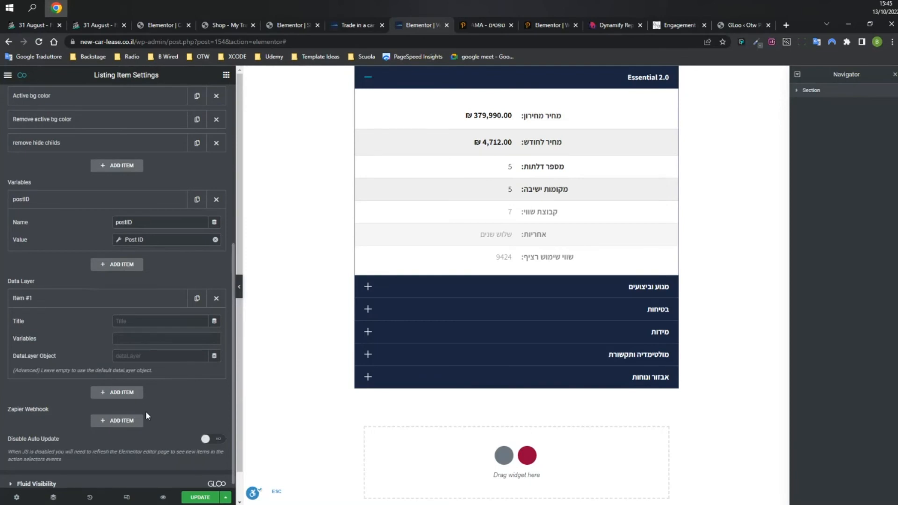
{"action": "left_click", "coordinate": [216, 299]}
{"action": "left_click", "coordinate": [141, 318]}
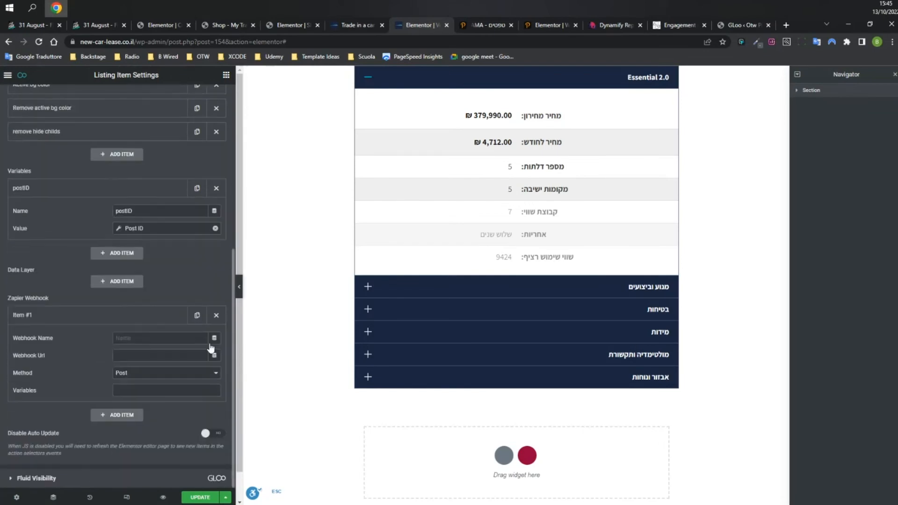
{"action": "left_click", "coordinate": [178, 390]}
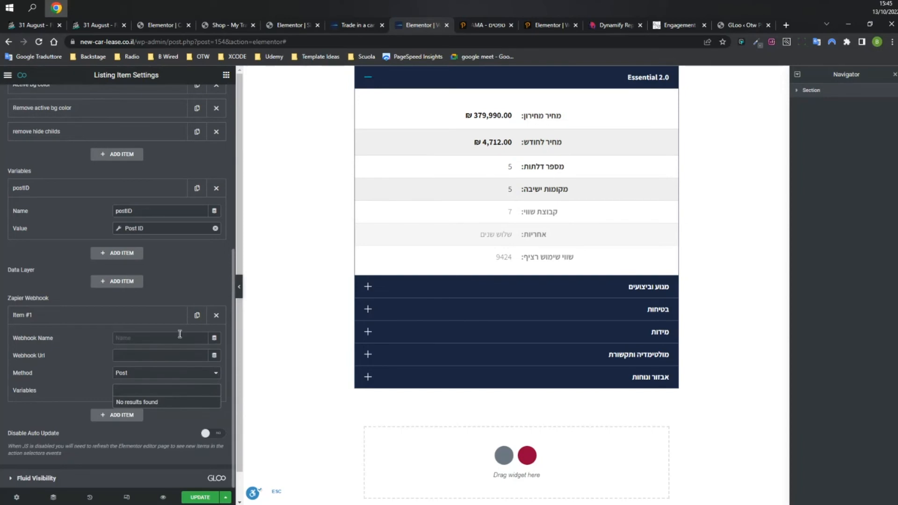
{"action": "left_click", "coordinate": [148, 355]}
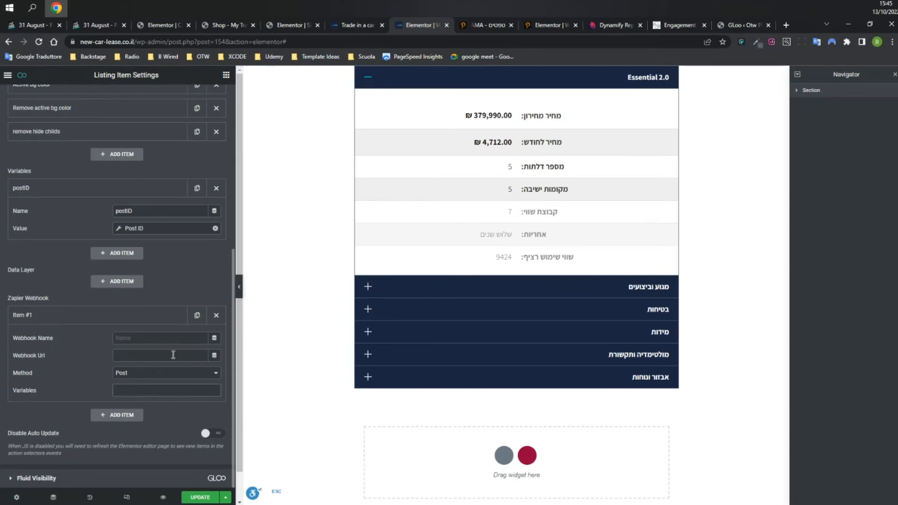
{"action": "left_click", "coordinate": [135, 374]}
{"action": "left_click", "coordinate": [135, 382]}
{"action": "left_click", "coordinate": [144, 391]}
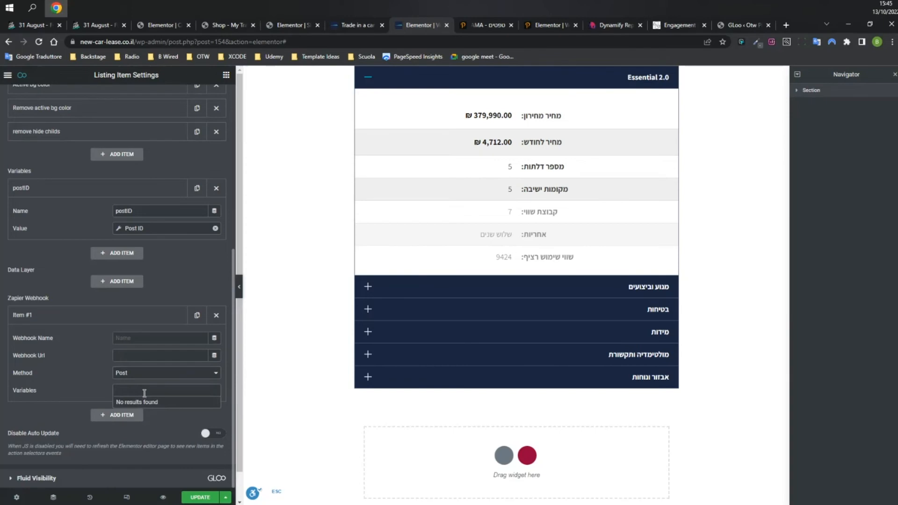
{"action": "scroll", "coordinate": [164, 304], "scroll_direction": "up", "scroll_amount": 6}
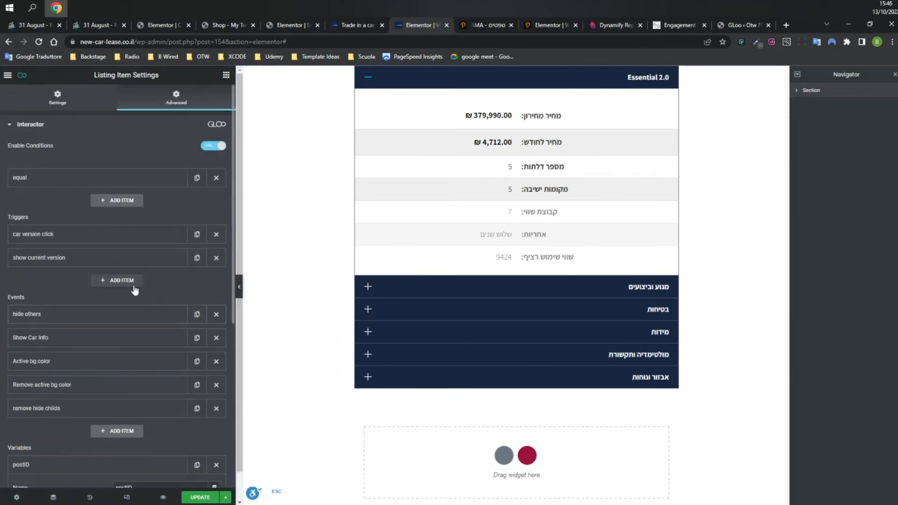
Expand the show current version trigger to review its Ready event and its hide others, Show Car Info and Active bg color actions.
{"action": "scroll", "coordinate": [135, 287], "scroll_direction": "down", "scroll_amount": 5}
{"action": "scroll", "coordinate": [183, 290], "scroll_direction": "up", "scroll_amount": 4}
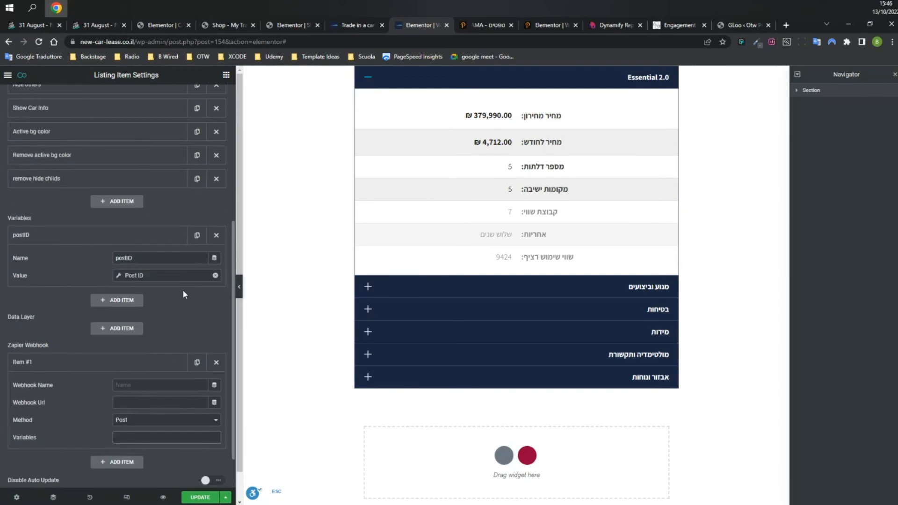
{"action": "scroll", "coordinate": [185, 298], "scroll_direction": "up", "scroll_amount": 1}
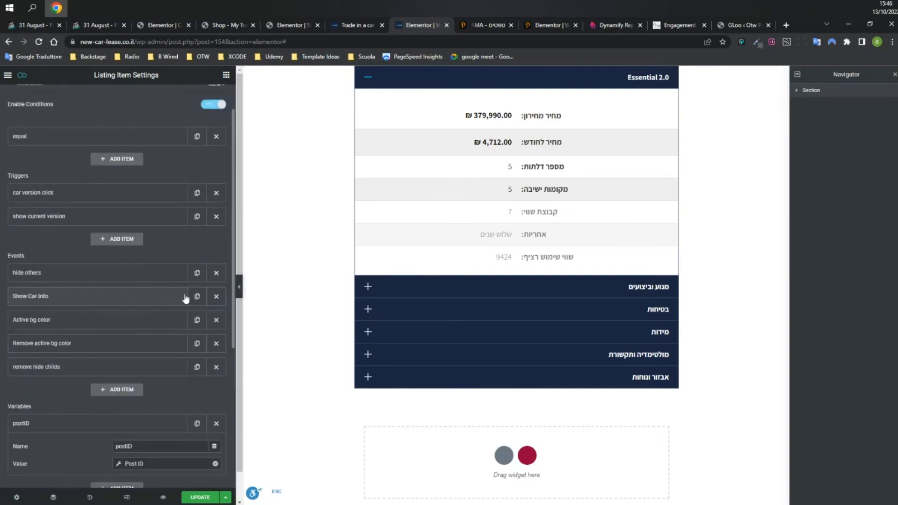
{"action": "left_click", "coordinate": [117, 219]}
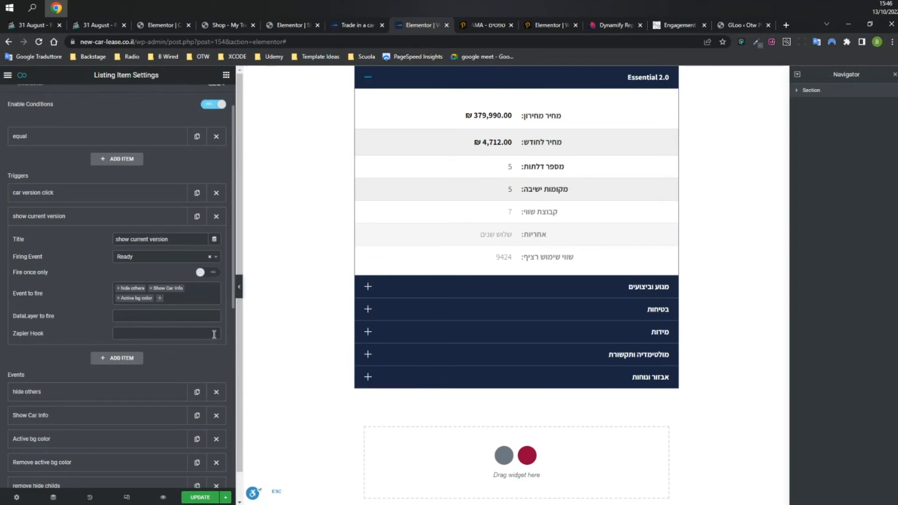
{"action": "left_click", "coordinate": [192, 315]}
{"action": "left_click", "coordinate": [193, 315]}
{"action": "scroll", "coordinate": [201, 369], "scroll_direction": "down", "scroll_amount": 1}
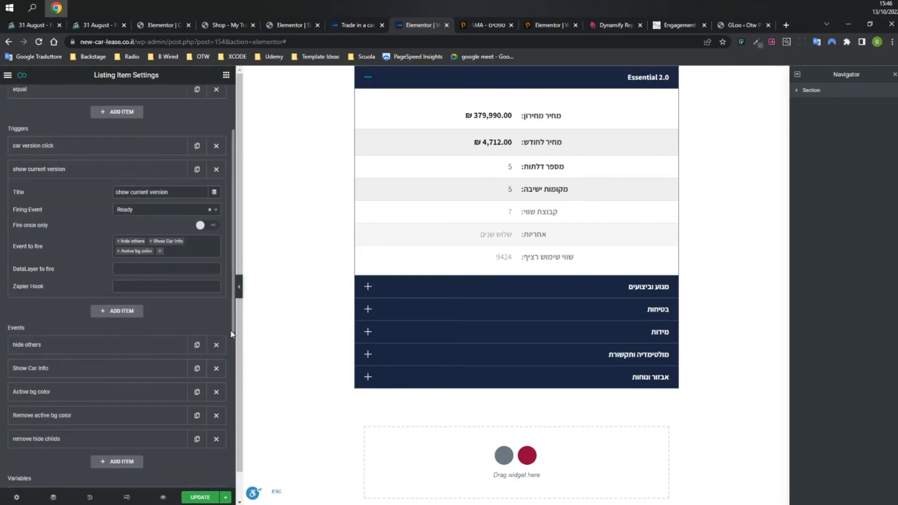
{"action": "scroll", "coordinate": [231, 333], "scroll_direction": "down", "scroll_amount": 6}
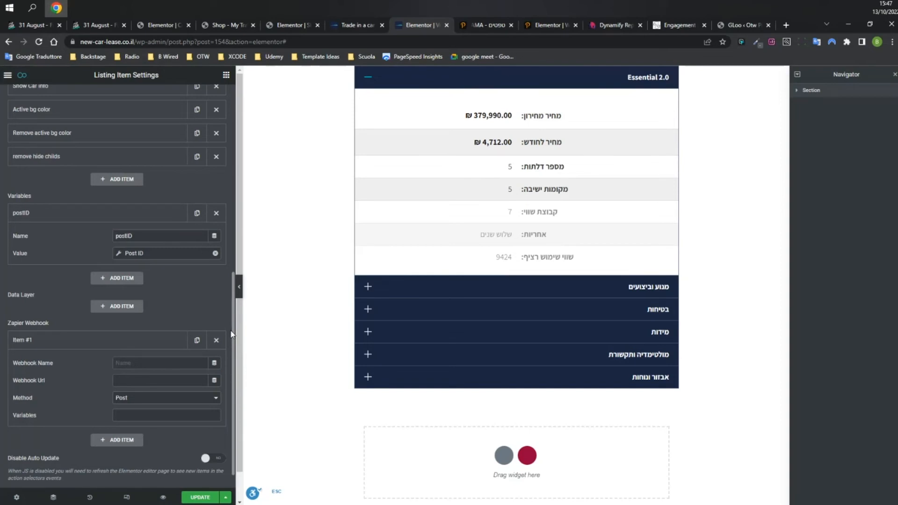
{"action": "scroll", "coordinate": [231, 334], "scroll_direction": "up", "scroll_amount": 15}
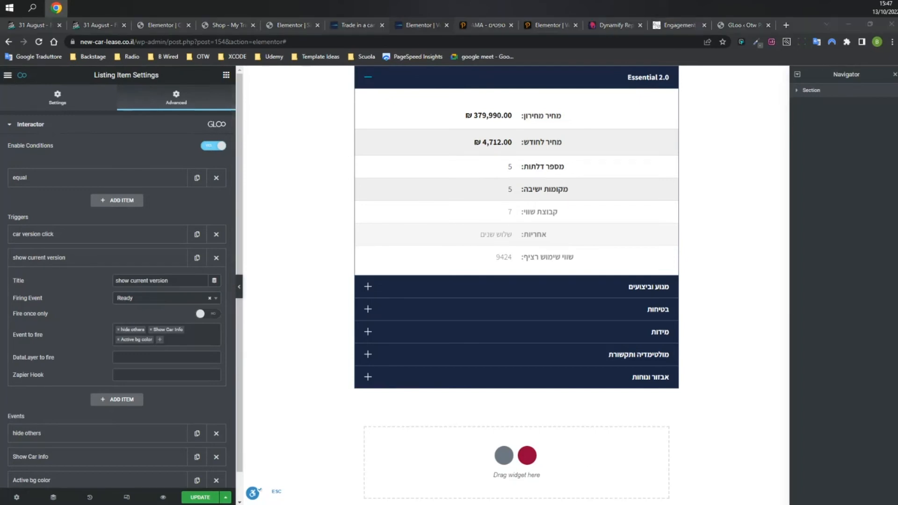
Delete the Zapier Webhook item and the postID variable, then switch to the PICAMA wallpapers page.
{"action": "left_click", "coordinate": [279, 351]}
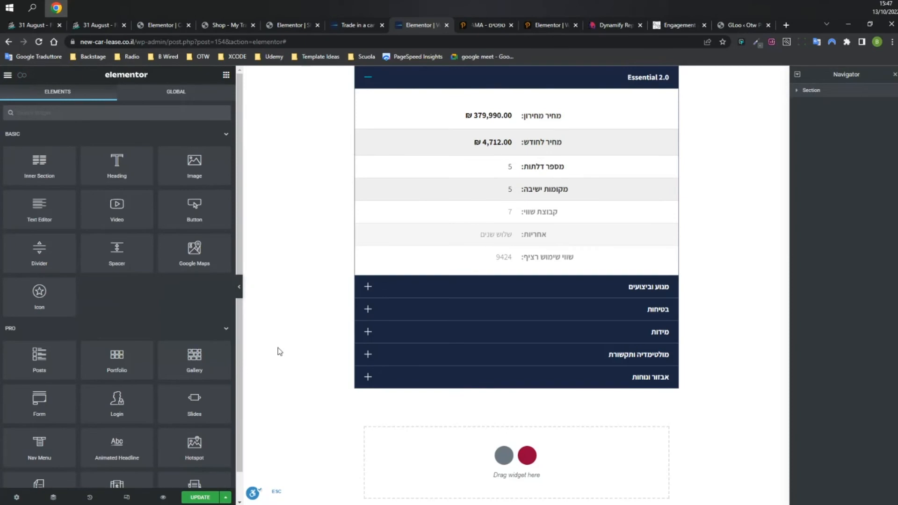
{"action": "left_click", "coordinate": [23, 77]}
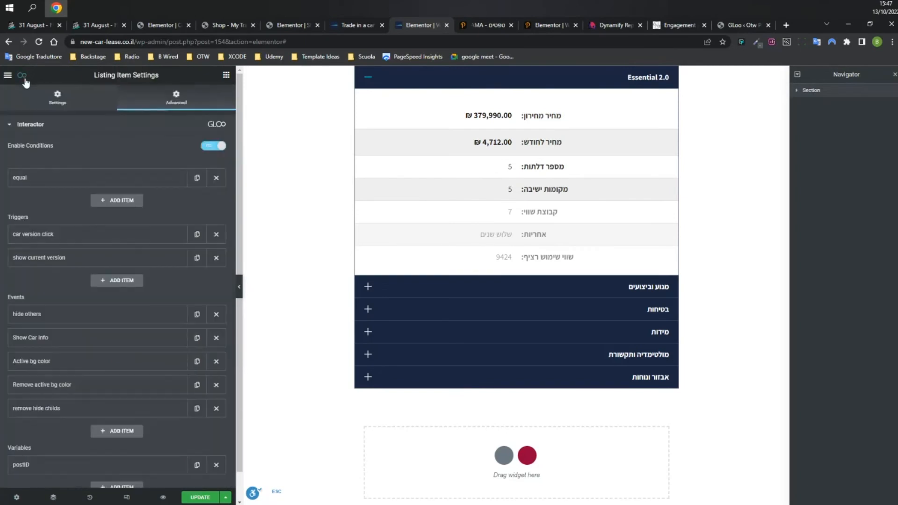
{"action": "scroll", "coordinate": [122, 231], "scroll_direction": "down", "scroll_amount": 4}
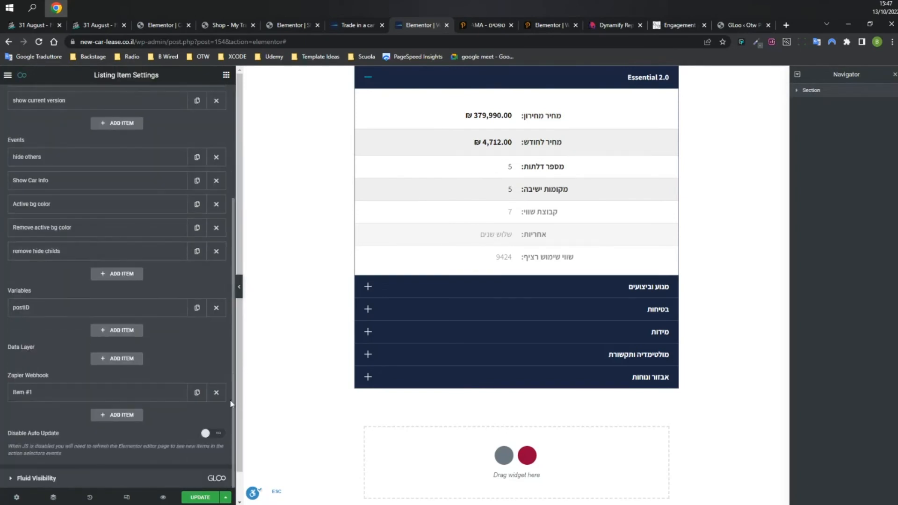
{"action": "left_click", "coordinate": [222, 397]}
{"action": "left_click", "coordinate": [218, 312]}
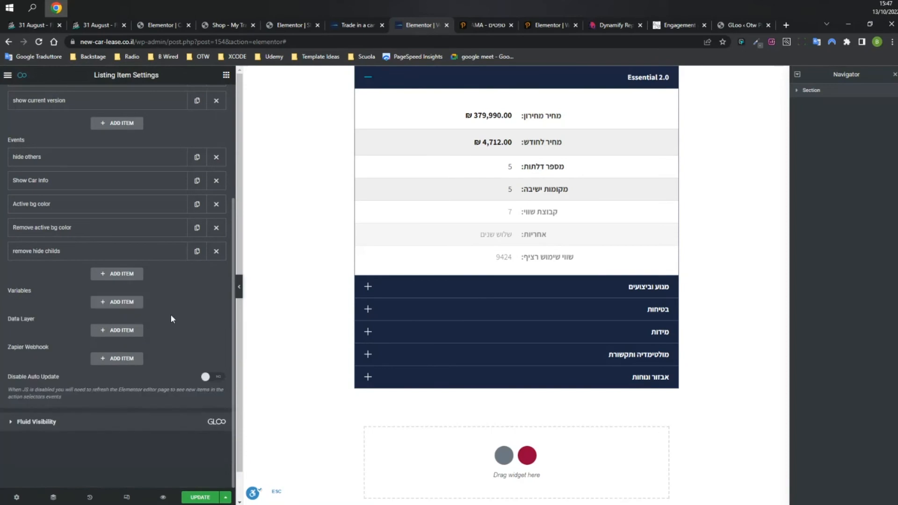
{"action": "scroll", "coordinate": [171, 316], "scroll_direction": "up", "scroll_amount": 2}
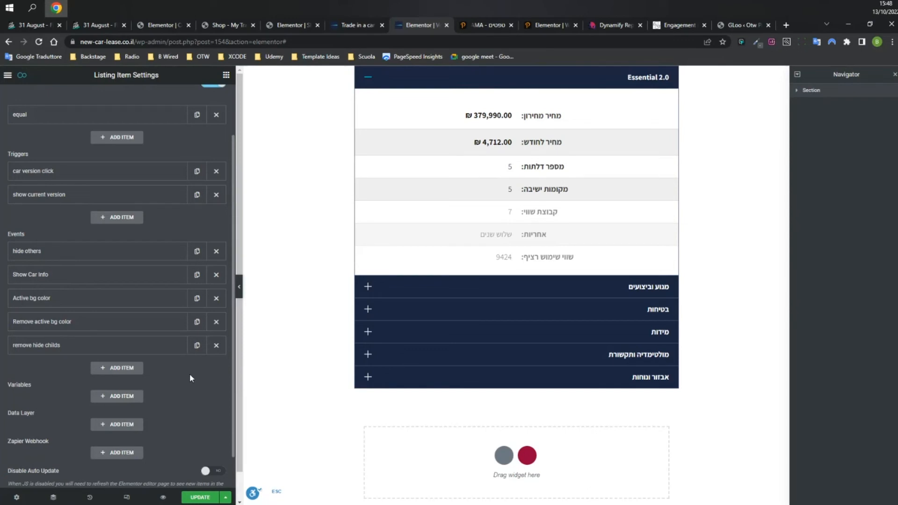
{"action": "key", "text": "ctrl+Tab"}
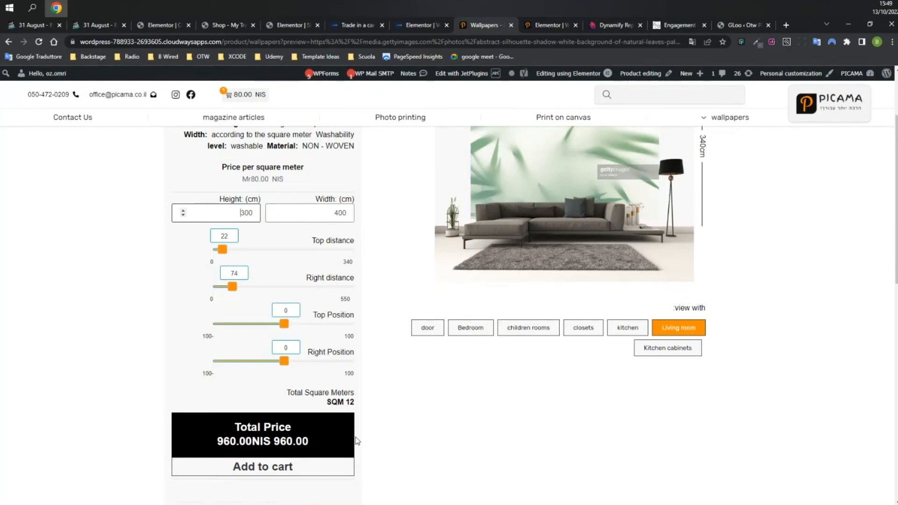
{"action": "double_click", "coordinate": [347, 403]}
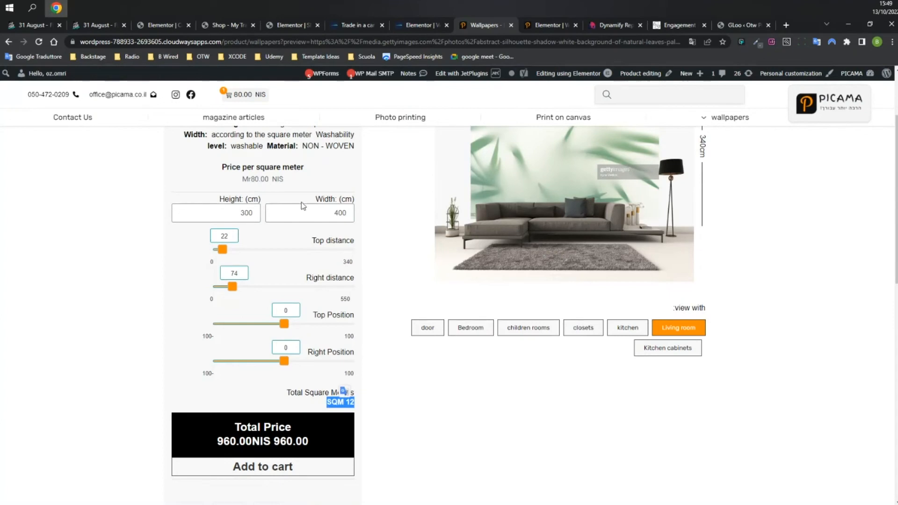
{"action": "left_click", "coordinate": [338, 213]}
{"action": "key", "text": "BackSpace"}
{"action": "type", "text": "5"}
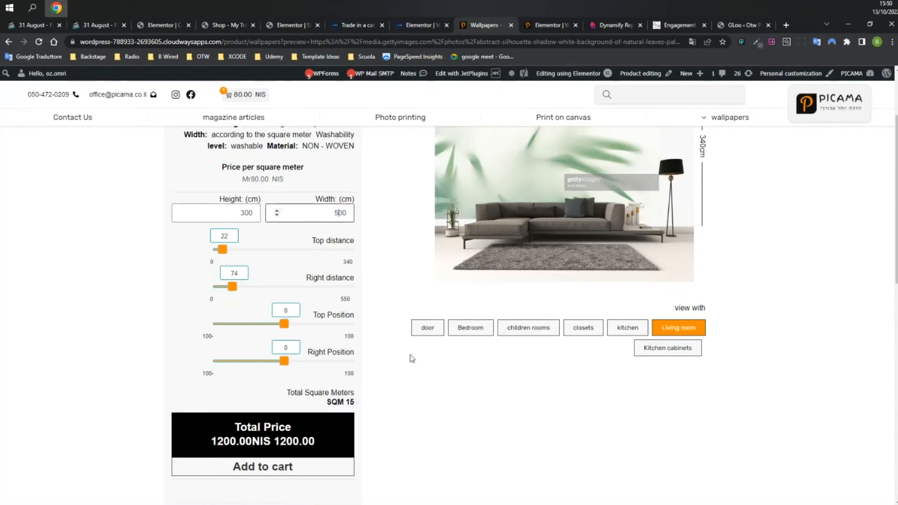
{"action": "double_click", "coordinate": [348, 402]}
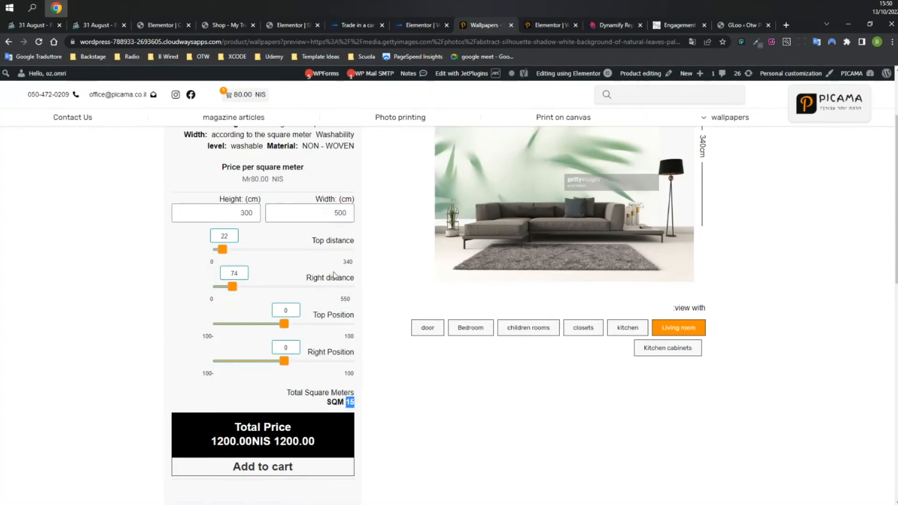
{"action": "left_click", "coordinate": [332, 401]}
{"action": "double_click", "coordinate": [278, 441]}
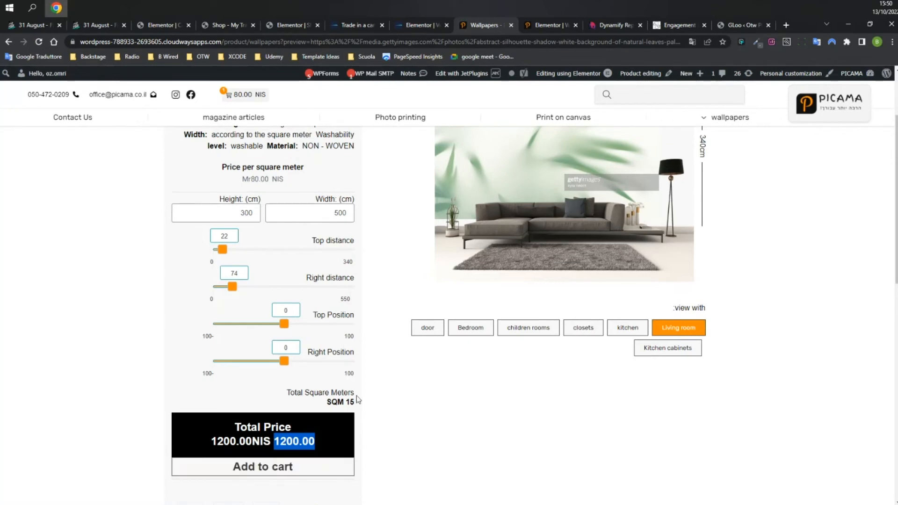
{"action": "scroll", "coordinate": [344, 346], "scroll_direction": "up", "scroll_amount": 2}
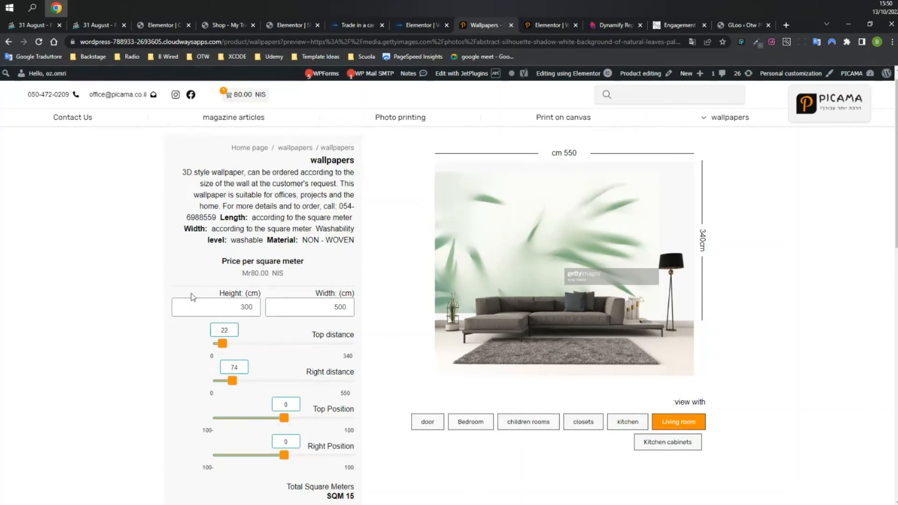
{"action": "scroll", "coordinate": [293, 280], "scroll_direction": "down", "scroll_amount": 3}
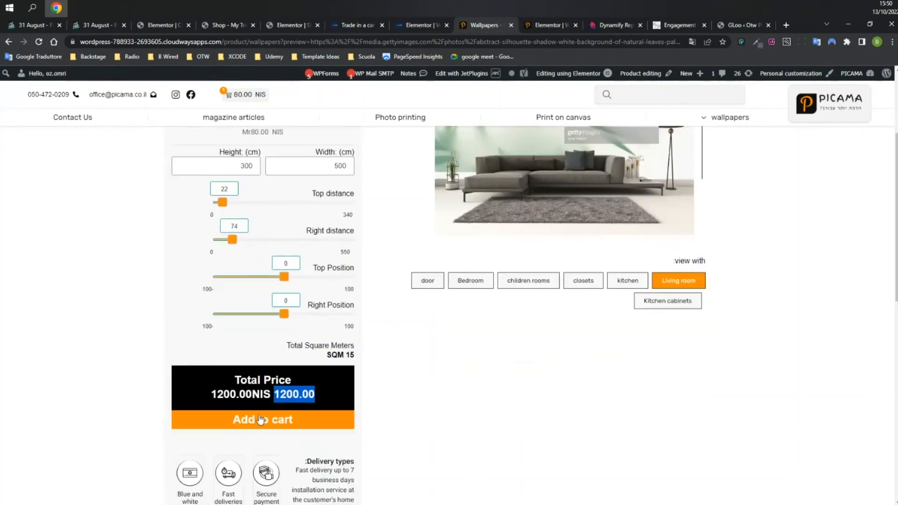
{"action": "scroll", "coordinate": [371, 328], "scroll_direction": "up", "scroll_amount": 1}
{"action": "scroll", "coordinate": [371, 328], "scroll_direction": "up", "scroll_amount": 1}
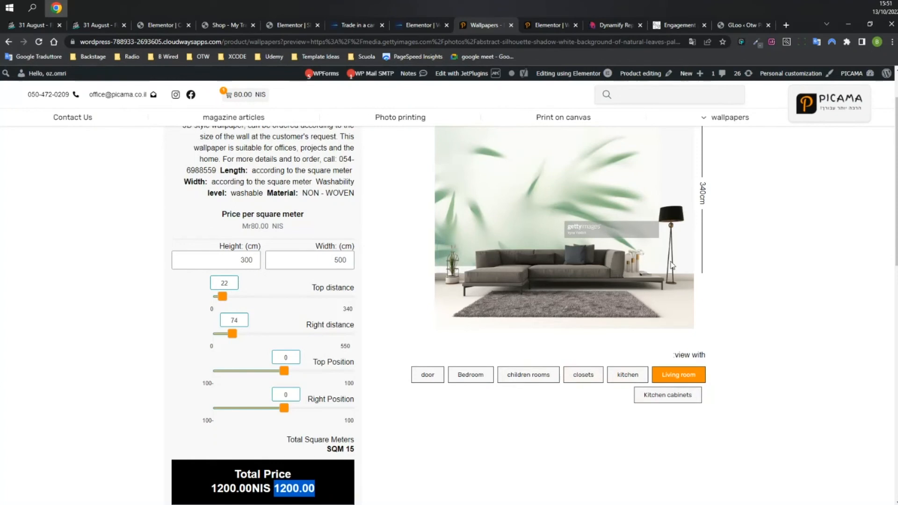
Preview the wallpaper in the kitchen scene and set its top distance to 74.
{"action": "left_click", "coordinate": [623, 374]}
{"action": "scroll", "coordinate": [580, 225], "scroll_direction": "up", "scroll_amount": 1}
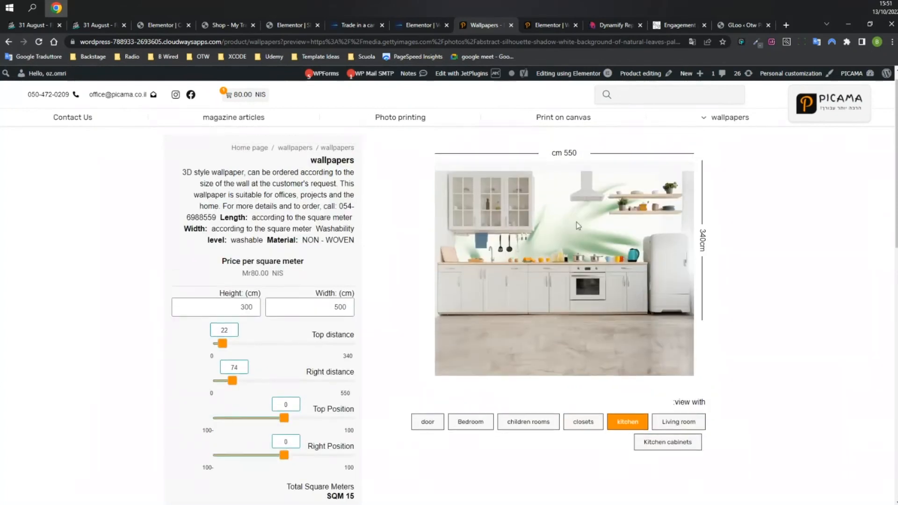
{"action": "left_click_drag", "start_coordinate": [224, 345], "coordinate": [245, 346]}
Compare the closets, kitchen and living room previews, then return to the Elementor editor.
{"action": "left_click", "coordinate": [585, 423]}
{"action": "left_click", "coordinate": [624, 425]}
{"action": "left_click", "coordinate": [684, 422]}
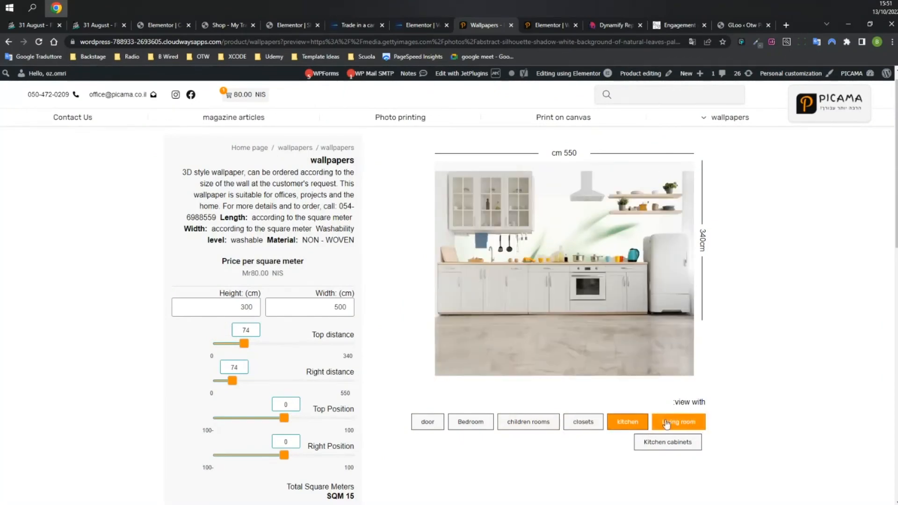
{"action": "left_click", "coordinate": [622, 423]}
{"action": "left_click", "coordinate": [673, 423]}
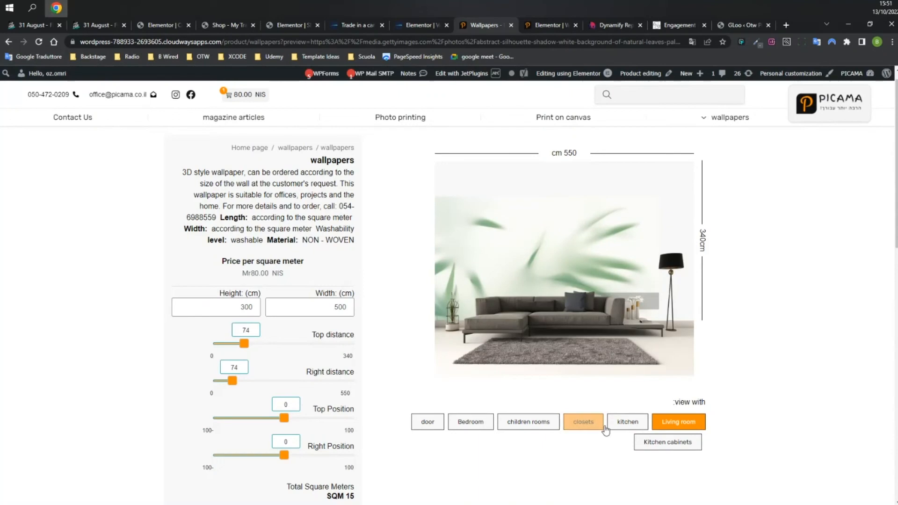
{"action": "left_click", "coordinate": [626, 422]}
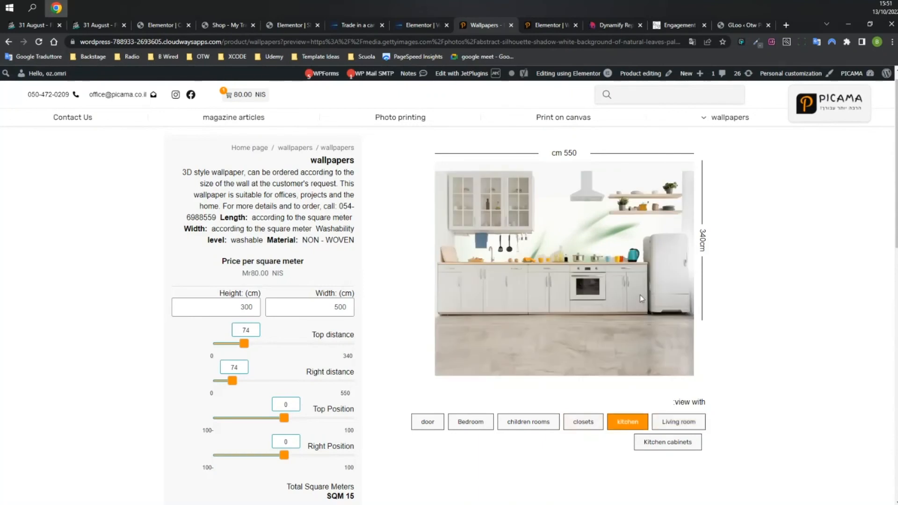
{"action": "left_click", "coordinate": [683, 427]}
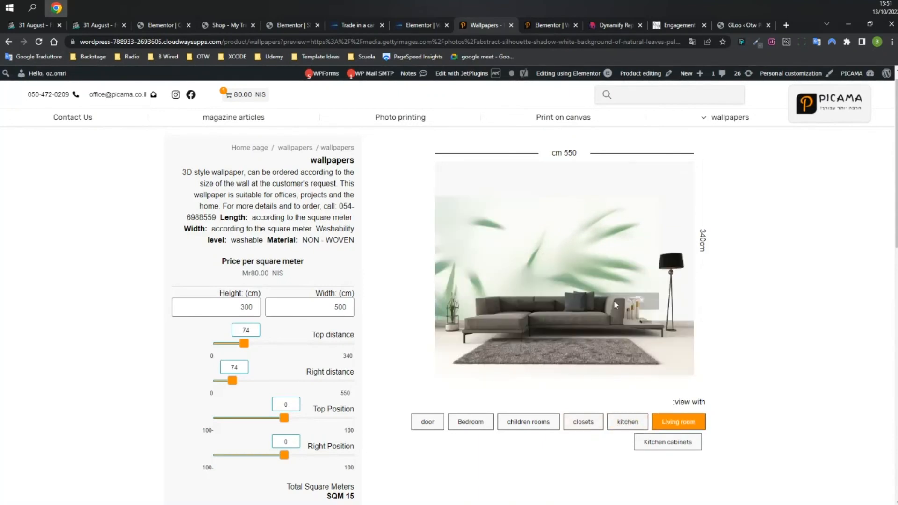
{"action": "left_click", "coordinate": [544, 25]}
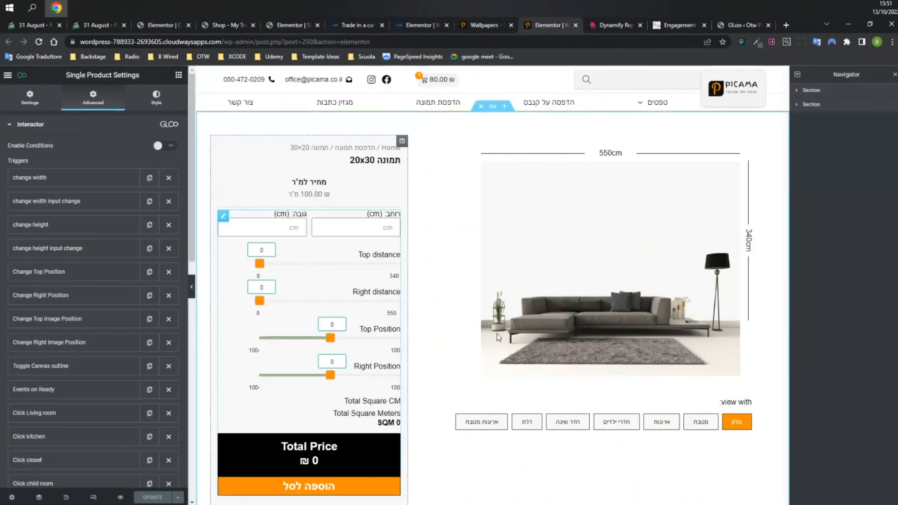
Inspect the product form's Product Price field and its _price custom field key.
{"action": "left_click", "coordinate": [223, 215]}
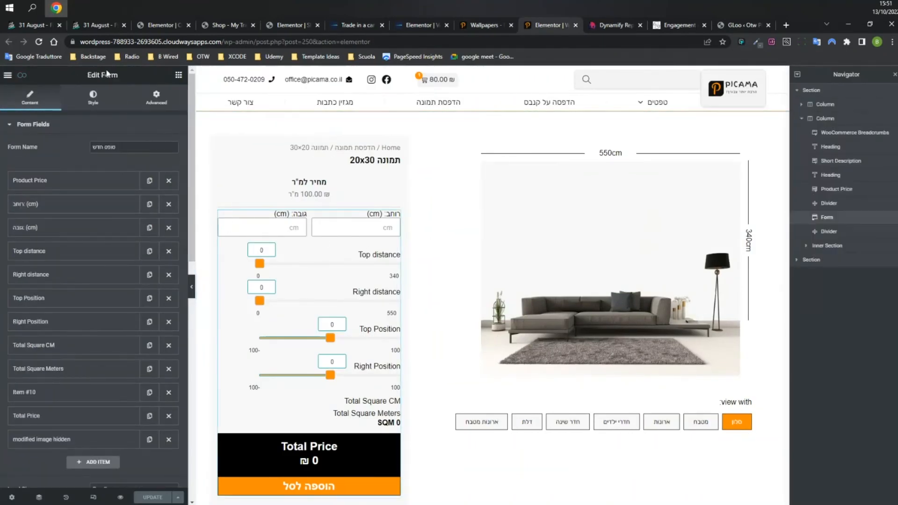
{"action": "left_click", "coordinate": [62, 183]}
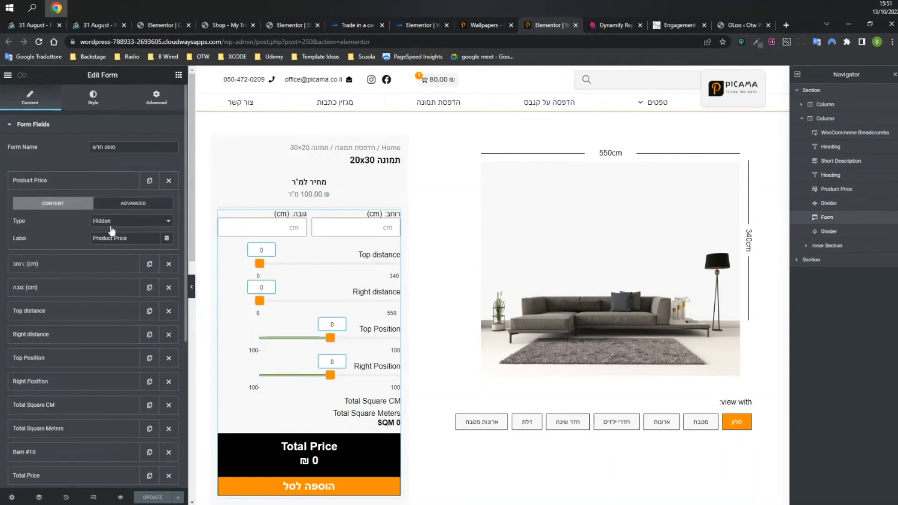
{"action": "left_click", "coordinate": [123, 205]}
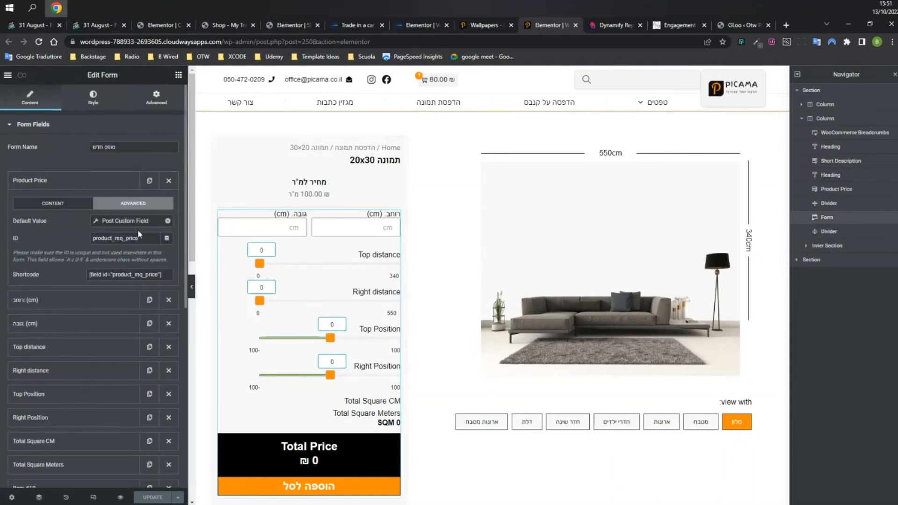
{"action": "left_click", "coordinate": [111, 221]}
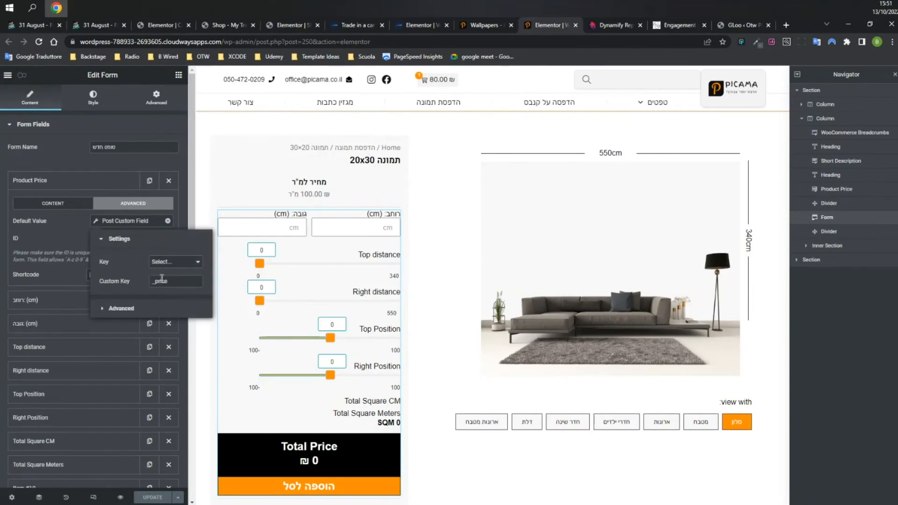
{"action": "left_click", "coordinate": [99, 181]}
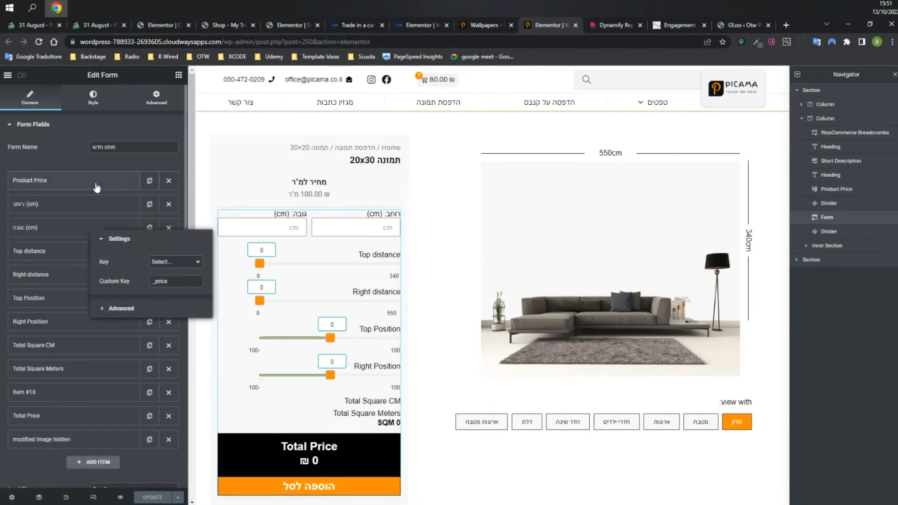
{"action": "left_click", "coordinate": [63, 205]}
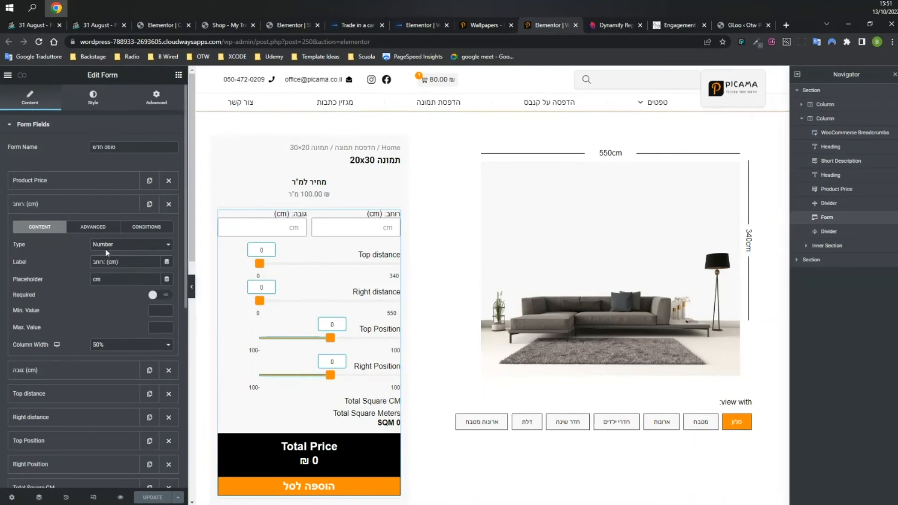
Give the Top distance range field an initial value of 100.
{"action": "left_click", "coordinate": [58, 403]}
{"action": "left_click", "coordinate": [123, 293]}
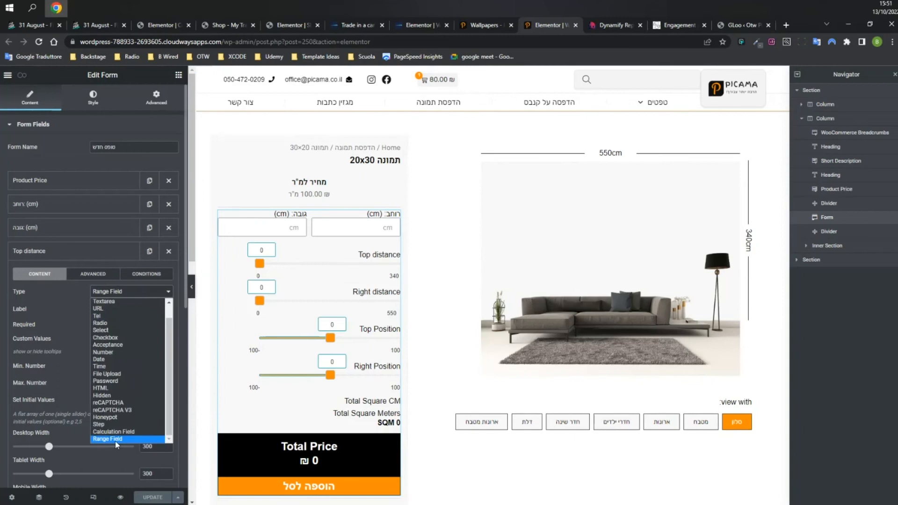
{"action": "left_click", "coordinate": [73, 339]}
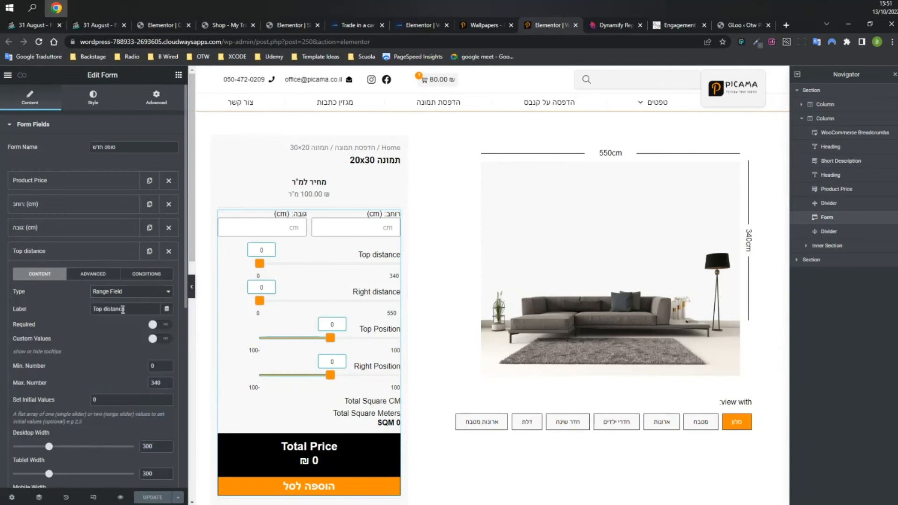
{"action": "scroll", "coordinate": [142, 343], "scroll_direction": "down", "scroll_amount": 2}
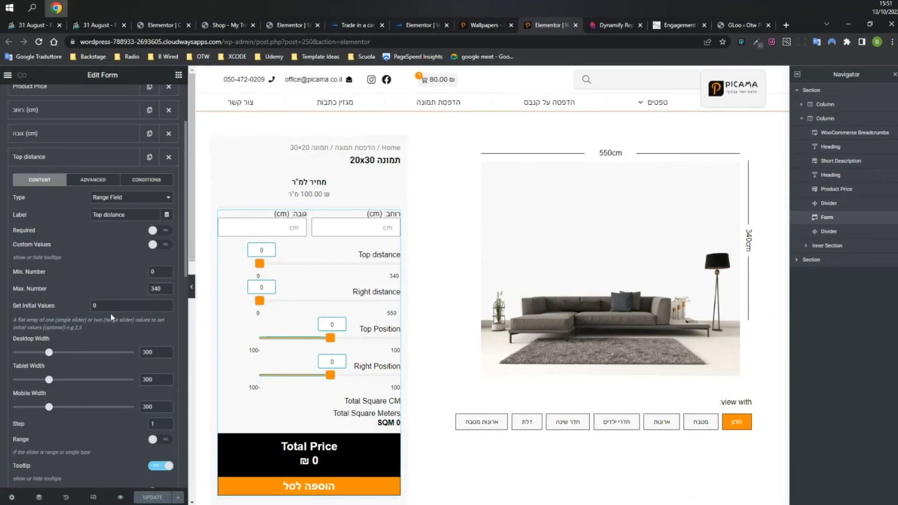
{"action": "double_click", "coordinate": [99, 309]}
{"action": "type", "text": "100"}
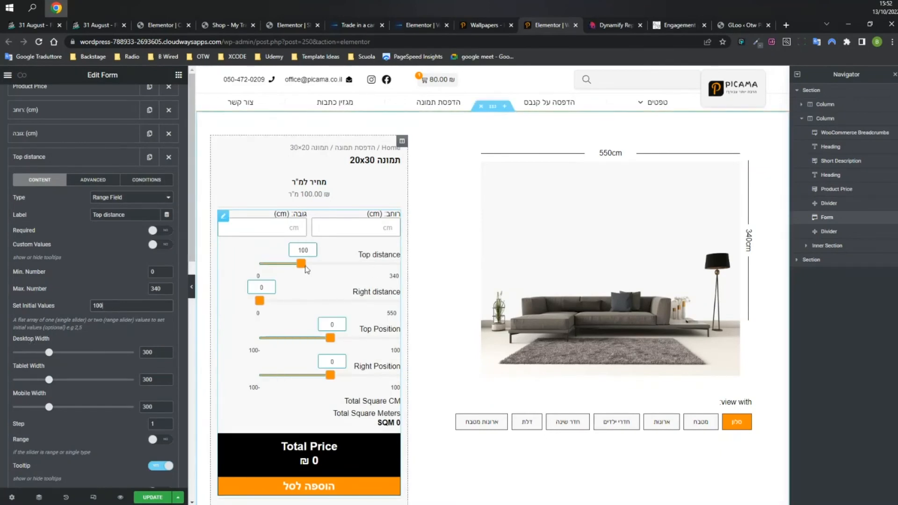
Turn the Top distance slider's Scale display on, then back off.
{"action": "scroll", "coordinate": [62, 290], "scroll_direction": "down", "scroll_amount": 1}
{"action": "scroll", "coordinate": [62, 290], "scroll_direction": "down", "scroll_amount": 1}
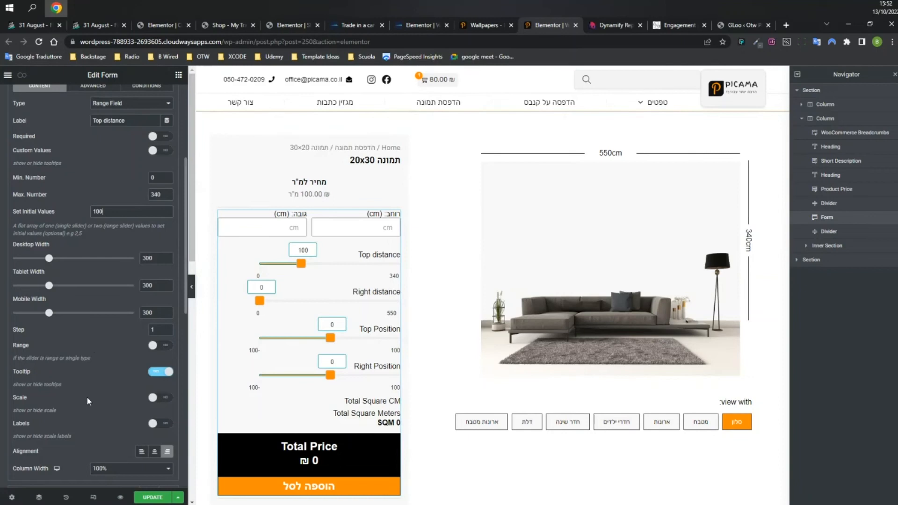
{"action": "left_click", "coordinate": [157, 397]}
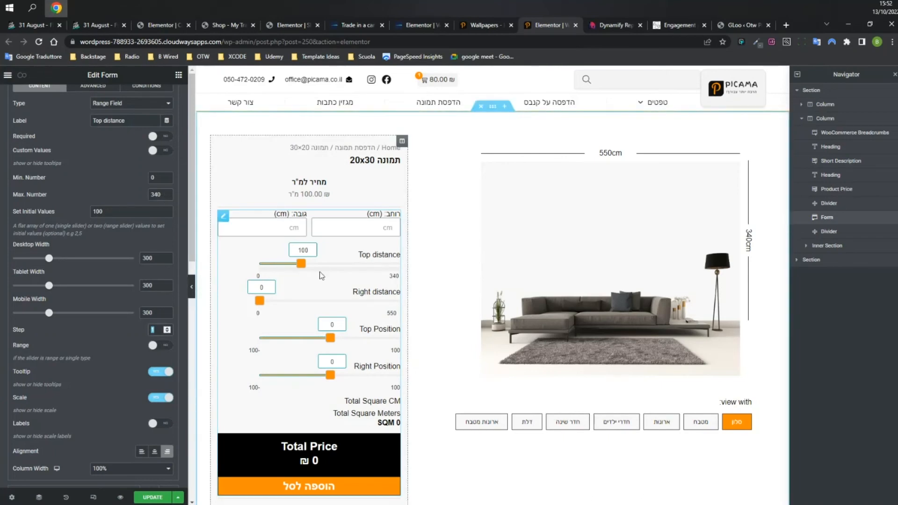
{"action": "left_click", "coordinate": [157, 374]}
{"action": "left_click", "coordinate": [158, 398]}
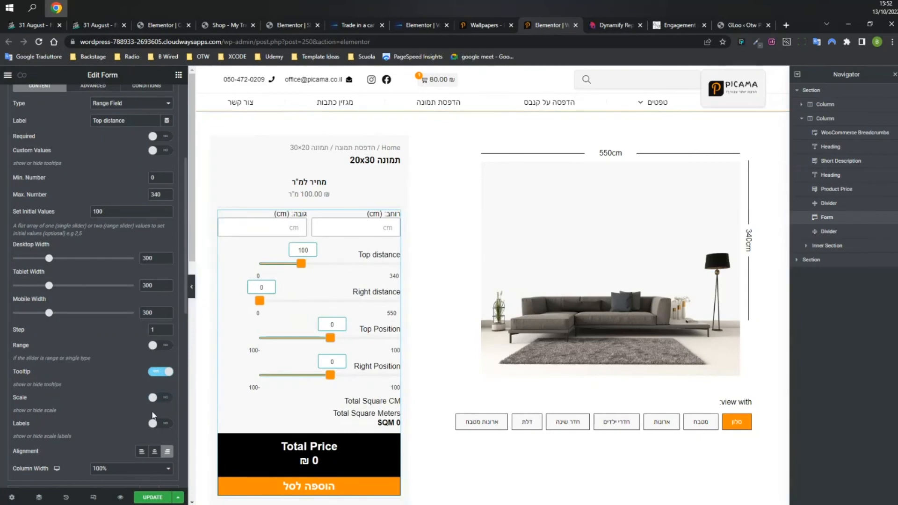
{"action": "scroll", "coordinate": [99, 387], "scroll_direction": "down", "scroll_amount": 3}
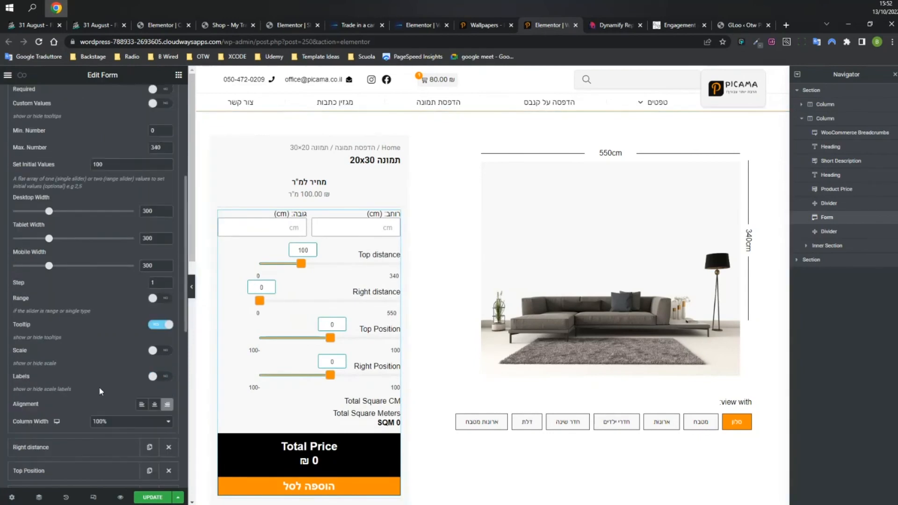
{"action": "scroll", "coordinate": [99, 386], "scroll_direction": "down", "scroll_amount": 2}
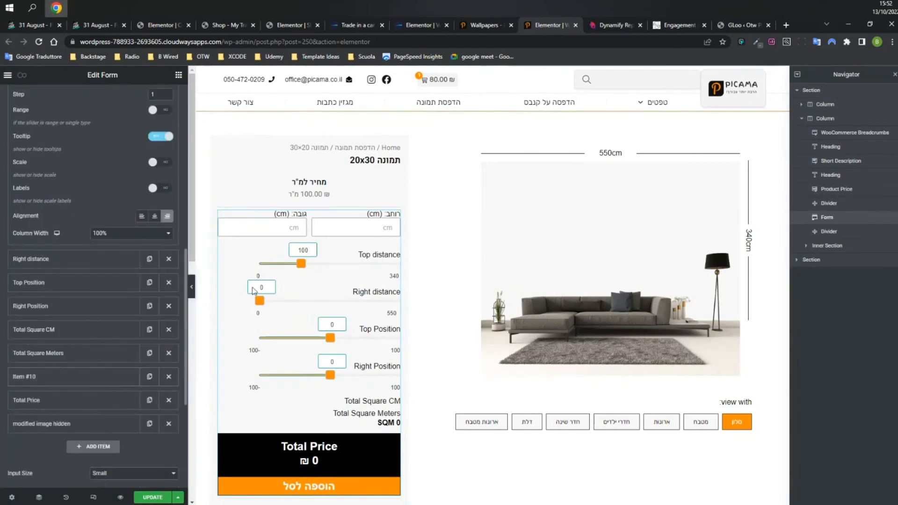
{"action": "left_click", "coordinate": [65, 352]}
{"action": "scroll", "coordinate": [74, 248], "scroll_direction": "up", "scroll_amount": 3}
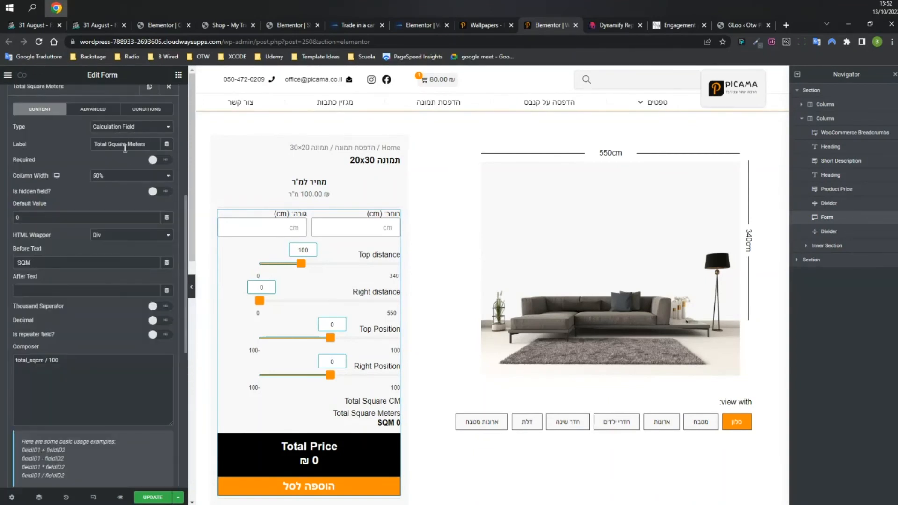
{"action": "left_click_drag", "start_coordinate": [45, 361], "coordinate": [29, 362]}
{"action": "left_click", "coordinate": [30, 362]}
{"action": "scroll", "coordinate": [66, 150], "scroll_direction": "up", "scroll_amount": 2}
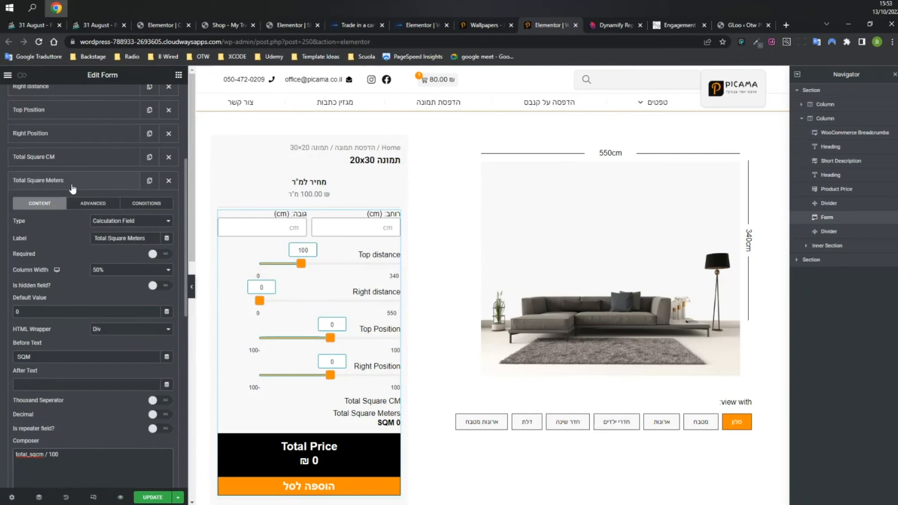
{"action": "left_click", "coordinate": [70, 159]}
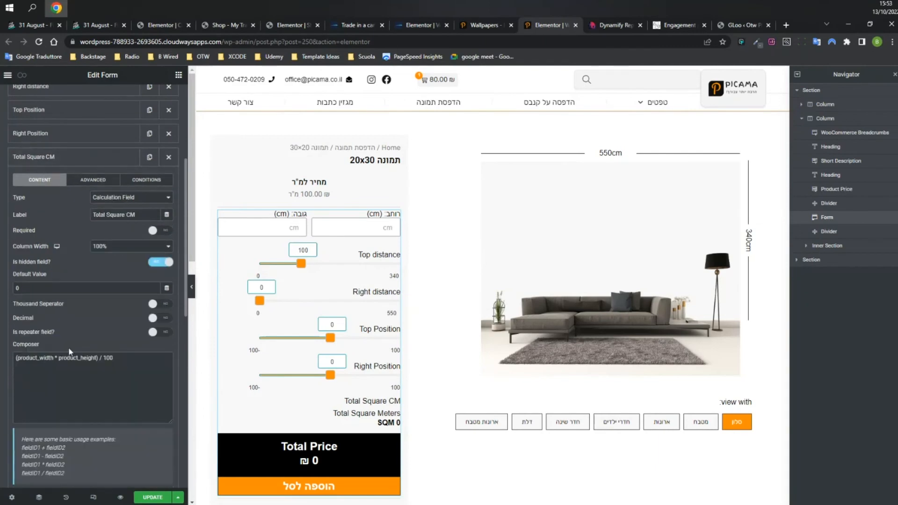
{"action": "left_click_drag", "start_coordinate": [55, 357], "coordinate": [16, 358]}
{"action": "left_click", "coordinate": [44, 357]}
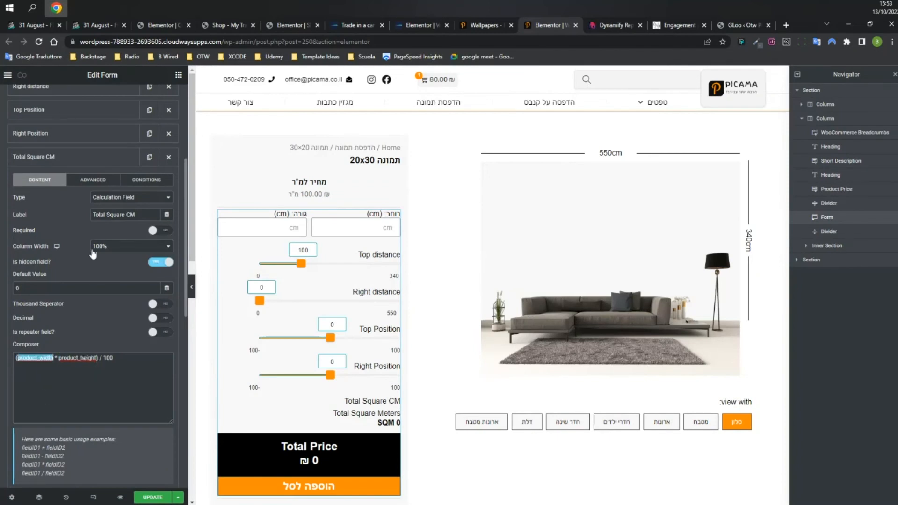
{"action": "scroll", "coordinate": [93, 255], "scroll_direction": "up", "scroll_amount": 4}
{"action": "left_click", "coordinate": [47, 206]}
{"action": "left_click", "coordinate": [92, 228]}
{"action": "left_click_drag", "start_coordinate": [134, 262], "coordinate": [91, 262]}
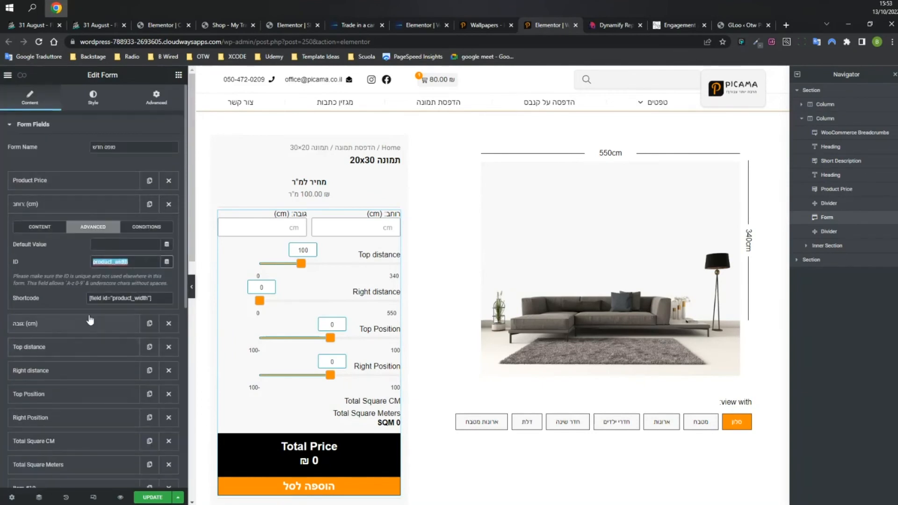
{"action": "left_click", "coordinate": [52, 207]}
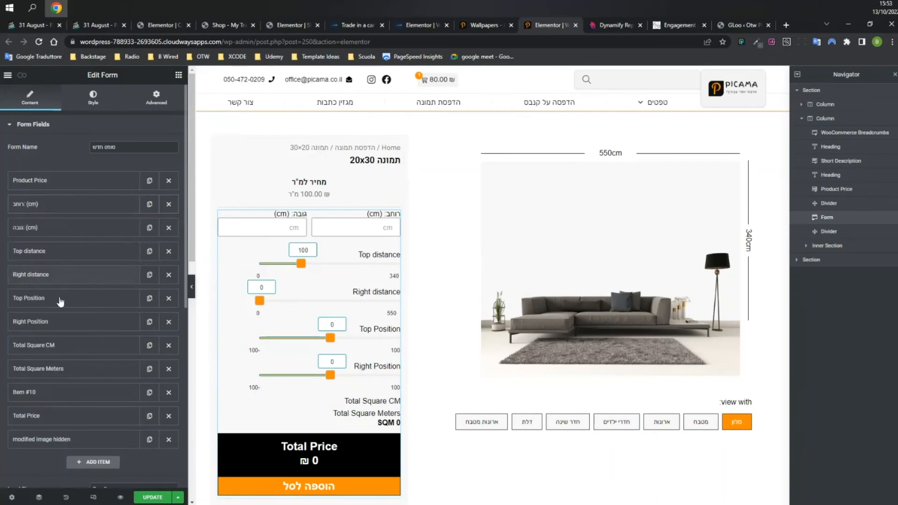
{"action": "scroll", "coordinate": [65, 262], "scroll_direction": "down", "scroll_amount": 2}
{"action": "left_click", "coordinate": [66, 252]}
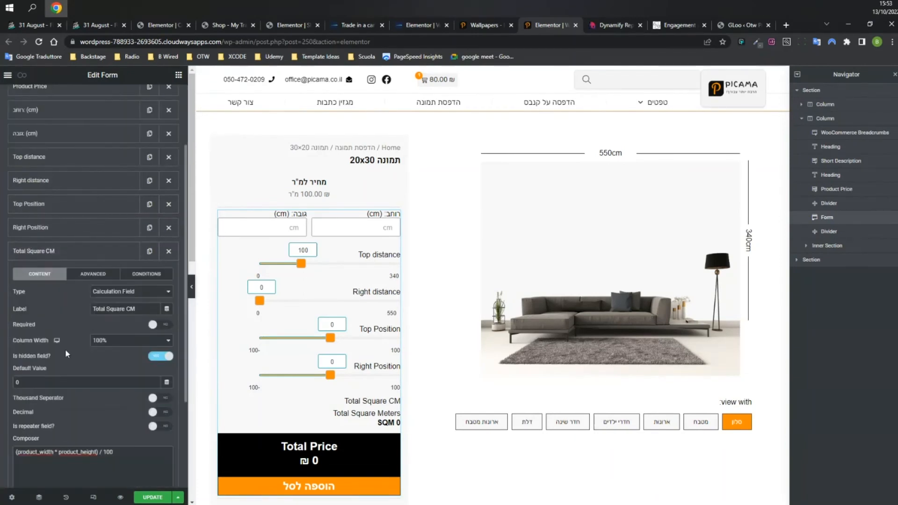
{"action": "scroll", "coordinate": [116, 392], "scroll_direction": "down", "scroll_amount": 3}
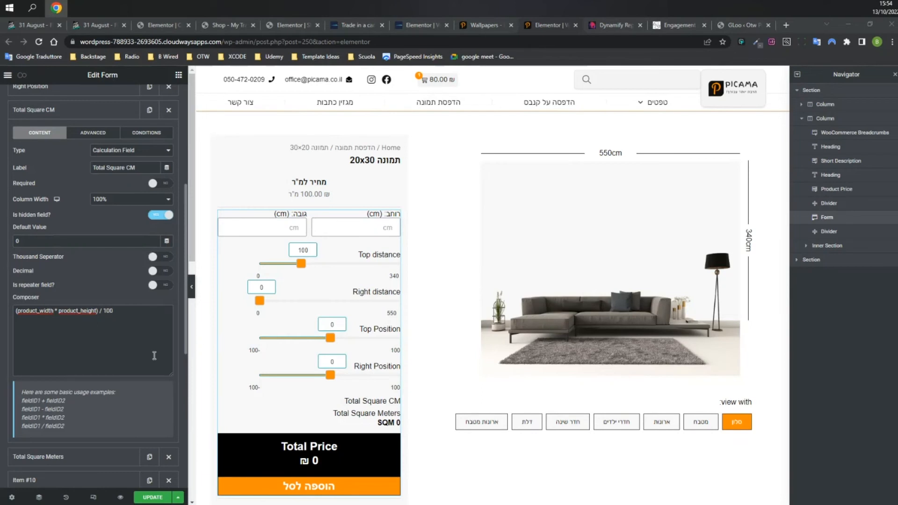
Switch on 'Is repeater field?' for the Total Square CM field.
{"action": "left_click", "coordinate": [161, 285]}
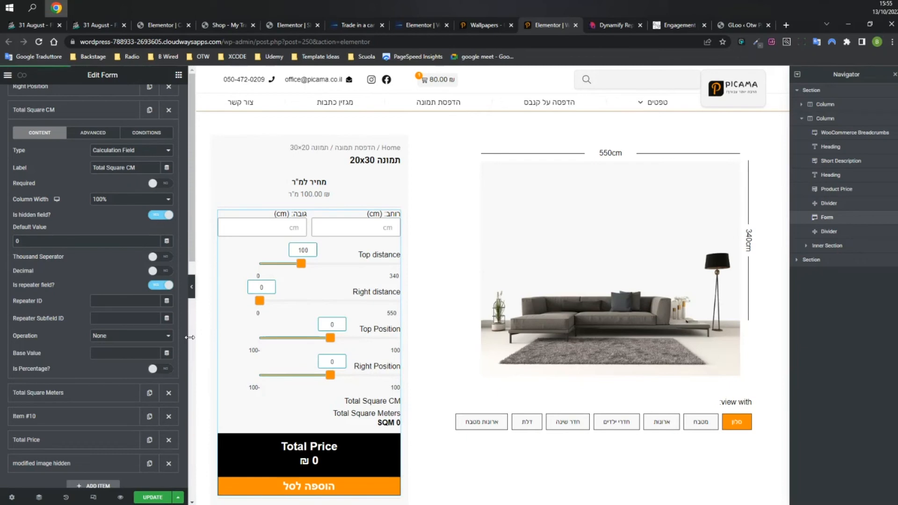
Set the repeater Operation to Addition (+) and switch on 'Is Percentage?'.
{"action": "left_click", "coordinate": [137, 336]}
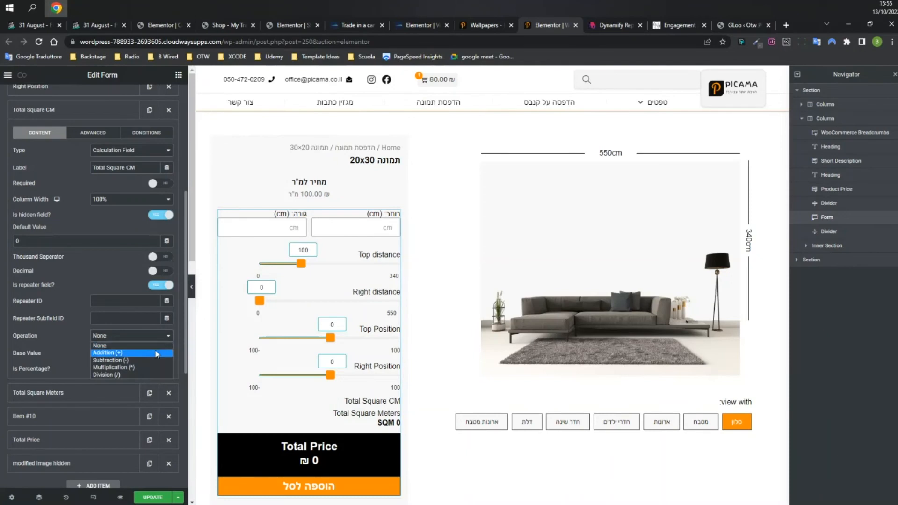
{"action": "left_click", "coordinate": [156, 350]}
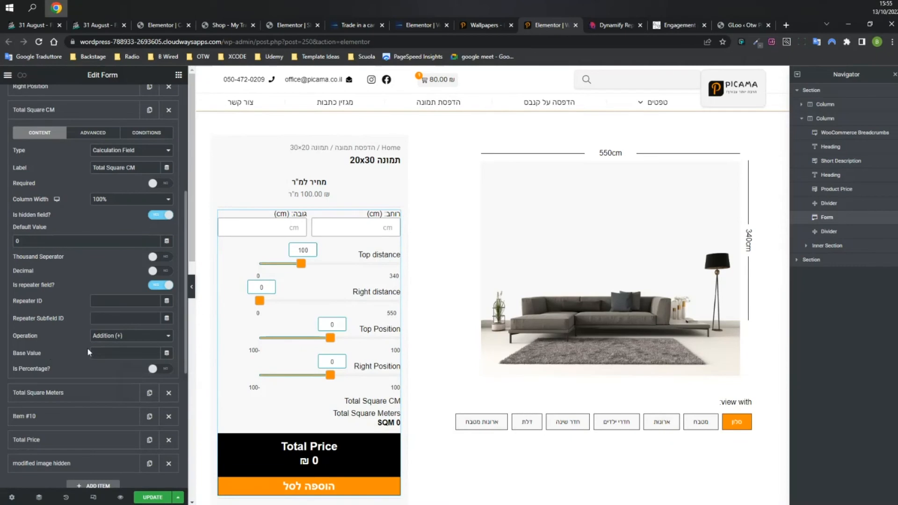
{"action": "left_click", "coordinate": [63, 354]}
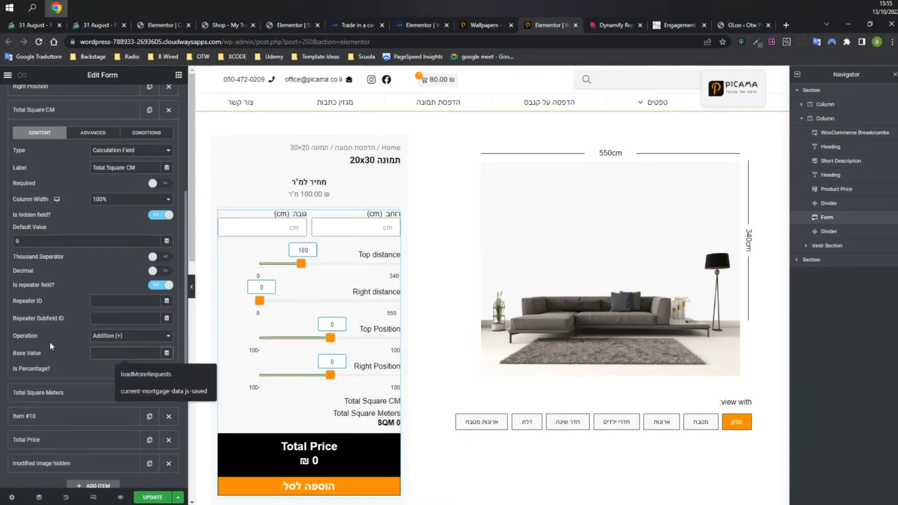
{"action": "left_click", "coordinate": [78, 368]}
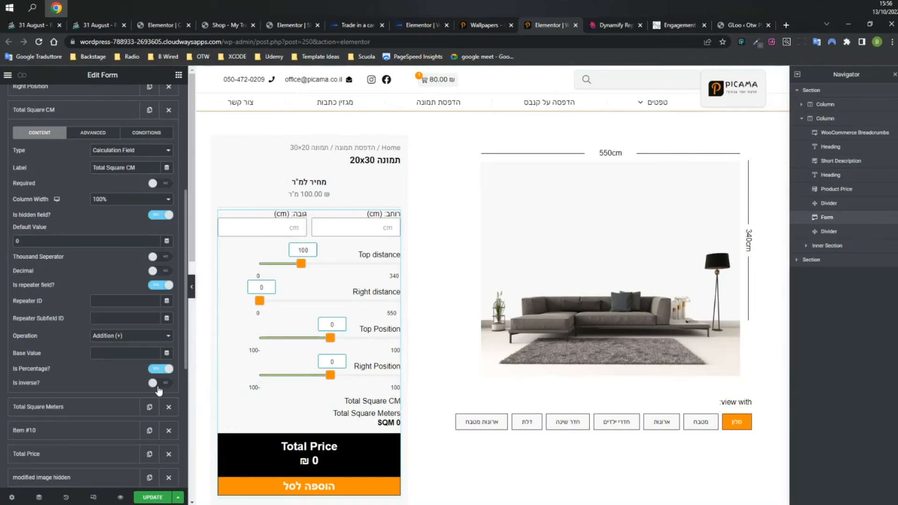
Reopen Total Square CM and read its field ID, total_sqcm.
{"action": "left_click", "coordinate": [37, 110]}
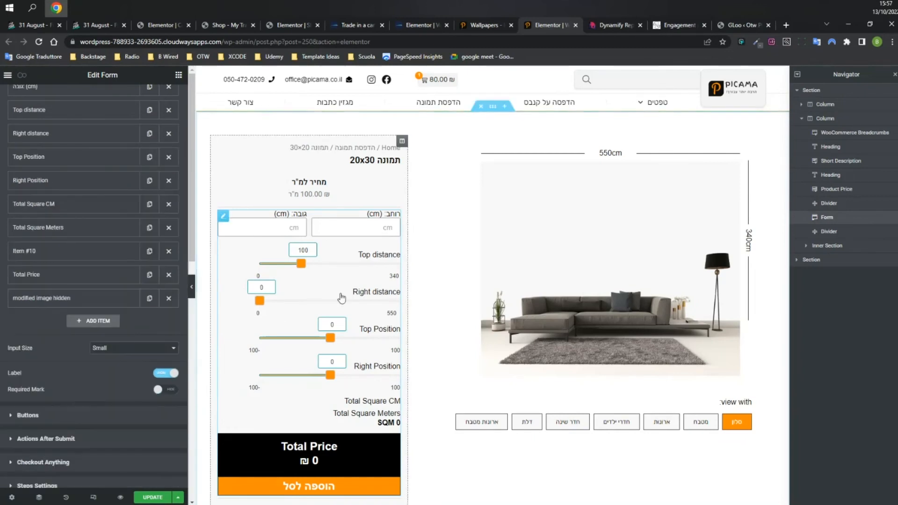
{"action": "left_click", "coordinate": [55, 206]}
{"action": "left_click_drag", "start_coordinate": [48, 407], "coordinate": [120, 410]}
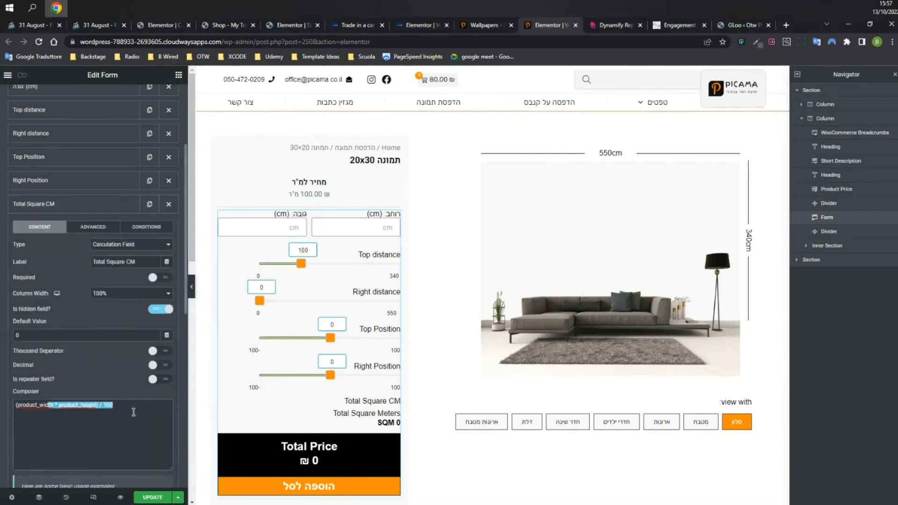
{"action": "left_click", "coordinate": [133, 412]}
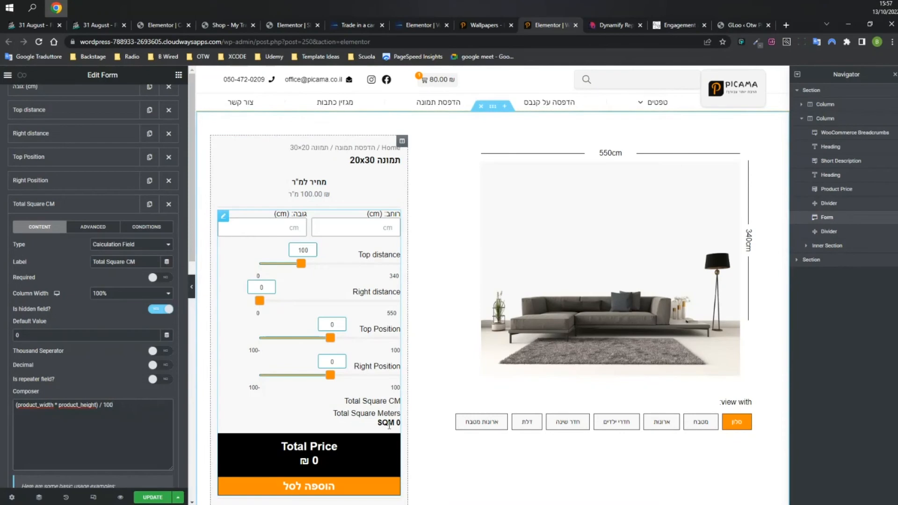
{"action": "left_click", "coordinate": [76, 205]}
{"action": "left_click", "coordinate": [70, 206]}
{"action": "left_click", "coordinate": [96, 227]}
{"action": "double_click", "coordinate": [122, 243]}
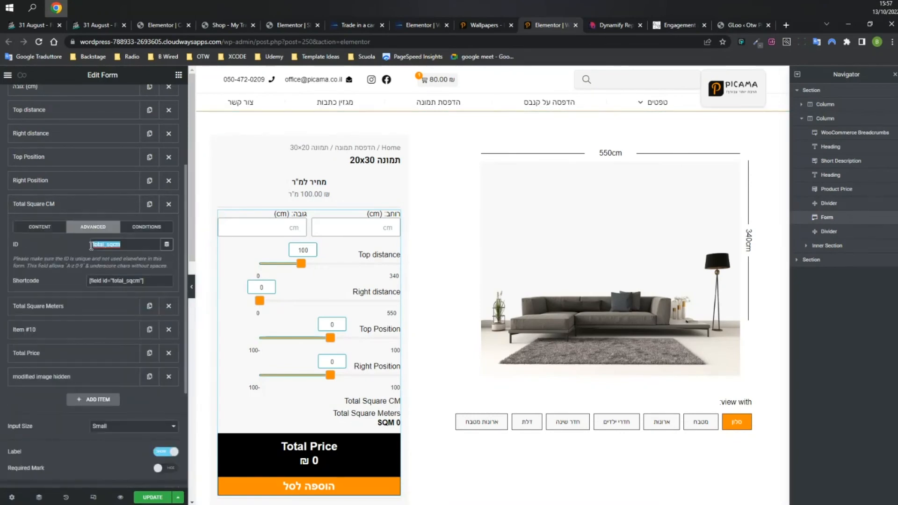
Inspect how the Total Square Meters Composer formula uses total_sqcm.
{"action": "left_click", "coordinate": [63, 307]}
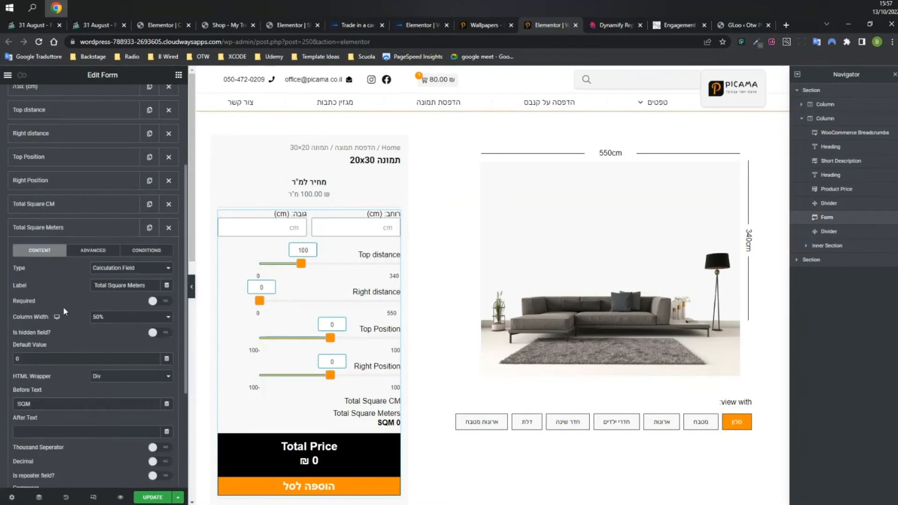
{"action": "scroll", "coordinate": [98, 314], "scroll_direction": "down", "scroll_amount": 2}
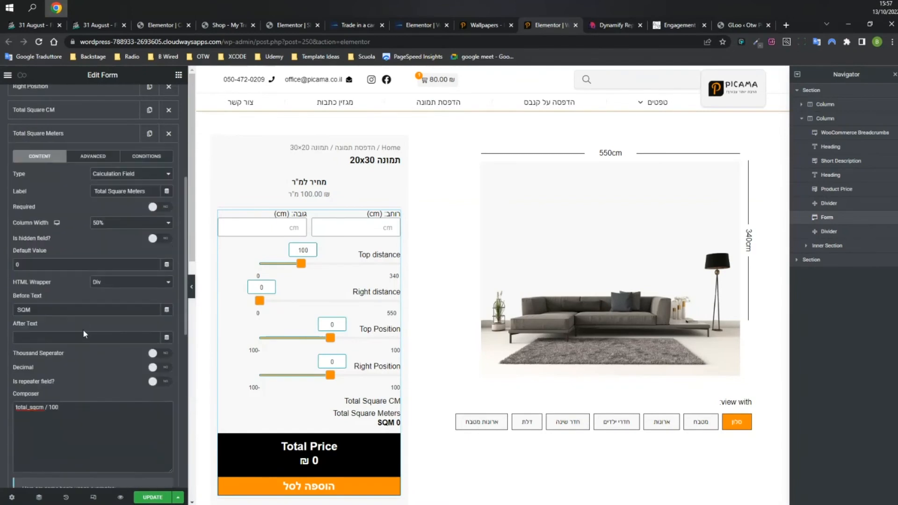
{"action": "left_click_drag", "start_coordinate": [46, 408], "coordinate": [16, 407]}
{"action": "left_click", "coordinate": [71, 406]}
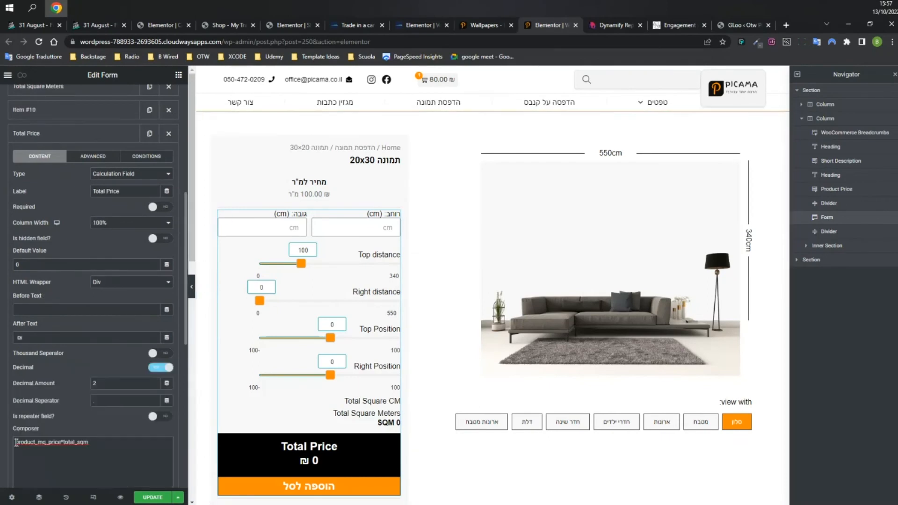
{"action": "left_click_drag", "start_coordinate": [16, 442], "coordinate": [60, 443]}
{"action": "scroll", "coordinate": [63, 232], "scroll_direction": "up", "scroll_amount": 6}
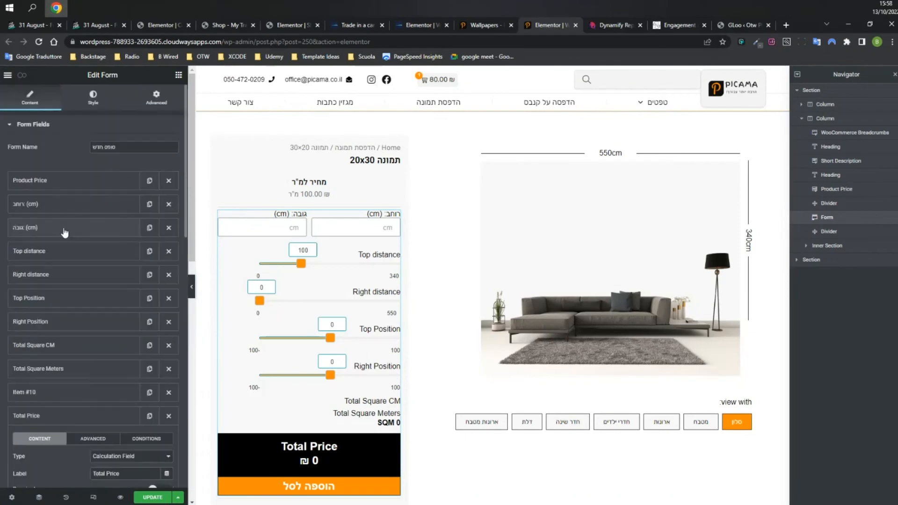
Check the Product Price ID and the Total Price formula multiplying product_mq_price by total_sqm.
{"action": "left_click", "coordinate": [65, 181]}
{"action": "left_click_drag", "start_coordinate": [118, 238], "coordinate": [92, 238]}
{"action": "scroll", "coordinate": [74, 281], "scroll_direction": "down", "scroll_amount": 2}
{"action": "scroll", "coordinate": [74, 280], "scroll_direction": "down", "scroll_amount": 5}
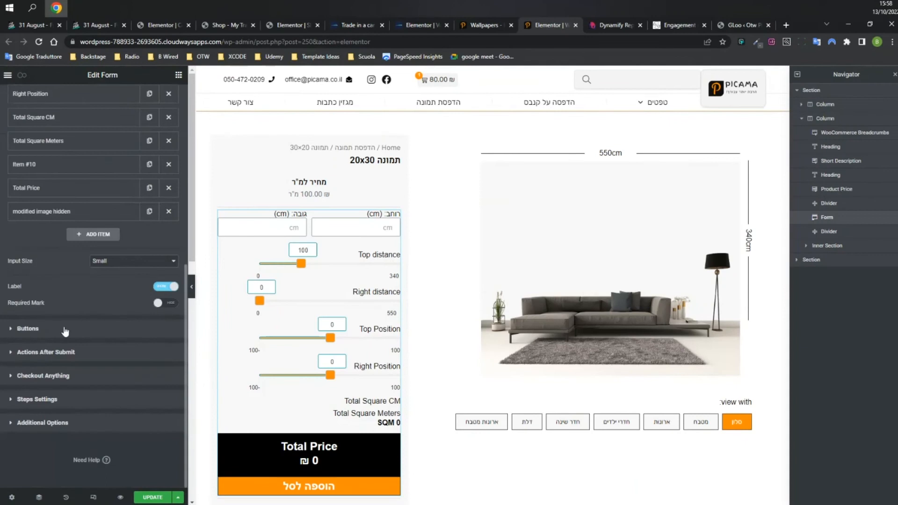
{"action": "left_click", "coordinate": [52, 189]}
{"action": "left_click_drag", "start_coordinate": [64, 401], "coordinate": [93, 401]}
{"action": "left_click", "coordinate": [104, 403]}
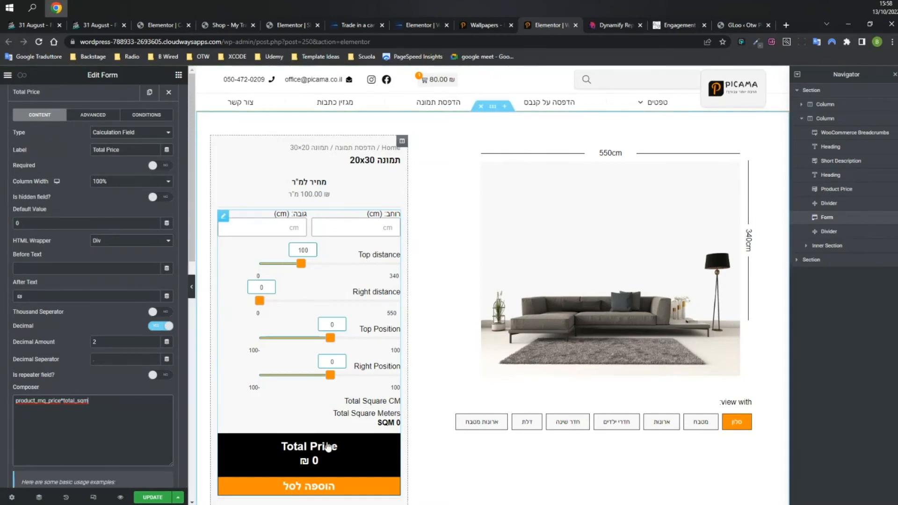
{"action": "scroll", "coordinate": [167, 402], "scroll_direction": "down", "scroll_amount": 4}
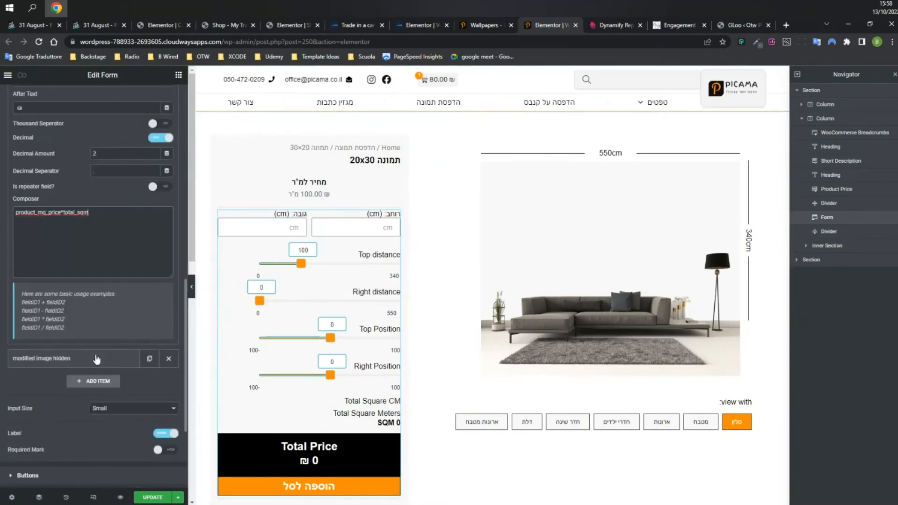
{"action": "scroll", "coordinate": [96, 358], "scroll_direction": "down", "scroll_amount": 3}
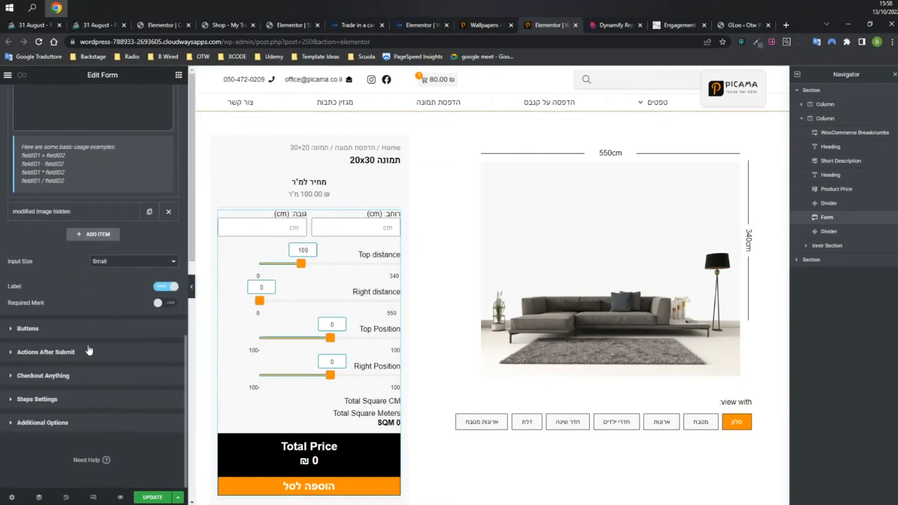
Review the form's Actions After Submit and the available submit actions.
{"action": "left_click", "coordinate": [64, 358]}
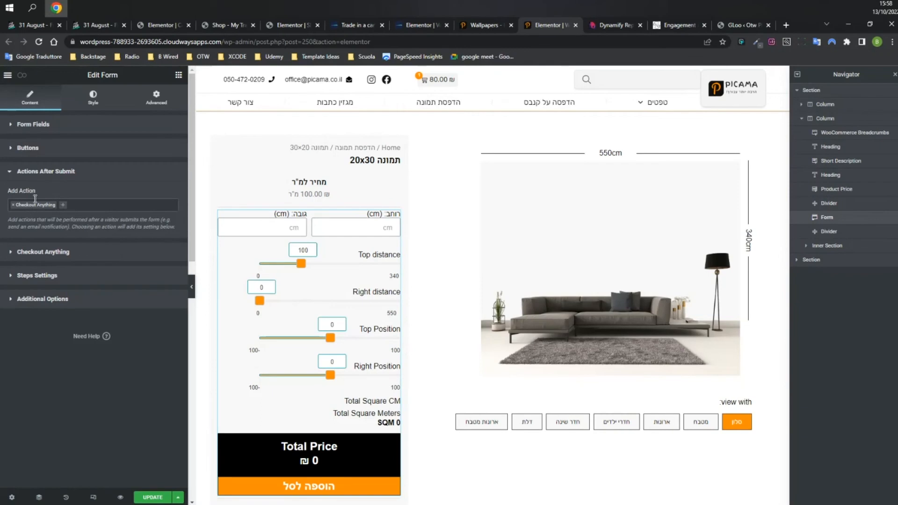
{"action": "left_click", "coordinate": [87, 205]}
{"action": "scroll", "coordinate": [82, 241], "scroll_direction": "down", "scroll_amount": 3}
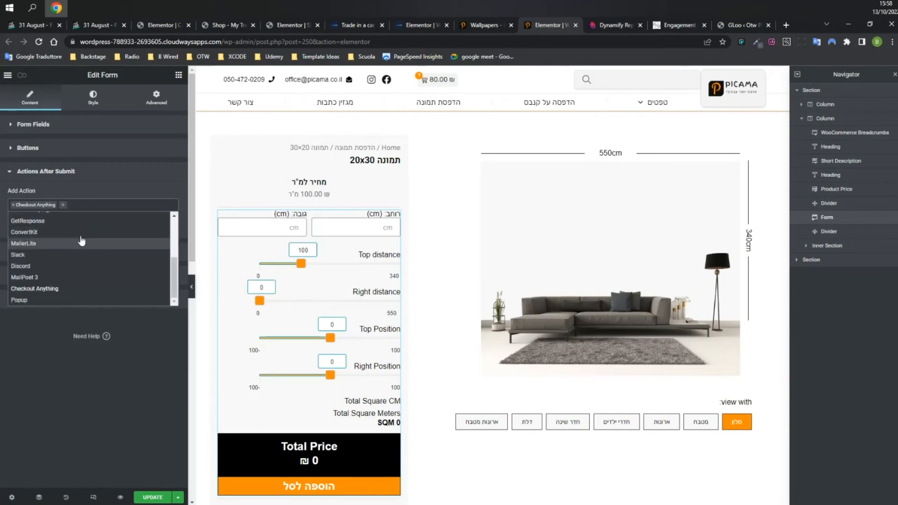
{"action": "left_click", "coordinate": [105, 200]}
Open Checkout Anything and confirm the Cart redirect and the Manual source.
{"action": "left_click", "coordinate": [64, 254]}
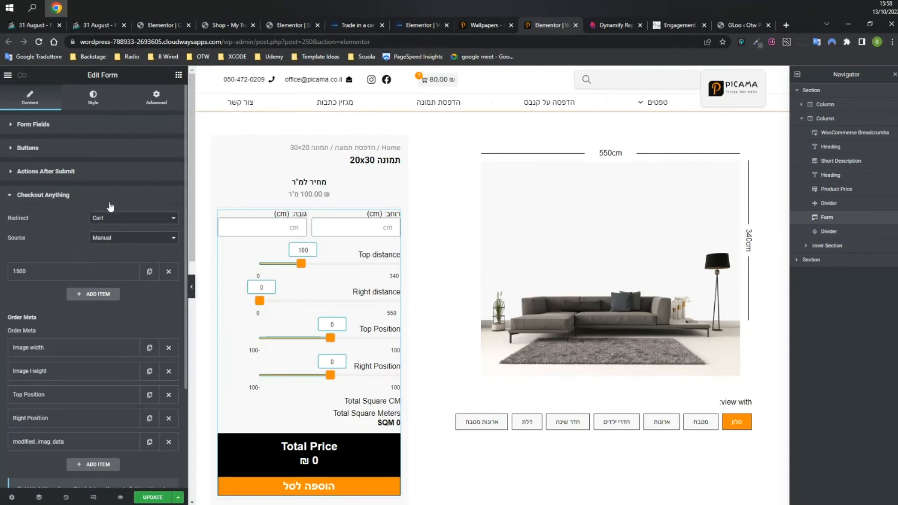
{"action": "left_click", "coordinate": [113, 219]}
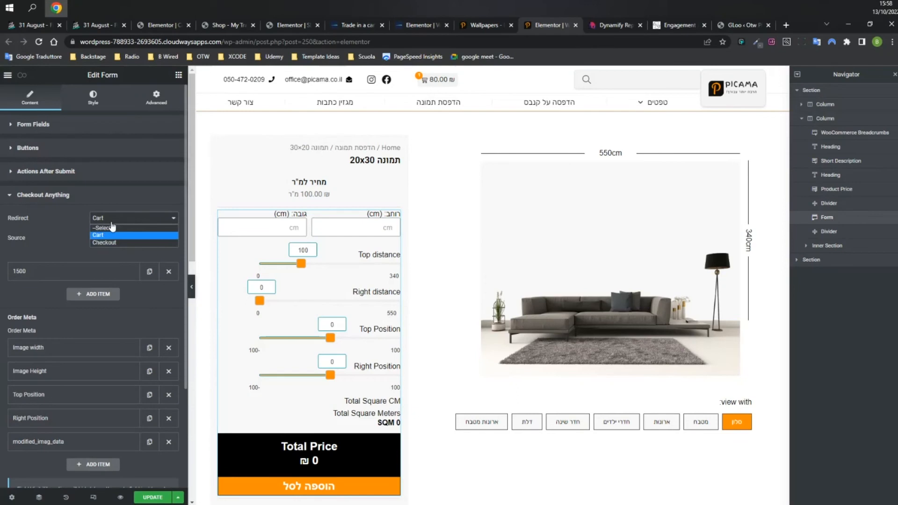
{"action": "left_click", "coordinate": [56, 230]}
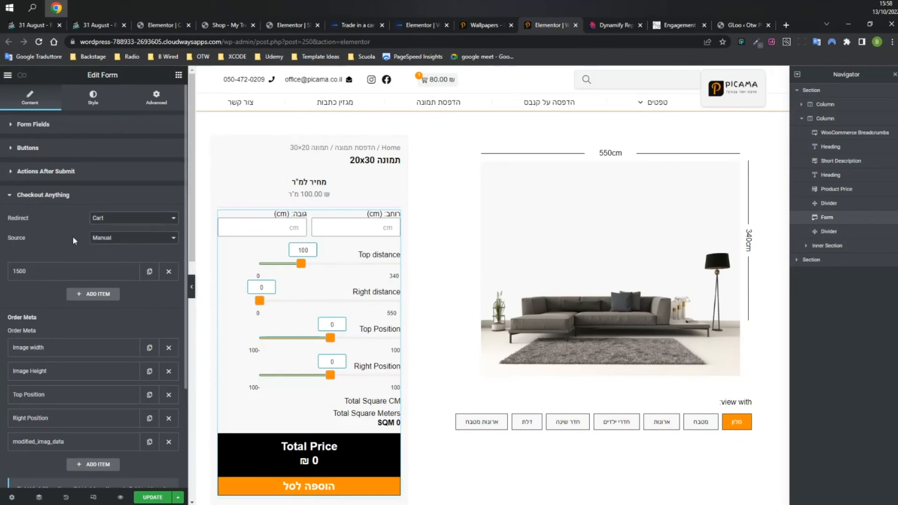
{"action": "left_click", "coordinate": [109, 239]}
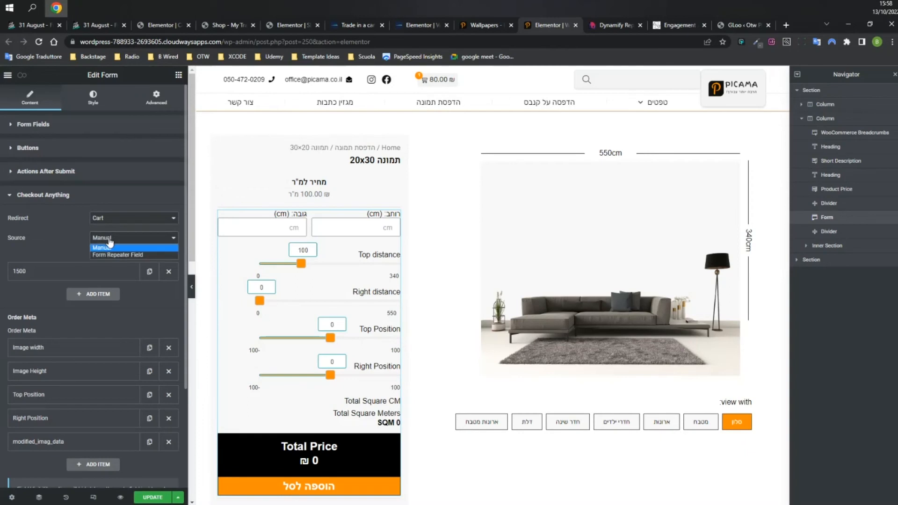
{"action": "left_click", "coordinate": [109, 242]}
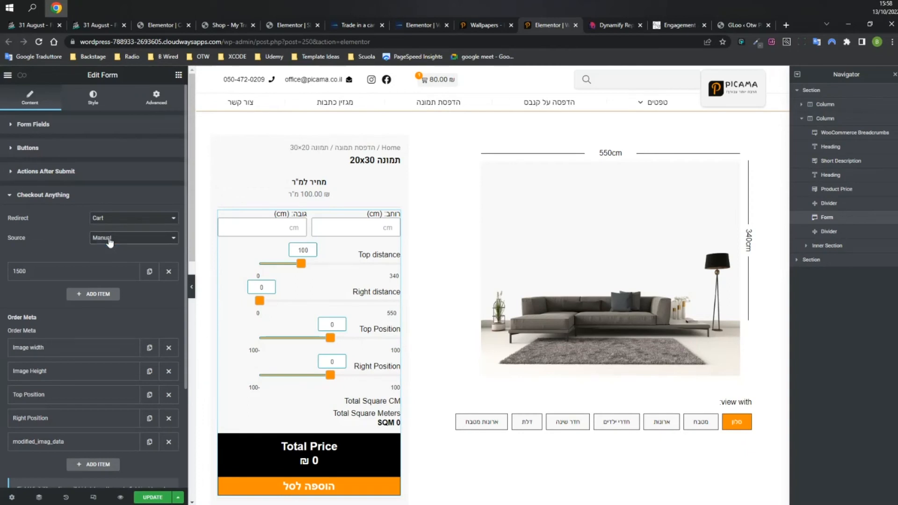
{"action": "left_click", "coordinate": [110, 242]}
{"action": "left_click", "coordinate": [109, 242]}
{"action": "left_click", "coordinate": [127, 240]}
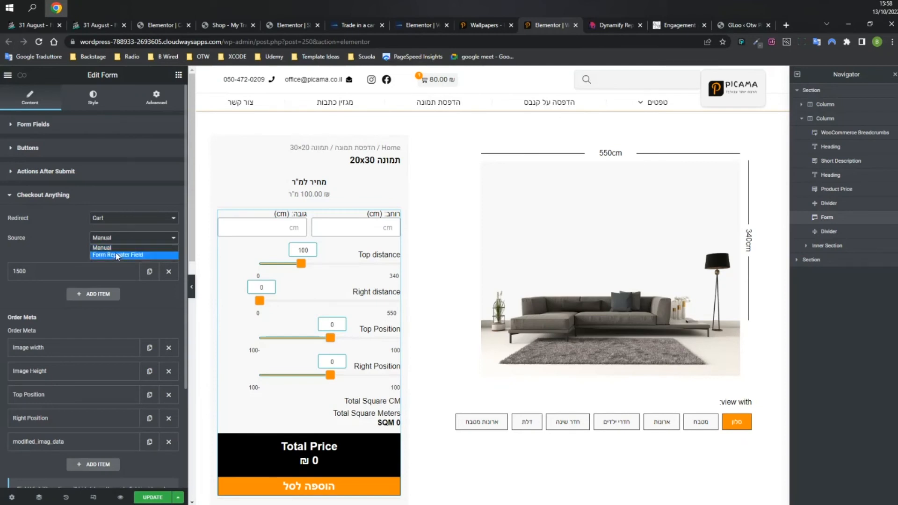
{"action": "left_click", "coordinate": [119, 254]}
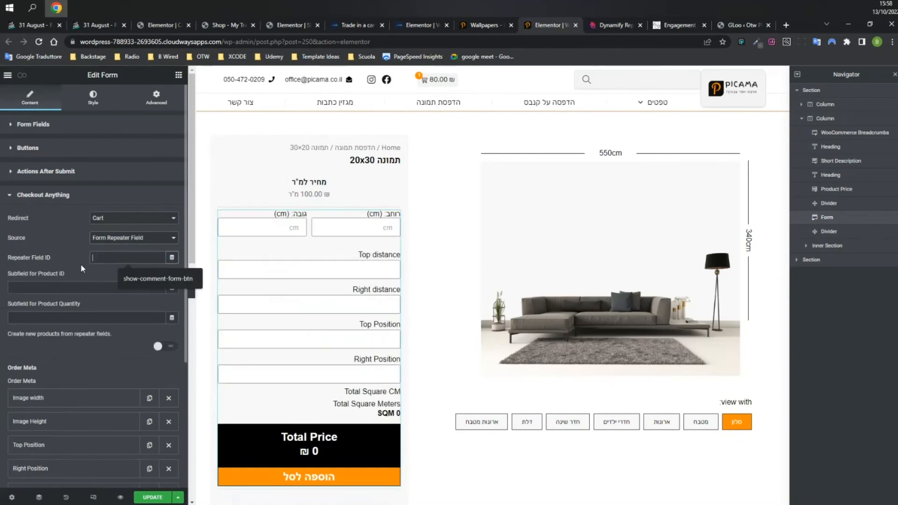
{"action": "left_click", "coordinate": [117, 239]}
{"action": "left_click", "coordinate": [114, 245]}
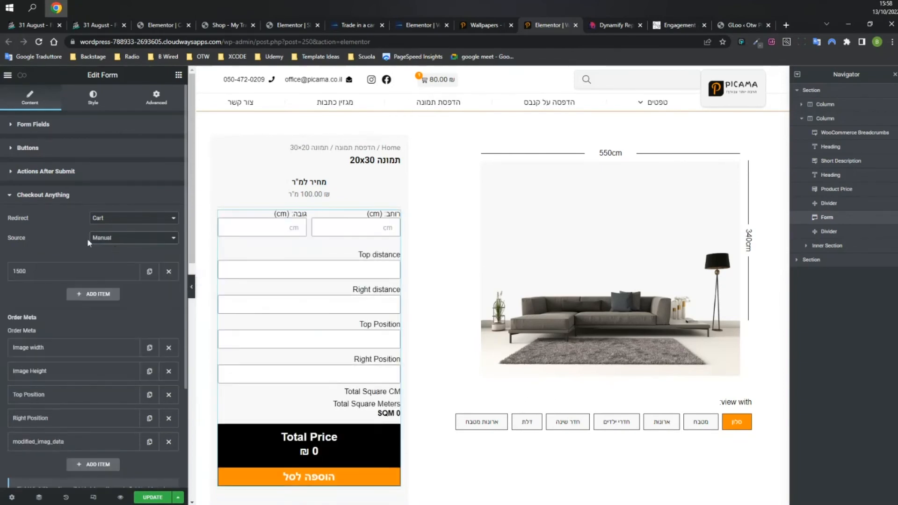
Expand the 1500 checkout item to review its Post ID product, quantity 1 and total_price price field.
{"action": "left_click", "coordinate": [76, 272]}
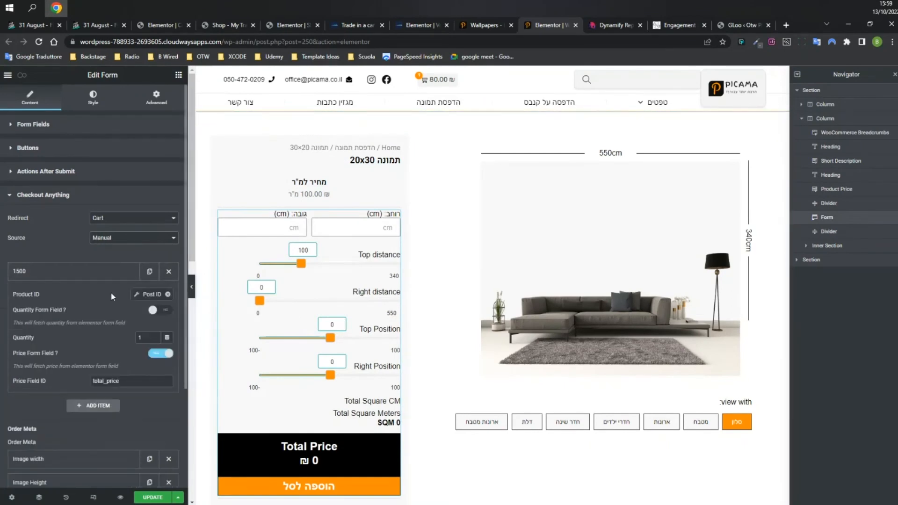
{"action": "left_click", "coordinate": [85, 271]}
{"action": "left_click", "coordinate": [79, 275]}
{"action": "scroll", "coordinate": [110, 343], "scroll_direction": "down", "scroll_amount": 1}
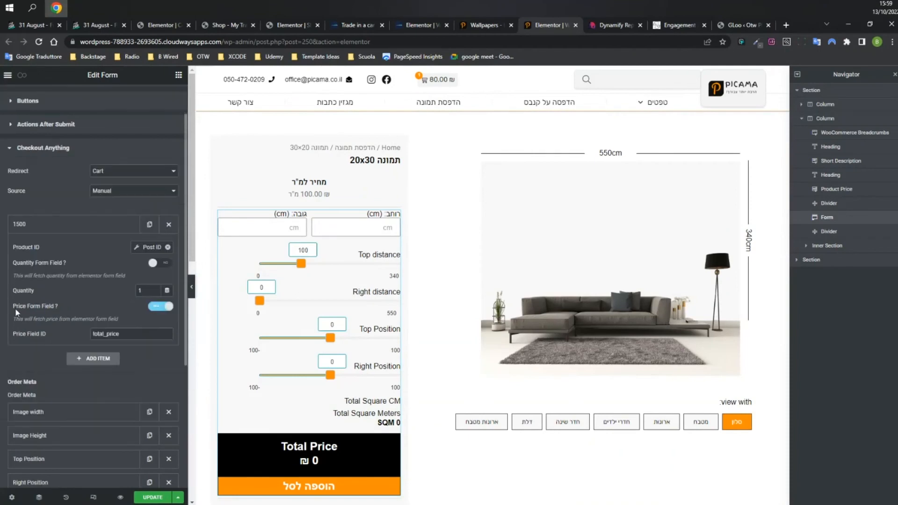
{"action": "left_click_drag", "start_coordinate": [130, 336], "coordinate": [80, 340]}
{"action": "left_click", "coordinate": [73, 324]}
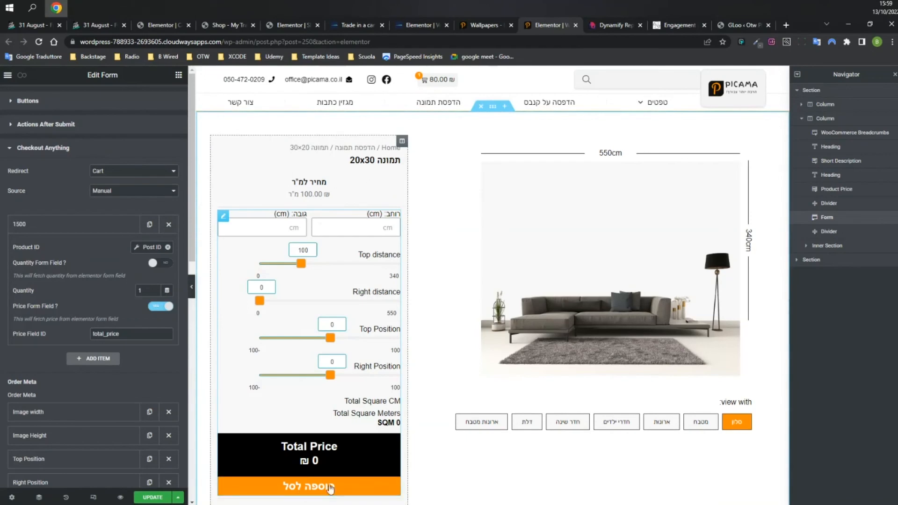
Expand the Image width order meta and check its product_width field ID, MM prefix and (cm) suffix.
{"action": "scroll", "coordinate": [70, 295], "scroll_direction": "down", "scroll_amount": 2}
{"action": "scroll", "coordinate": [70, 304], "scroll_direction": "down", "scroll_amount": 2}
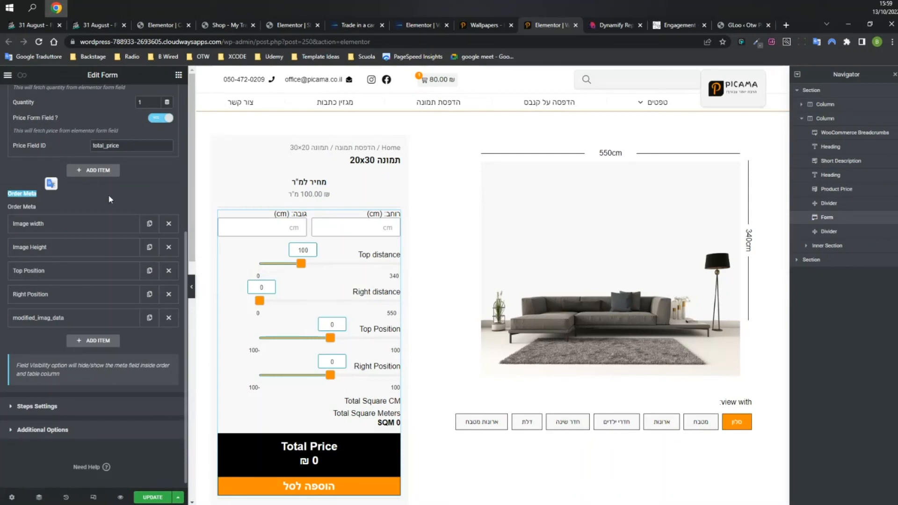
{"action": "left_click", "coordinate": [91, 228]}
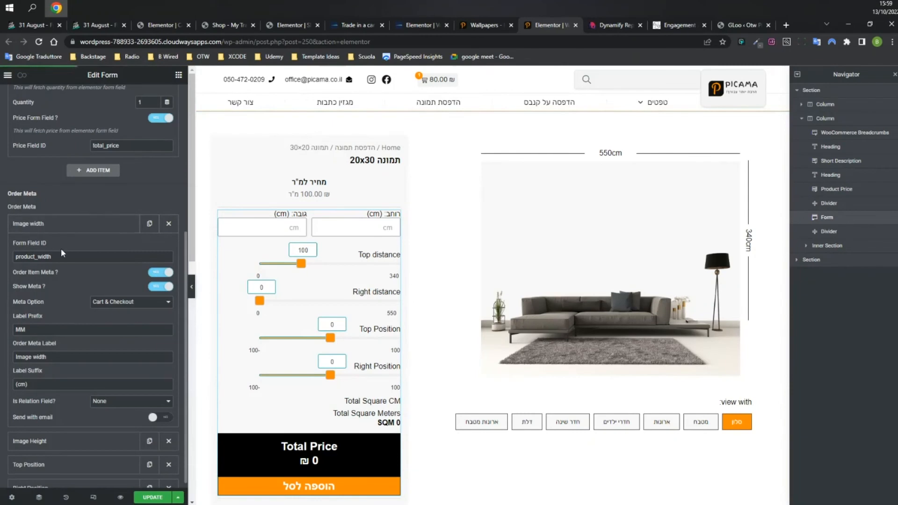
{"action": "left_click_drag", "start_coordinate": [16, 257], "coordinate": [91, 261]}
{"action": "left_click", "coordinate": [92, 260]}
{"action": "scroll", "coordinate": [90, 333], "scroll_direction": "down", "scroll_amount": 3}
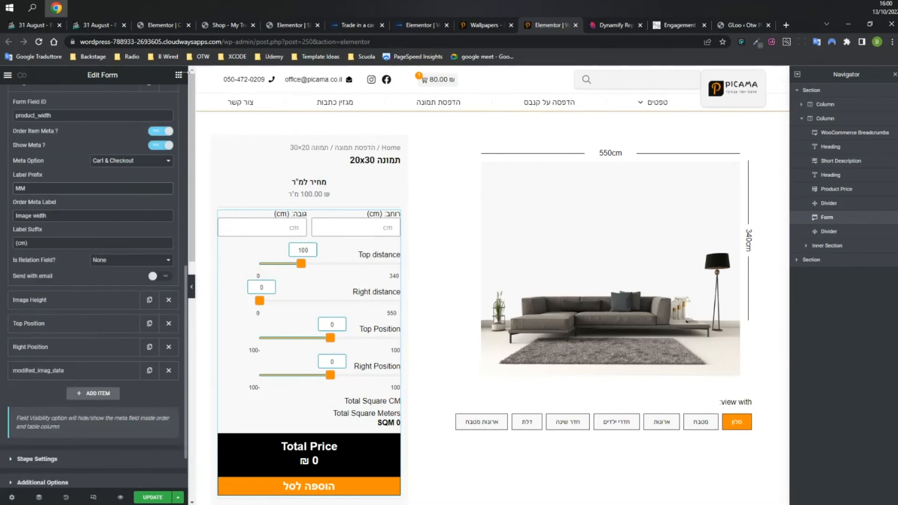
{"action": "left_click", "coordinate": [489, 28]}
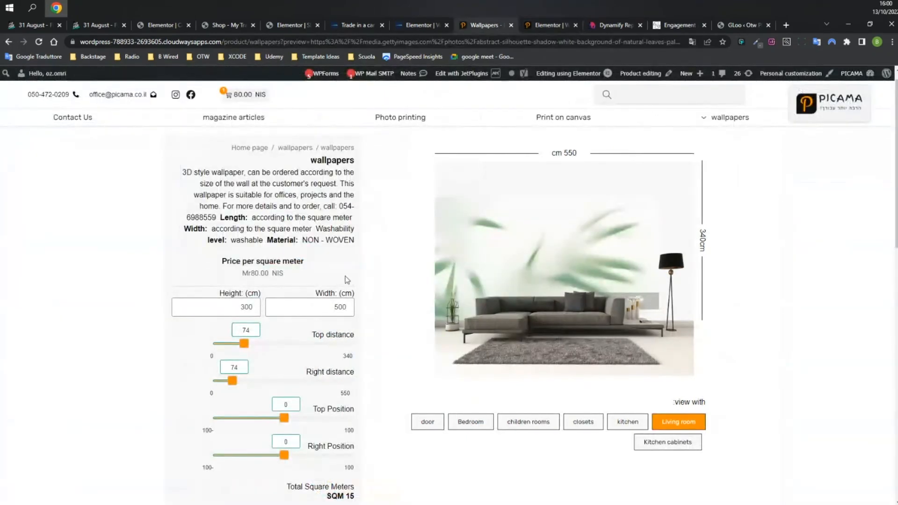
Add the sized wallpaper to the cart, confirm its 500 image width, and raise Top Position to 46.
{"action": "left_click", "coordinate": [245, 308]}
{"action": "scroll", "coordinate": [309, 300], "scroll_direction": "down", "scroll_amount": 5}
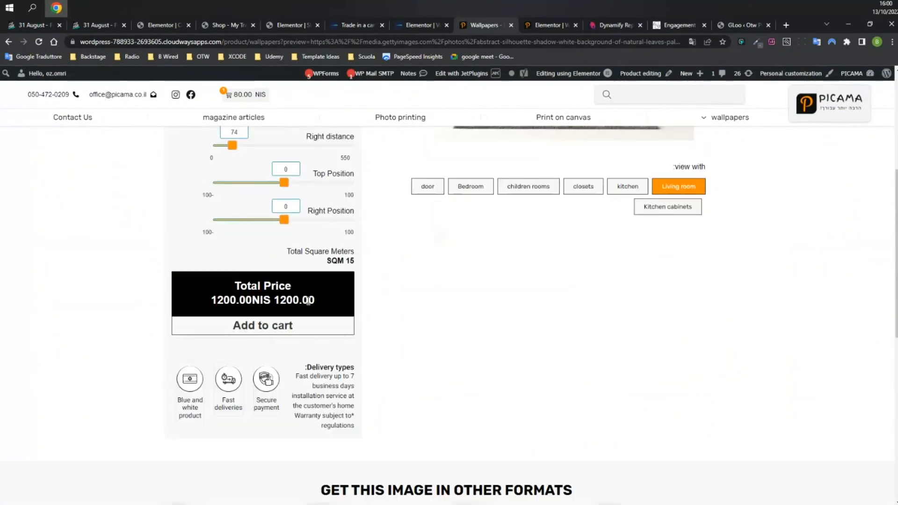
{"action": "left_click", "coordinate": [269, 325]}
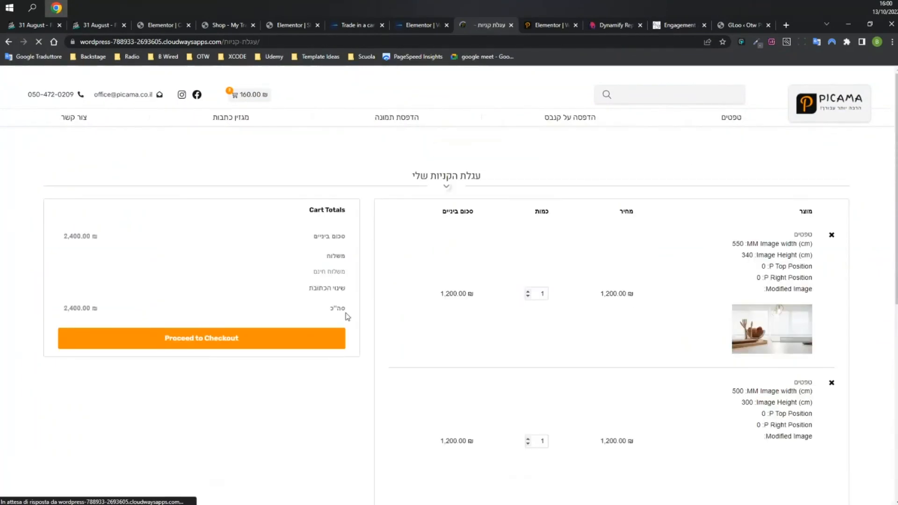
{"action": "left_click_drag", "start_coordinate": [224, 41], "coordinate": [355, 121]}
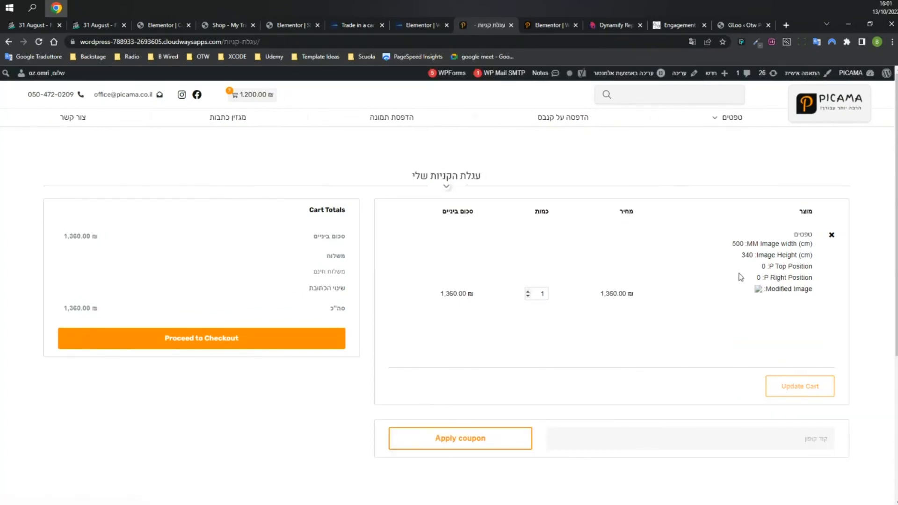
{"action": "double_click", "coordinate": [737, 243]}
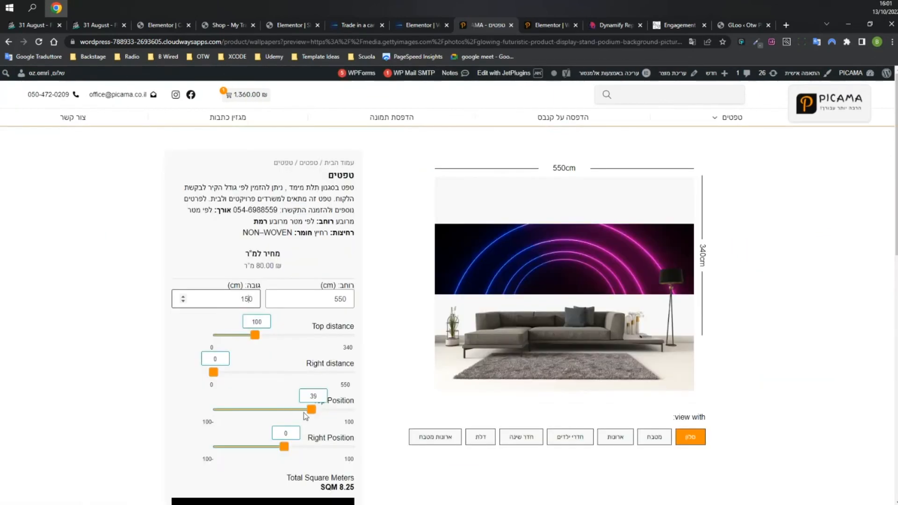
{"action": "mouse_move", "coordinate": [312, 414]}
{"action": "left_mouse_down"}
{"action": "mouse_move", "coordinate": [325, 410]}
{"action": "mouse_move", "coordinate": [317, 410]}
{"action": "left_mouse_up"}
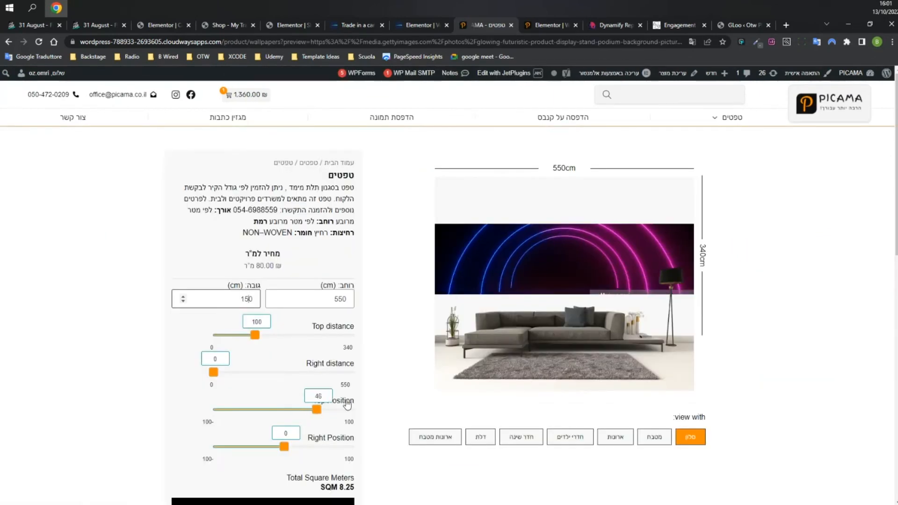
Open the mini cart from the wallpaper product page and proceed to checkout.
{"action": "left_click", "coordinate": [542, 27]}
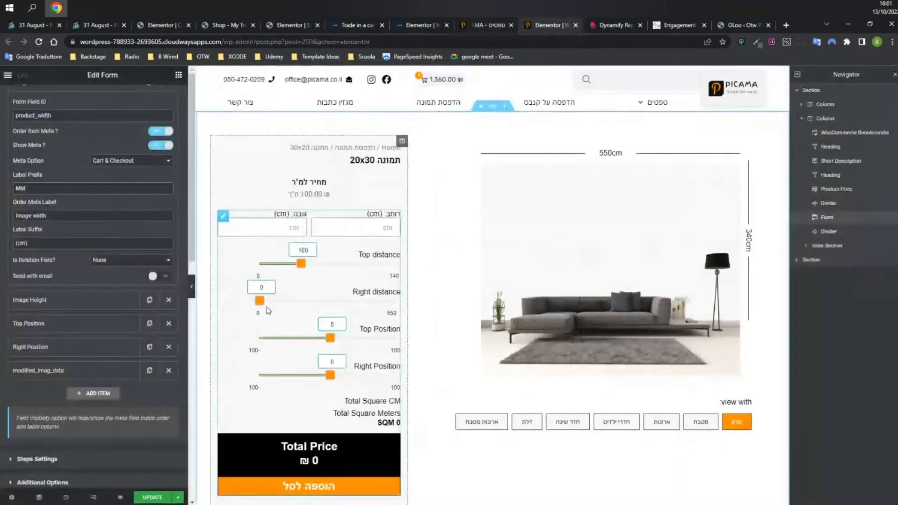
{"action": "left_click", "coordinate": [489, 40]}
{"action": "left_click", "coordinate": [487, 26]}
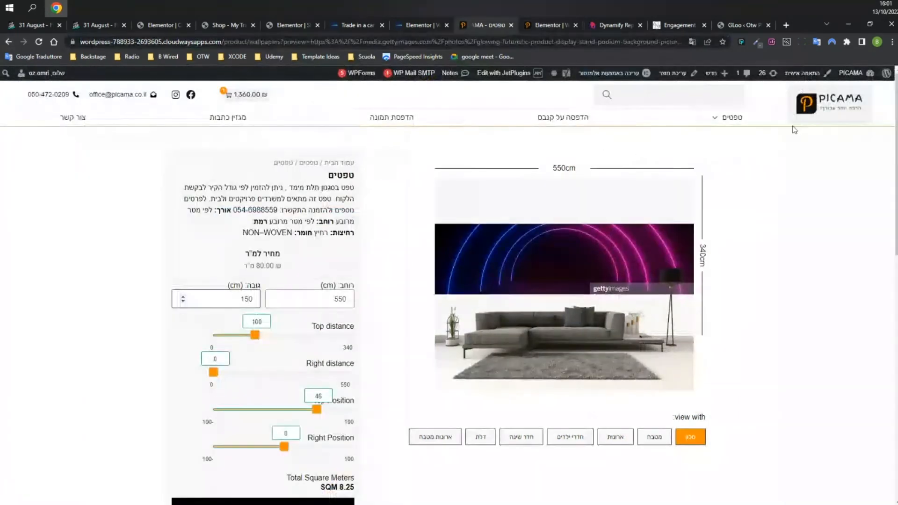
{"action": "left_click", "coordinate": [243, 95]}
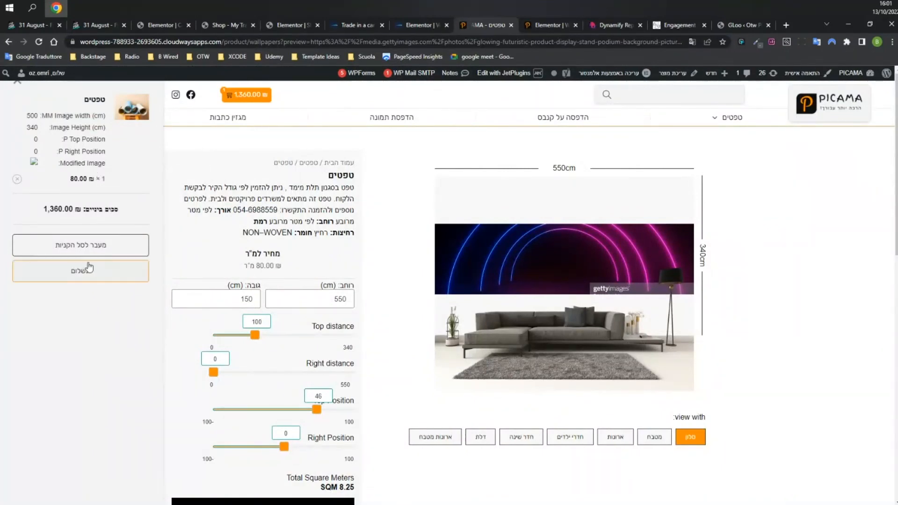
{"action": "left_click", "coordinate": [89, 268]}
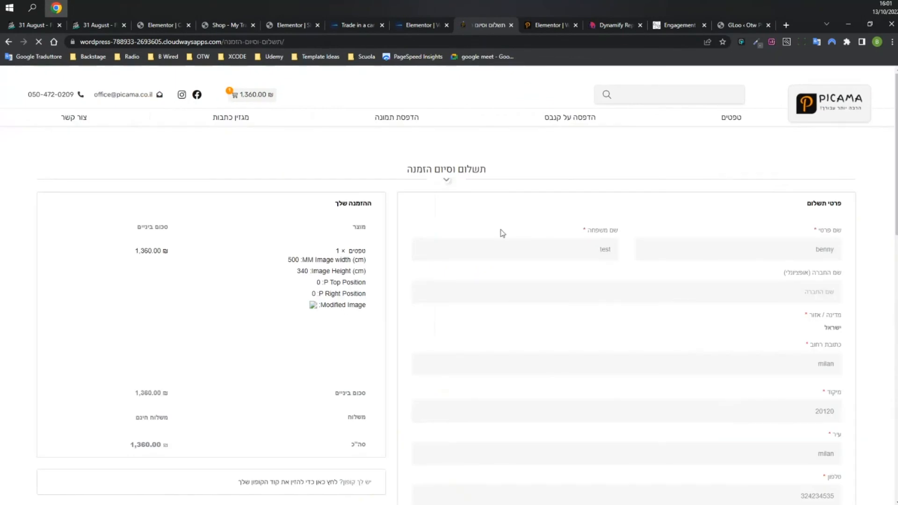
Review the wallpaper's width, height and position in the checkout order summary, then return to Elementor.
{"action": "scroll", "coordinate": [501, 266], "scroll_direction": "down", "scroll_amount": 2}
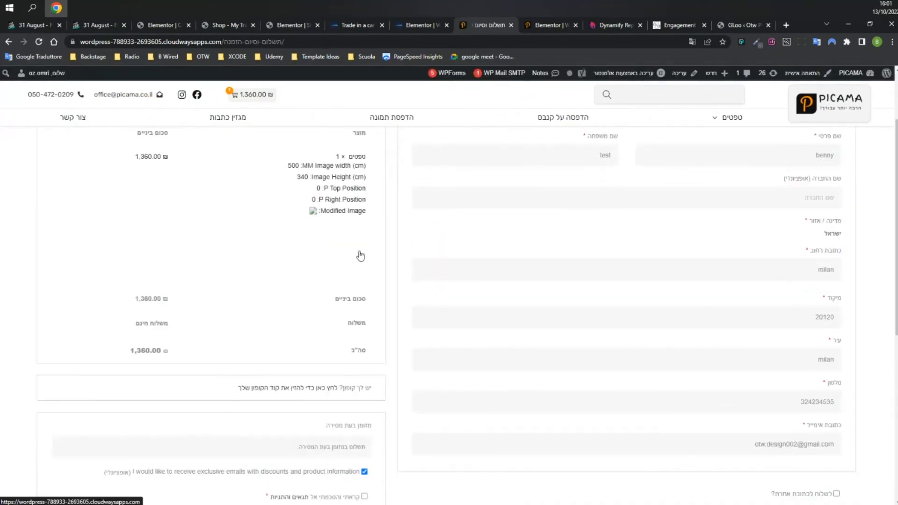
{"action": "scroll", "coordinate": [600, 237], "scroll_direction": "down", "scroll_amount": 4}
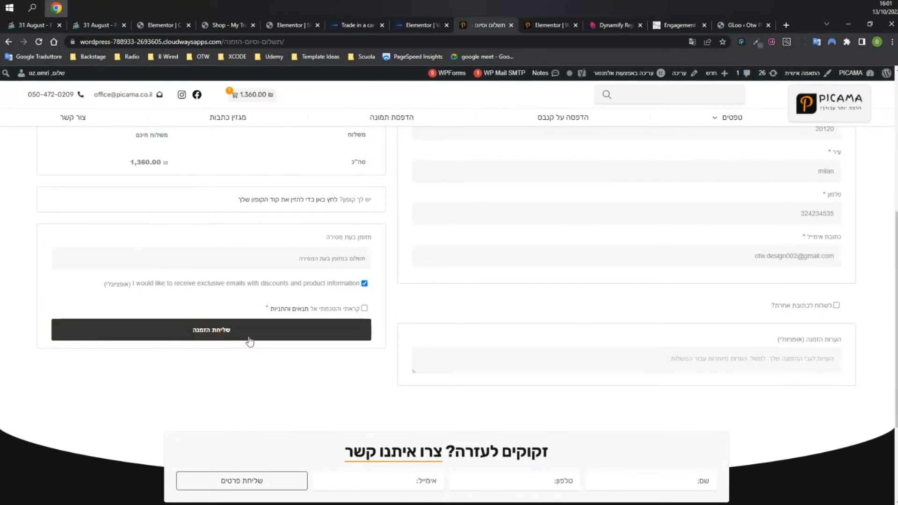
{"action": "scroll", "coordinate": [249, 342], "scroll_direction": "up", "scroll_amount": 4}
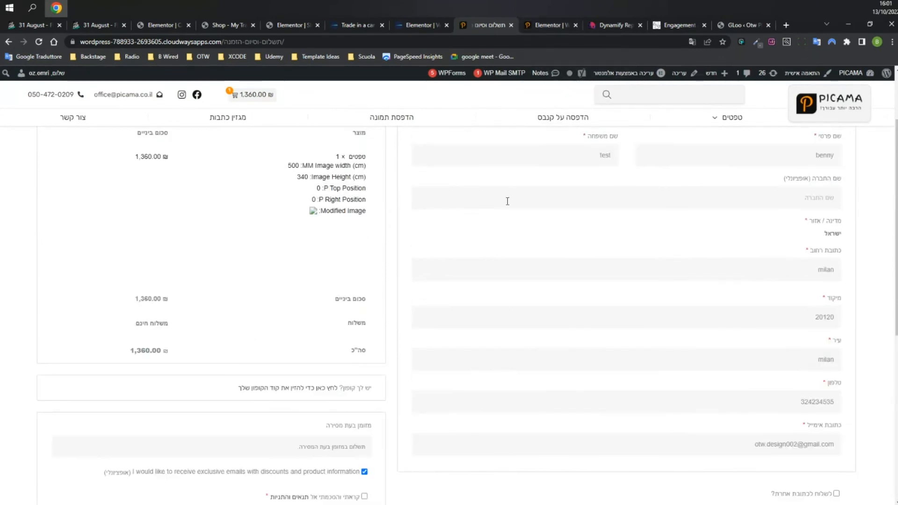
{"action": "left_click", "coordinate": [535, 25]}
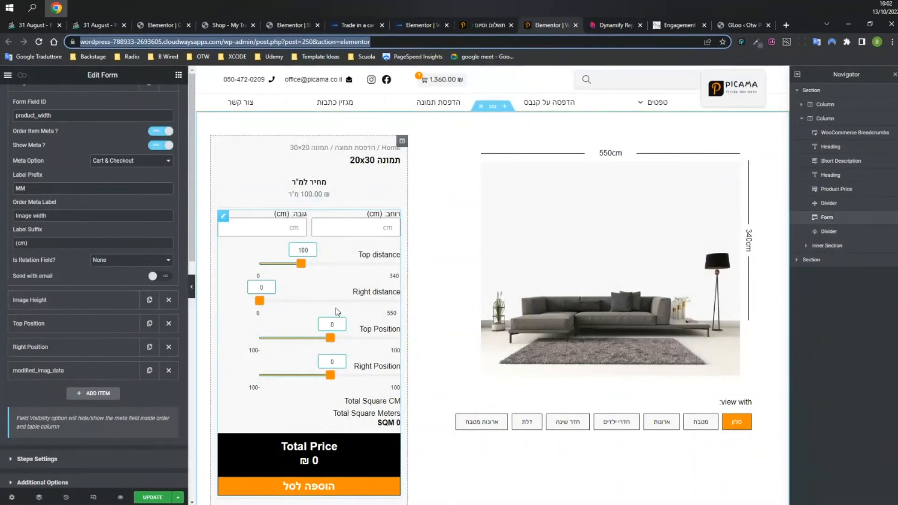
Add a new order meta entry to the product form and compare it with the checkout details.
{"action": "left_click", "coordinate": [223, 217]}
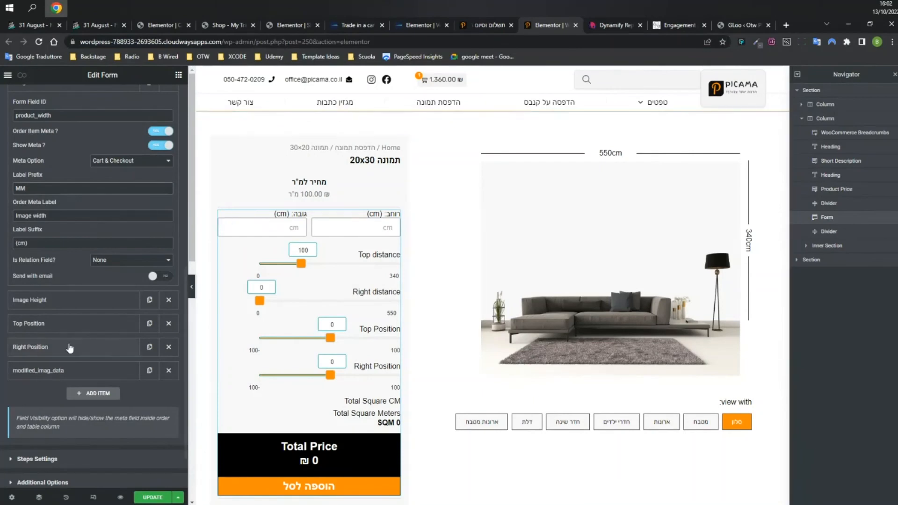
{"action": "scroll", "coordinate": [73, 330], "scroll_direction": "down", "scroll_amount": 2}
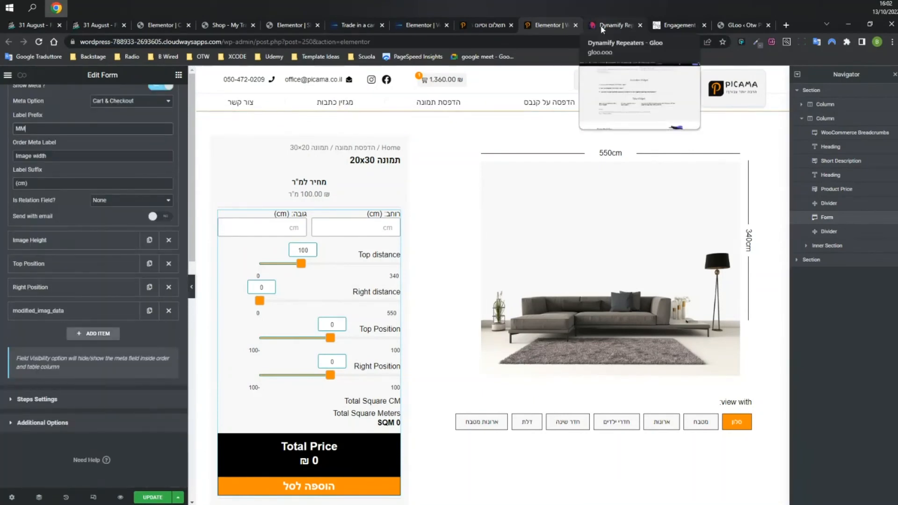
{"action": "left_click", "coordinate": [93, 334]}
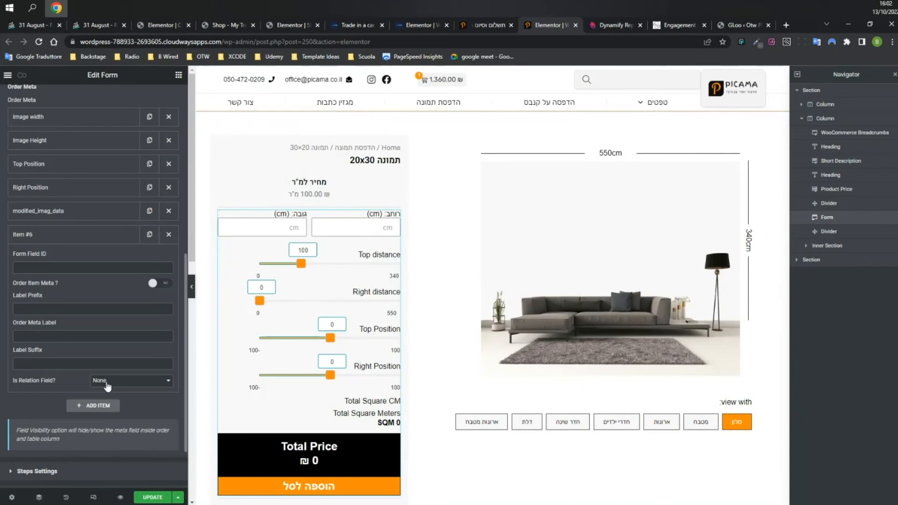
{"action": "left_click", "coordinate": [490, 24]}
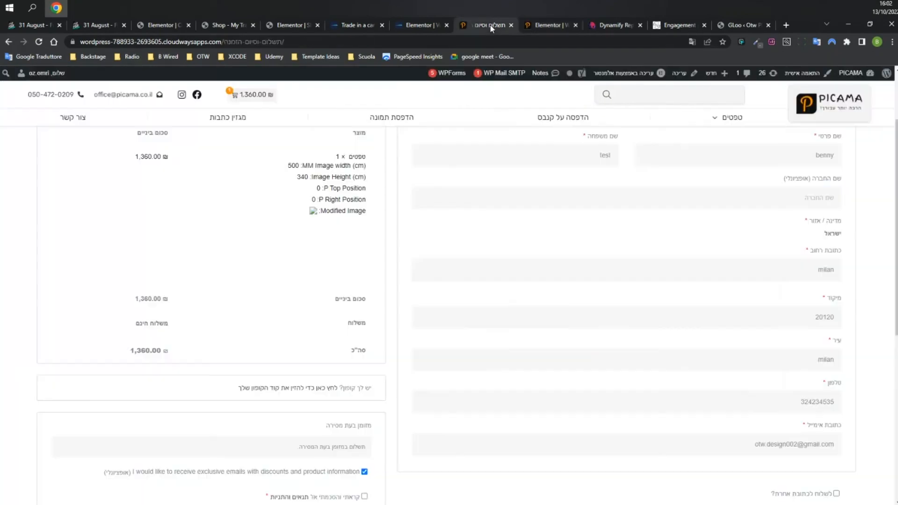
{"action": "left_click", "coordinate": [545, 24]}
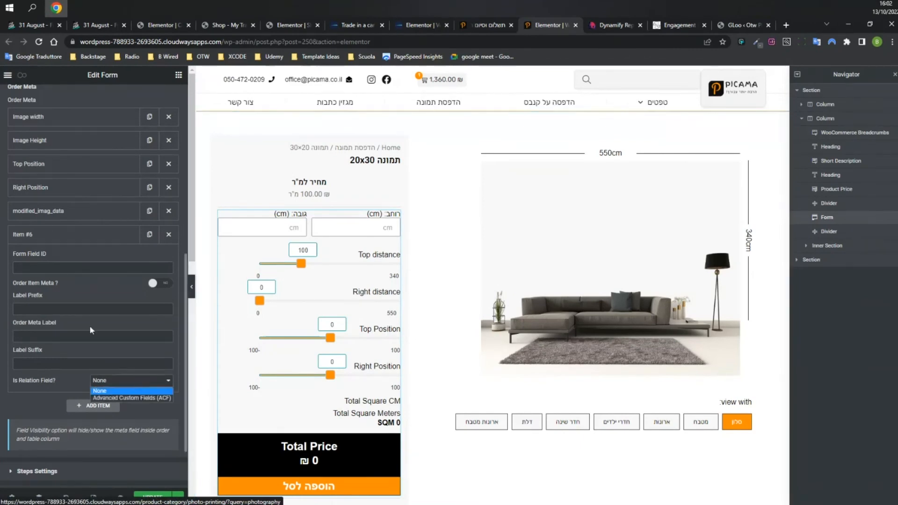
Set Item #6's Is Relation Field to ACF, then delete Item #6 from the form.
{"action": "left_click", "coordinate": [89, 308]}
{"action": "left_click", "coordinate": [57, 269]}
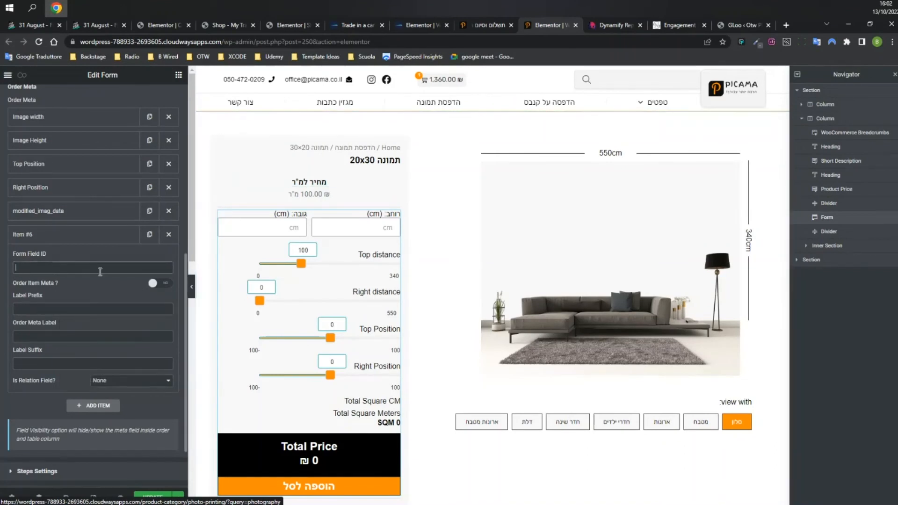
{"action": "left_click", "coordinate": [120, 384]}
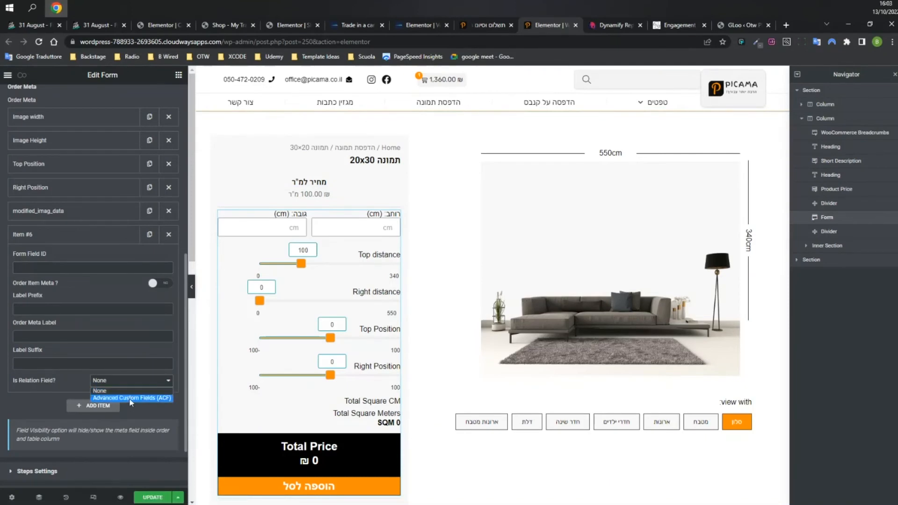
{"action": "left_click", "coordinate": [131, 399]}
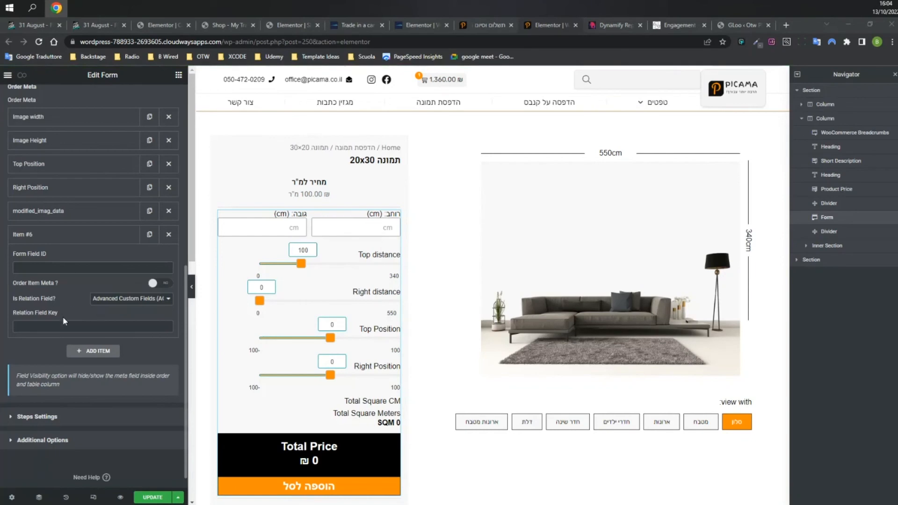
{"action": "left_click", "coordinate": [169, 234]}
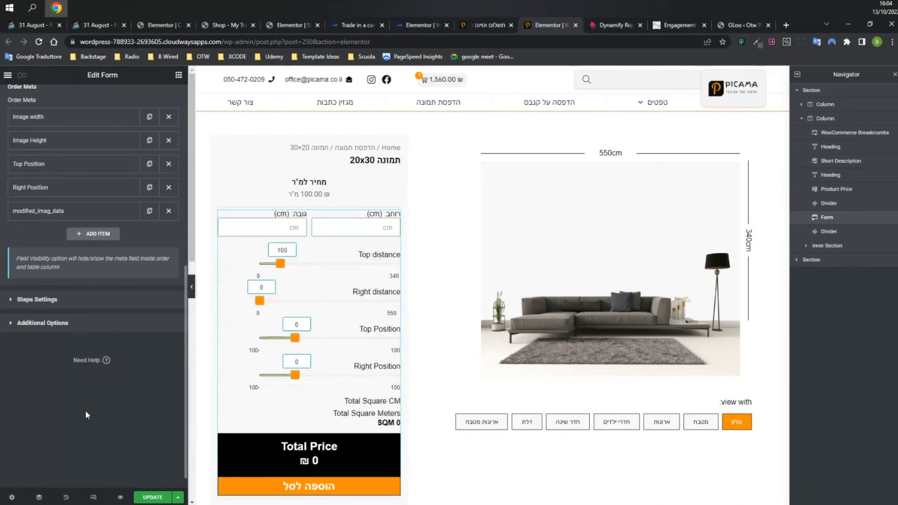
{"action": "key", "text": "ctrl+Tab"}
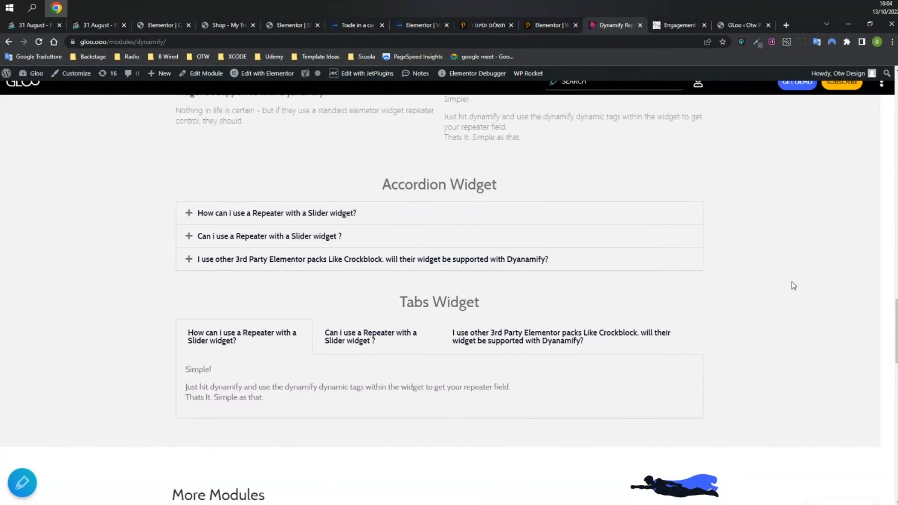
Expand and collapse the first two Dynamify accordion questions on the demo page.
{"action": "scroll", "coordinate": [794, 281], "scroll_direction": "up", "scroll_amount": 3}
{"action": "scroll", "coordinate": [803, 286], "scroll_direction": "up", "scroll_amount": 10}
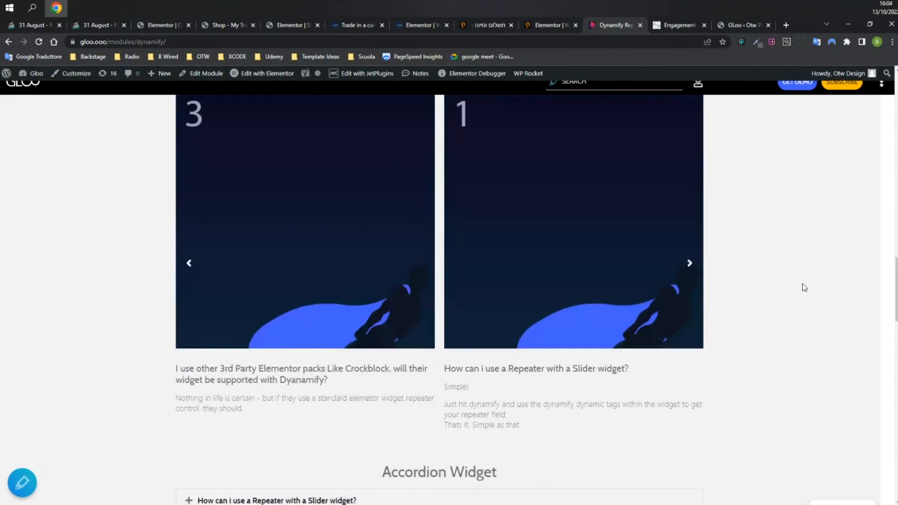
{"action": "scroll", "coordinate": [803, 287], "scroll_direction": "up", "scroll_amount": 1}
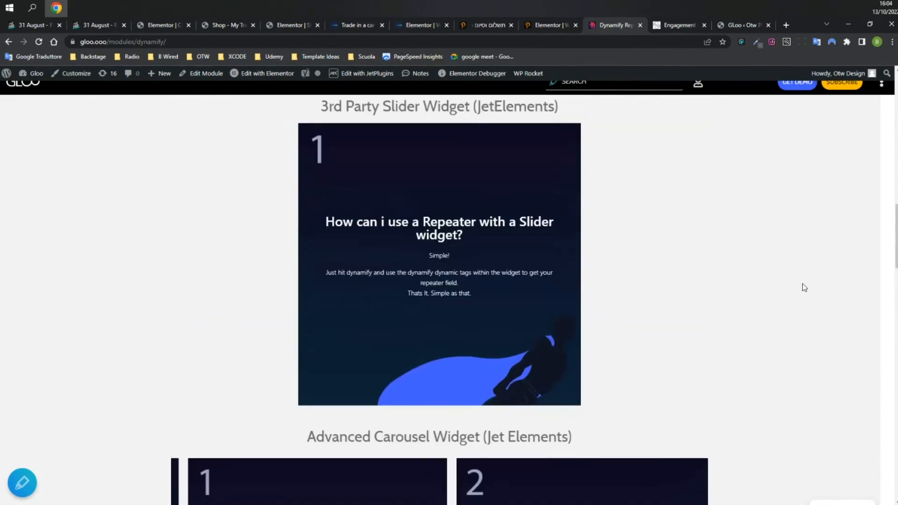
{"action": "scroll", "coordinate": [804, 287], "scroll_direction": "down", "scroll_amount": 9}
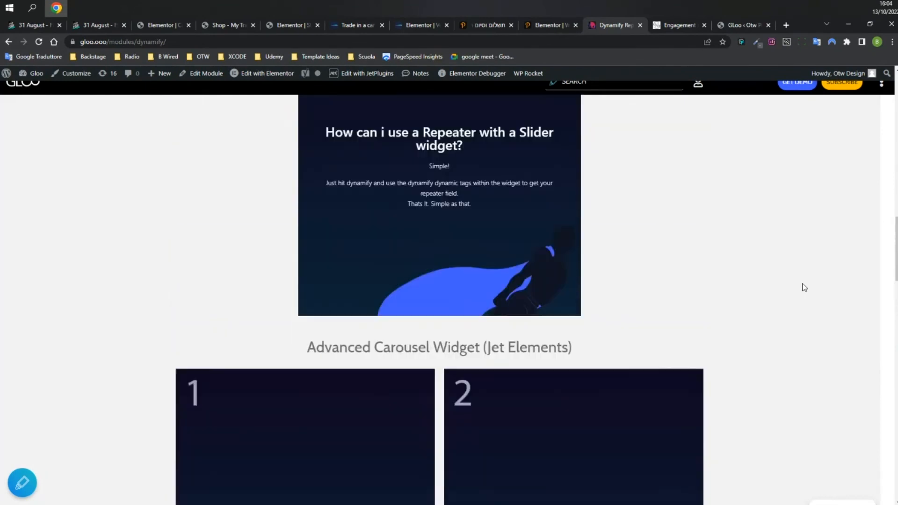
{"action": "scroll", "coordinate": [803, 287], "scroll_direction": "down", "scroll_amount": 4}
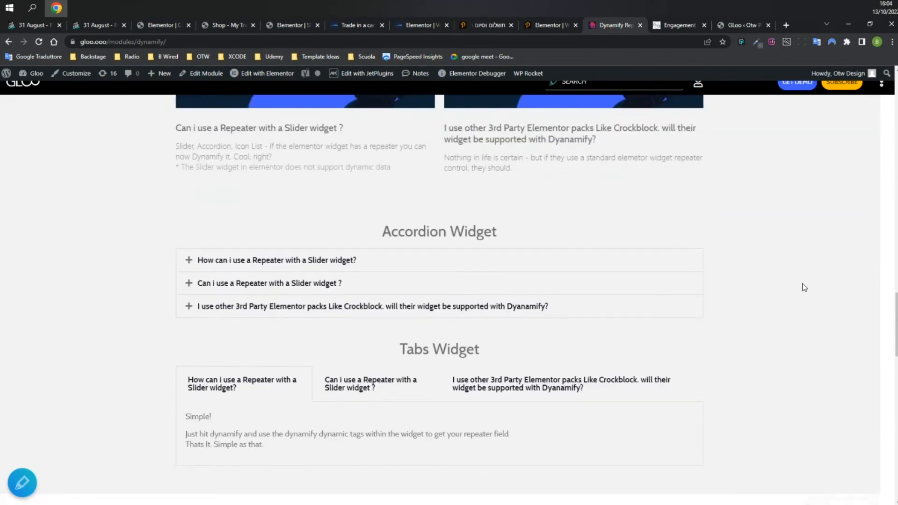
{"action": "left_click", "coordinate": [609, 266]}
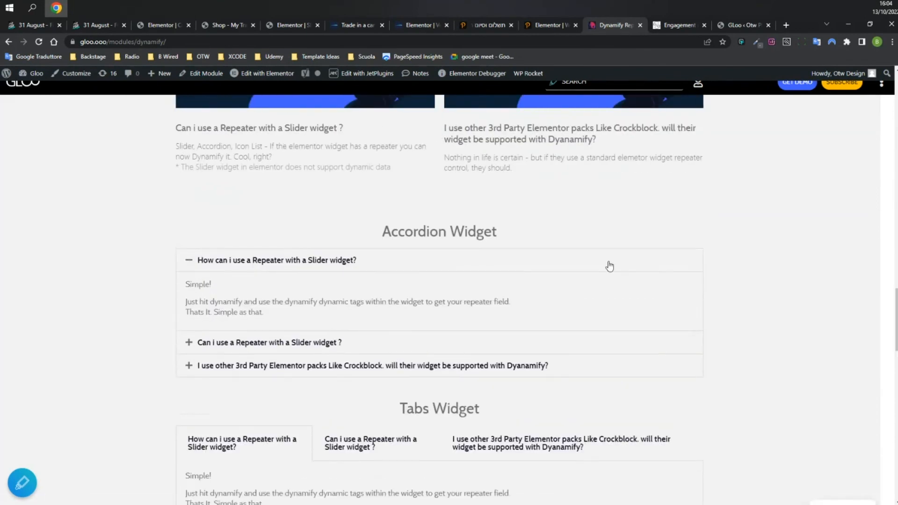
{"action": "left_click", "coordinate": [609, 266]}
{"action": "left_click", "coordinate": [652, 288]}
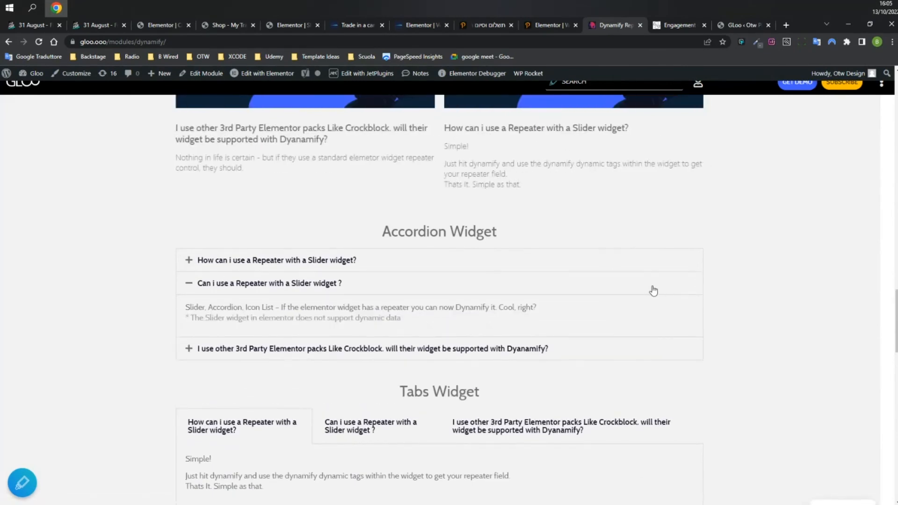
{"action": "left_click", "coordinate": [653, 291]}
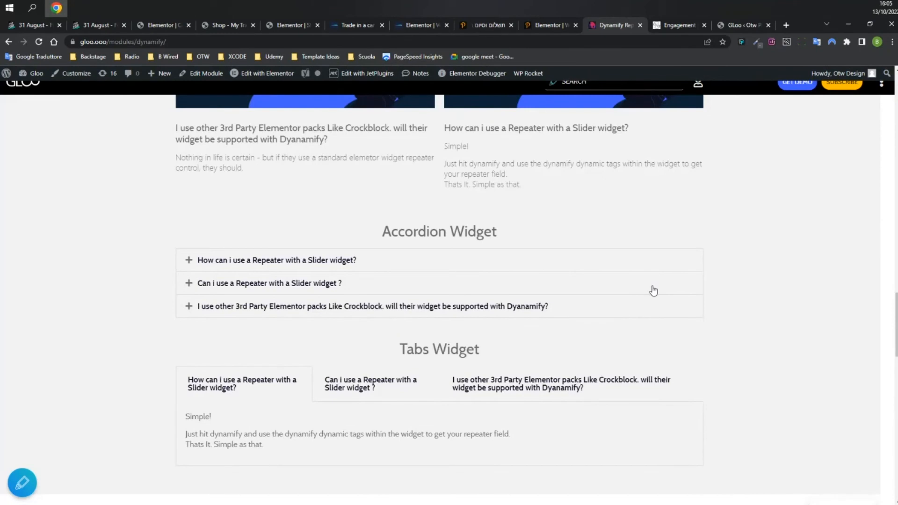
Open the Dynamify module's Edit Module page in a new tab from the admin bar.
{"action": "right_click", "coordinate": [196, 78]}
{"action": "left_click", "coordinate": [202, 83]}
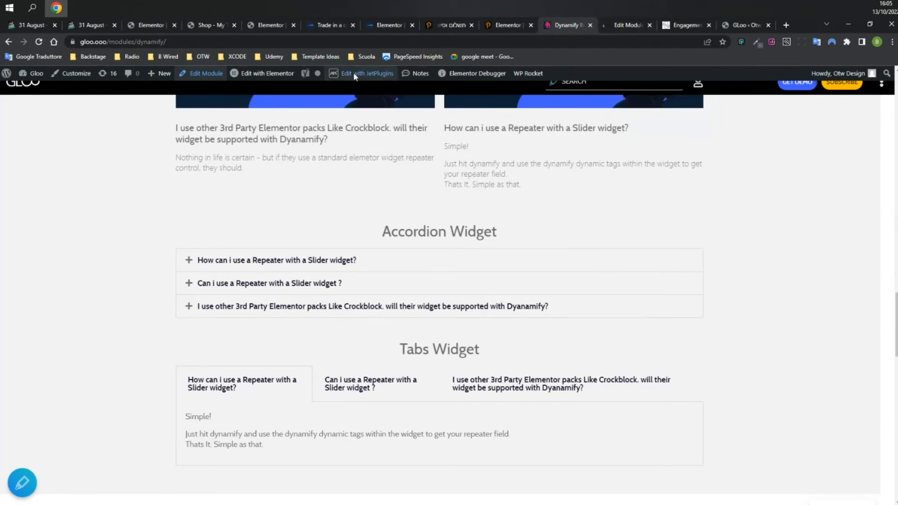
{"action": "left_click", "coordinate": [275, 77]}
Review the peter-the-repeater title, image and text entries on the module edit page and close the extra Elementor tab.
{"action": "left_click", "coordinate": [528, 19]}
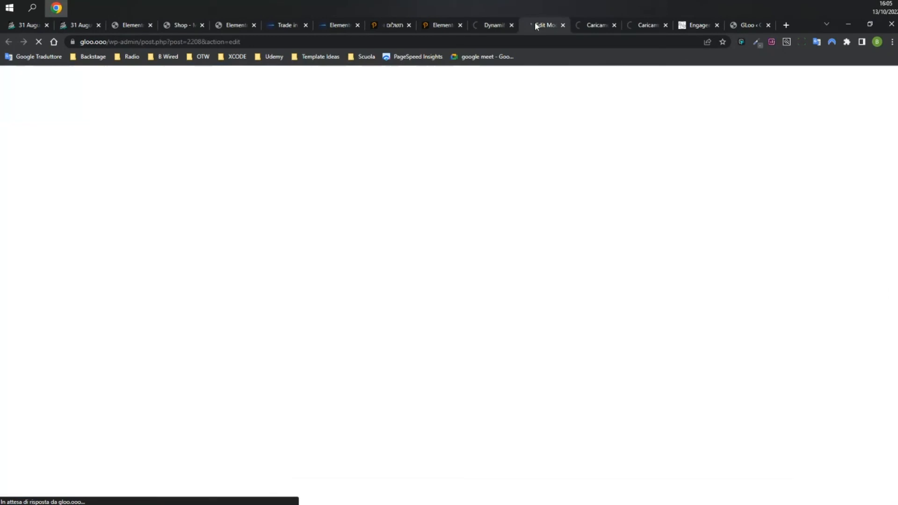
{"action": "scroll", "coordinate": [311, 244], "scroll_direction": "down", "scroll_amount": 5}
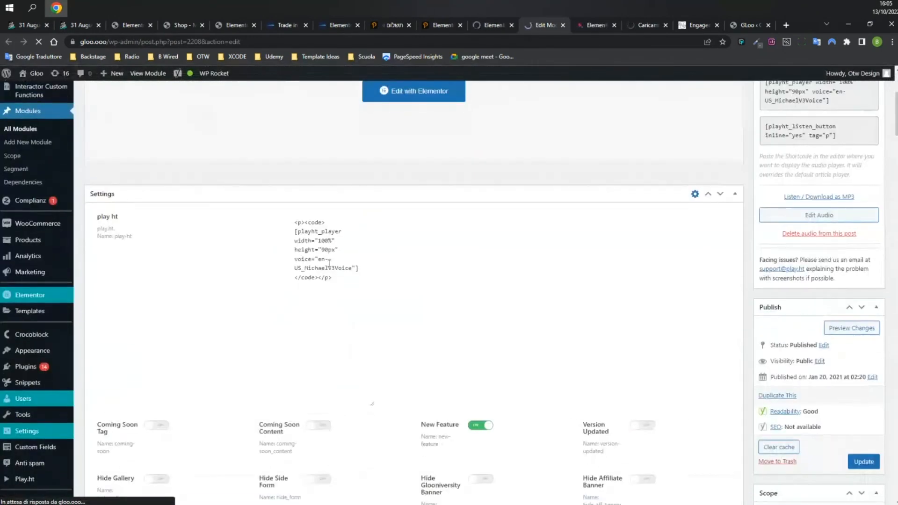
{"action": "scroll", "coordinate": [523, 251], "scroll_direction": "down", "scroll_amount": 12}
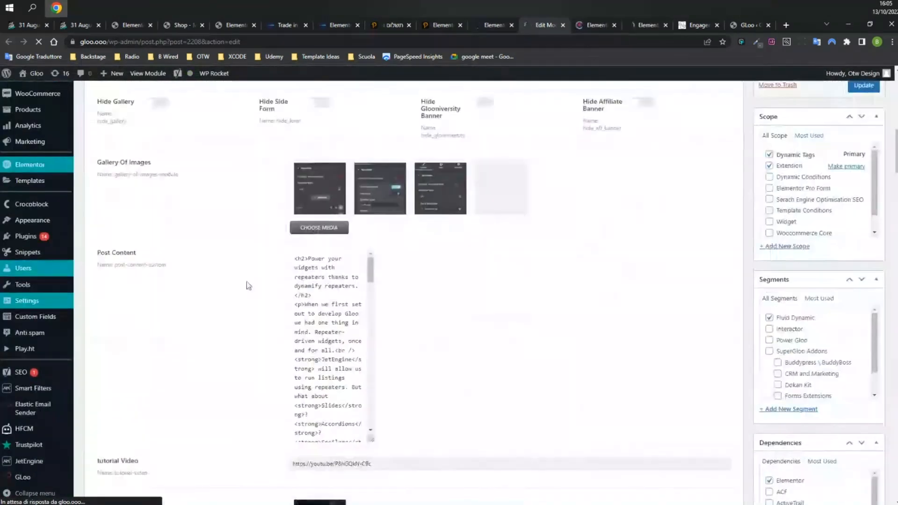
{"action": "scroll", "coordinate": [228, 288], "scroll_direction": "down", "scroll_amount": 13}
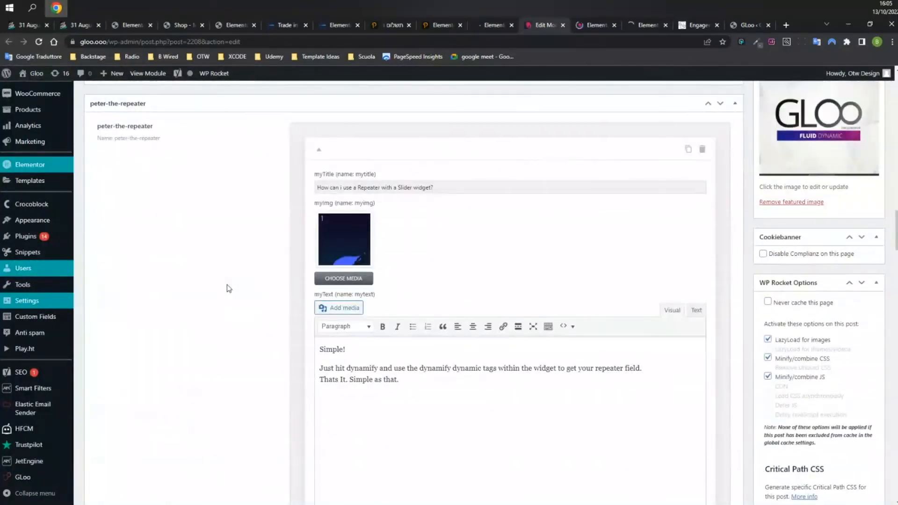
{"action": "scroll", "coordinate": [229, 288], "scroll_direction": "down", "scroll_amount": 1}
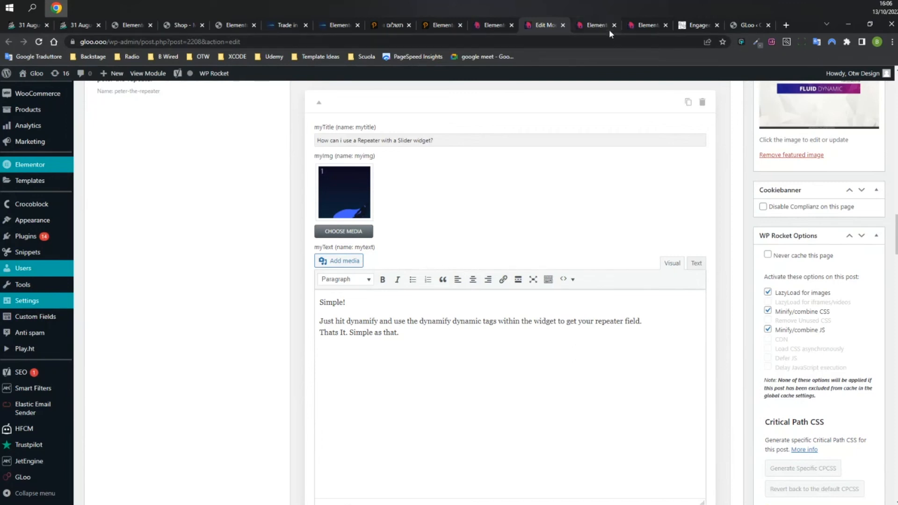
{"action": "mouse_move", "coordinate": [602, 26]}
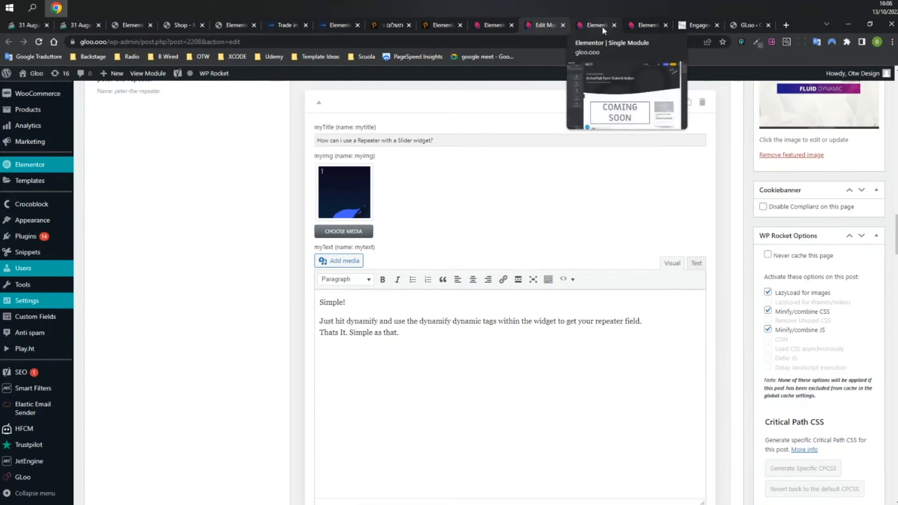
{"action": "left_click", "coordinate": [601, 26]}
{"action": "left_click", "coordinate": [540, 21]}
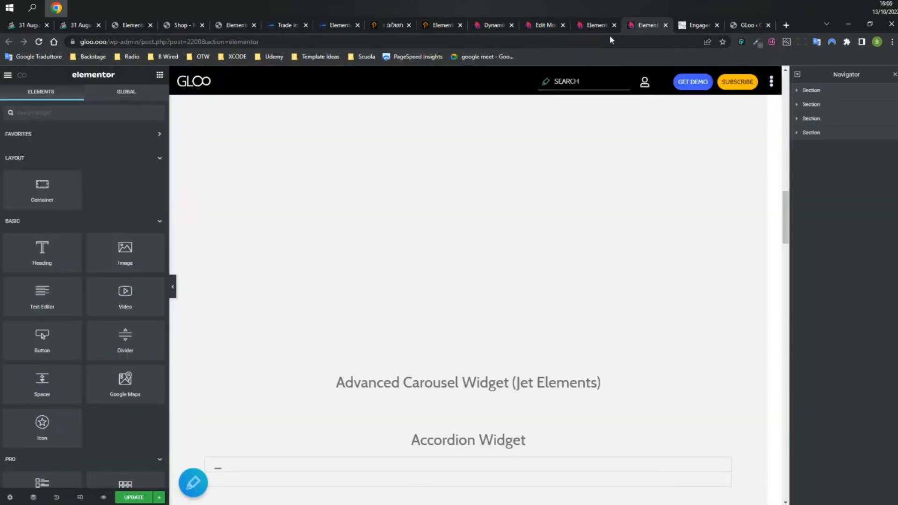
{"action": "left_click", "coordinate": [613, 25]}
Open the JetElements slider settings, add a test slide item and delete it again.
{"action": "scroll", "coordinate": [546, 254], "scroll_direction": "down", "scroll_amount": 5}
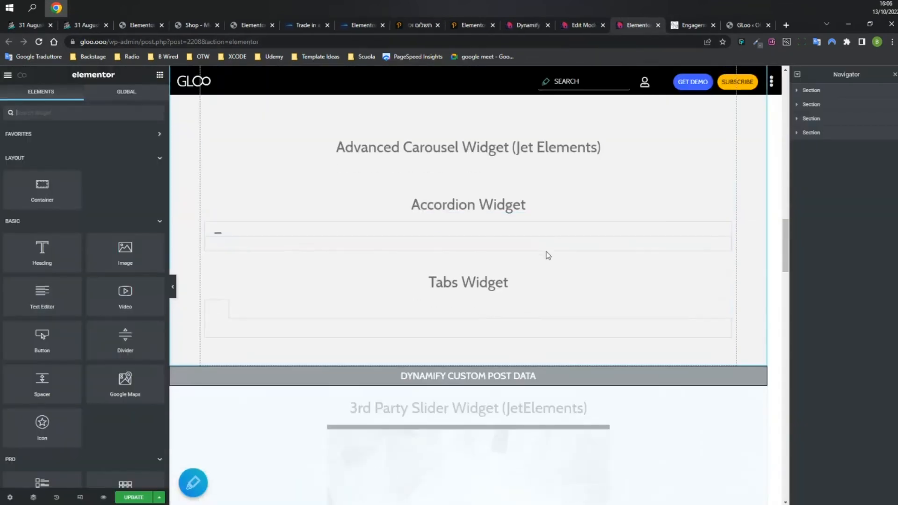
{"action": "scroll", "coordinate": [548, 255], "scroll_direction": "up", "scroll_amount": 10}
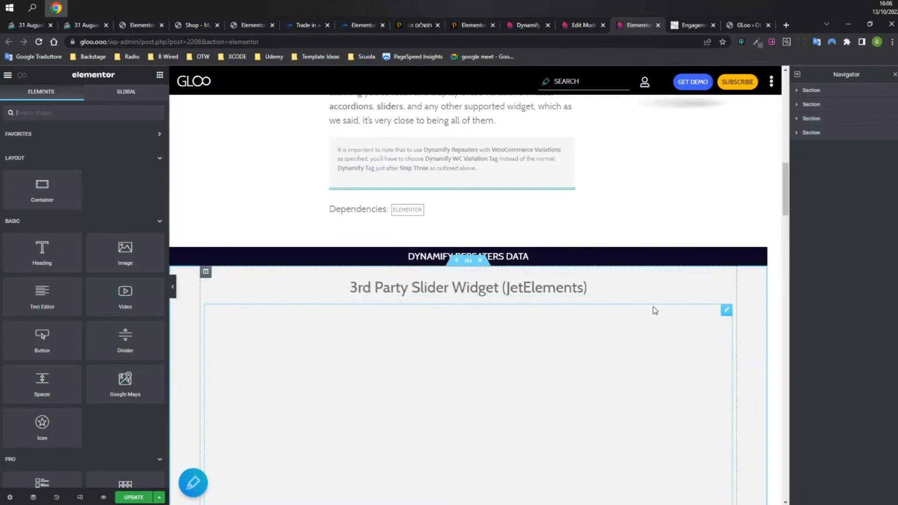
{"action": "left_click", "coordinate": [726, 311]}
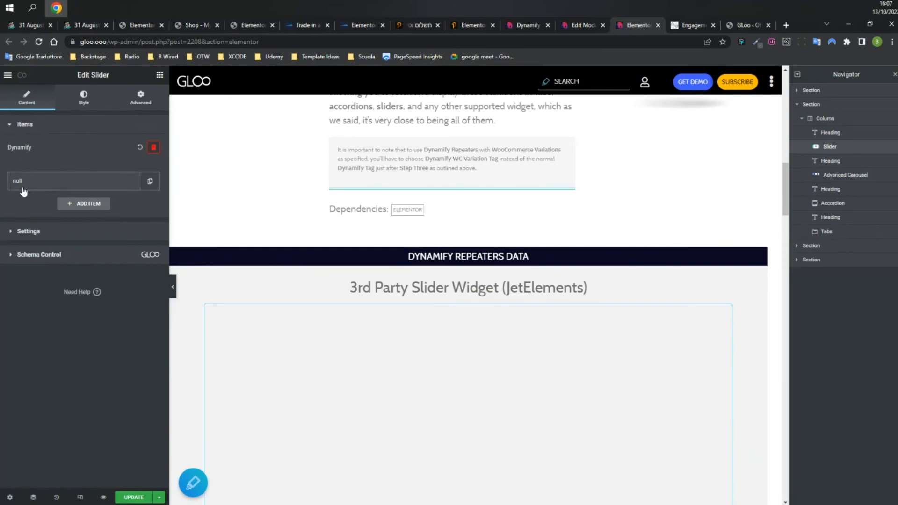
{"action": "left_click", "coordinate": [84, 209]}
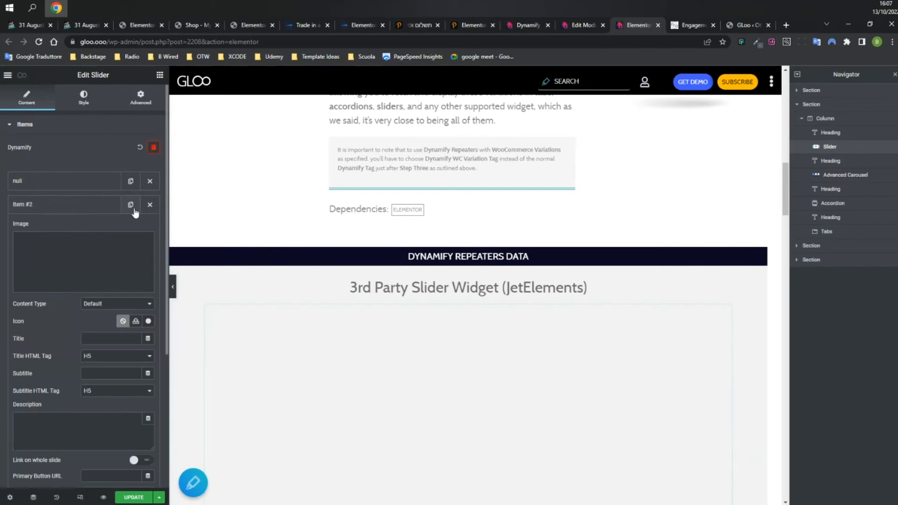
{"action": "left_click", "coordinate": [151, 210]}
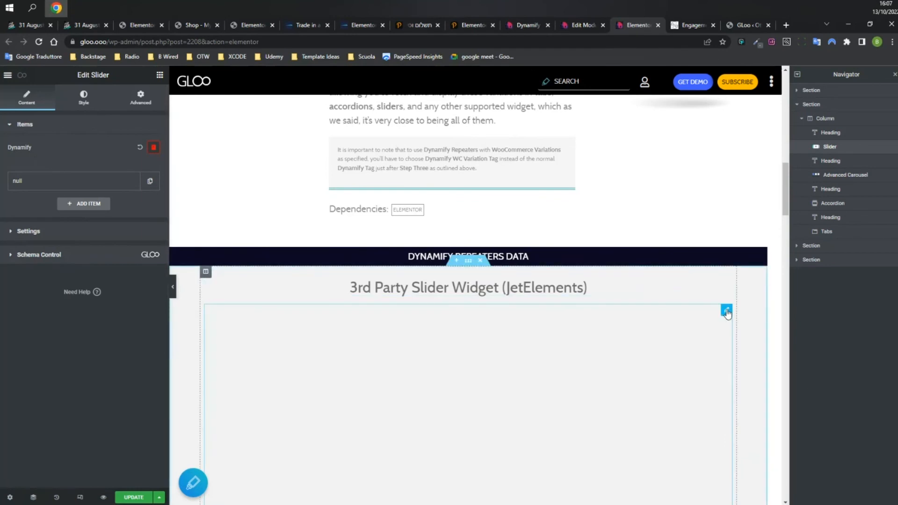
Keep the slider's Dynamify repeater on, with JetEngine as source and Post as context.
{"action": "left_click", "coordinate": [151, 149]}
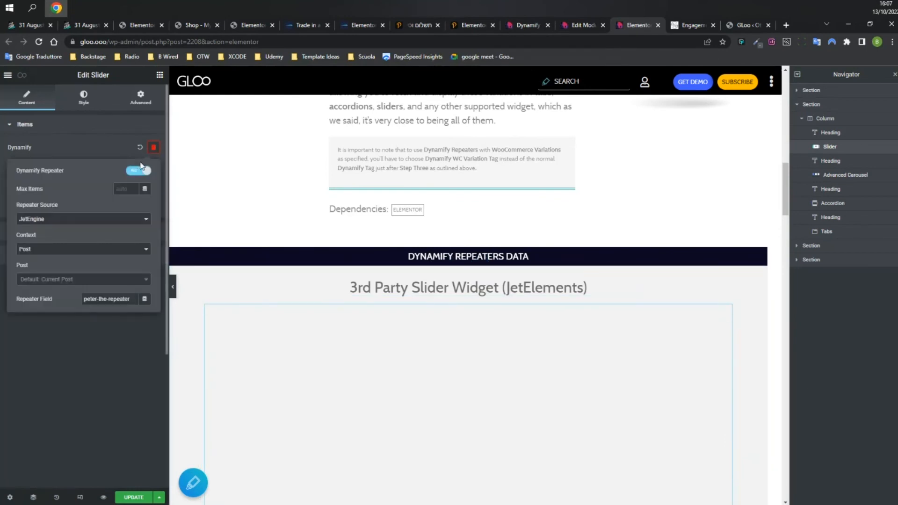
{"action": "left_click", "coordinate": [136, 172]}
{"action": "left_click", "coordinate": [139, 173]}
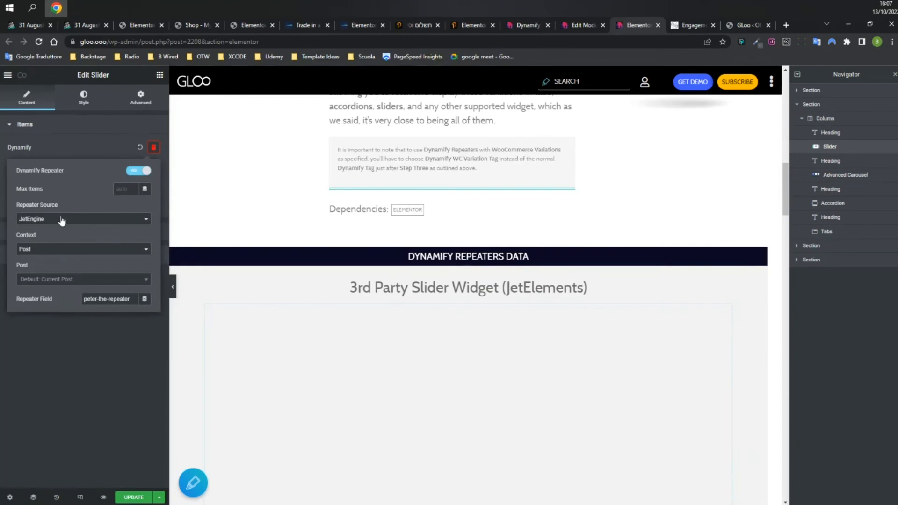
{"action": "left_click", "coordinate": [62, 220]}
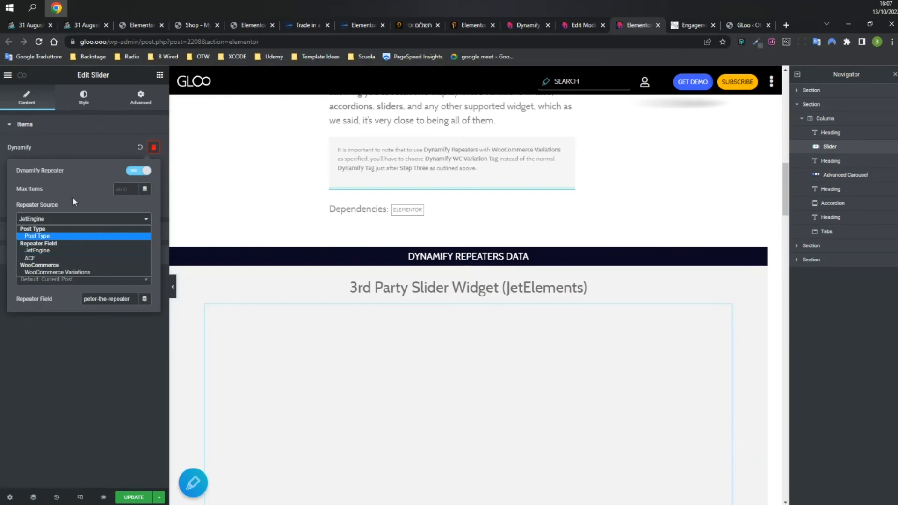
{"action": "left_click", "coordinate": [85, 202]}
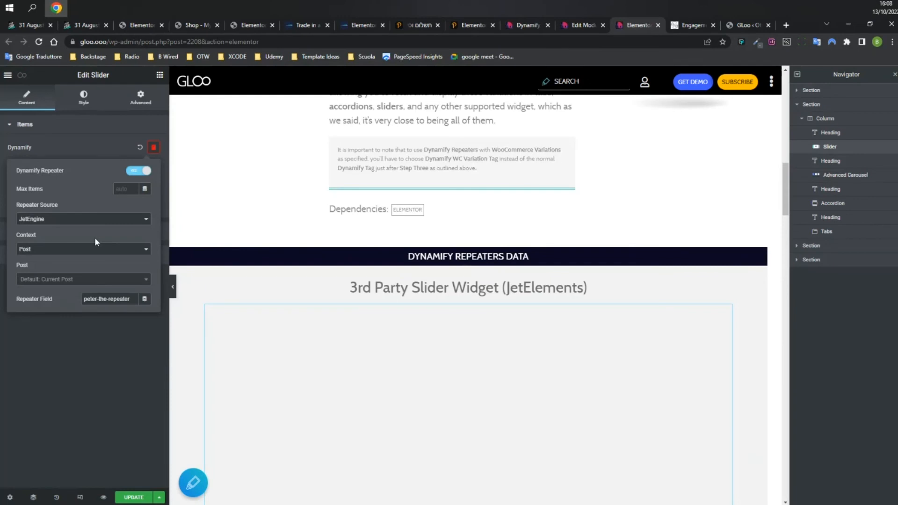
{"action": "left_click", "coordinate": [63, 224]}
{"action": "left_click", "coordinate": [76, 224]}
{"action": "left_click", "coordinate": [76, 224]}
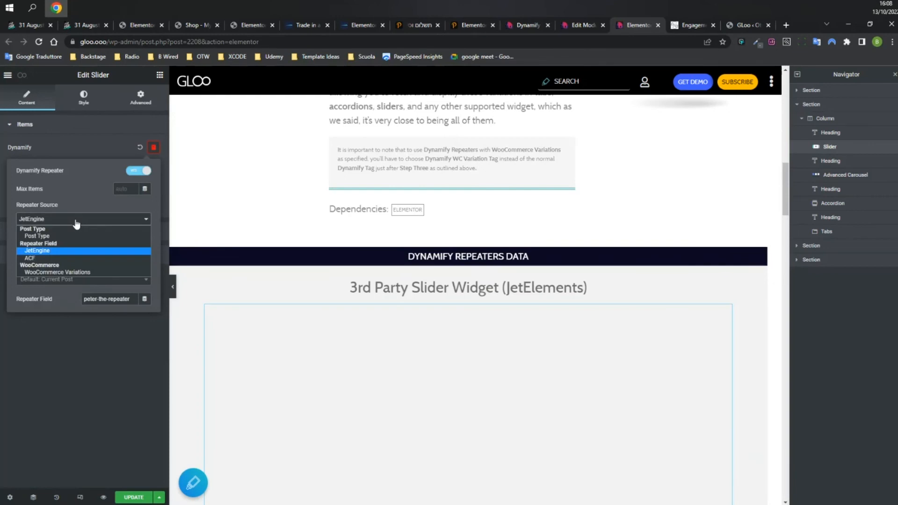
{"action": "left_click", "coordinate": [77, 224]}
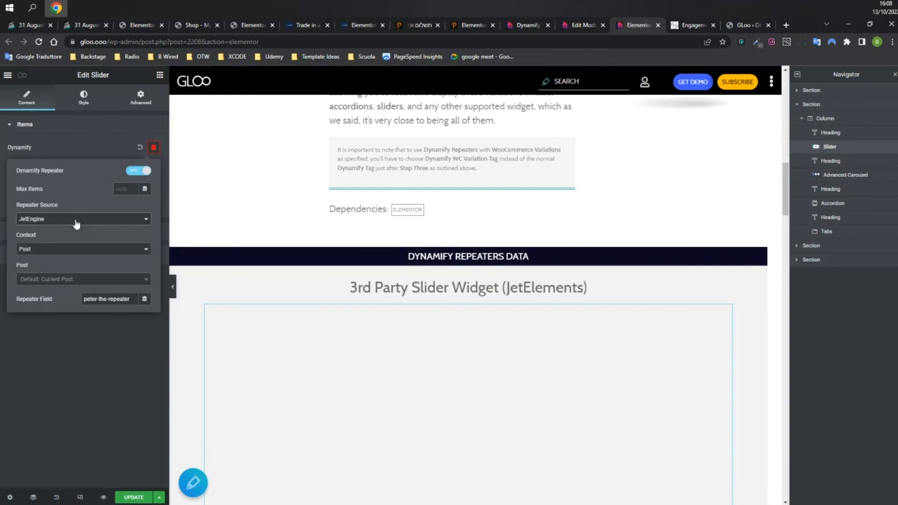
{"action": "left_click", "coordinate": [96, 249]}
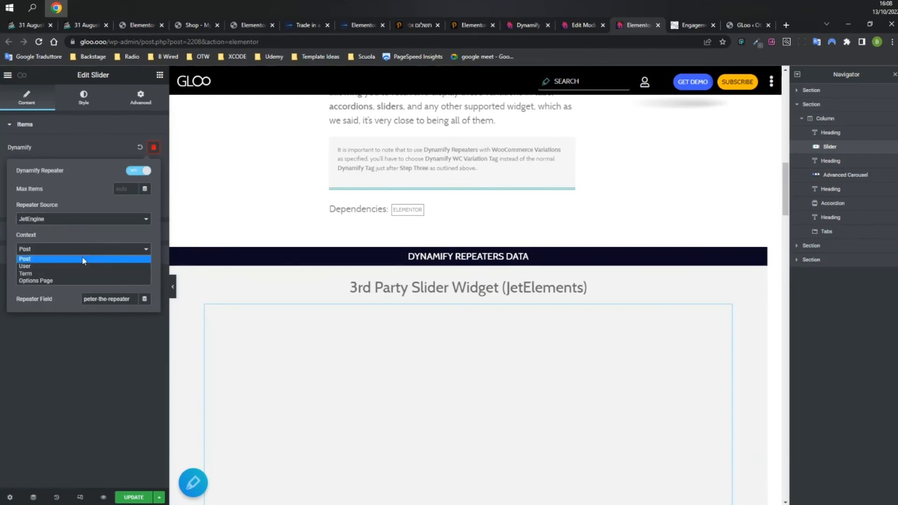
{"action": "left_click", "coordinate": [37, 259]}
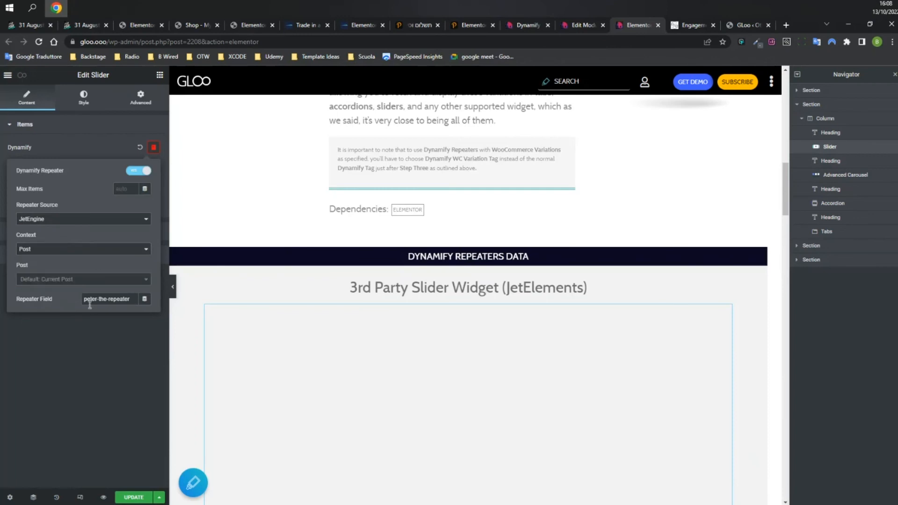
Match the repeater field name peter-the-repeater against the module edit page, then close the repeater settings.
{"action": "left_click_drag", "start_coordinate": [134, 299], "coordinate": [17, 302]}
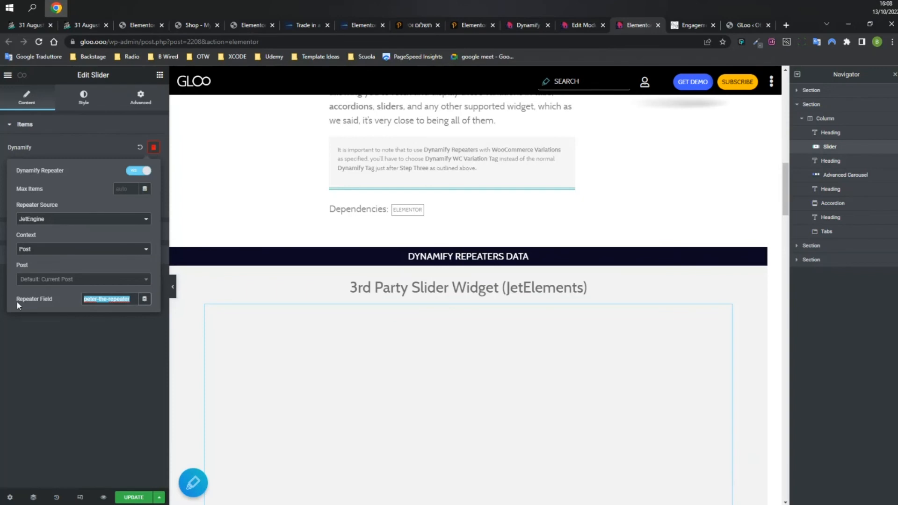
{"action": "left_click", "coordinate": [107, 303]}
{"action": "left_click_drag", "start_coordinate": [131, 300], "coordinate": [83, 297]}
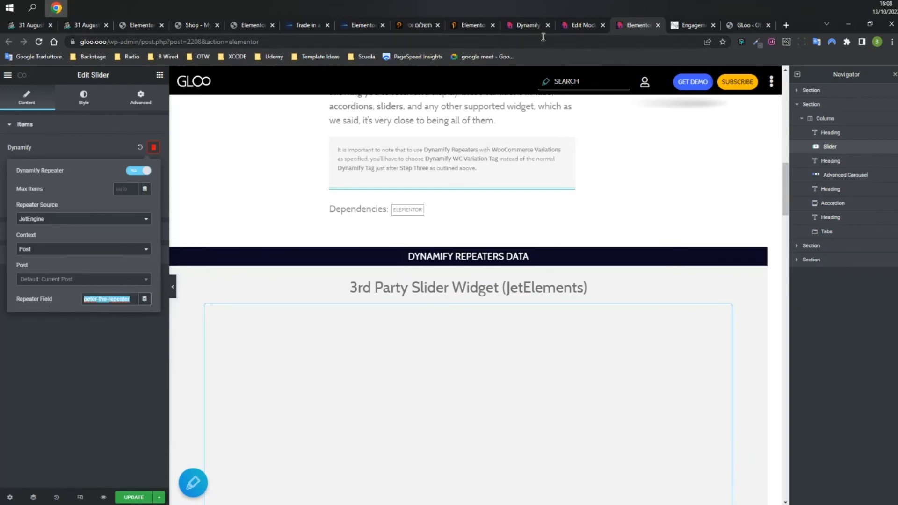
{"action": "left_click", "coordinate": [564, 26]}
{"action": "scroll", "coordinate": [233, 296], "scroll_direction": "up", "scroll_amount": 5}
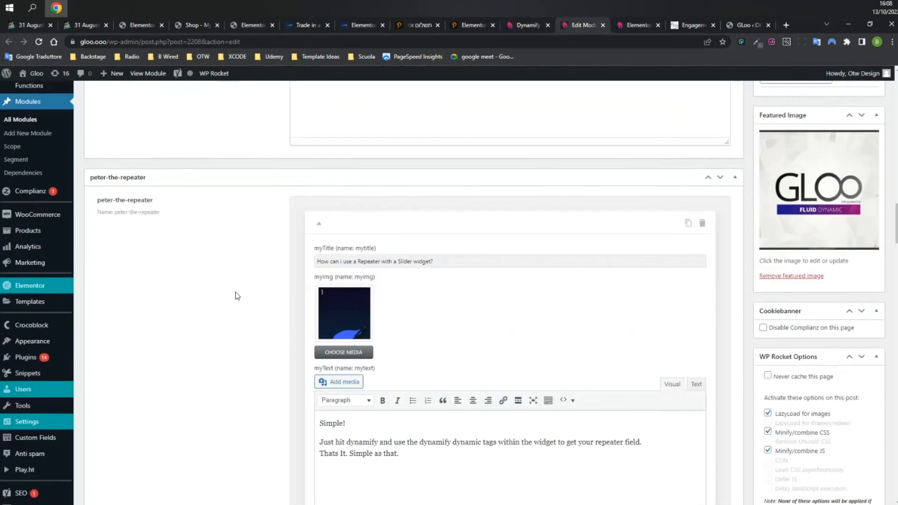
{"action": "mouse_move", "coordinate": [113, 326]}
{"action": "left_mouse_down"}
{"action": "mouse_move", "coordinate": [164, 328]}
{"action": "mouse_move", "coordinate": [113, 327]}
{"action": "left_mouse_up"}
{"action": "left_click", "coordinate": [636, 25]}
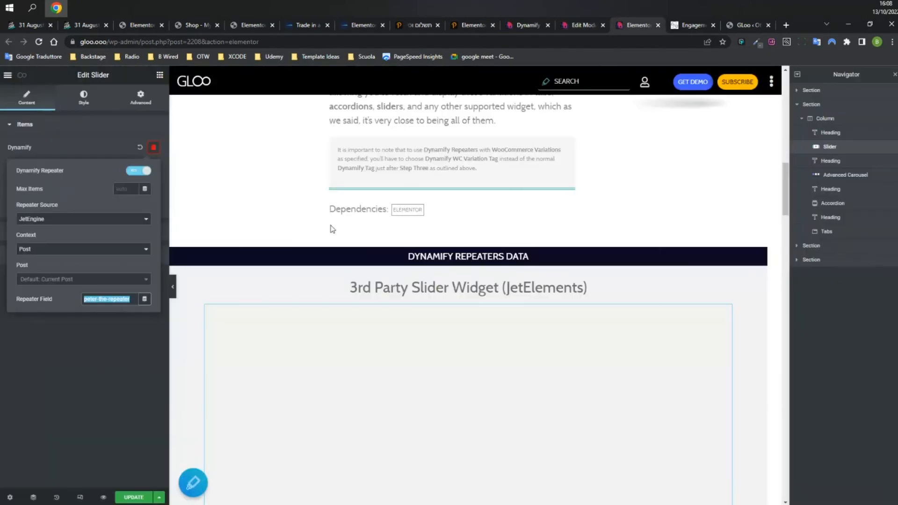
{"action": "left_click", "coordinate": [102, 145]}
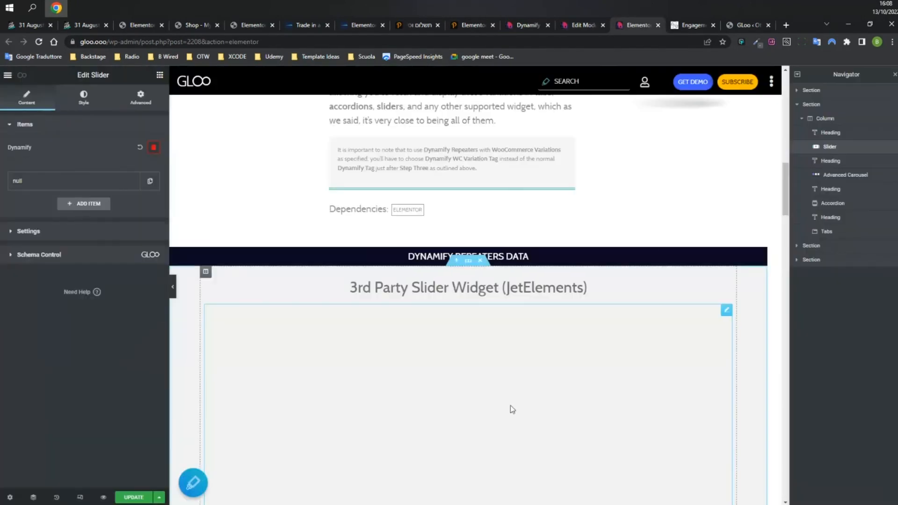
Expand the null slide item and copy the Image tag's subfield name myimg.
{"action": "left_click", "coordinate": [73, 186]}
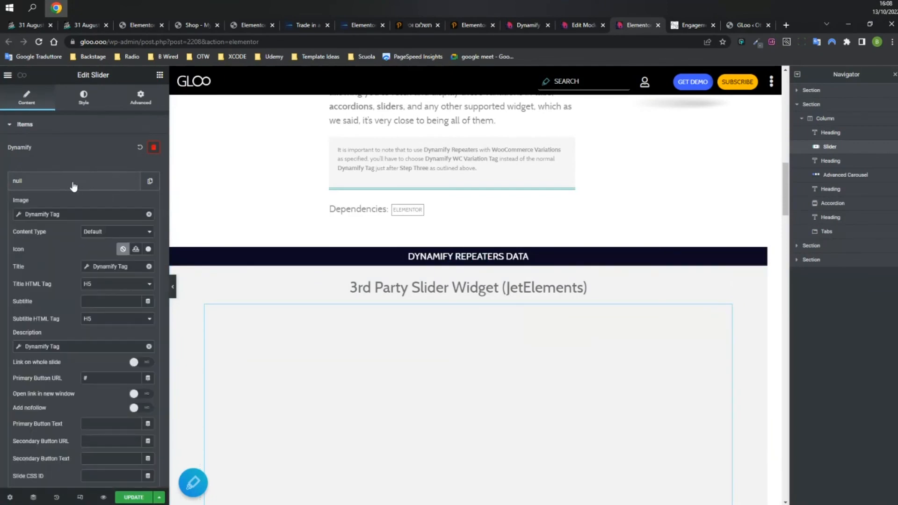
{"action": "left_click", "coordinate": [99, 215]}
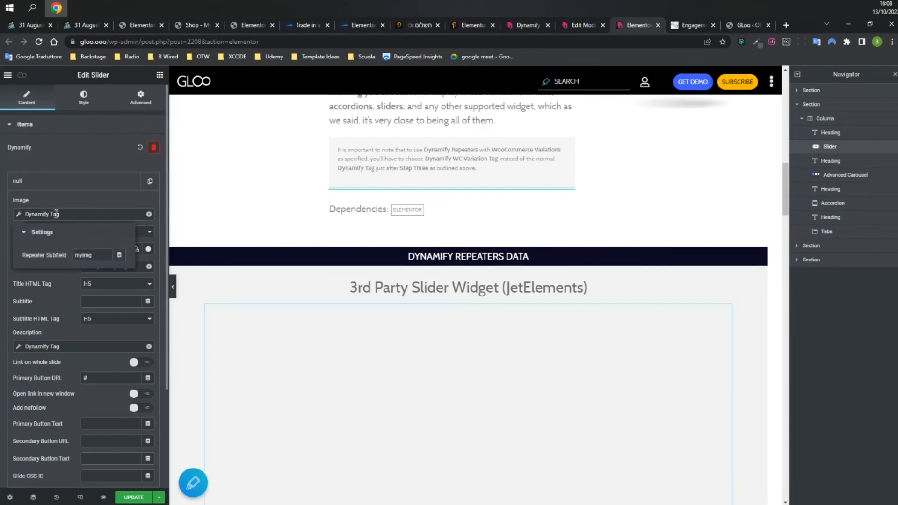
{"action": "right_click", "coordinate": [82, 258]}
{"action": "left_click", "coordinate": [120, 353]}
{"action": "left_click", "coordinate": [151, 228]}
Replace the Image's dynamic tag with a new Dynamify Tag using repeater subfield myimg.
{"action": "left_click", "coordinate": [149, 215]}
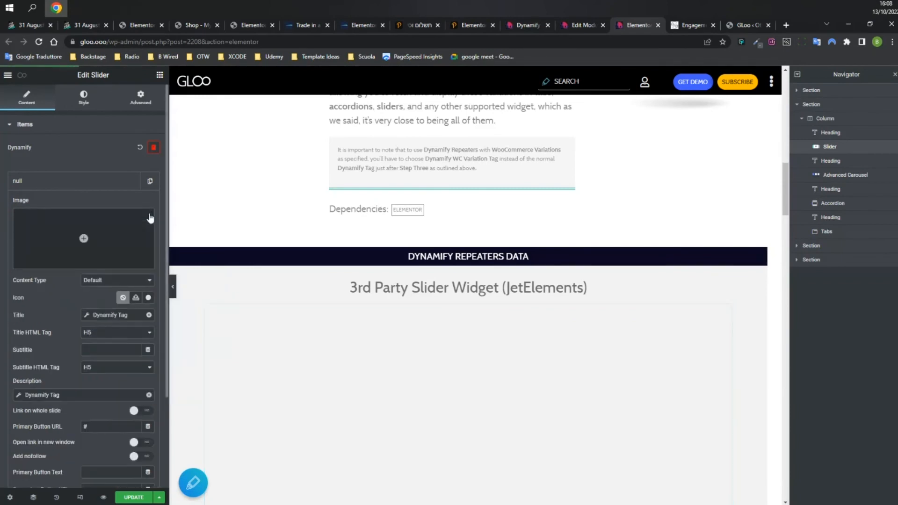
{"action": "left_click", "coordinate": [148, 263]}
{"action": "scroll", "coordinate": [90, 323], "scroll_direction": "down", "scroll_amount": 3}
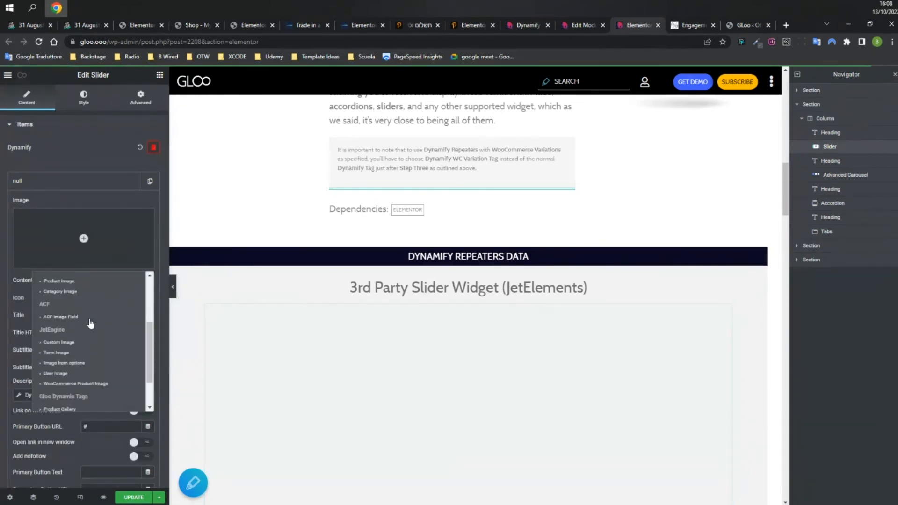
{"action": "scroll", "coordinate": [91, 322], "scroll_direction": "down", "scroll_amount": 1}
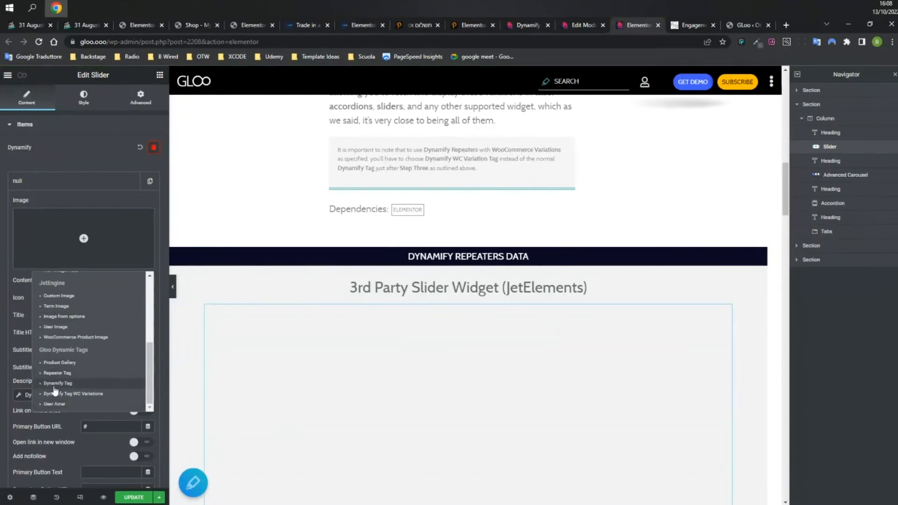
{"action": "left_click", "coordinate": [55, 384]}
{"action": "left_click", "coordinate": [74, 211]}
{"action": "left_click", "coordinate": [87, 257]}
{"action": "type", "text": "myimg"}
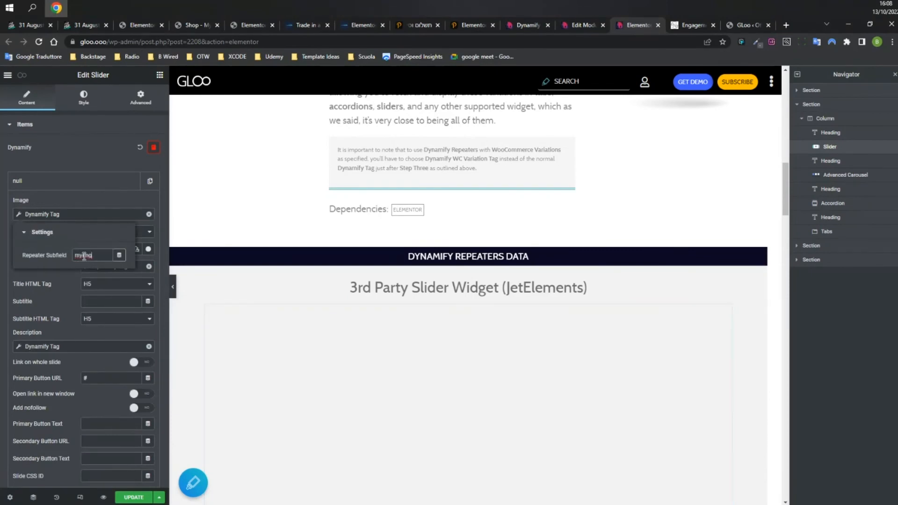
Verify myimg against the module's edit page and close the Image tag settings.
{"action": "left_click", "coordinate": [582, 25]}
{"action": "scroll", "coordinate": [372, 360], "scroll_direction": "down", "scroll_amount": 1}
{"action": "double_click", "coordinate": [363, 297]}
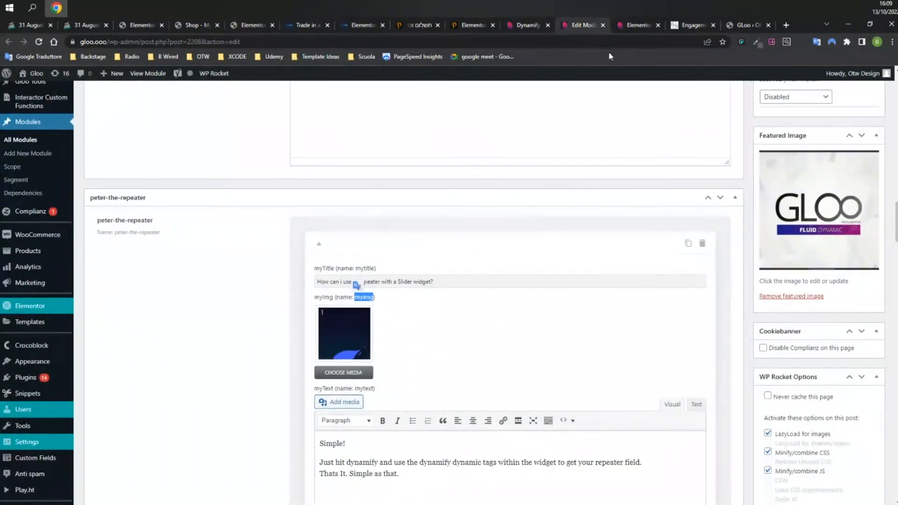
{"action": "left_click", "coordinate": [637, 25]}
{"action": "left_click", "coordinate": [69, 213]}
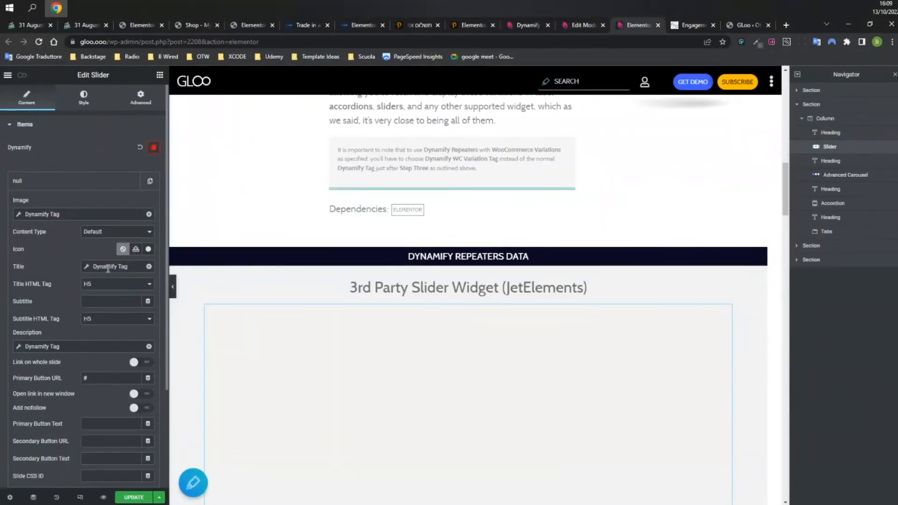
Confirm the Title's Dynamify tag uses subfield mytitle, matching the module edit page.
{"action": "left_click", "coordinate": [108, 268]}
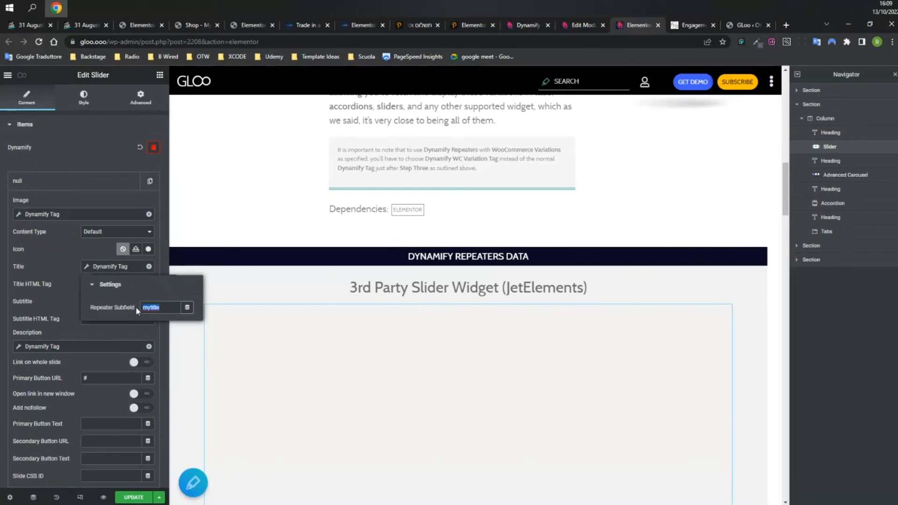
{"action": "left_click", "coordinate": [576, 25]}
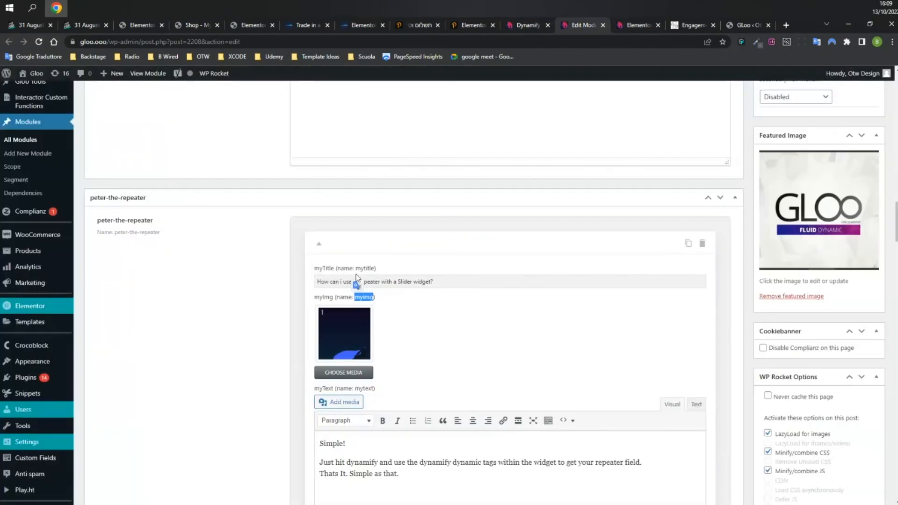
{"action": "double_click", "coordinate": [365, 268]}
{"action": "left_click", "coordinate": [638, 25]}
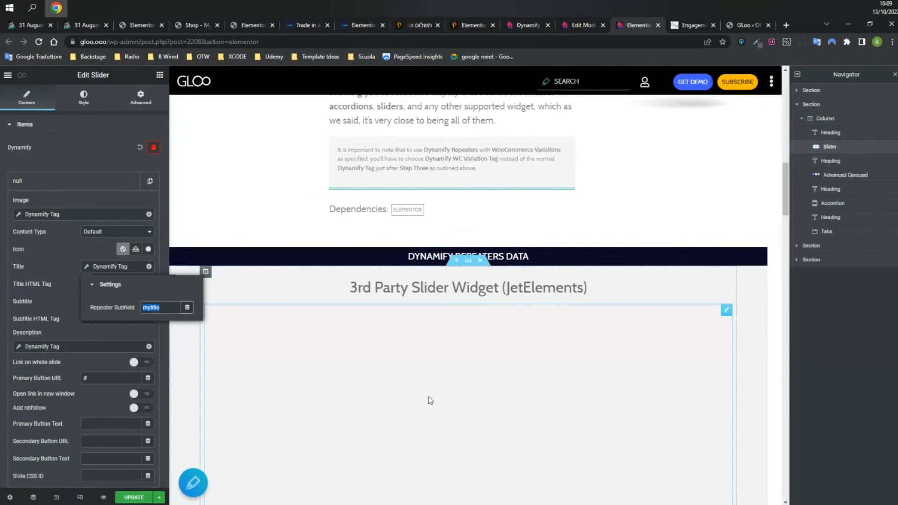
{"action": "scroll", "coordinate": [529, 290], "scroll_direction": "down", "scroll_amount": 3}
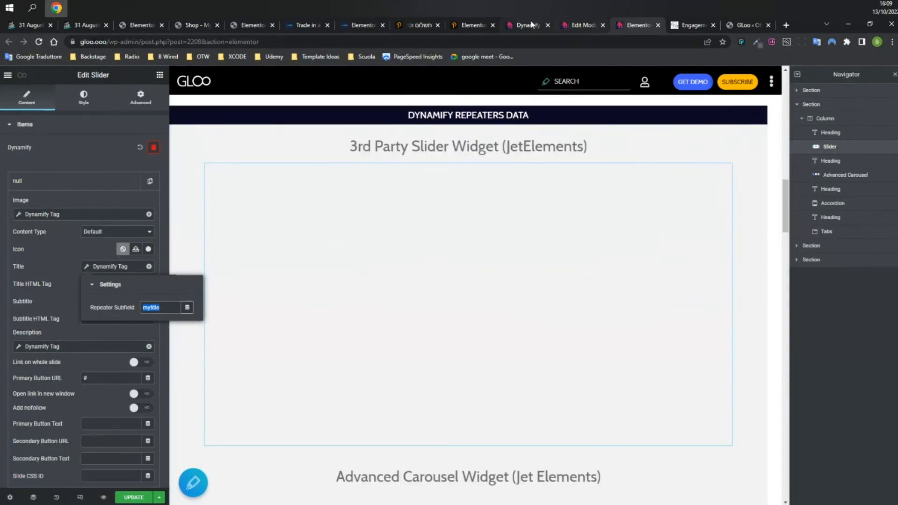
{"action": "left_click", "coordinate": [529, 25]}
{"action": "scroll", "coordinate": [476, 294], "scroll_direction": "up", "scroll_amount": 10}
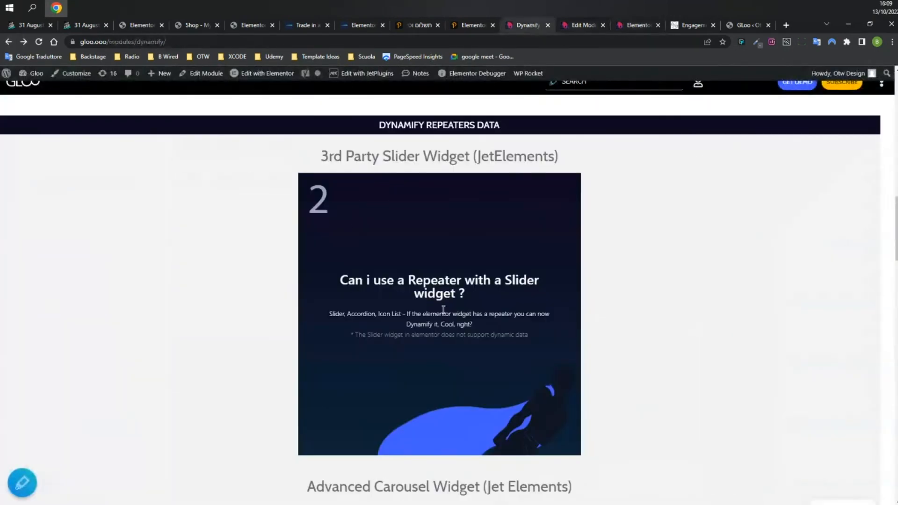
{"action": "left_click_drag", "start_coordinate": [503, 271], "coordinate": [315, 277]}
{"action": "left_click_drag", "start_coordinate": [498, 273], "coordinate": [265, 273]}
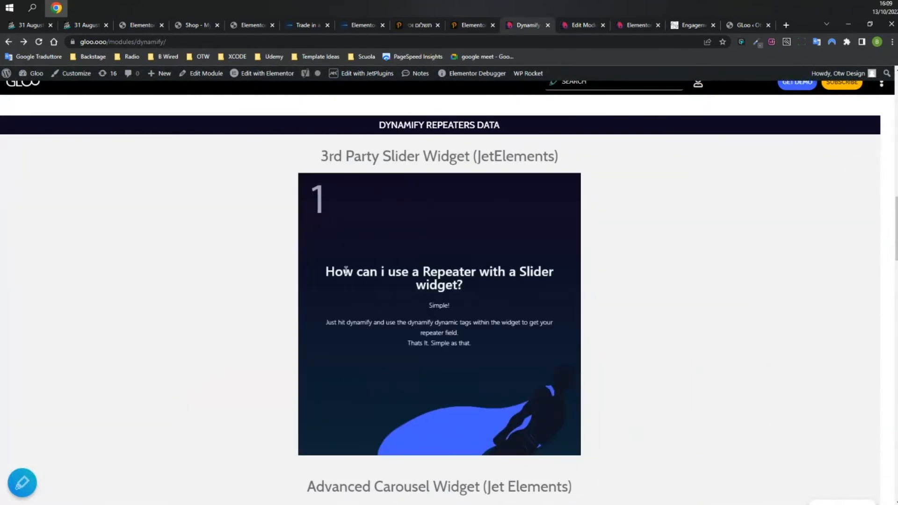
{"action": "left_click_drag", "start_coordinate": [514, 280], "coordinate": [326, 292]}
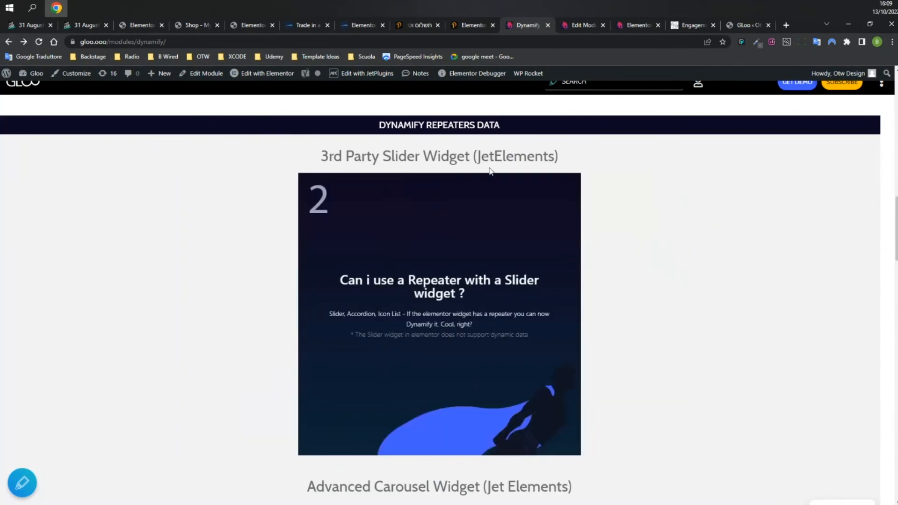
{"action": "left_click_drag", "start_coordinate": [502, 270], "coordinate": [327, 279]}
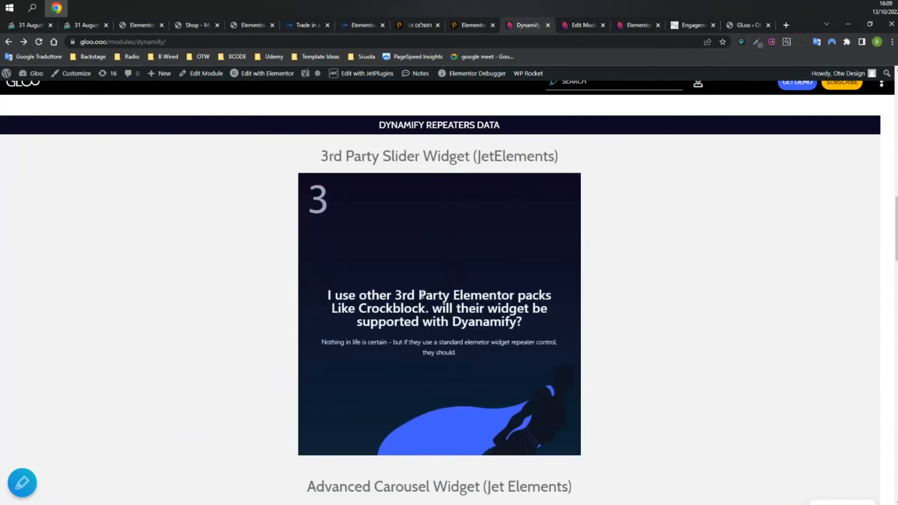
{"action": "left_click", "coordinate": [579, 26]}
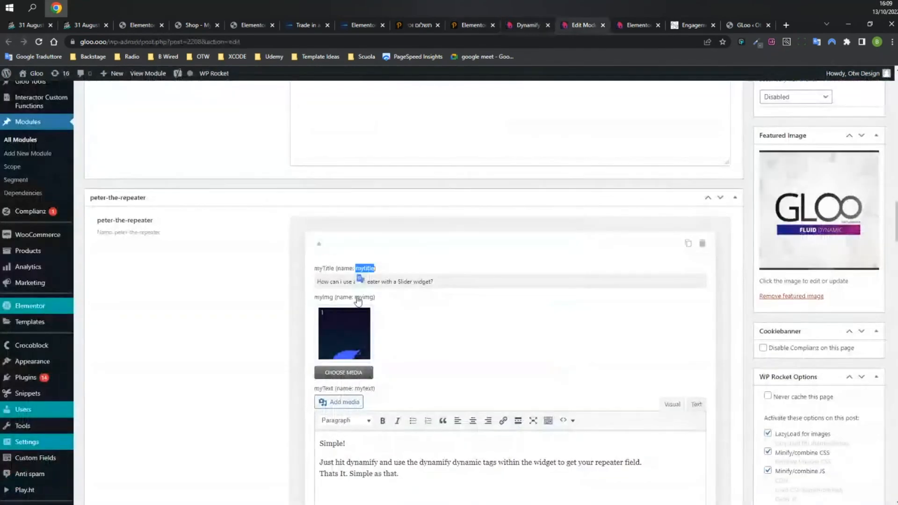
{"action": "scroll", "coordinate": [329, 285], "scroll_direction": "down", "scroll_amount": 7}
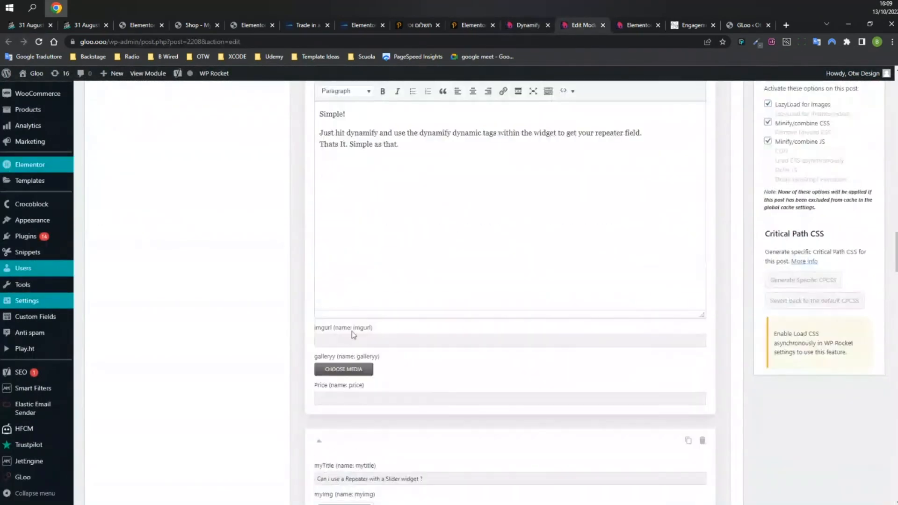
{"action": "scroll", "coordinate": [339, 374], "scroll_direction": "down", "scroll_amount": 3}
{"action": "left_click_drag", "start_coordinate": [318, 337], "coordinate": [407, 337]}
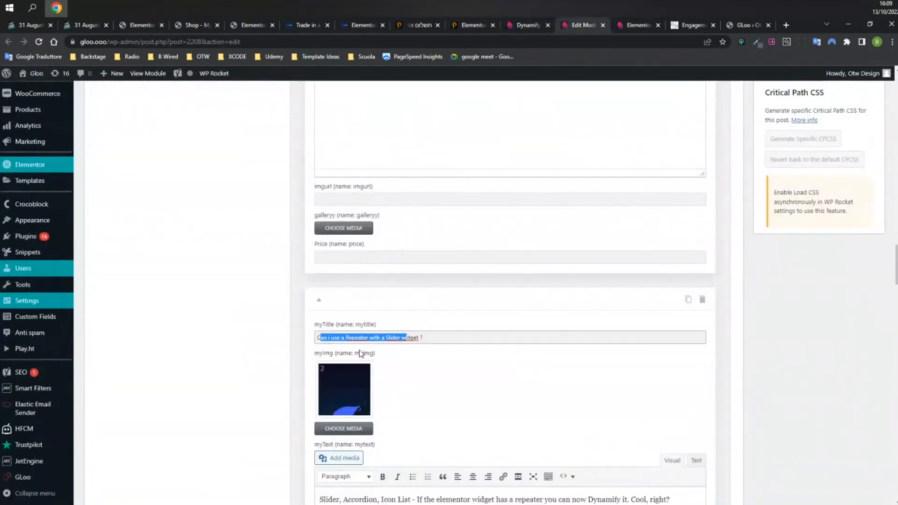
{"action": "scroll", "coordinate": [349, 271], "scroll_direction": "down", "scroll_amount": 3}
{"action": "scroll", "coordinate": [350, 269], "scroll_direction": "down", "scroll_amount": 8}
{"action": "left_click_drag", "start_coordinate": [317, 300], "coordinate": [445, 299]}
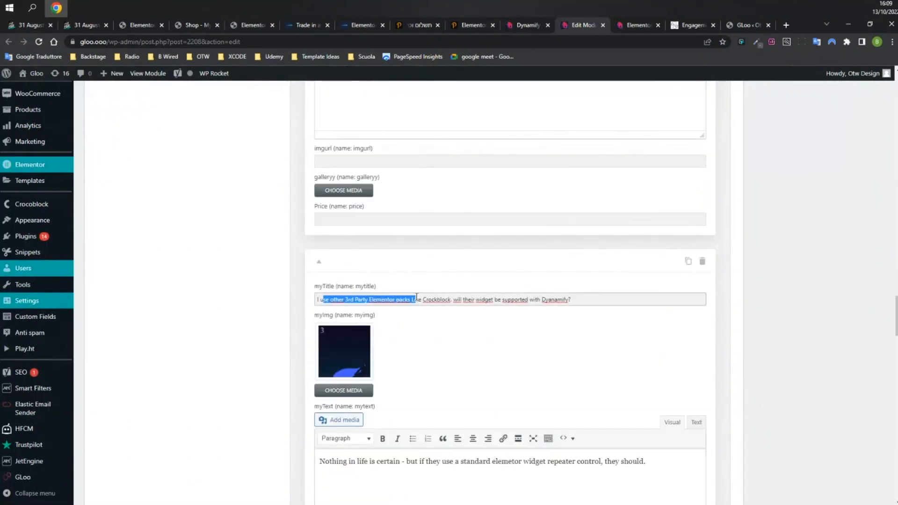
{"action": "scroll", "coordinate": [349, 266], "scroll_direction": "down", "scroll_amount": 7}
{"action": "scroll", "coordinate": [348, 266], "scroll_direction": "down", "scroll_amount": 4}
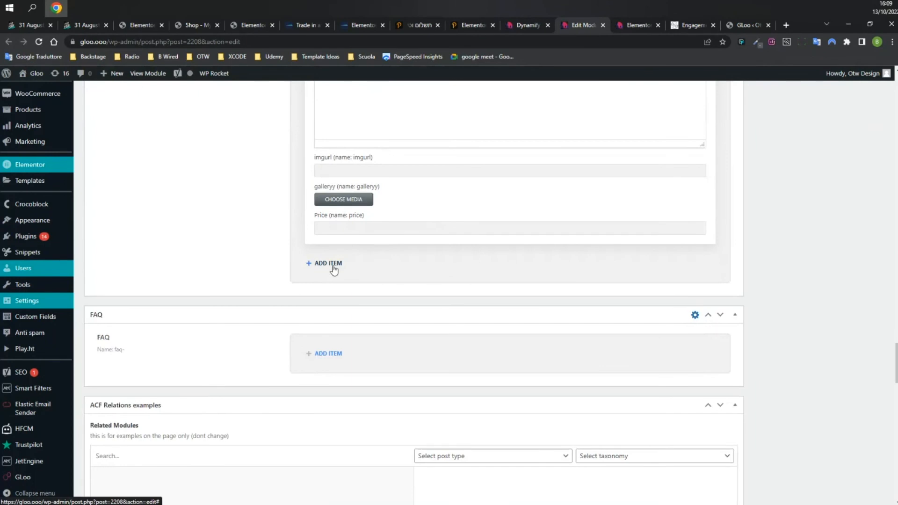
{"action": "left_click", "coordinate": [526, 25]}
{"action": "scroll", "coordinate": [405, 265], "scroll_direction": "down", "scroll_amount": 8}
{"action": "scroll", "coordinate": [373, 239], "scroll_direction": "up", "scroll_amount": 1}
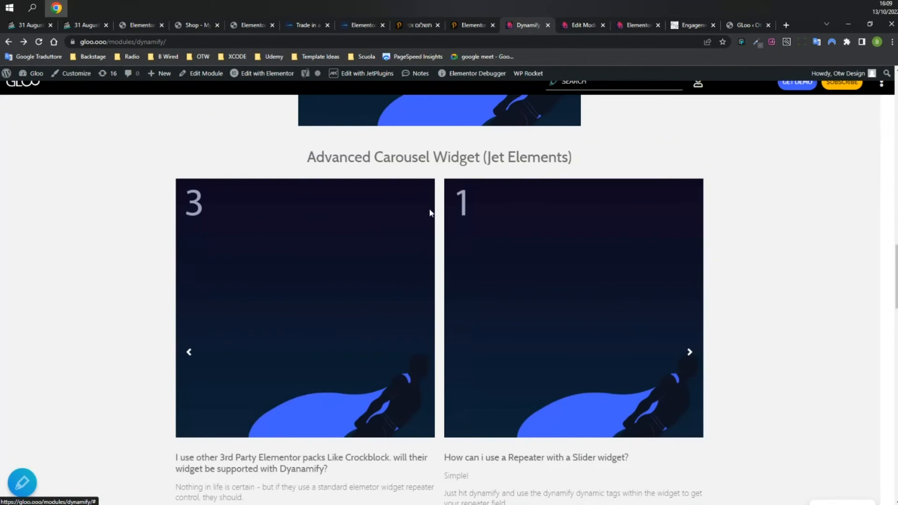
{"action": "left_click", "coordinate": [633, 27]}
{"action": "scroll", "coordinate": [555, 249], "scroll_direction": "down", "scroll_amount": 1}
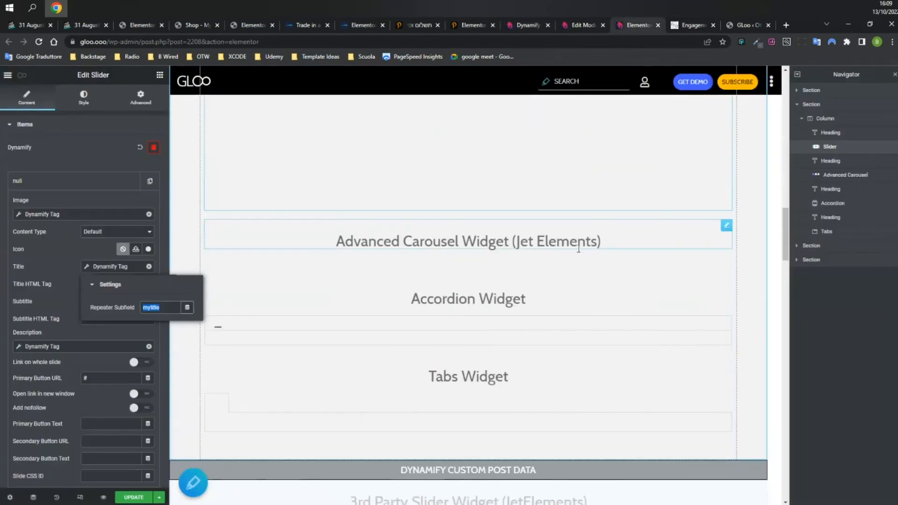
Select the Advanced Carousel and inspect its Dynamify repeater source field.
{"action": "left_click", "coordinate": [573, 262]}
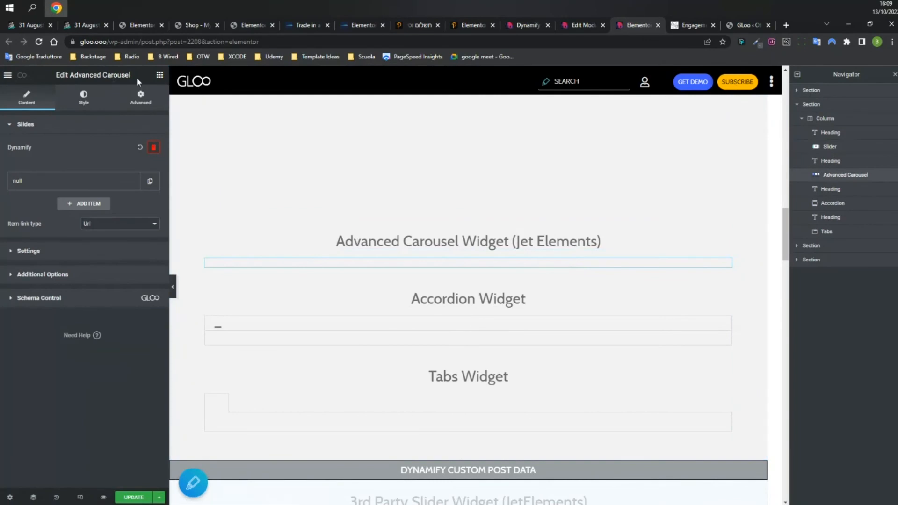
{"action": "left_click", "coordinate": [154, 148]}
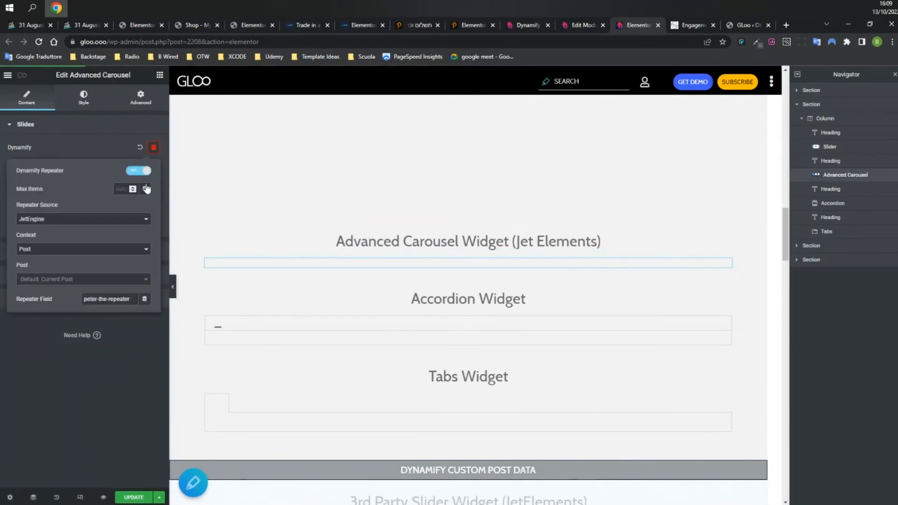
{"action": "triple_click", "coordinate": [129, 299]}
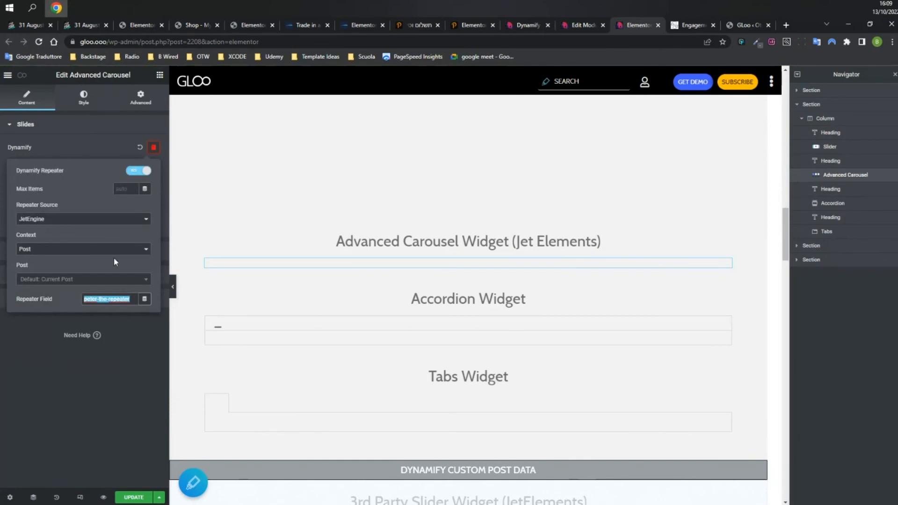
{"action": "left_click", "coordinate": [77, 151]}
Confirm the carousel's image, title and description use myimg, mytitle and mytext, then select the Accordion.
{"action": "left_click", "coordinate": [88, 183]}
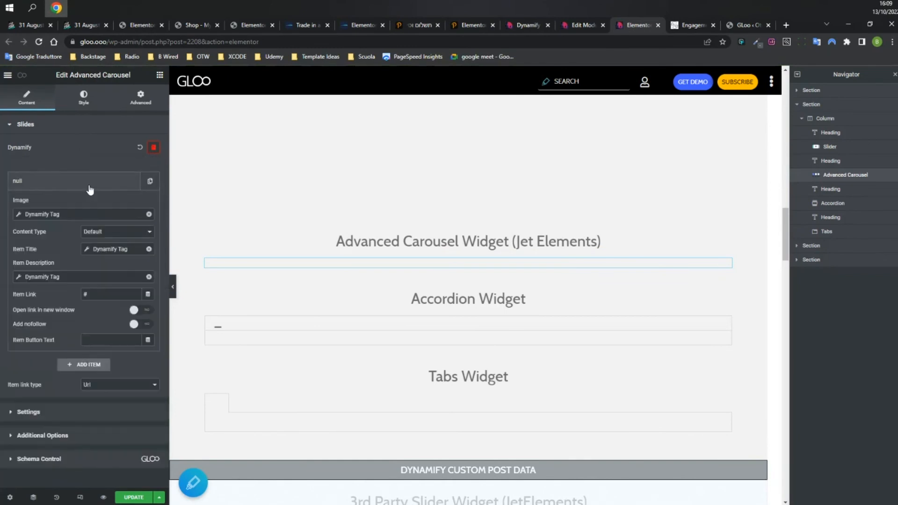
{"action": "left_click", "coordinate": [50, 214]}
{"action": "left_click", "coordinate": [68, 203]}
{"action": "left_click", "coordinate": [115, 249]}
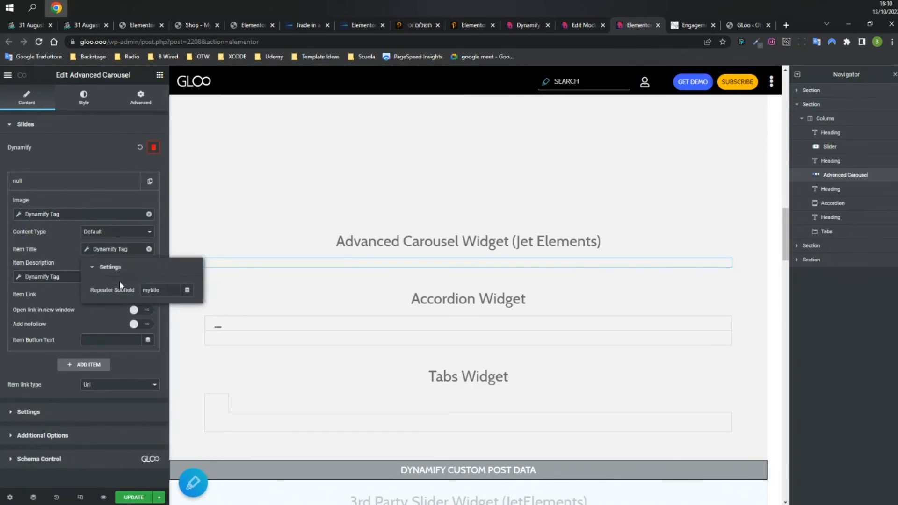
{"action": "left_click", "coordinate": [52, 277]}
{"action": "left_click", "coordinate": [92, 317]}
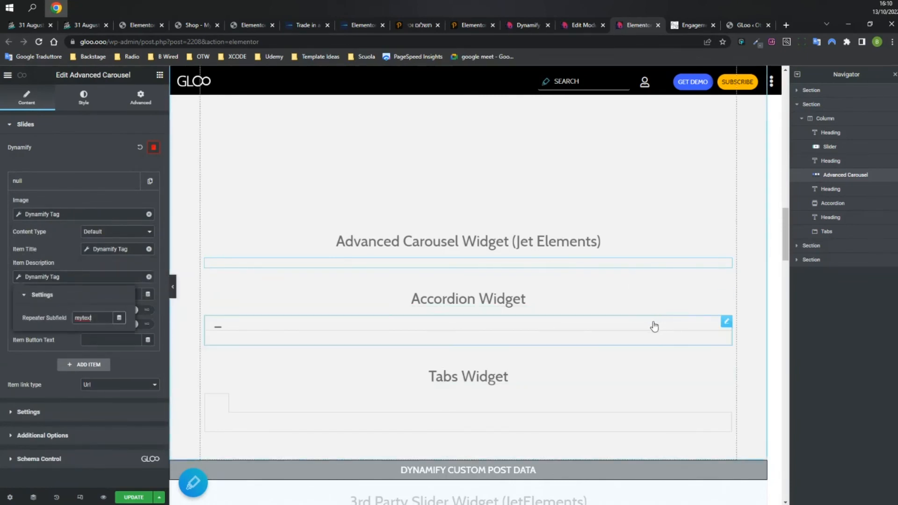
{"action": "left_click", "coordinate": [725, 322]}
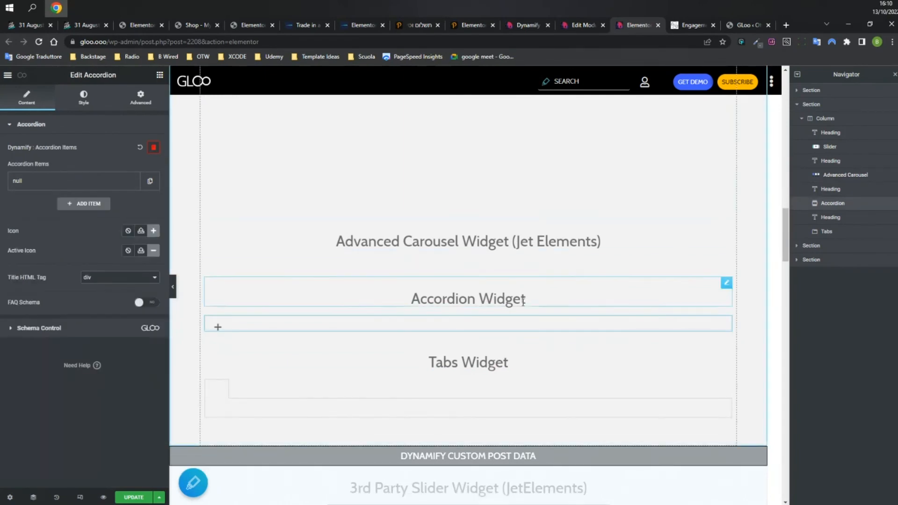
Check the accordion's title and mytext description subfields, then open the Tabs widget's settings.
{"action": "left_click", "coordinate": [45, 185]}
{"action": "left_click", "coordinate": [60, 214]}
{"action": "left_click", "coordinate": [66, 235]}
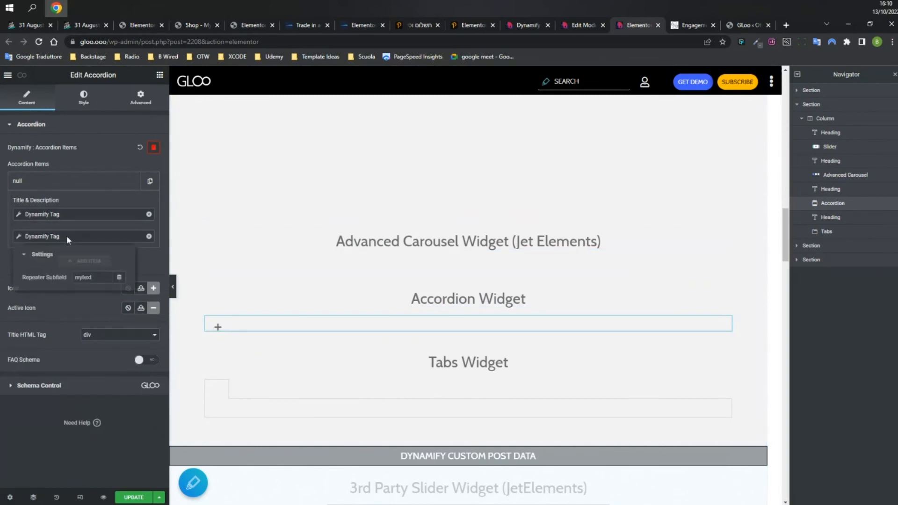
{"action": "left_click", "coordinate": [66, 236]}
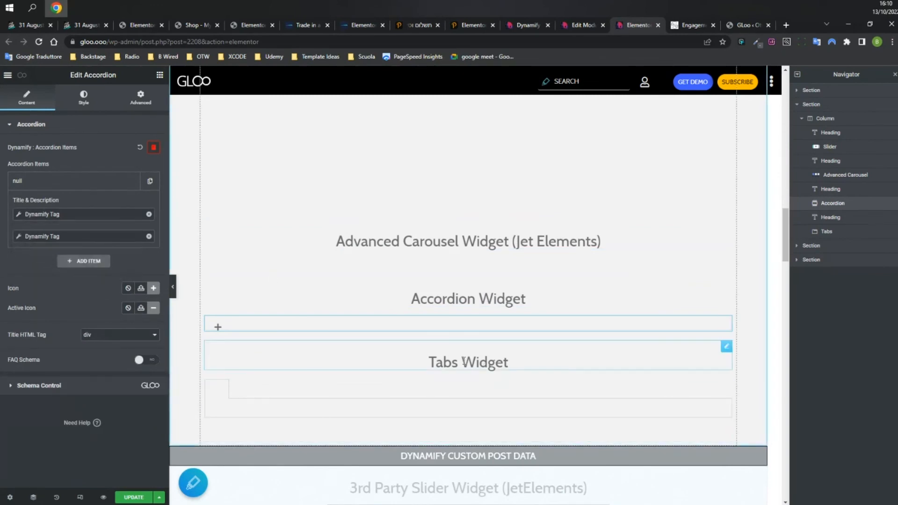
{"action": "left_click", "coordinate": [463, 361]}
{"action": "left_click", "coordinate": [519, 391]}
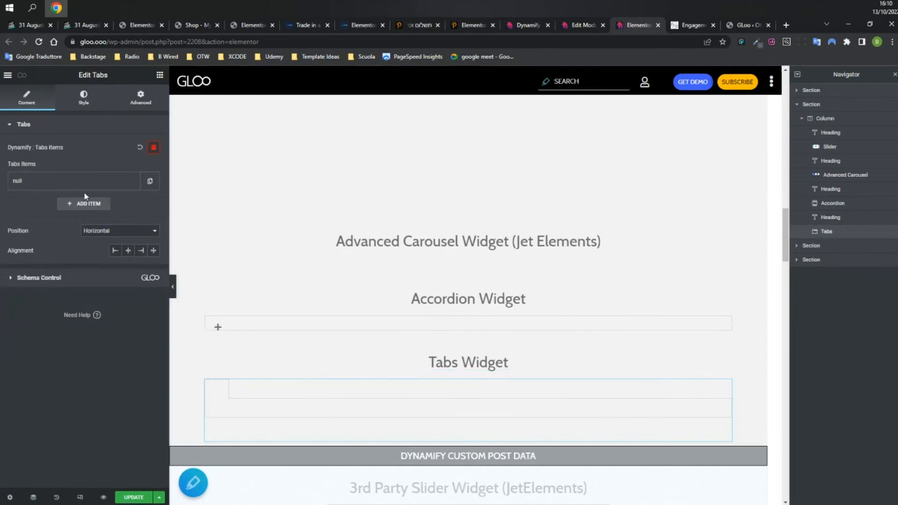
{"action": "left_click", "coordinate": [526, 26]}
{"action": "scroll", "coordinate": [468, 271], "scroll_direction": "down", "scroll_amount": 8}
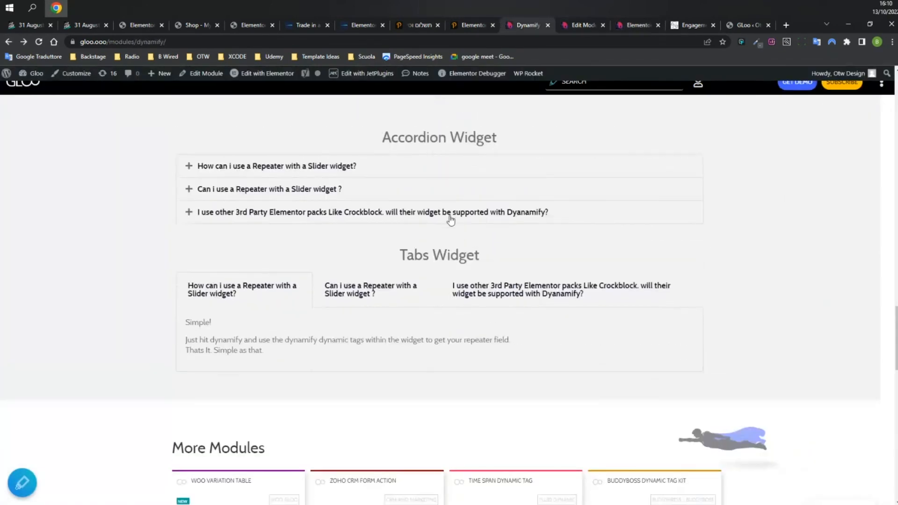
{"action": "left_click", "coordinate": [356, 168]}
{"action": "left_click", "coordinate": [380, 243]}
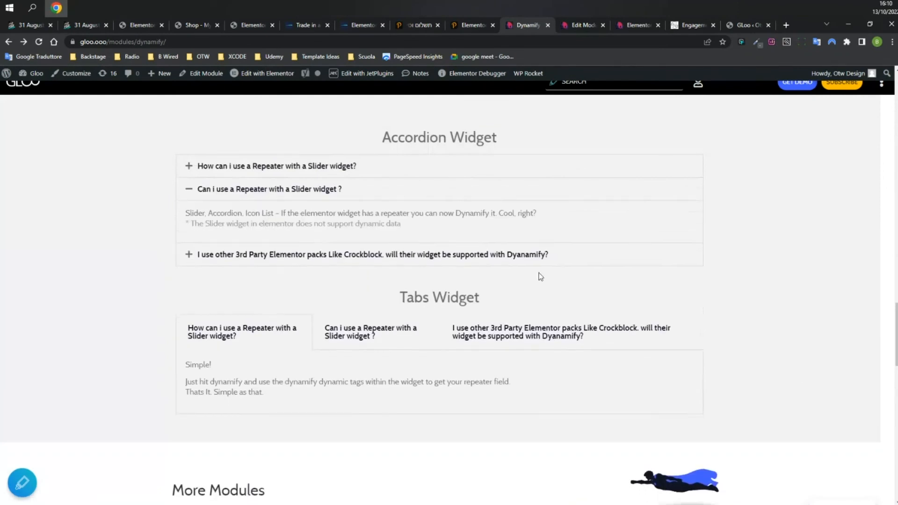
{"action": "left_click", "coordinate": [497, 254]}
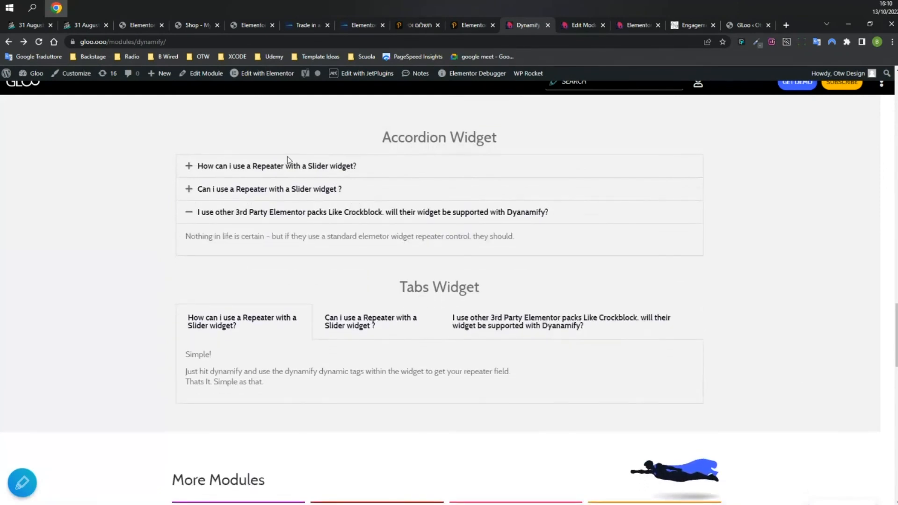
{"action": "left_click", "coordinate": [355, 323]}
{"action": "left_click", "coordinate": [562, 330]}
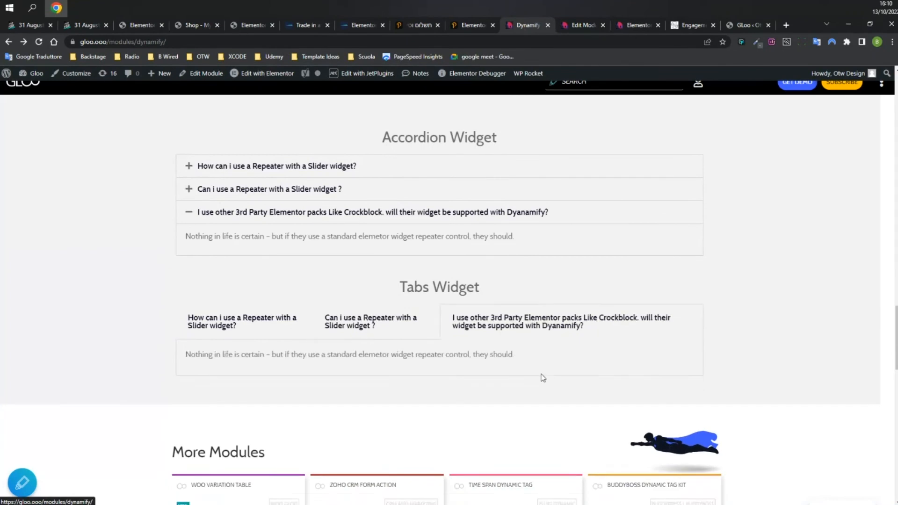
{"action": "left_click", "coordinate": [246, 328]}
{"action": "left_click", "coordinate": [411, 330]}
{"action": "left_click", "coordinate": [636, 25]}
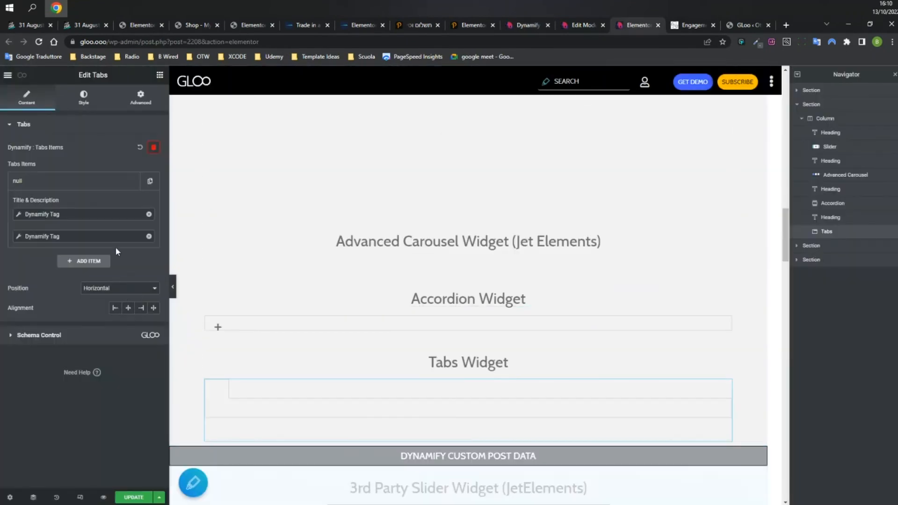
Select the Accordion widget and toggle the GLoo Schema Control module on and back off.
{"action": "left_click", "coordinate": [504, 326]}
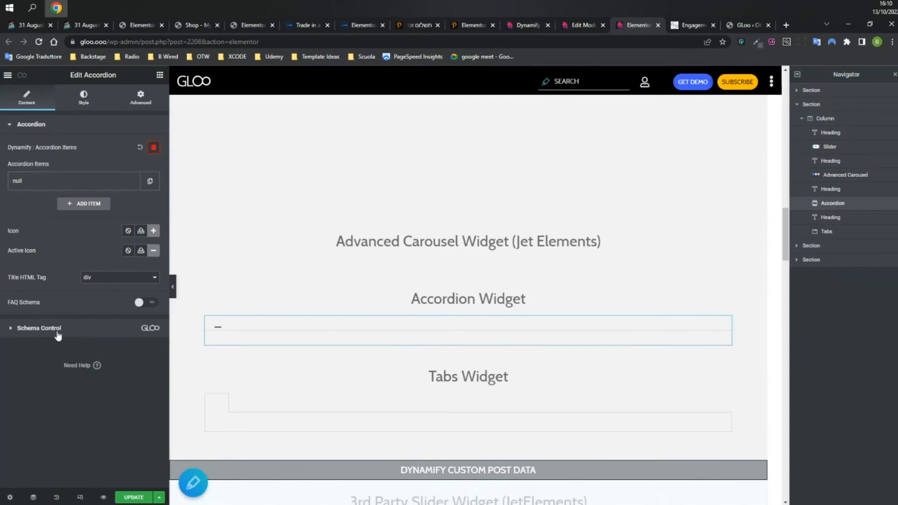
{"action": "left_click", "coordinate": [744, 25]}
{"action": "left_click", "coordinate": [388, 381]}
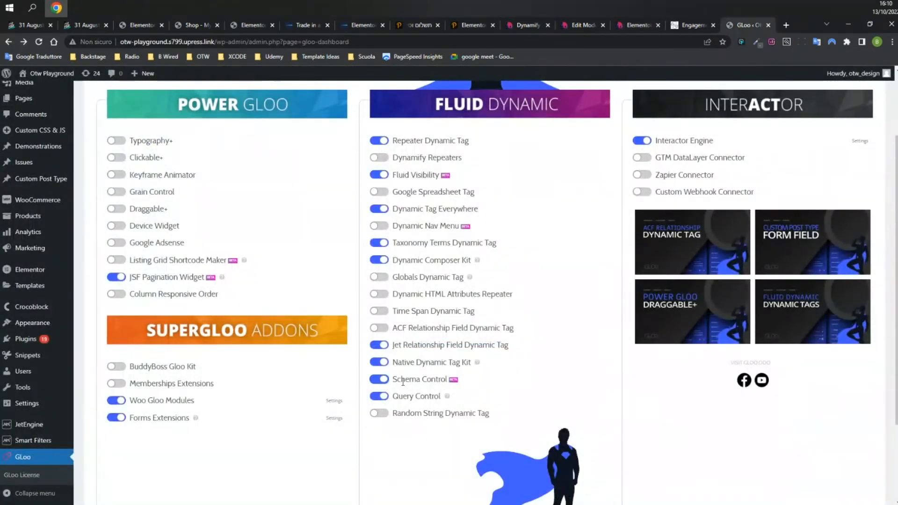
{"action": "left_click", "coordinate": [377, 379]}
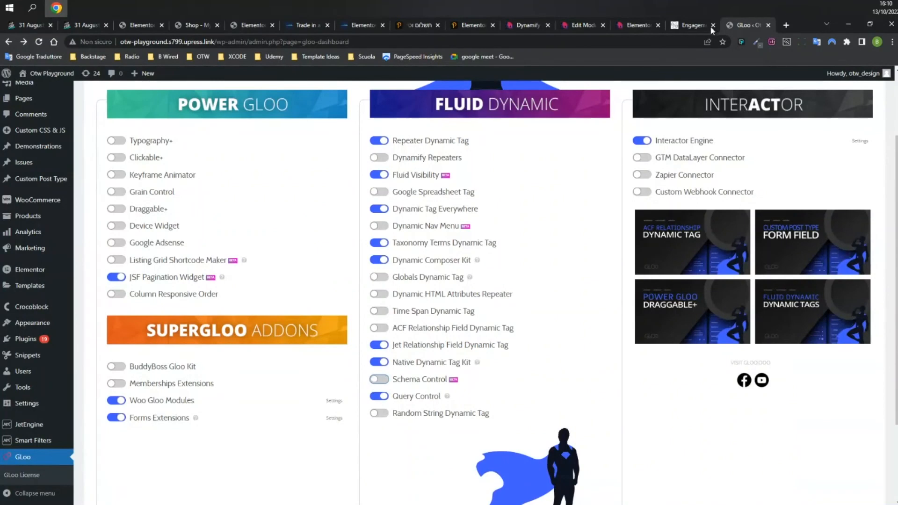
{"action": "left_click", "coordinate": [636, 25]}
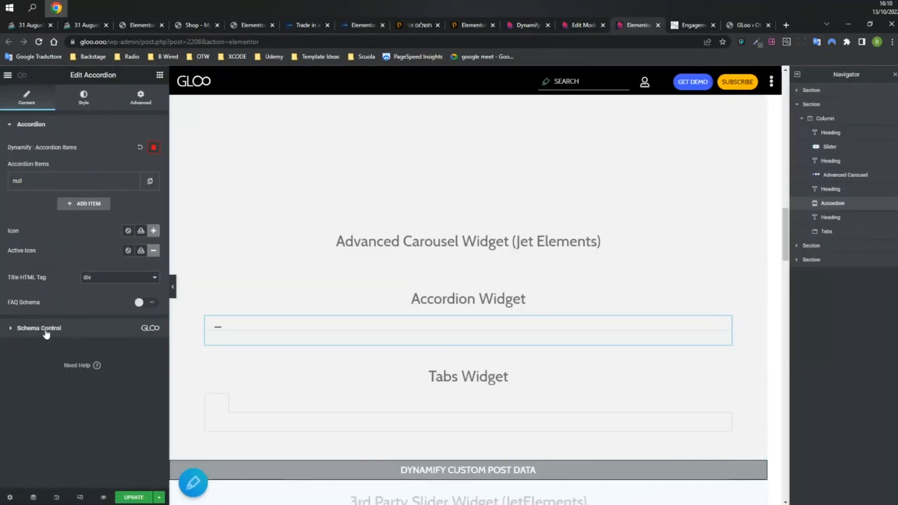
Activate the accordion's Schema Control with FAQ as the schema type.
{"action": "left_click", "coordinate": [28, 329]}
{"action": "left_click", "coordinate": [148, 170]}
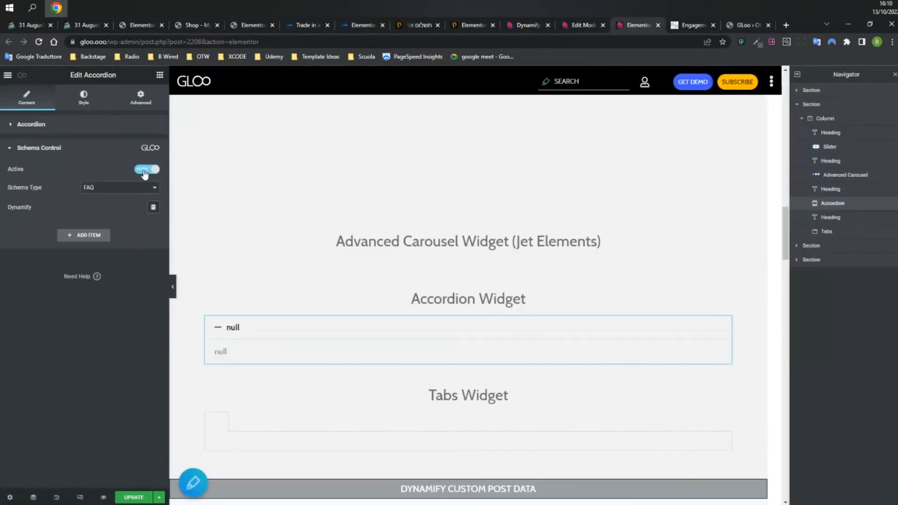
{"action": "left_click_drag", "start_coordinate": [13, 190], "coordinate": [40, 188]}
{"action": "left_click", "coordinate": [126, 188]}
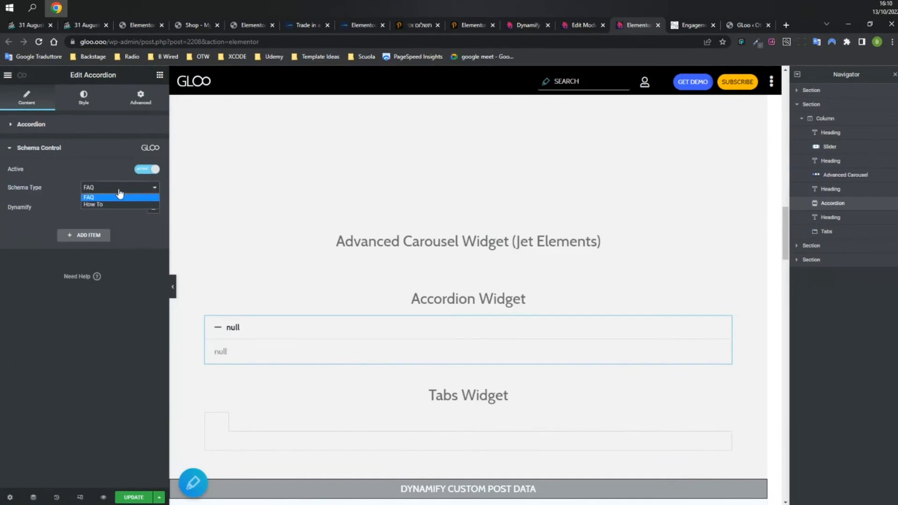
{"action": "left_click", "coordinate": [96, 198]}
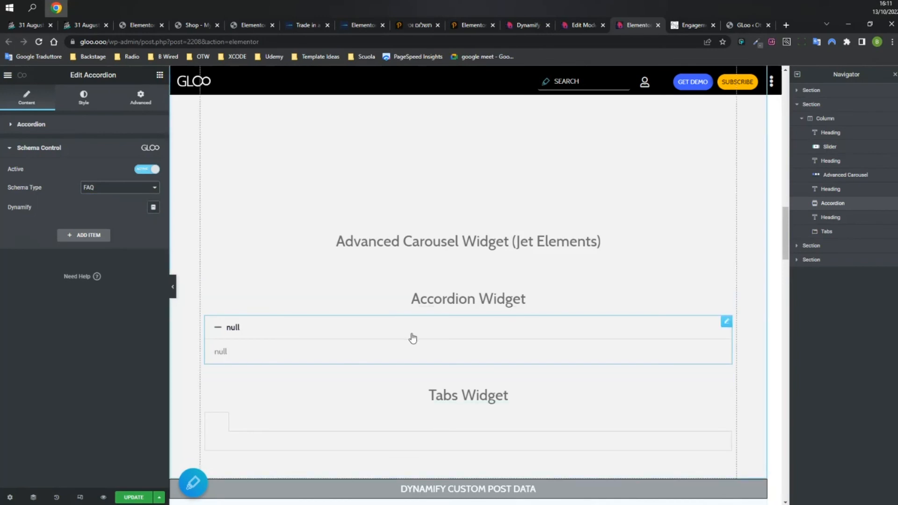
Feed the schema from the JetEngine repeater peter-the-repeater and add a first FAQ item.
{"action": "left_click", "coordinate": [154, 208]}
{"action": "left_click", "coordinate": [132, 230]}
{"action": "left_click", "coordinate": [47, 281]}
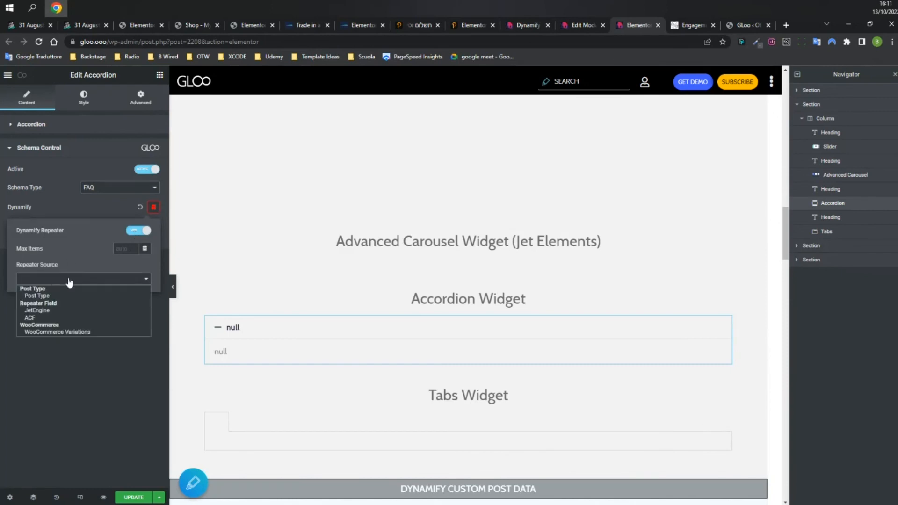
{"action": "left_click", "coordinate": [56, 311]}
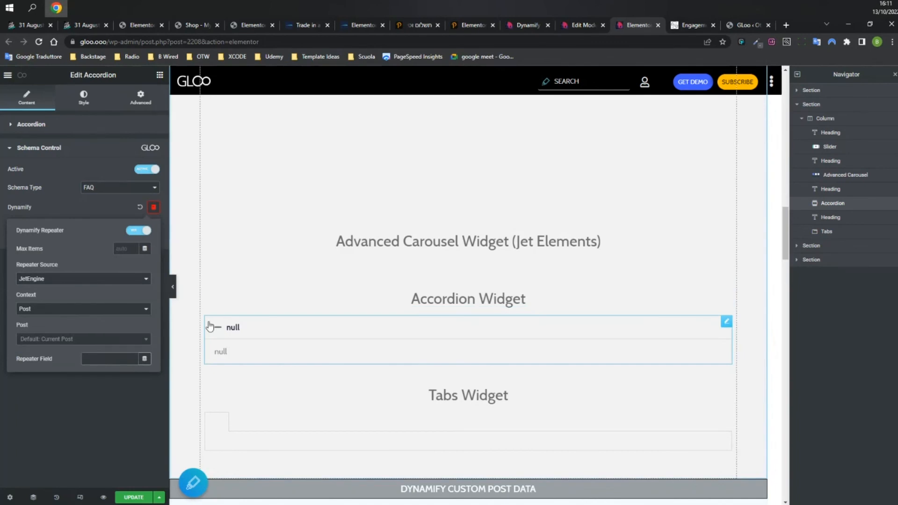
{"action": "type", "text": "peter-the-repeater"}
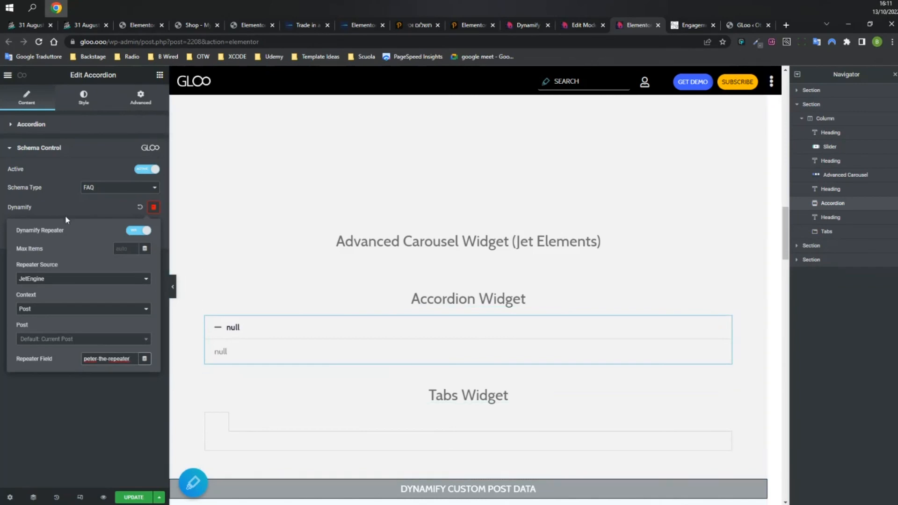
{"action": "left_click", "coordinate": [46, 204]}
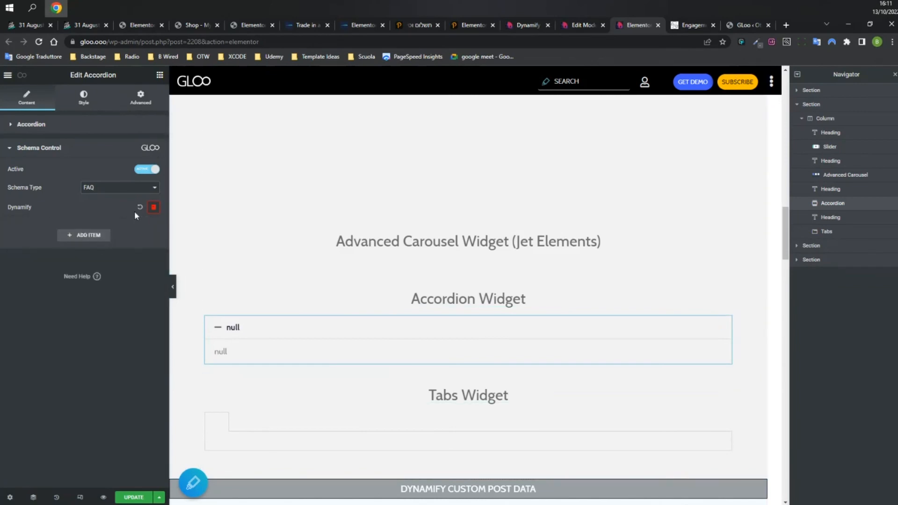
{"action": "left_click", "coordinate": [150, 209]}
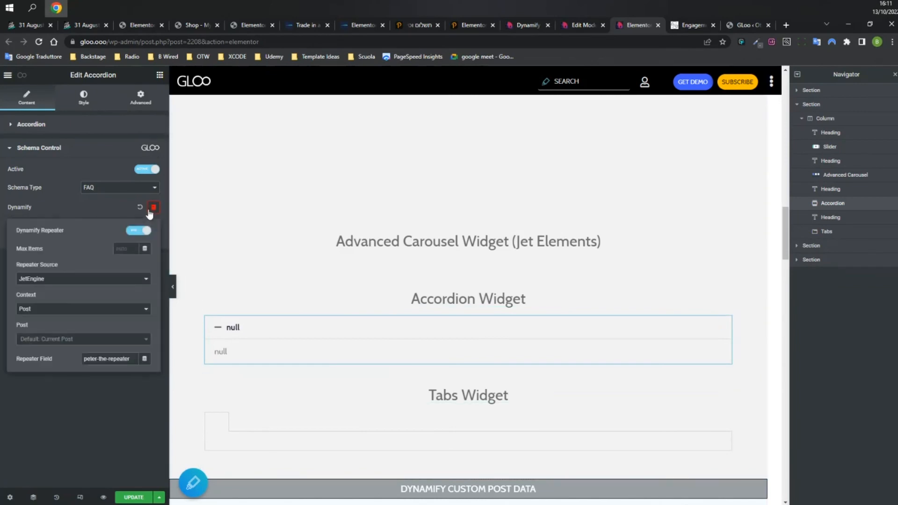
{"action": "left_click", "coordinate": [103, 216]}
{"action": "left_click", "coordinate": [84, 238]}
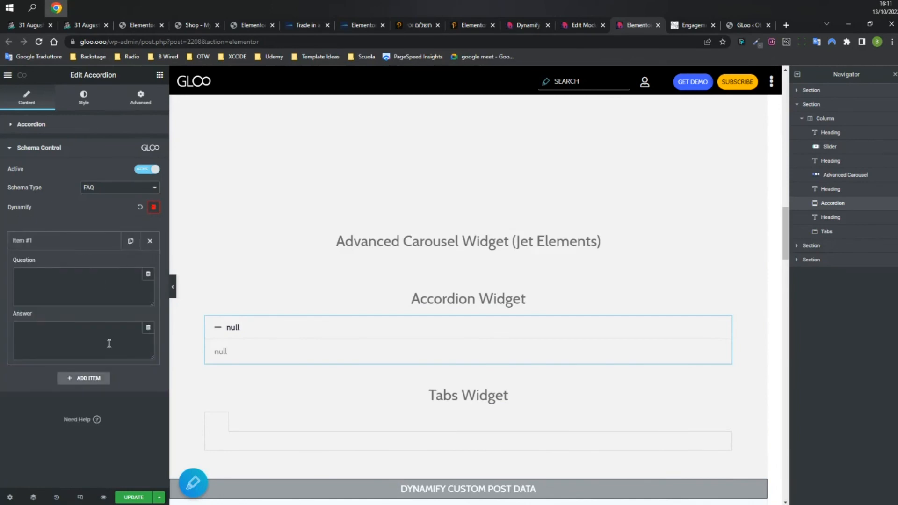
Set the FAQ Question to a Dynamify Tag using the mytitle subfield.
{"action": "left_click", "coordinate": [148, 274]}
{"action": "scroll", "coordinate": [89, 384], "scroll_direction": "down", "scroll_amount": 10}
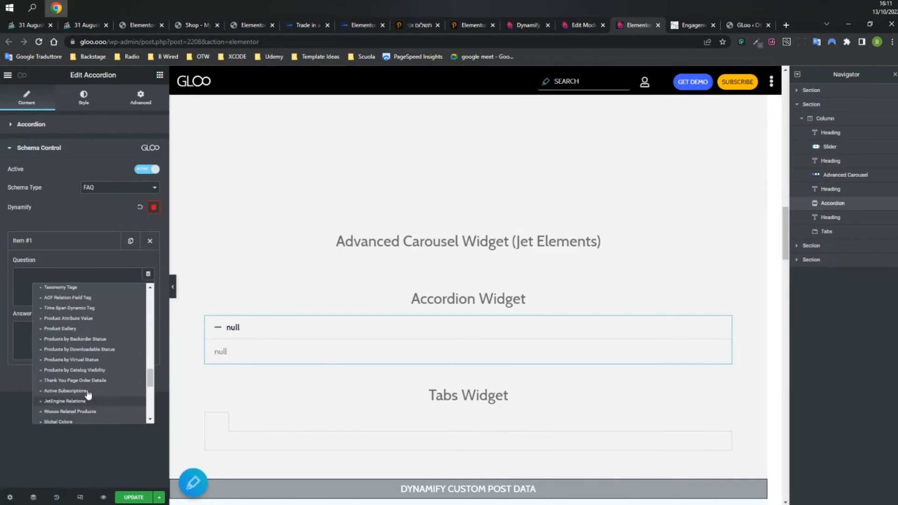
{"action": "scroll", "coordinate": [88, 395], "scroll_direction": "down", "scroll_amount": 5}
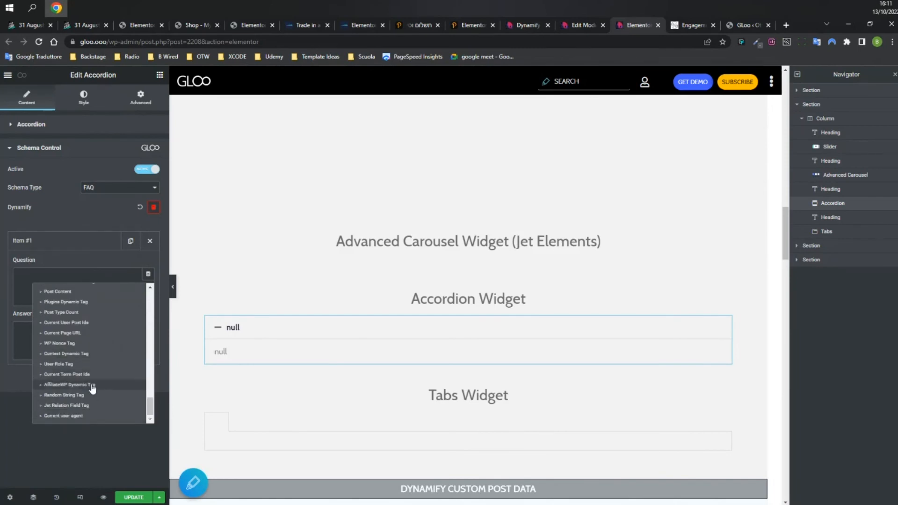
{"action": "scroll", "coordinate": [74, 318], "scroll_direction": "up", "scroll_amount": 1}
{"action": "left_click", "coordinate": [77, 317]}
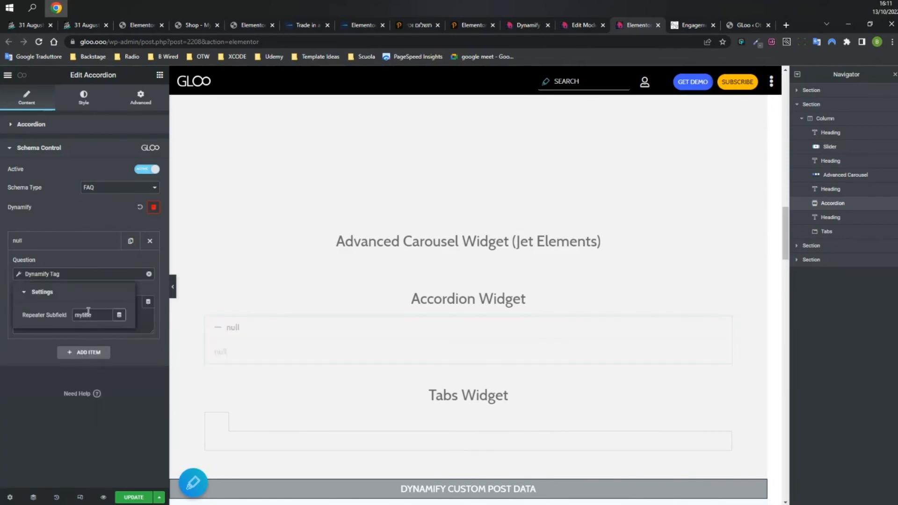
{"action": "left_click", "coordinate": [69, 274]}
Set the FAQ Answer to a Dynamify Tag using the mytext subfield.
{"action": "left_click", "coordinate": [148, 302]}
{"action": "scroll", "coordinate": [117, 362], "scroll_direction": "down", "scroll_amount": 10}
{"action": "scroll", "coordinate": [89, 369], "scroll_direction": "down", "scroll_amount": 3}
{"action": "left_click", "coordinate": [75, 418]}
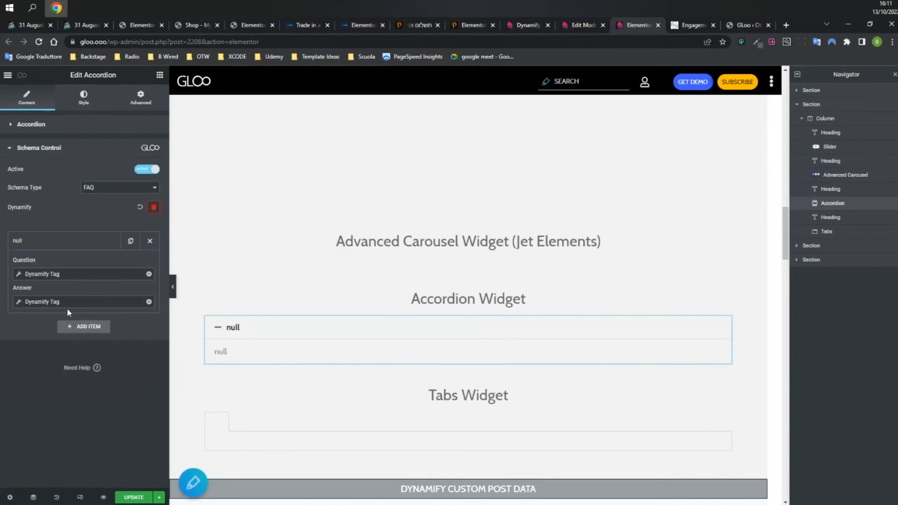
{"action": "left_click", "coordinate": [97, 342]}
{"action": "type", "text": "mytext"}
{"action": "left_click", "coordinate": [63, 221]}
Expand the first three accordion questions on the live Dynamify page.
{"action": "left_click", "coordinate": [533, 24]}
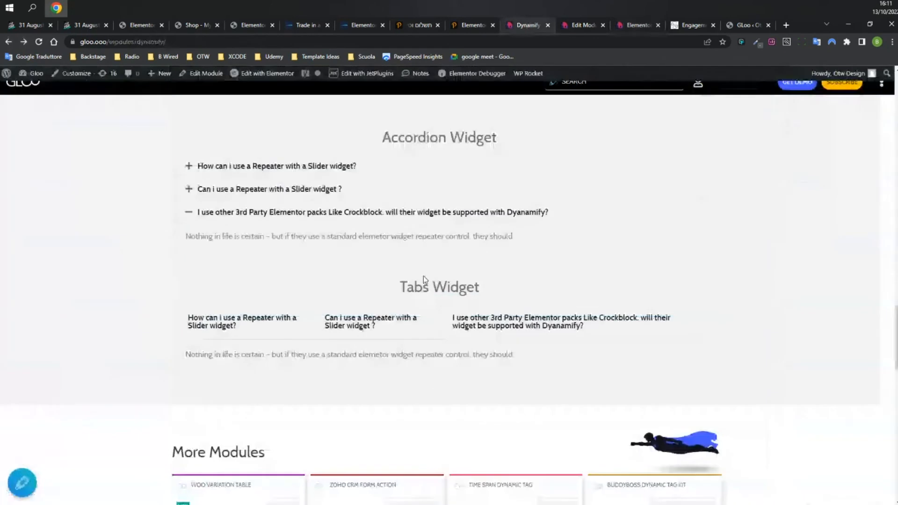
{"action": "left_click", "coordinate": [257, 172]}
{"action": "left_click", "coordinate": [290, 248]}
{"action": "left_click", "coordinate": [316, 255]}
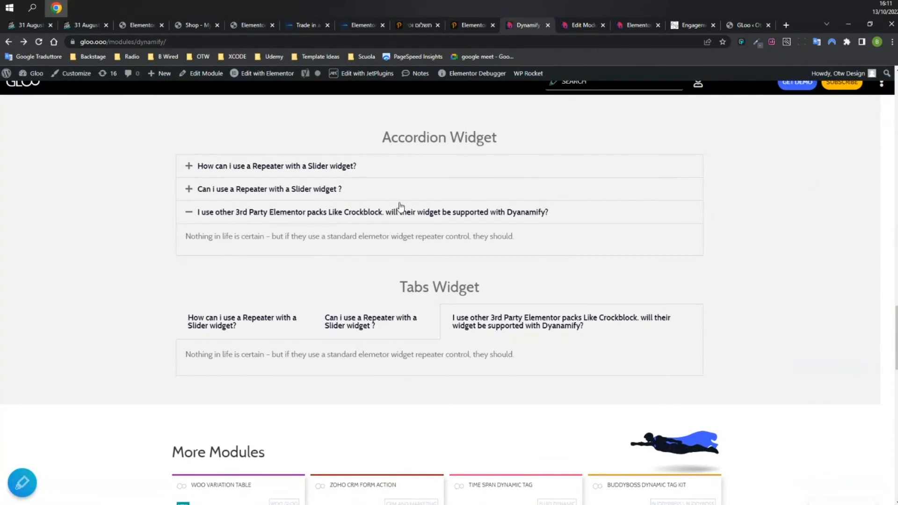
Compare the module's WordPress edit screen with the live Dynamify page.
{"action": "left_click", "coordinate": [586, 29]}
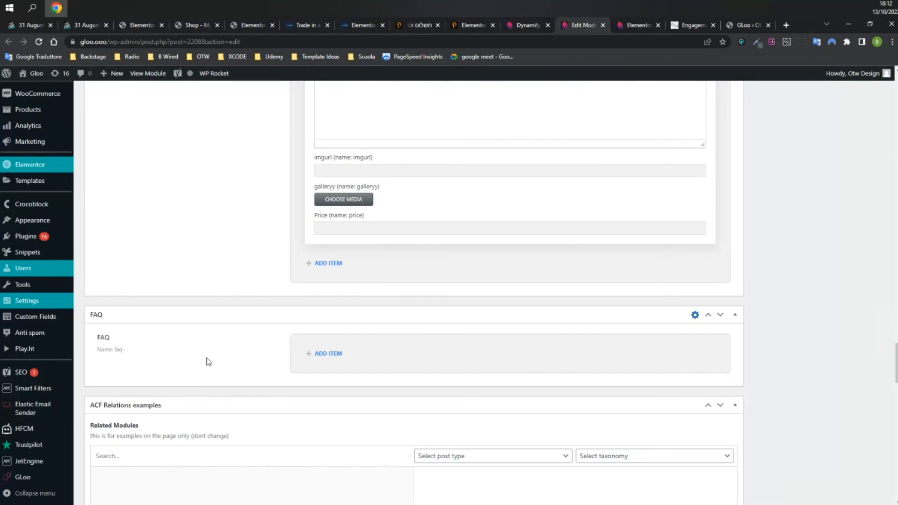
{"action": "scroll", "coordinate": [260, 247], "scroll_direction": "up", "scroll_amount": 12}
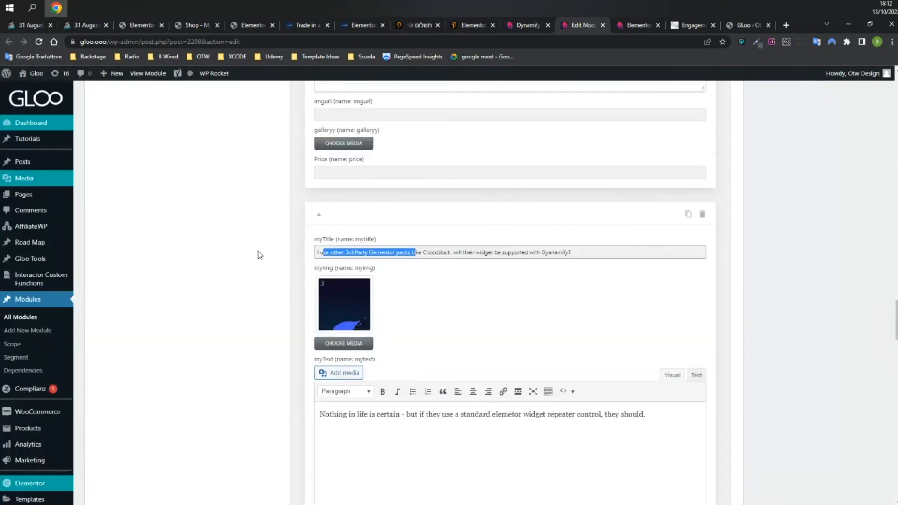
{"action": "scroll", "coordinate": [453, 228], "scroll_direction": "up", "scroll_amount": 4}
{"action": "scroll", "coordinate": [339, 240], "scroll_direction": "up", "scroll_amount": 7}
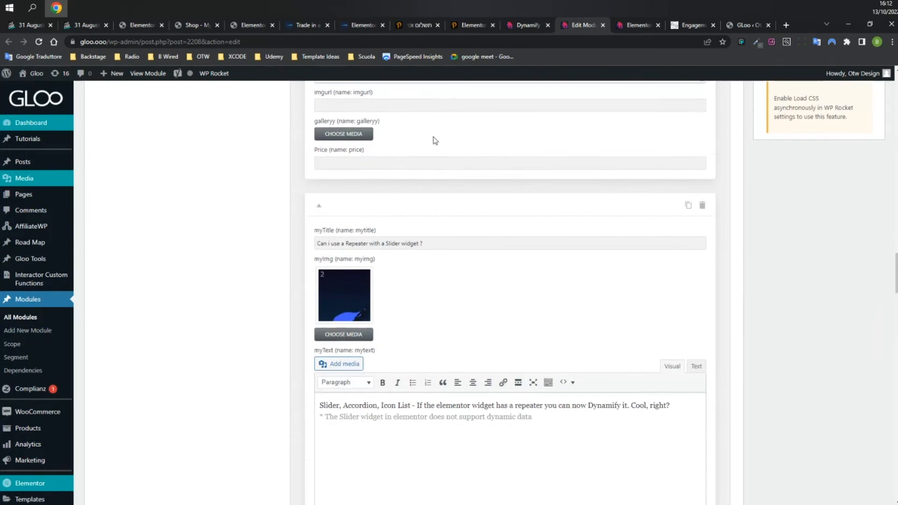
{"action": "scroll", "coordinate": [228, 242], "scroll_direction": "up", "scroll_amount": 9}
{"action": "scroll", "coordinate": [228, 242], "scroll_direction": "up", "scroll_amount": 5}
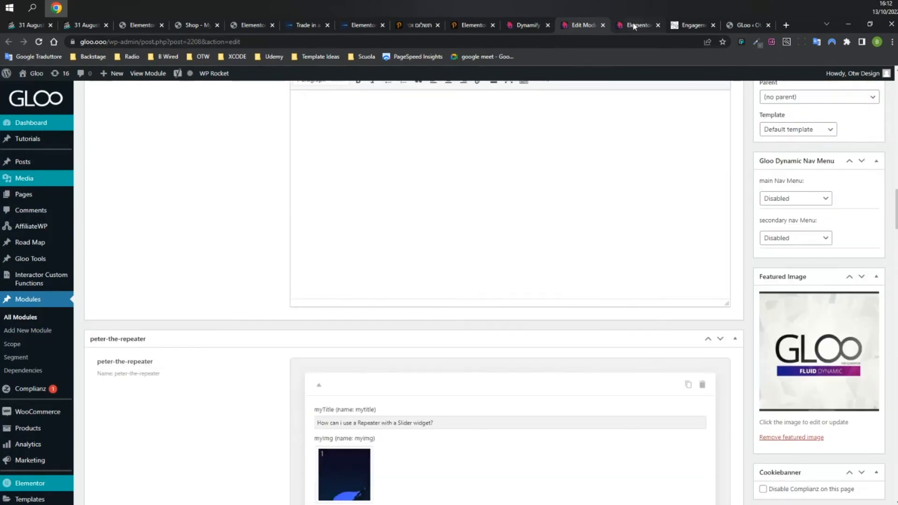
{"action": "left_click", "coordinate": [527, 25]}
{"action": "scroll", "coordinate": [557, 304], "scroll_direction": "up", "scroll_amount": 10}
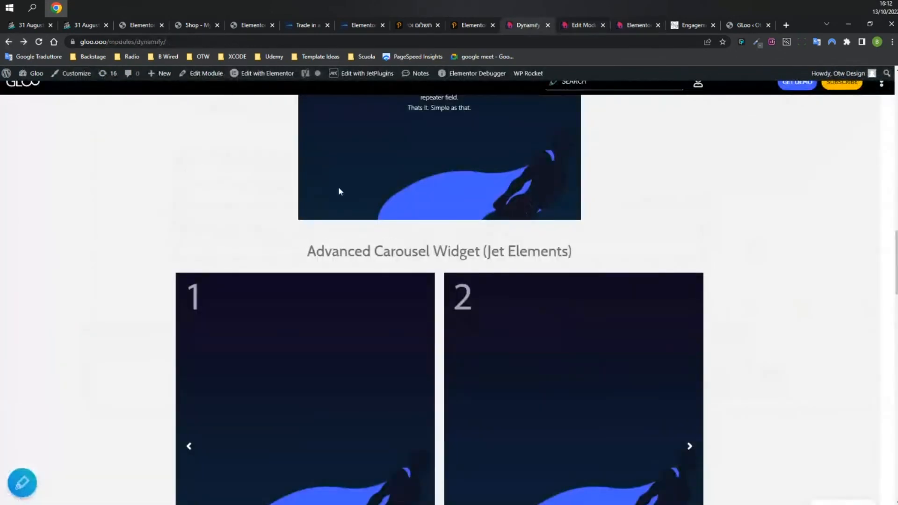
{"action": "scroll", "coordinate": [622, 203], "scroll_direction": "up", "scroll_amount": 5}
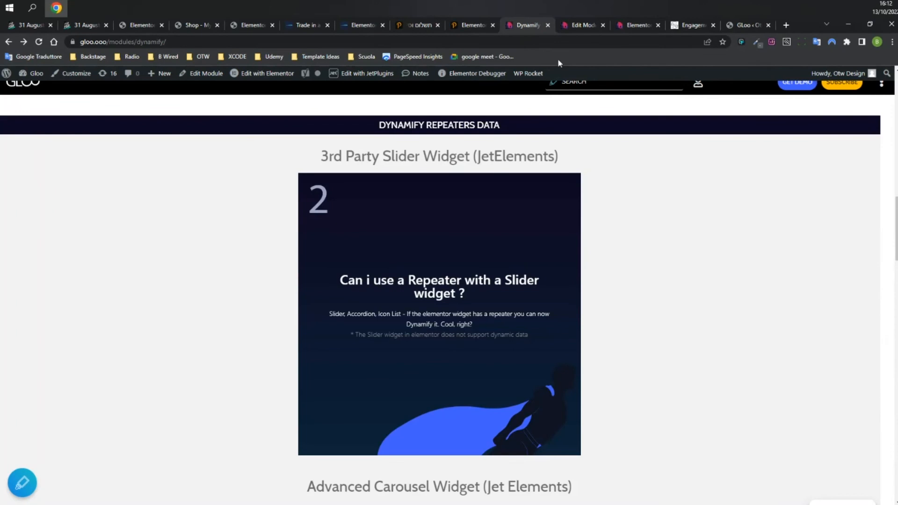
{"action": "left_click", "coordinate": [584, 25]}
{"action": "scroll", "coordinate": [254, 273], "scroll_direction": "up", "scroll_amount": 5}
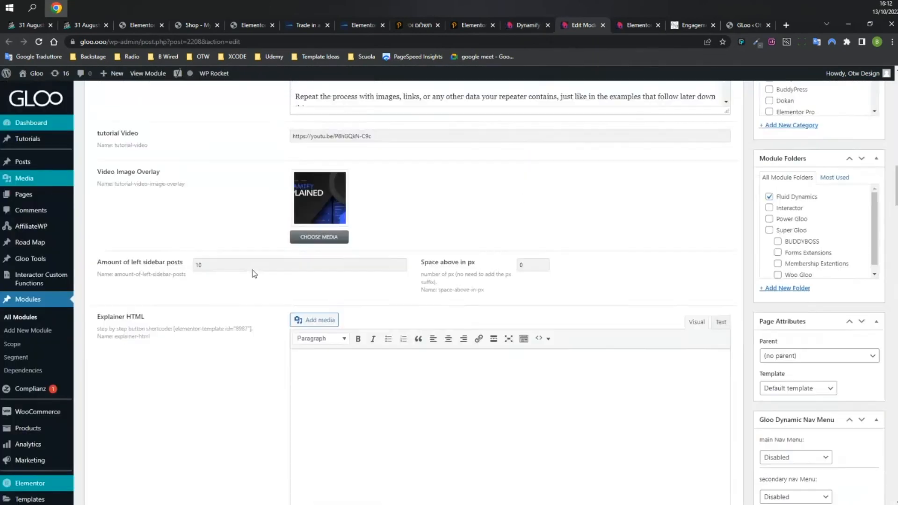
{"action": "scroll", "coordinate": [253, 274], "scroll_direction": "up", "scroll_amount": 3}
Close the Elementor editor, confirming leave, and switch to the Nature Sparkle engagement rings page.
{"action": "left_click", "coordinate": [636, 25]}
{"action": "left_click", "coordinate": [657, 25]}
{"action": "key", "text": "Return"}
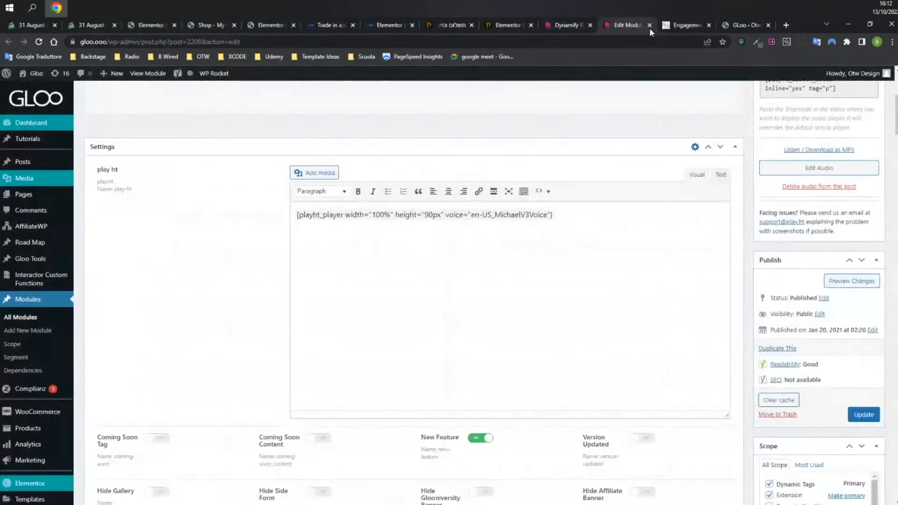
{"action": "left_click", "coordinate": [564, 25]}
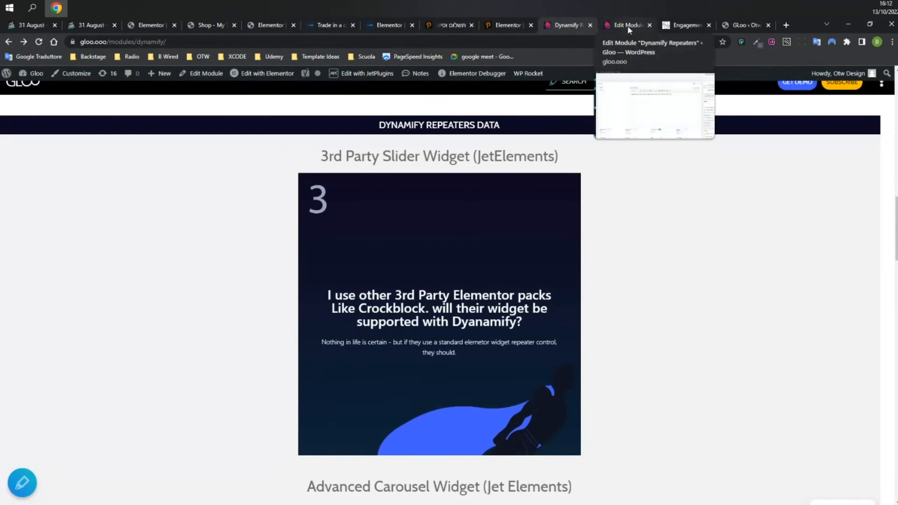
{"action": "left_click", "coordinate": [679, 27]}
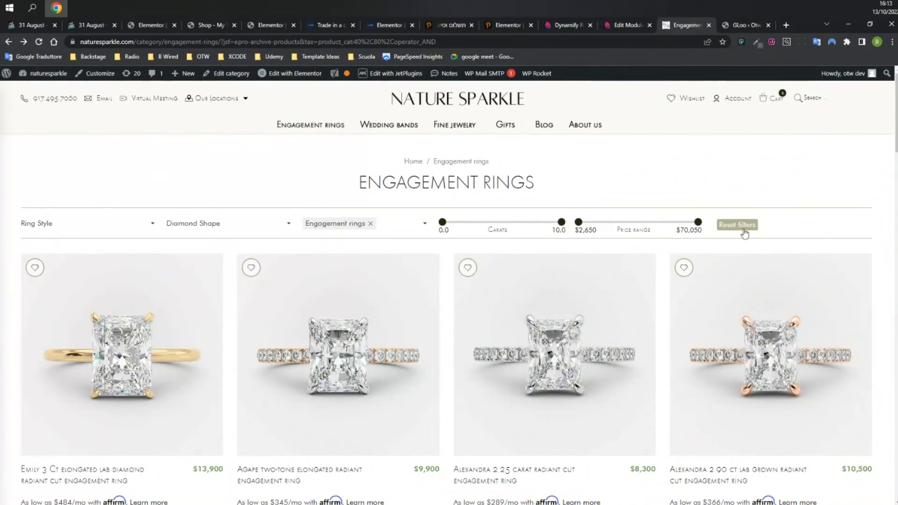
Open DevTools and preview the page in the 375 × 829 responsive mobile layout.
{"action": "right_click", "coordinate": [266, 166]}
{"action": "left_click", "coordinate": [321, 342]}
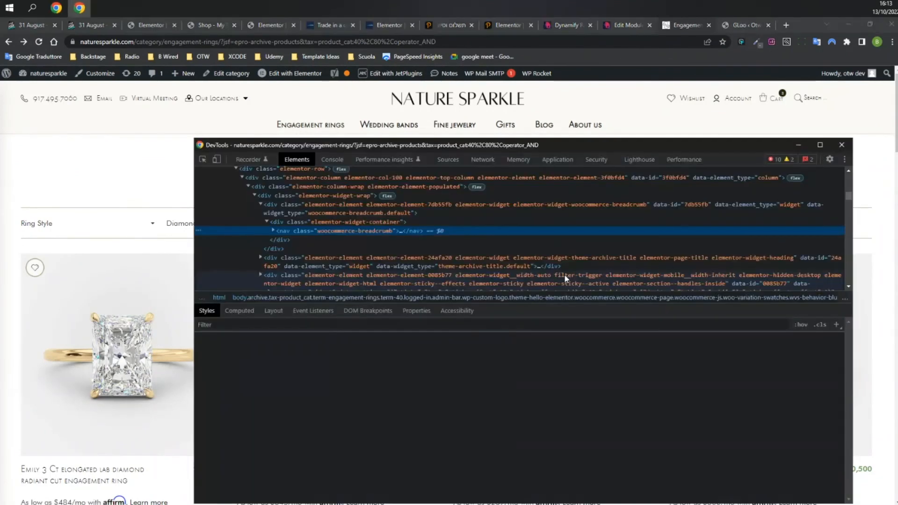
{"action": "left_click", "coordinate": [211, 159]}
{"action": "left_click", "coordinate": [99, 218]}
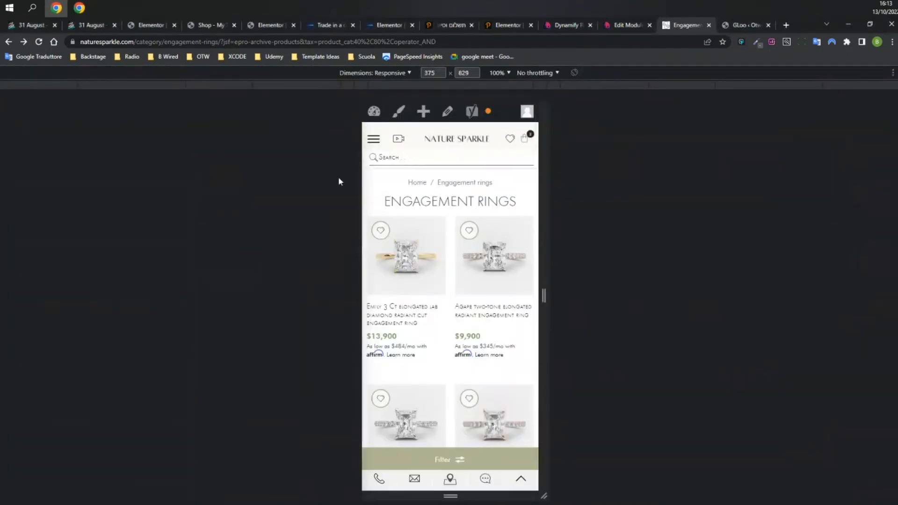
Test the mobile showroom locations list and product filter panel, opening and closing each twice.
{"action": "left_click", "coordinate": [450, 479]}
{"action": "left_click", "coordinate": [450, 477]}
{"action": "left_click", "coordinate": [459, 462]}
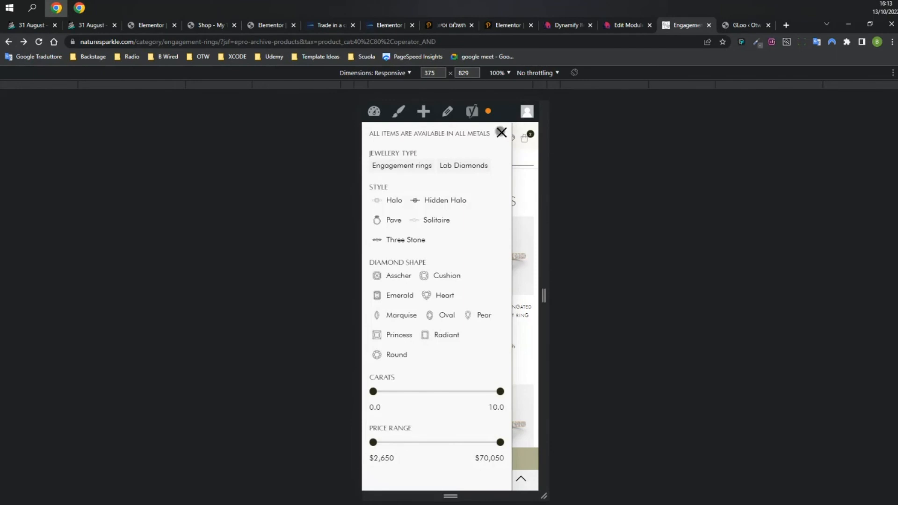
{"action": "left_click", "coordinate": [501, 132]}
{"action": "left_click", "coordinate": [450, 478]}
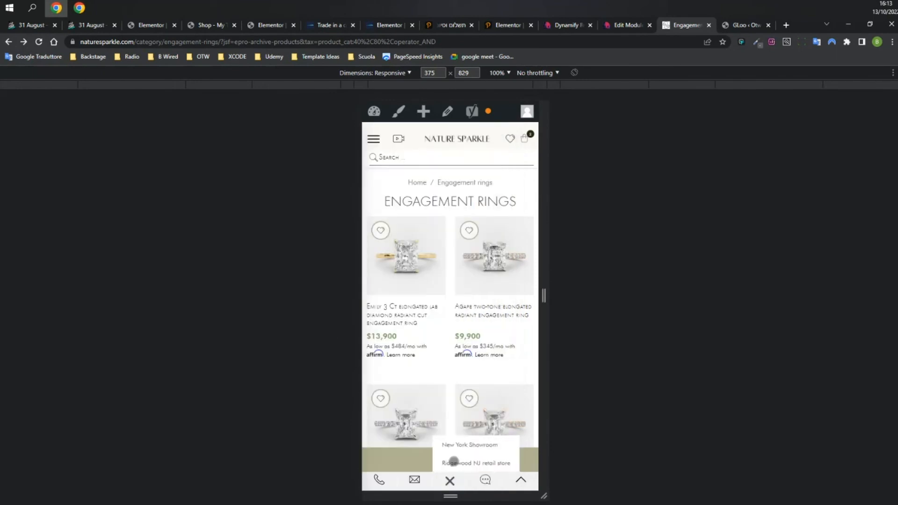
{"action": "left_click", "coordinate": [449, 480]}
{"action": "left_click", "coordinate": [448, 458]}
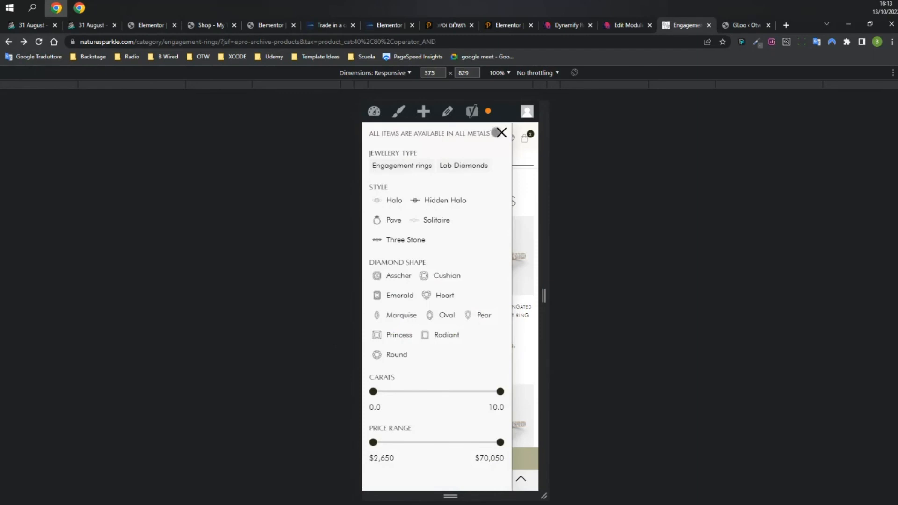
{"action": "left_click", "coordinate": [501, 132]}
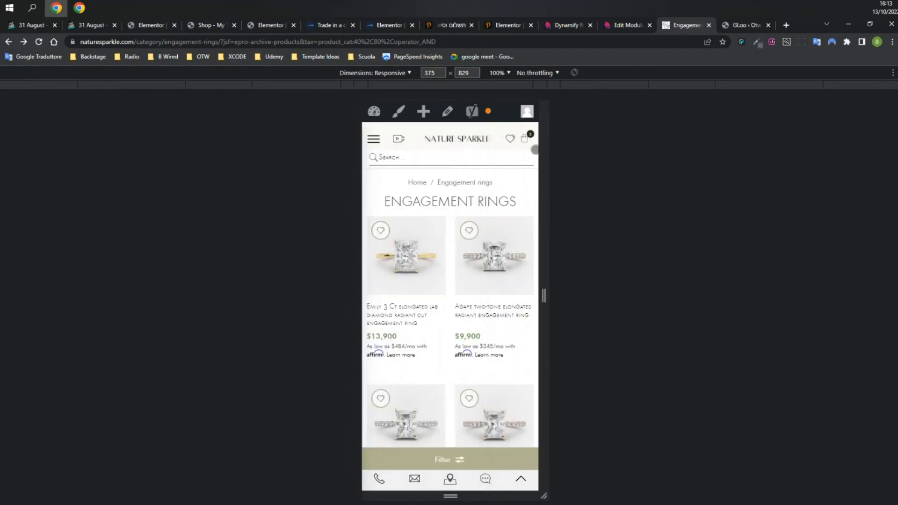
{"action": "mouse_move", "coordinate": [625, 25]}
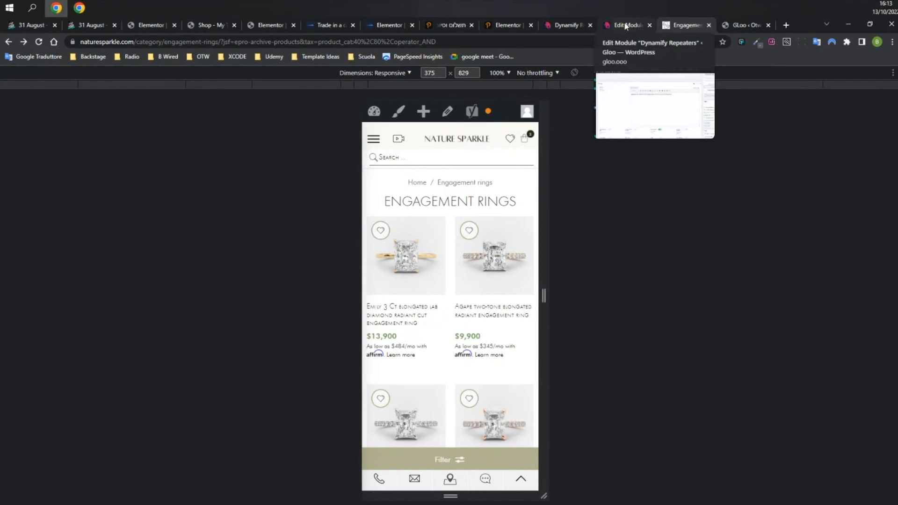
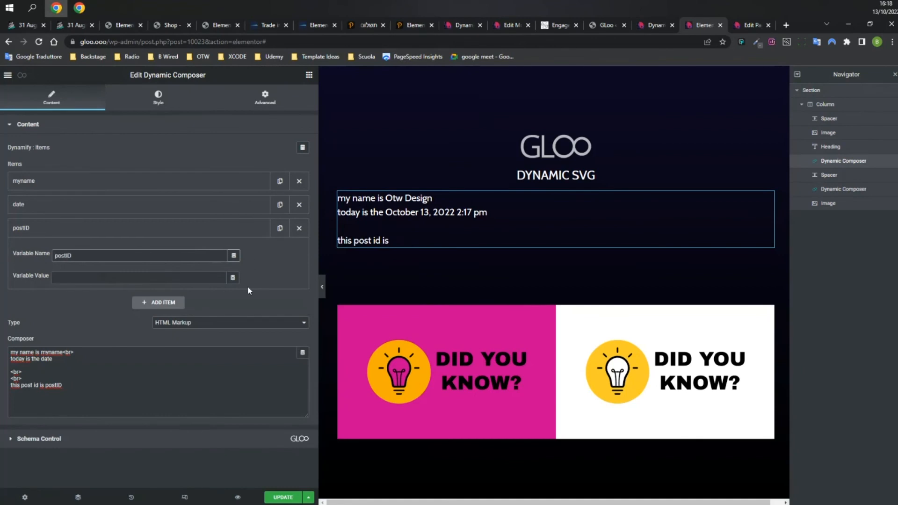
Point the postID variable at the Post ID tag so the preview reads 'this post id is 10023', and save.
{"action": "left_click", "coordinate": [168, 345]}
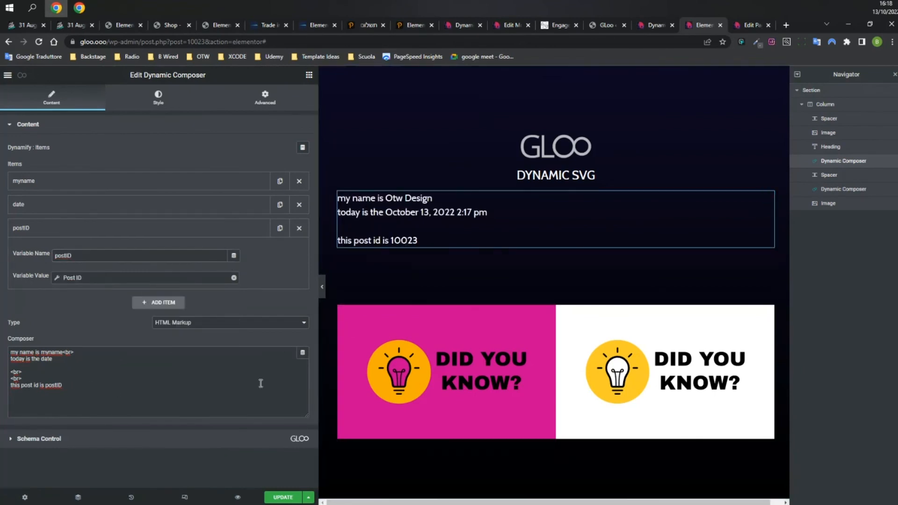
{"action": "left_click", "coordinate": [172, 387]}
{"action": "left_click", "coordinate": [283, 497]}
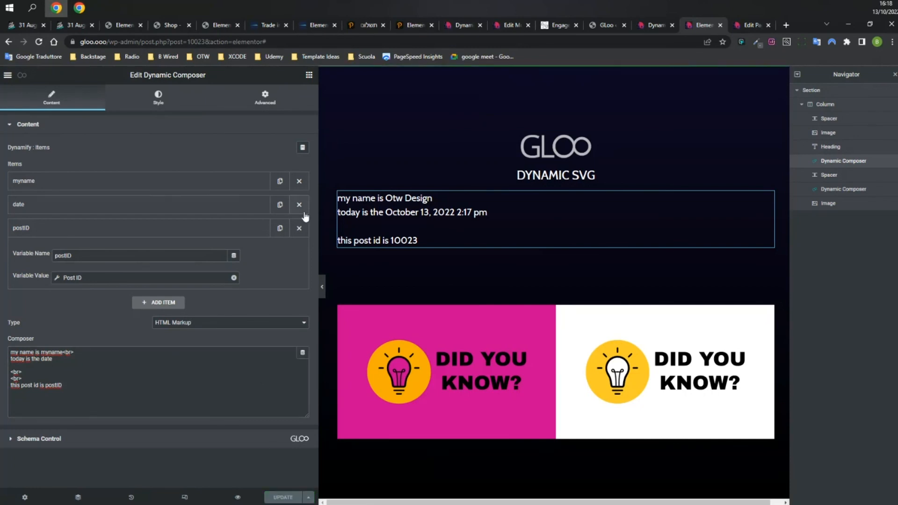
Refresh the WordPress edit screen and the live Dynamic SVG page.
{"action": "left_click", "coordinate": [651, 26]}
{"action": "key", "text": "F5"}
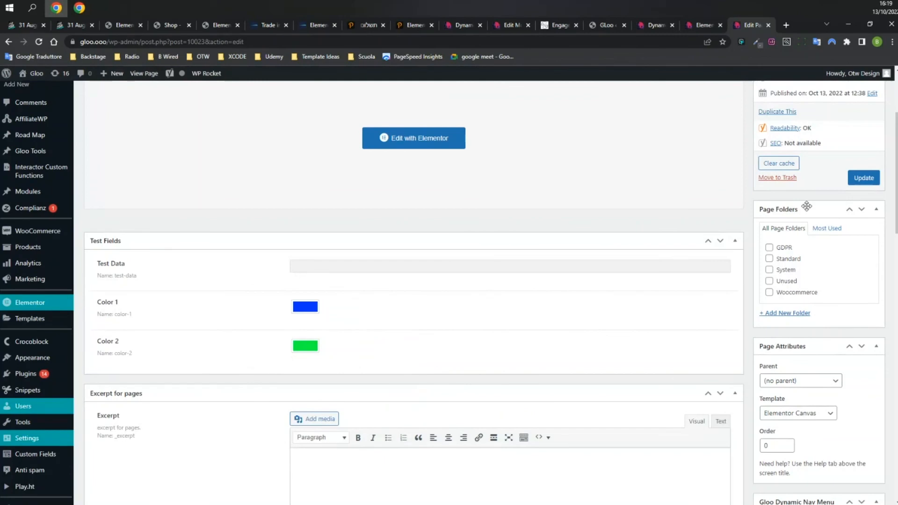
{"action": "left_click", "coordinate": [650, 25]}
{"action": "key", "text": "F5"}
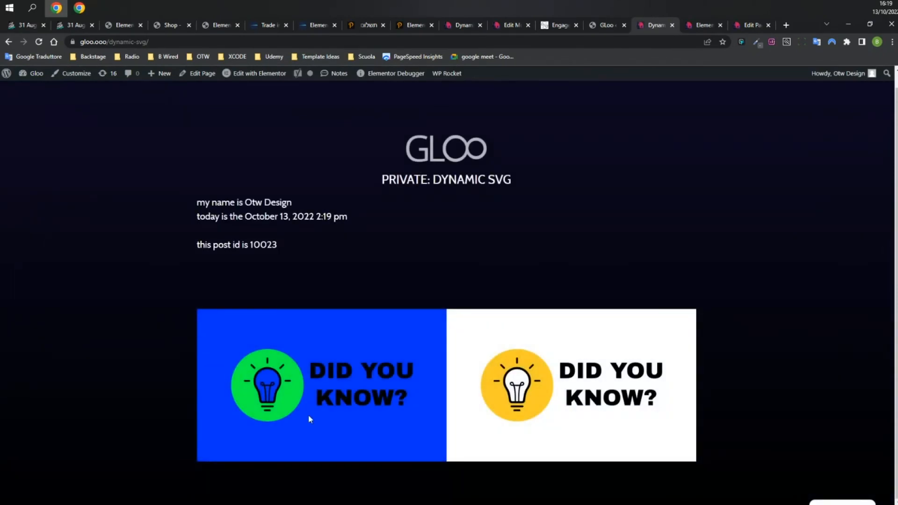
{"action": "left_click", "coordinate": [698, 27]}
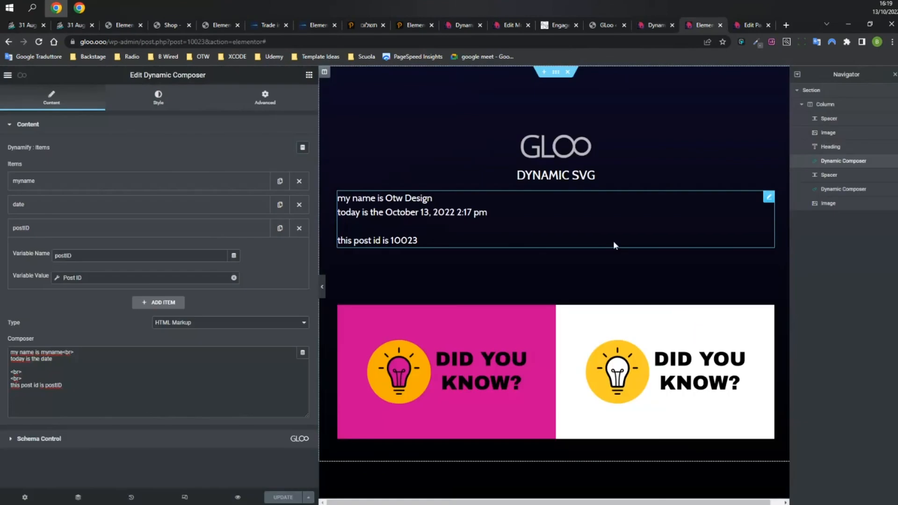
{"action": "key", "text": "ctrl+Tab"}
Enter 1000 in the page's Test Data custom field and update the page.
{"action": "scroll", "coordinate": [331, 277], "scroll_direction": "down", "scroll_amount": 4}
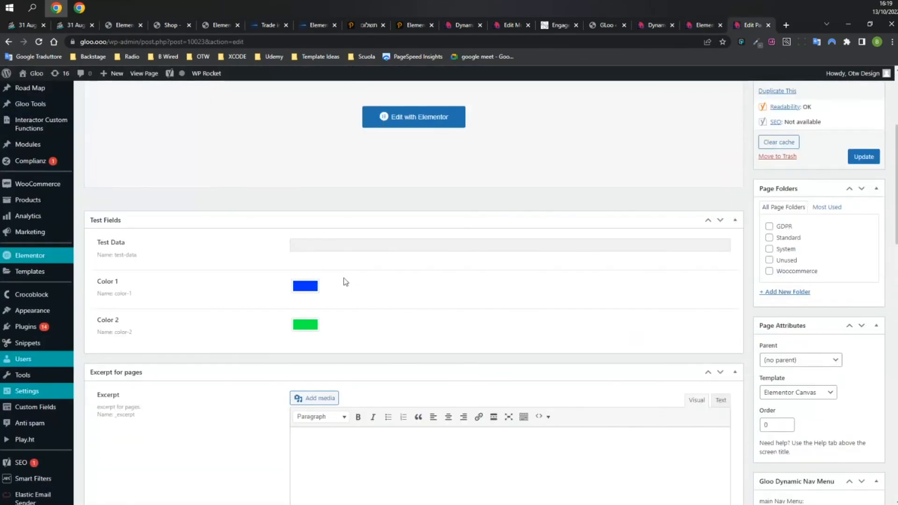
{"action": "scroll", "coordinate": [343, 281], "scroll_direction": "down", "scroll_amount": 7}
{"action": "scroll", "coordinate": [281, 276], "scroll_direction": "up", "scroll_amount": 7}
{"action": "left_click", "coordinate": [417, 244]}
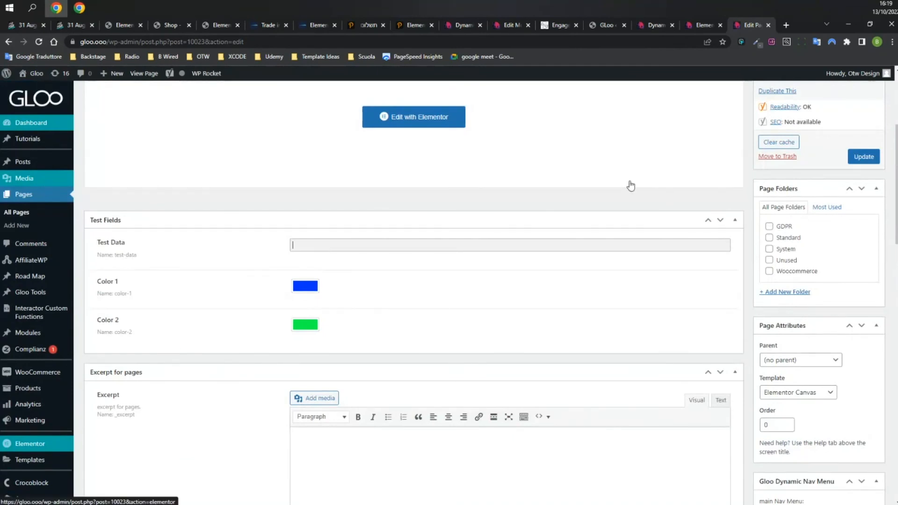
{"action": "type", "text": "1000"}
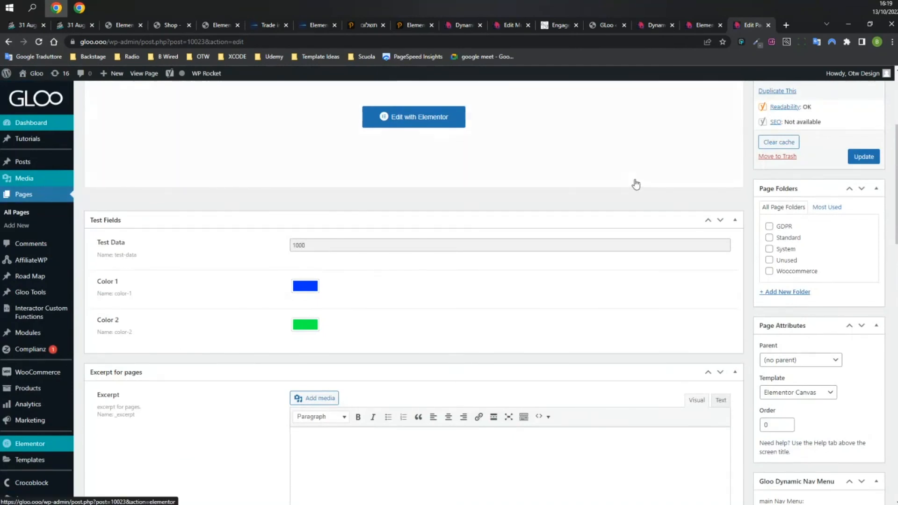
{"action": "left_click", "coordinate": [863, 157]}
{"action": "left_click", "coordinate": [704, 25]}
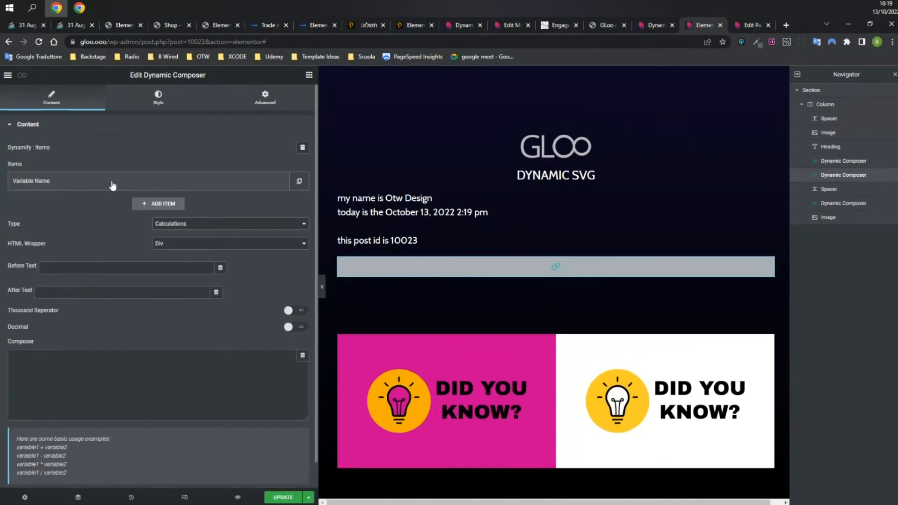
Name the composer's first item metaNr and set its value to Custom Field › Test Data.
{"action": "left_click", "coordinate": [112, 186]}
{"action": "triple_click", "coordinate": [99, 208]}
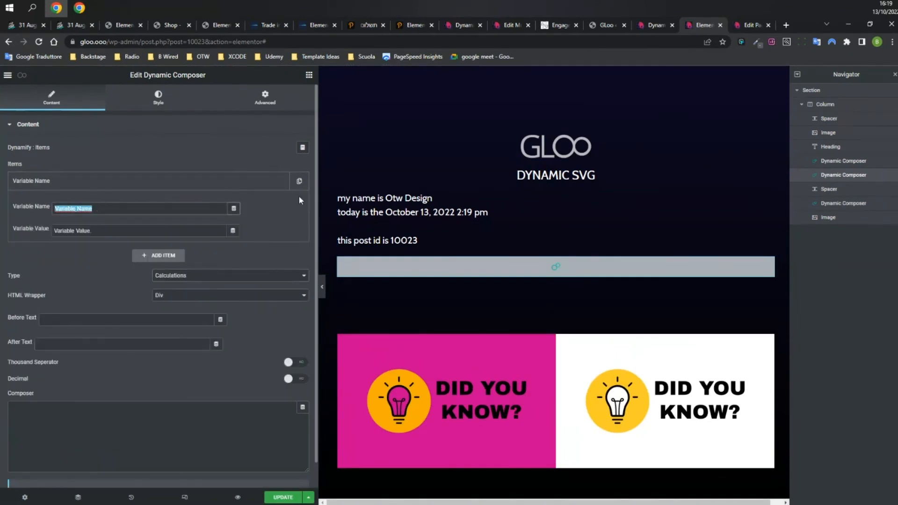
{"action": "type", "text": "m"}
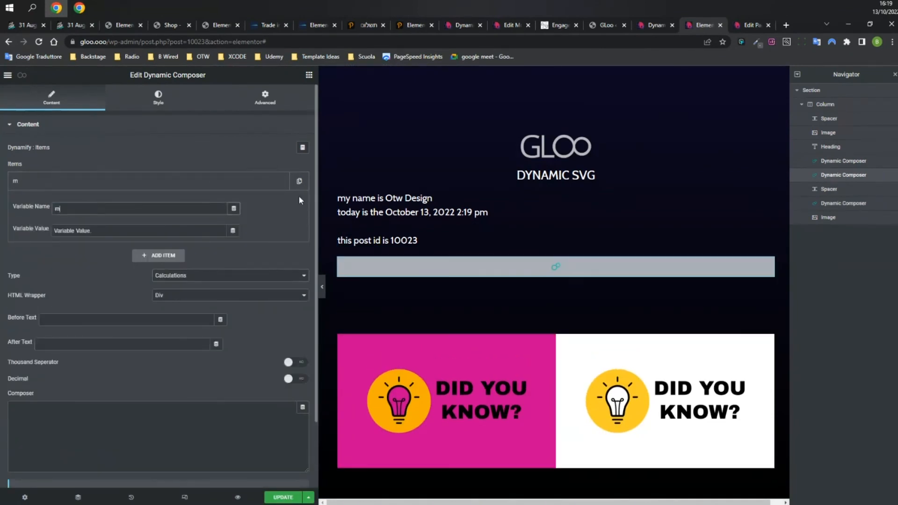
{"action": "key", "text": "BackSpace"}
{"action": "type", "text": "metaNr"}
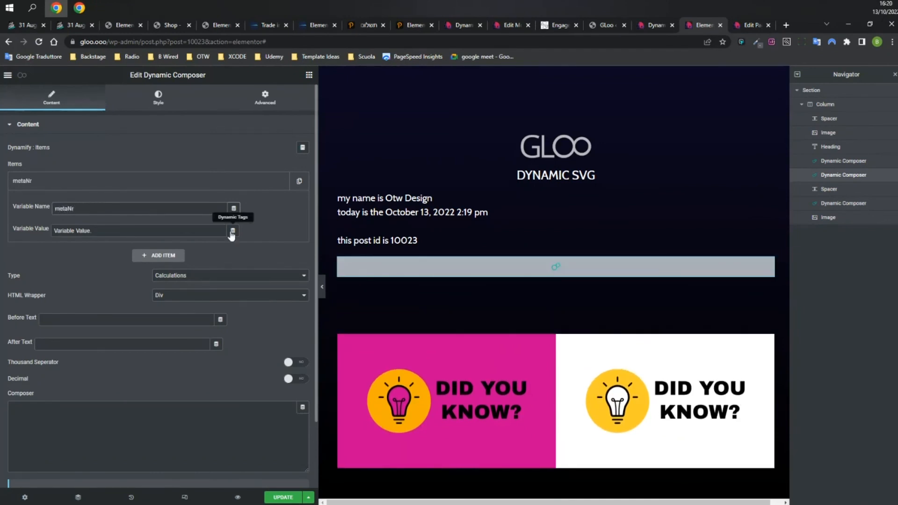
{"action": "left_click", "coordinate": [232, 230]}
{"action": "scroll", "coordinate": [222, 307], "scroll_direction": "down", "scroll_amount": 3}
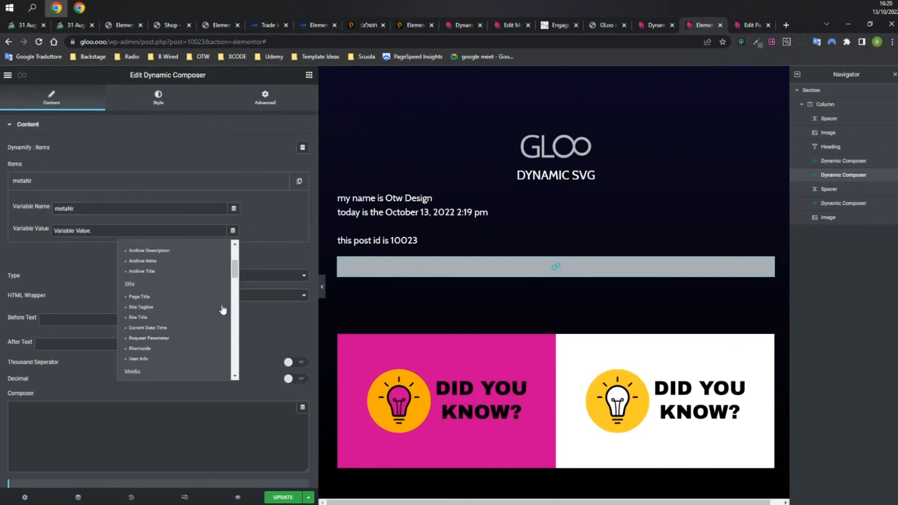
{"action": "scroll", "coordinate": [223, 309], "scroll_direction": "down", "scroll_amount": 3}
{"action": "scroll", "coordinate": [223, 310], "scroll_direction": "down", "scroll_amount": 4}
{"action": "left_click", "coordinate": [197, 312]}
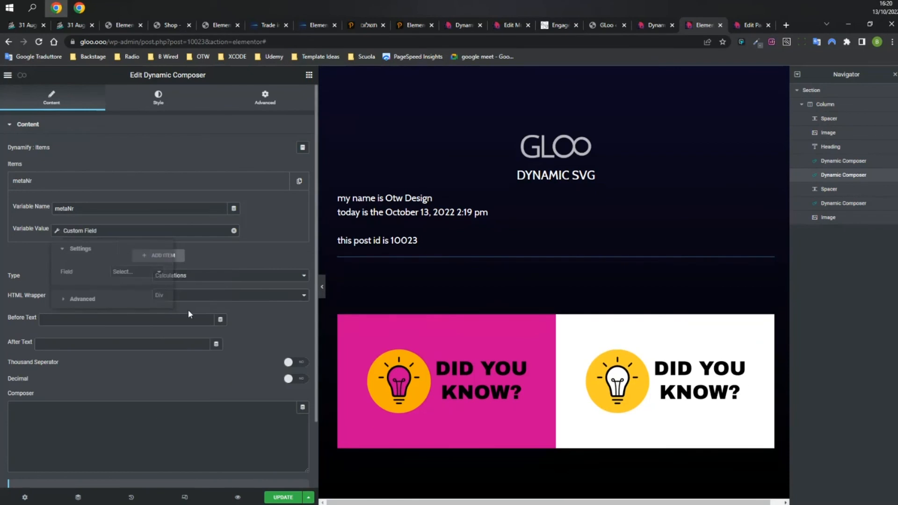
{"action": "left_click", "coordinate": [154, 272]}
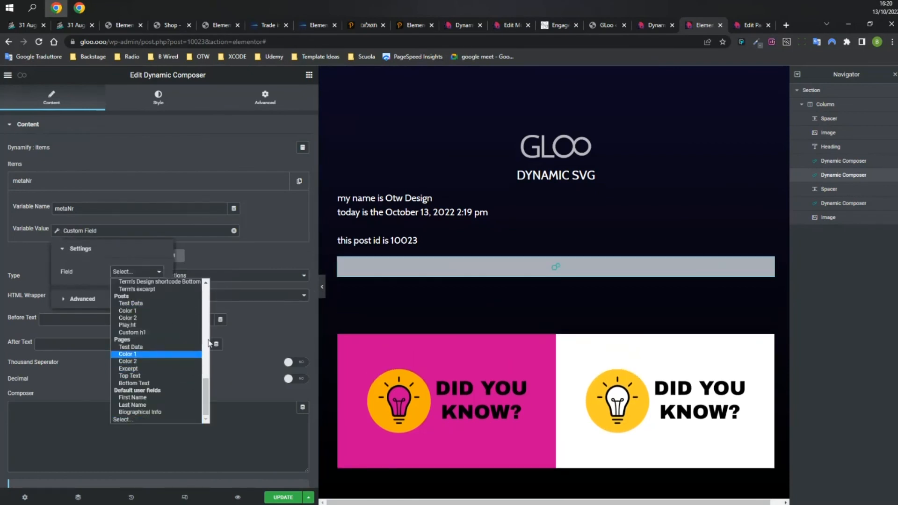
{"action": "left_click", "coordinate": [199, 304]}
{"action": "left_click", "coordinate": [249, 260]}
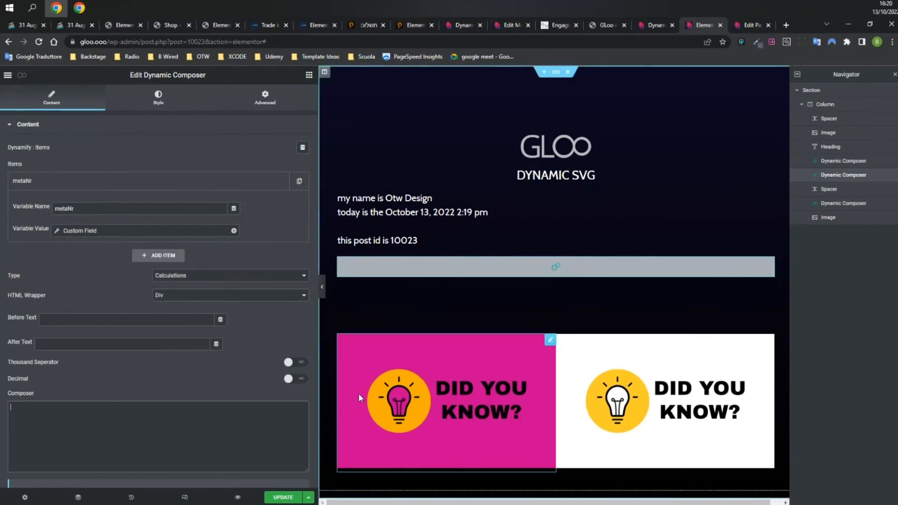
Enter the formula 'metaNr / 5' in the composer and save the page.
{"action": "type", "text": "mrta"}
{"action": "key", "text": "BackSpace"}
{"action": "key", "text": "BackSpace"}
{"action": "key", "text": "BackSpace"}
{"action": "type", "text": "etaNr"}
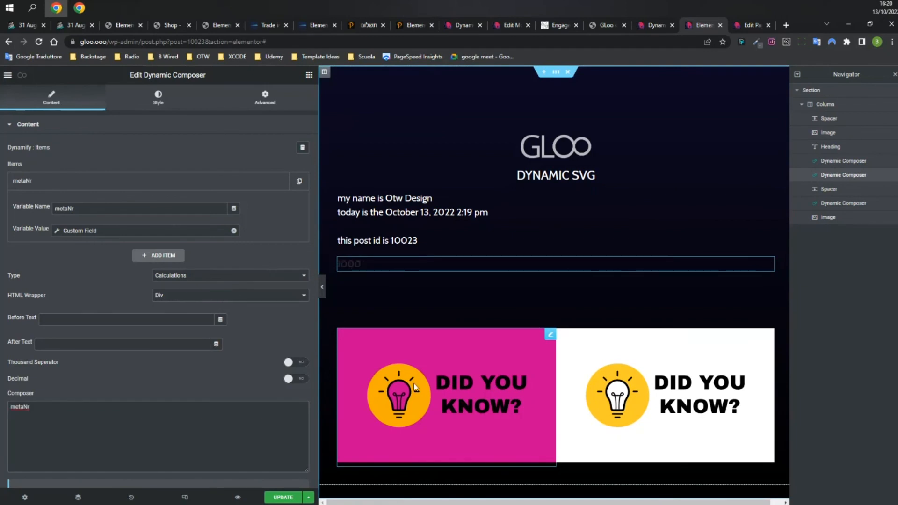
{"action": "type", "text": " / 5"}
{"action": "scroll", "coordinate": [186, 307], "scroll_direction": "down", "scroll_amount": 1}
{"action": "scroll", "coordinate": [186, 307], "scroll_direction": "down", "scroll_amount": 1}
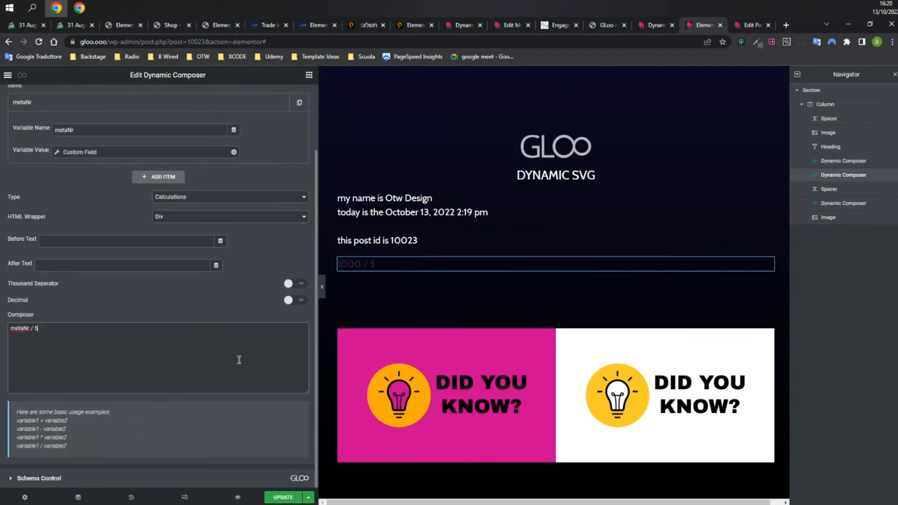
{"action": "left_click", "coordinate": [279, 498]}
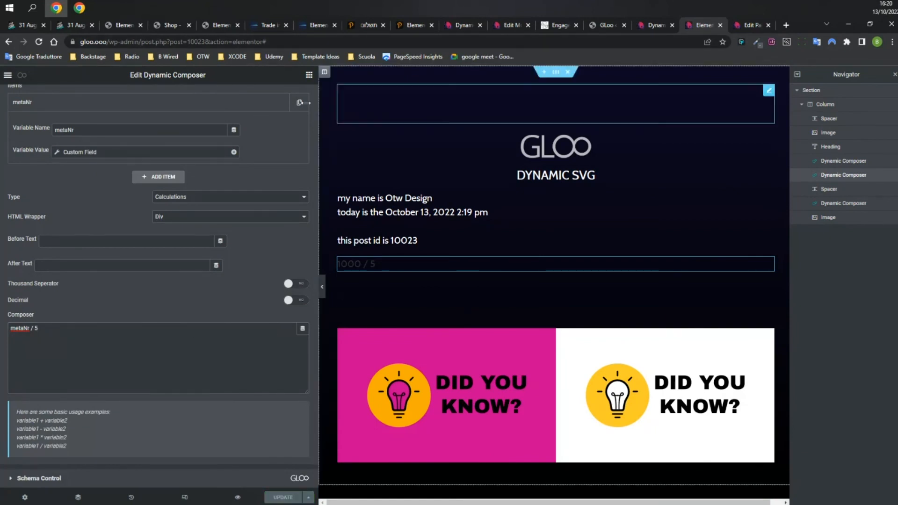
Add the custom CSS 'selector { color: white; }' to the composer widget and save.
{"action": "scroll", "coordinate": [192, 128], "scroll_direction": "up", "scroll_amount": 2}
{"action": "left_click", "coordinate": [264, 98]}
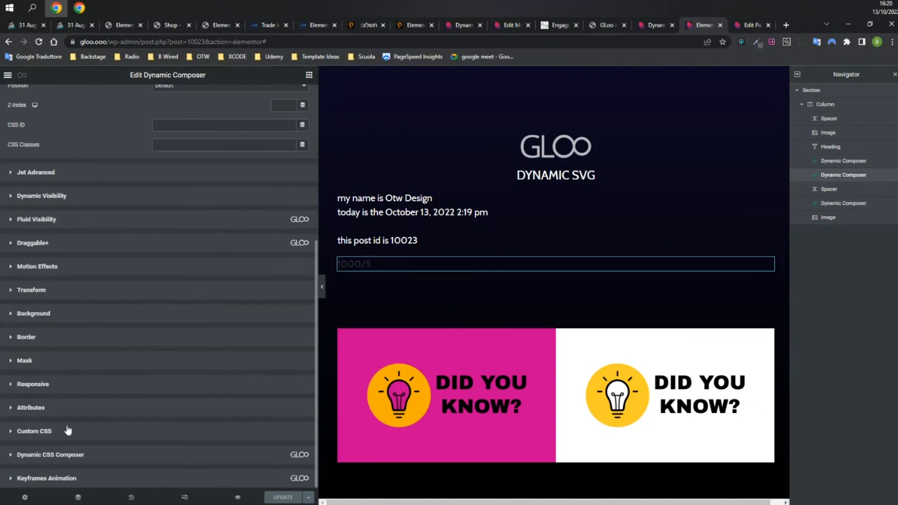
{"action": "left_click", "coordinate": [77, 430]}
{"action": "type", "text": "selector {"}
{"action": "key", "text": "Return"}
{"action": "type", "text": "color: white;"}
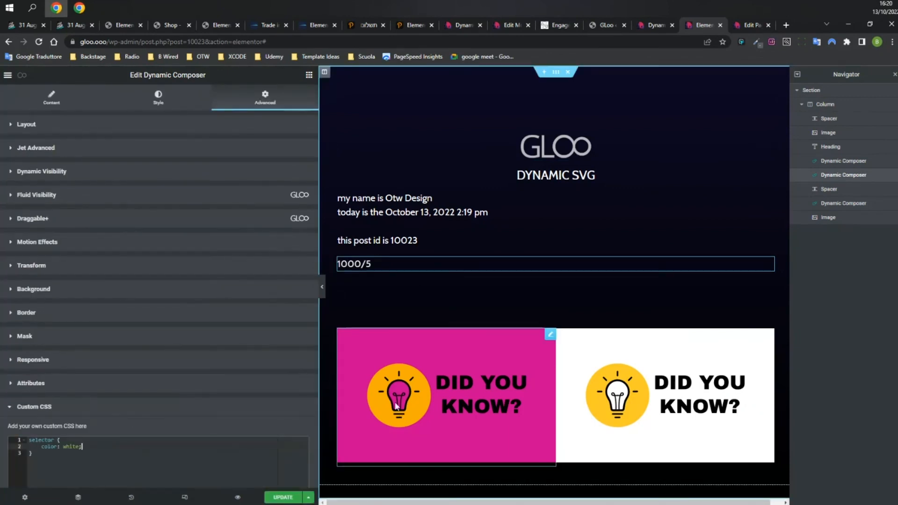
{"action": "left_click", "coordinate": [280, 497]}
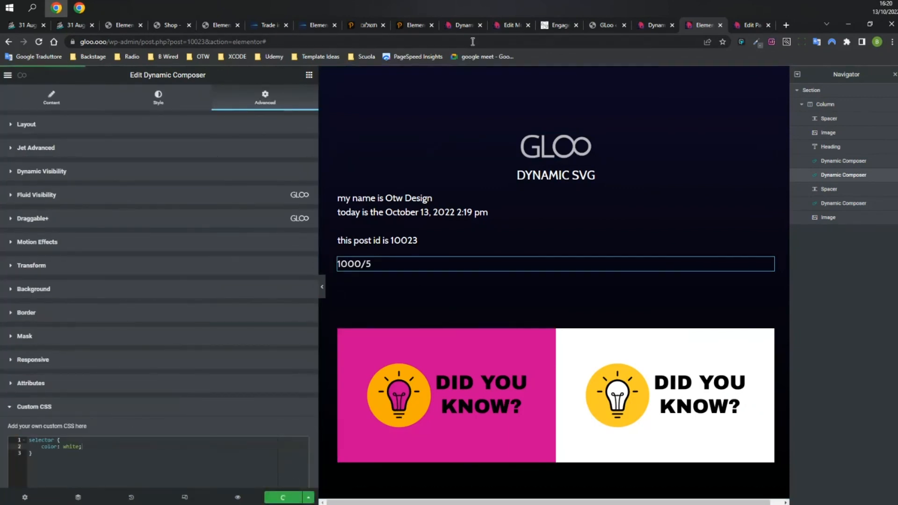
Reload the live page to confirm the result shows 200, then return to the widget's content settings.
{"action": "left_click", "coordinate": [652, 24]}
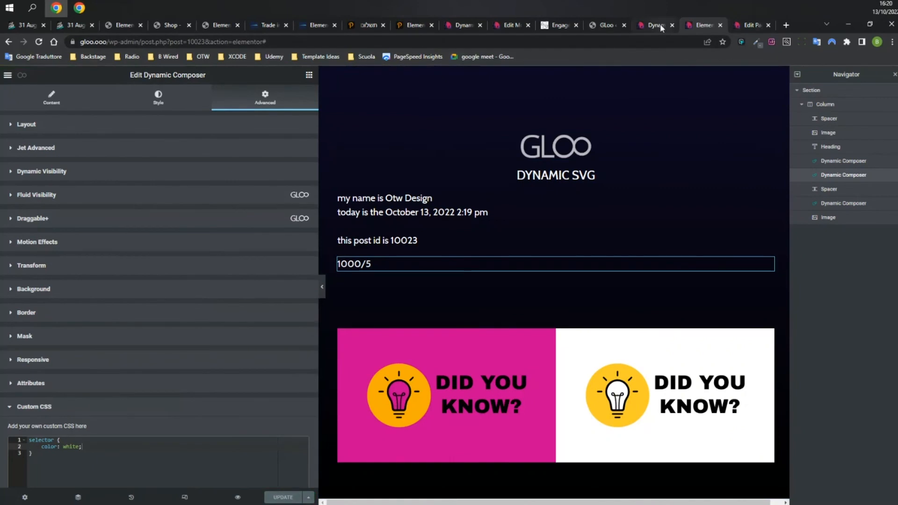
{"action": "left_click", "coordinate": [39, 42]}
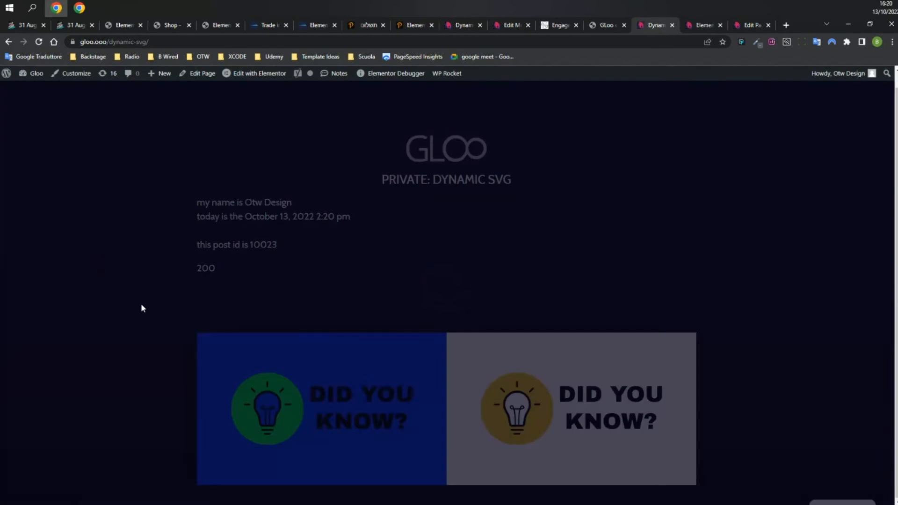
{"action": "double_click", "coordinate": [215, 270]}
{"action": "left_click", "coordinate": [385, 258]}
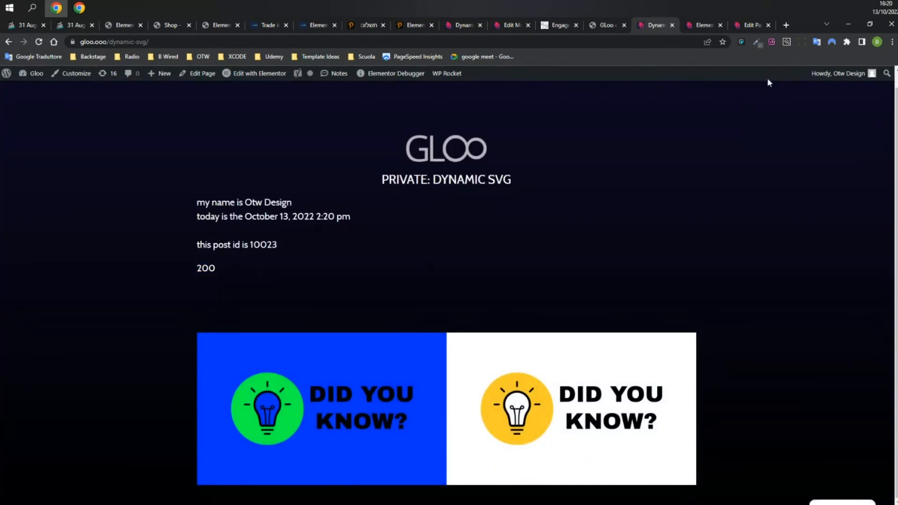
{"action": "left_click", "coordinate": [747, 27]}
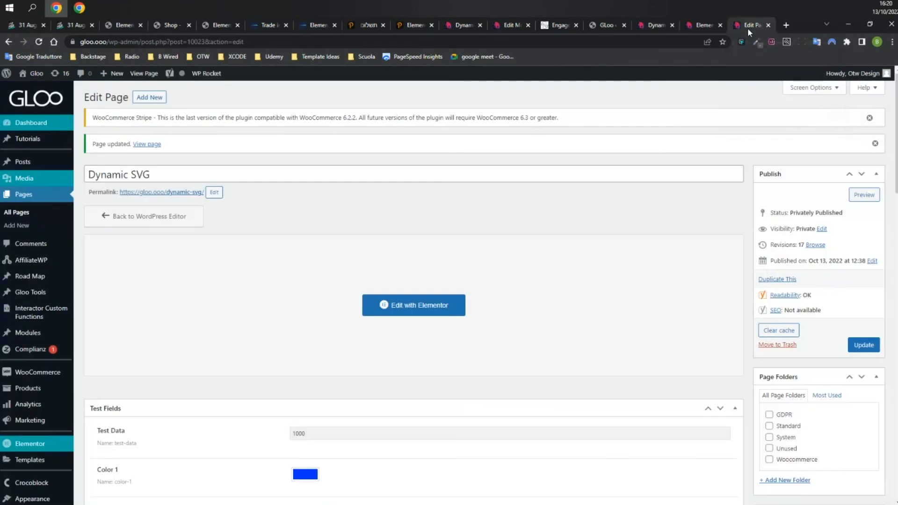
{"action": "left_click", "coordinate": [701, 25]}
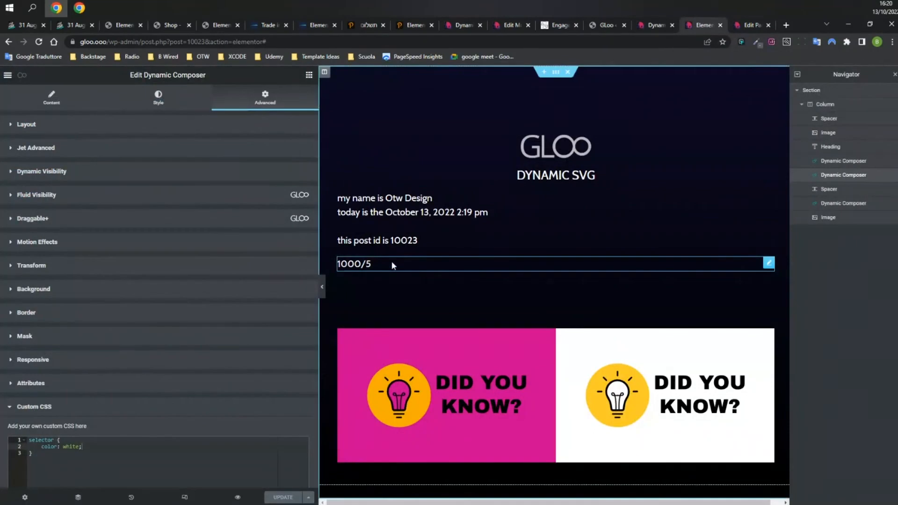
{"action": "left_click", "coordinate": [53, 99]}
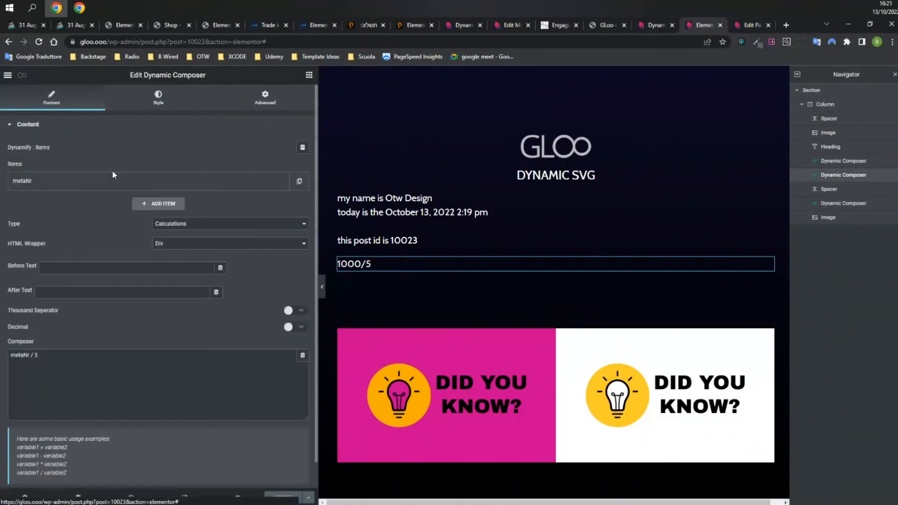
Add a second composer item whose value is the User Field tag set to the user's ID.
{"action": "left_click", "coordinate": [159, 204]}
{"action": "left_click", "coordinate": [232, 254]}
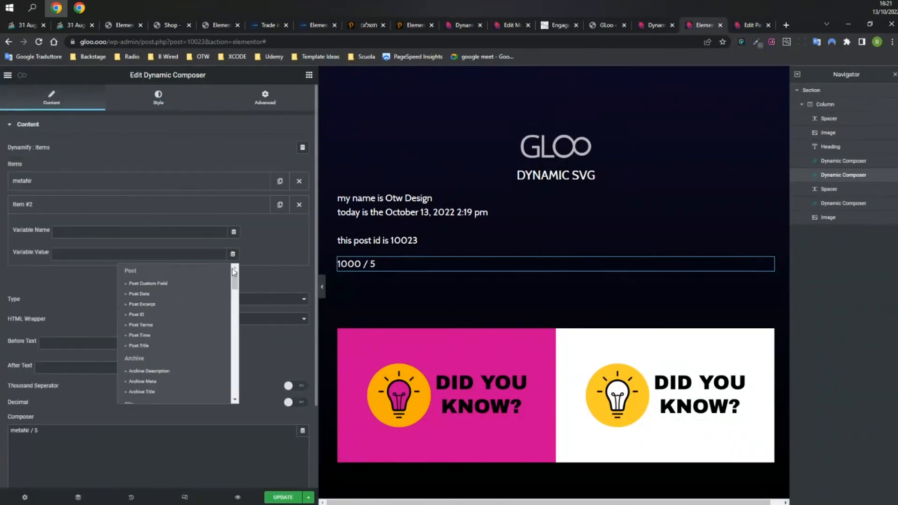
{"action": "scroll", "coordinate": [215, 313], "scroll_direction": "down", "scroll_amount": 1}
{"action": "scroll", "coordinate": [209, 332], "scroll_direction": "down", "scroll_amount": 5}
{"action": "scroll", "coordinate": [208, 331], "scroll_direction": "down", "scroll_amount": 2}
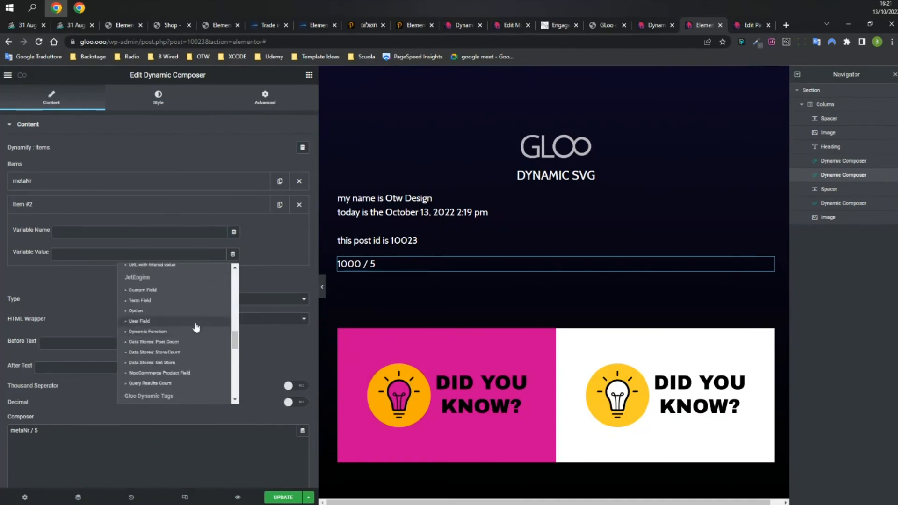
{"action": "left_click", "coordinate": [190, 321]}
{"action": "left_click", "coordinate": [155, 295]}
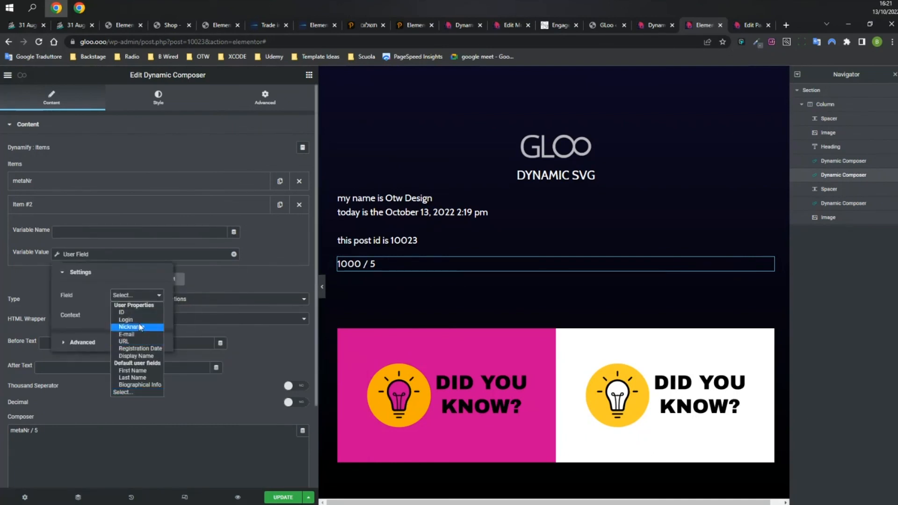
{"action": "left_click", "coordinate": [137, 312]}
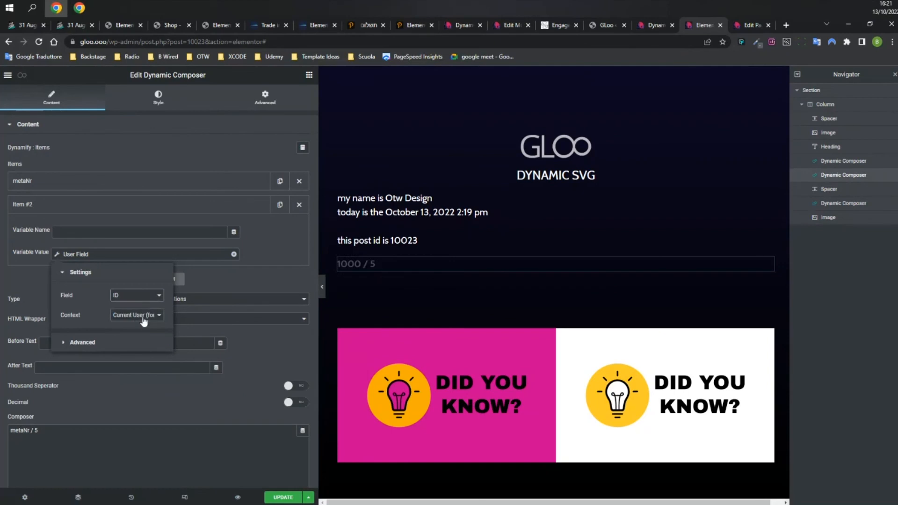
Name the second item userID, change the formula to 'metaNr / userID', and save.
{"action": "left_click", "coordinate": [207, 234]}
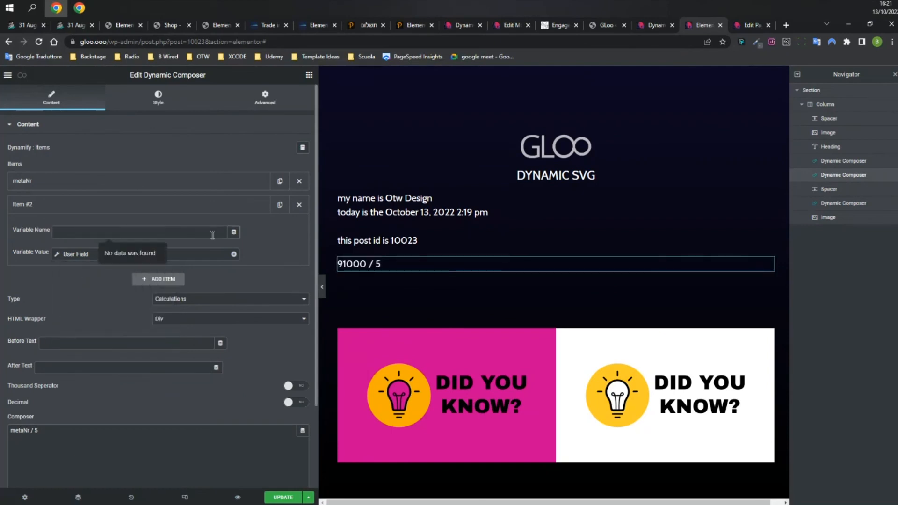
{"action": "type", "text": "useID"}
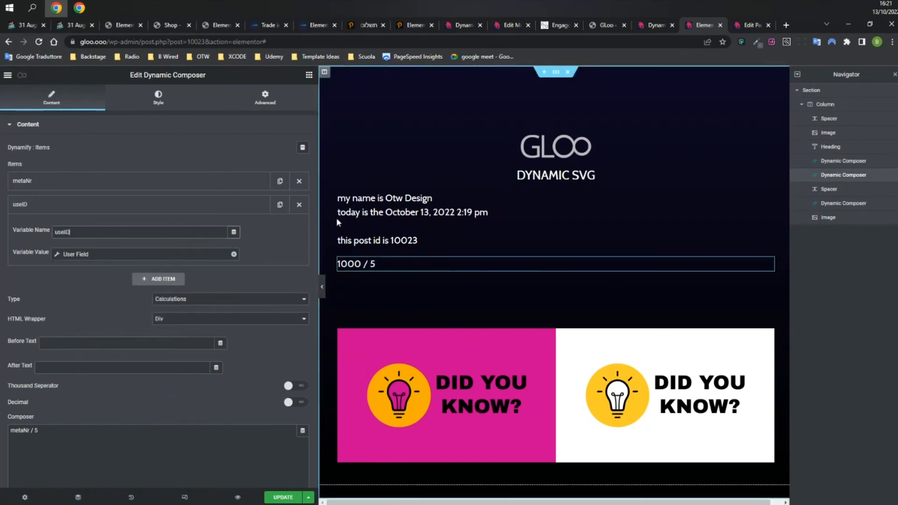
{"action": "double_click", "coordinate": [36, 432]}
{"action": "type", "text": "userID"}
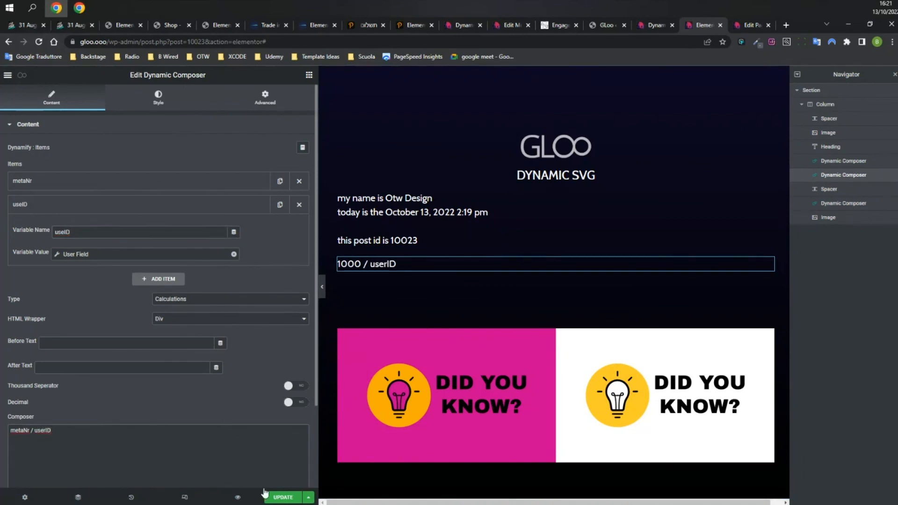
{"action": "left_click", "coordinate": [64, 232]}
{"action": "type", "text": "r"}
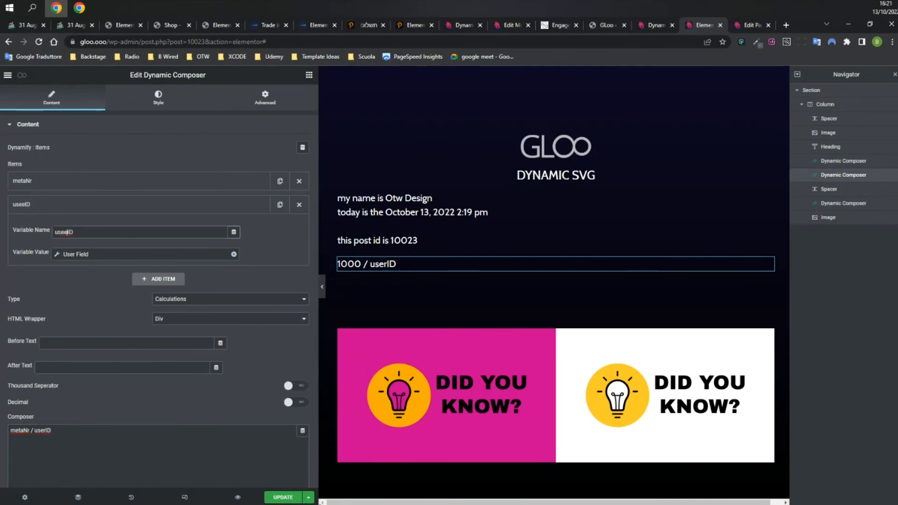
{"action": "left_click", "coordinate": [287, 498]}
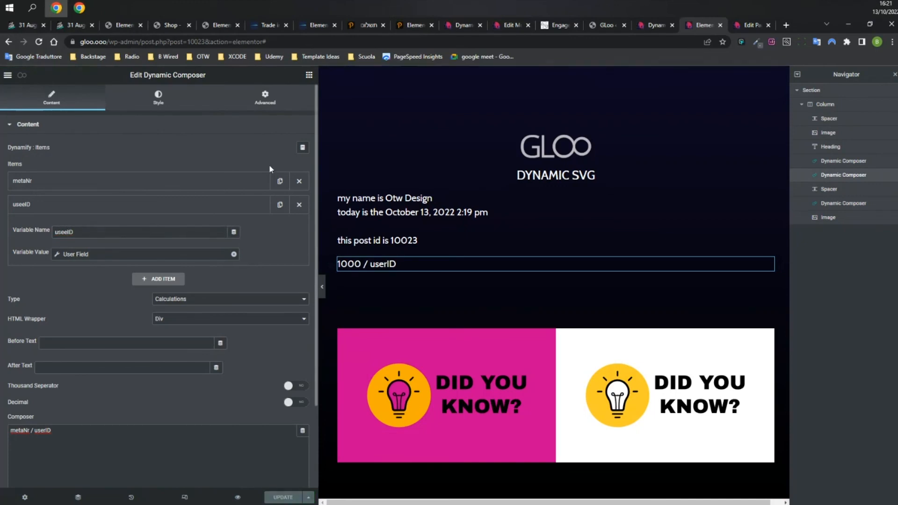
Reload the live Dynamic SVG page to see the new calculated result.
{"action": "left_click", "coordinate": [654, 25]}
{"action": "left_click", "coordinate": [39, 41]}
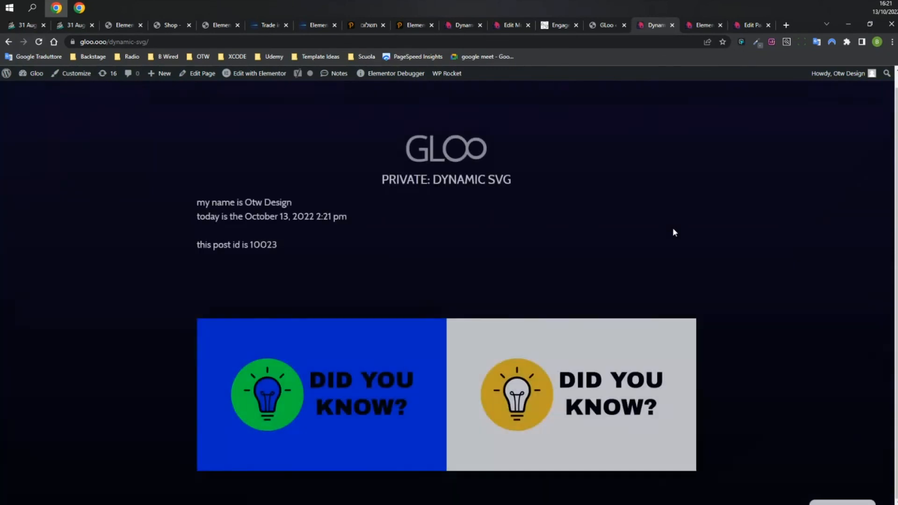
{"action": "left_click", "coordinate": [698, 24]}
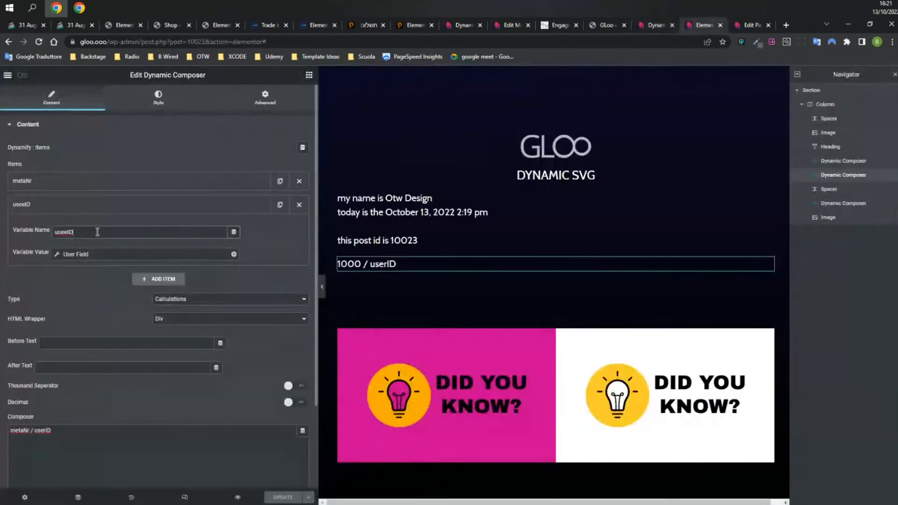
{"action": "left_click", "coordinate": [657, 25]}
{"action": "key", "text": "F5"}
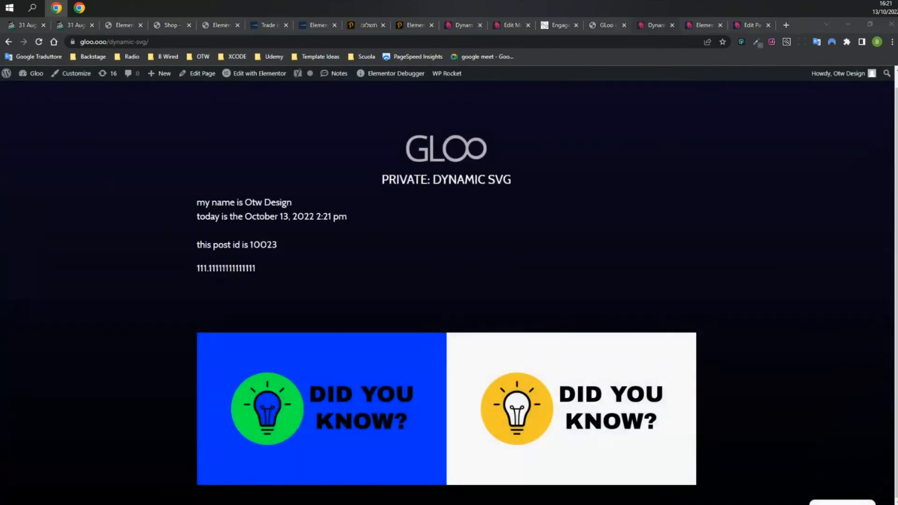
Check the live page's result of 111.11111111111, then move to the WordPress Edit Page screen.
{"action": "double_click", "coordinate": [228, 268]}
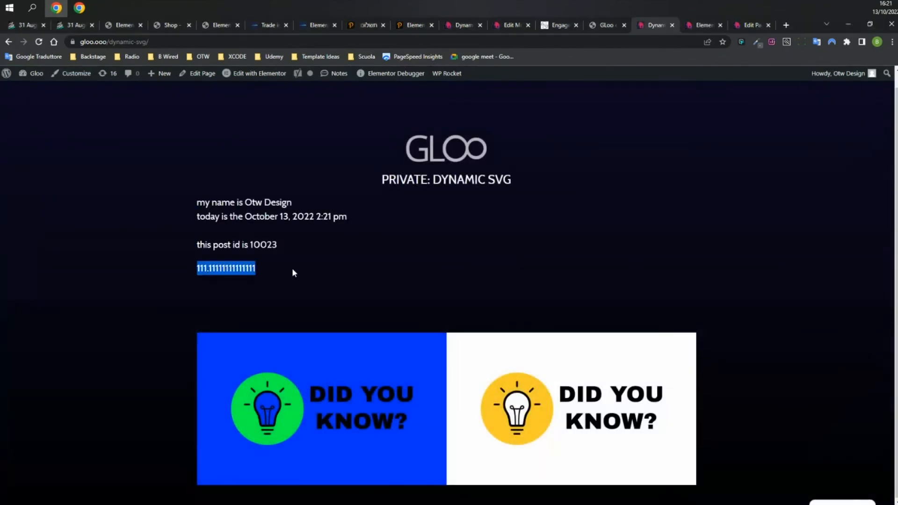
{"action": "left_click", "coordinate": [409, 278]}
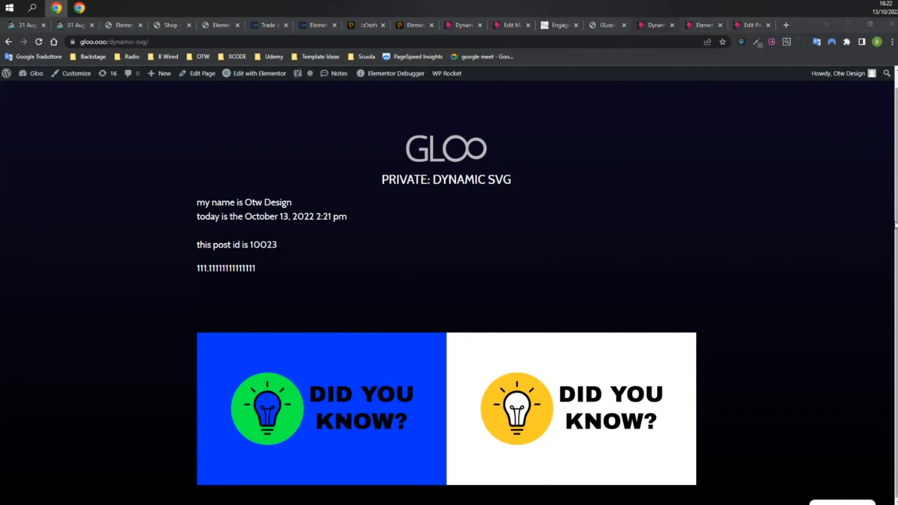
{"action": "left_click", "coordinate": [553, 228]}
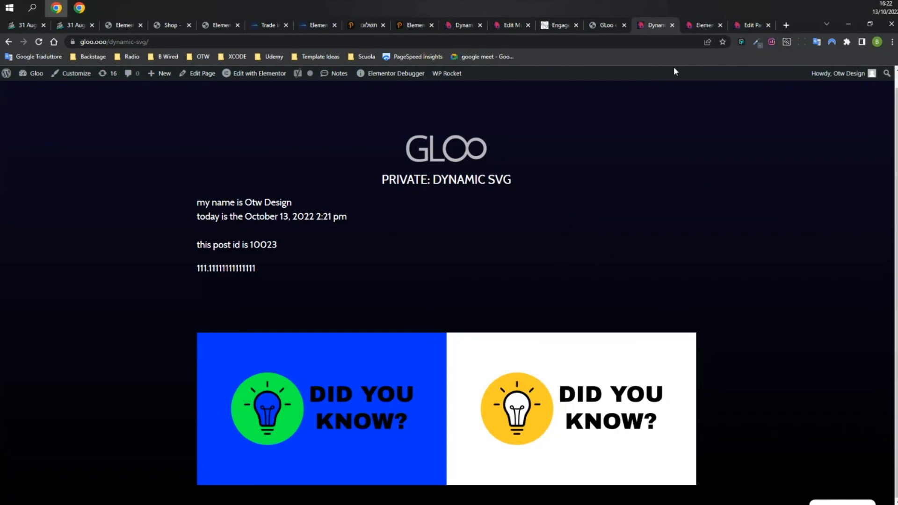
{"action": "left_click", "coordinate": [703, 26]}
{"action": "left_click", "coordinate": [748, 26]}
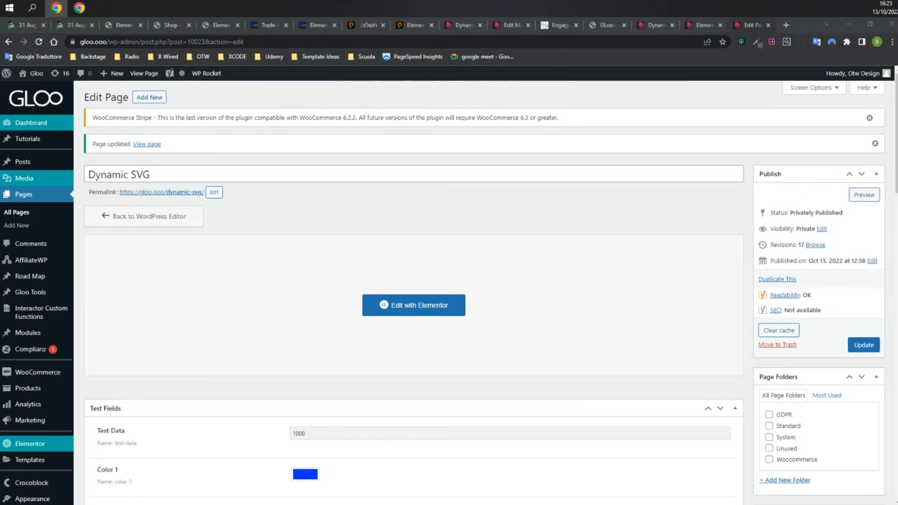
Set the heading's Context Dynamic Tag taxonomy to Categories and its output format to Ul Structure.
{"action": "left_click", "coordinate": [706, 25]}
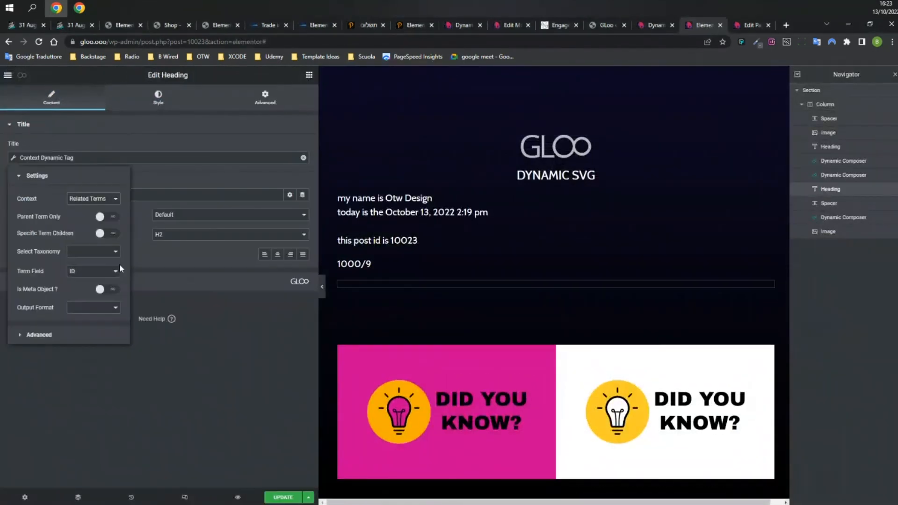
{"action": "left_click", "coordinate": [114, 255]}
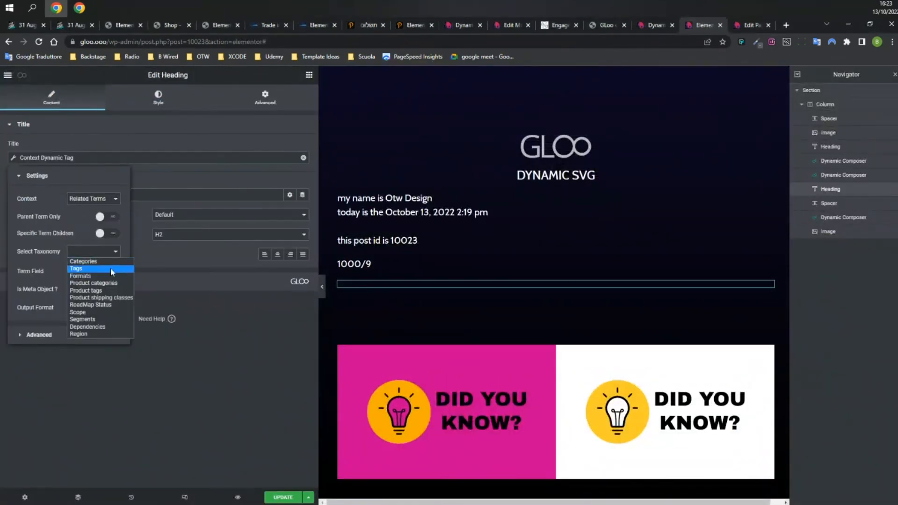
{"action": "left_click", "coordinate": [89, 261]}
{"action": "left_click", "coordinate": [104, 308]}
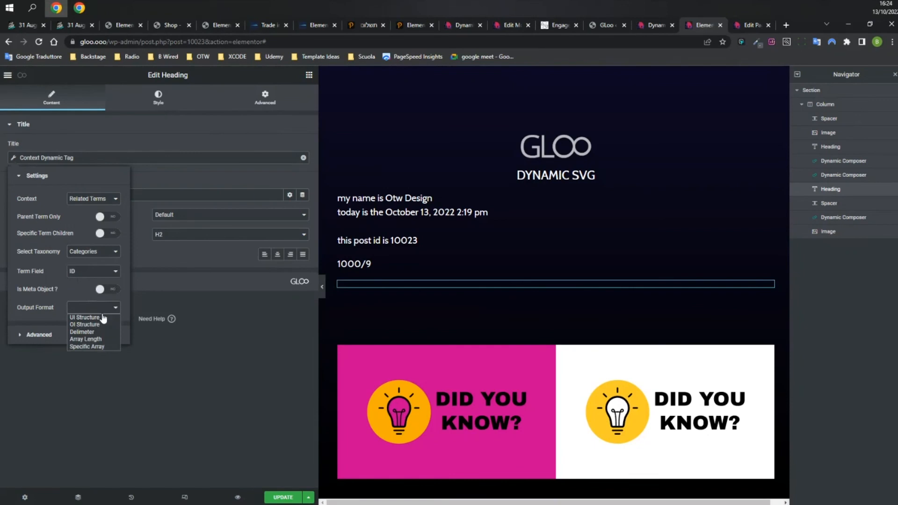
{"action": "left_click", "coordinate": [141, 104]}
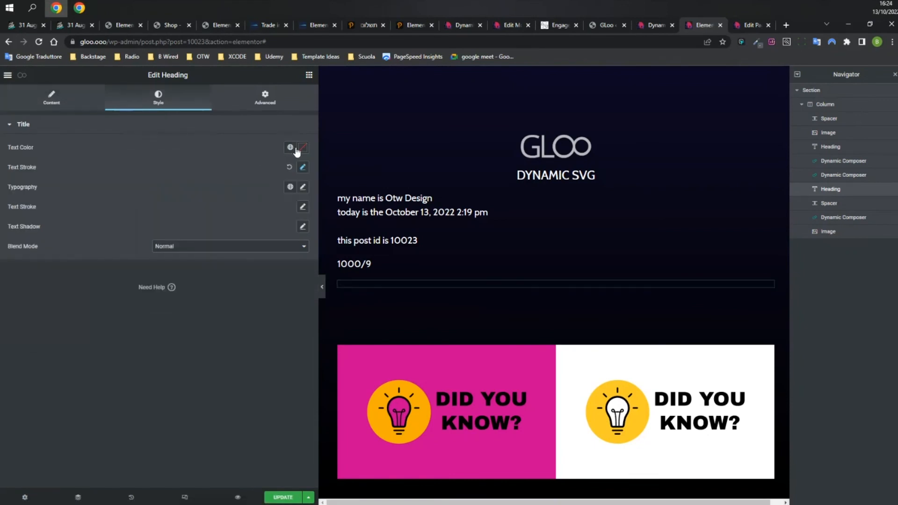
{"action": "left_click", "coordinate": [302, 148]}
{"action": "left_click", "coordinate": [52, 98]}
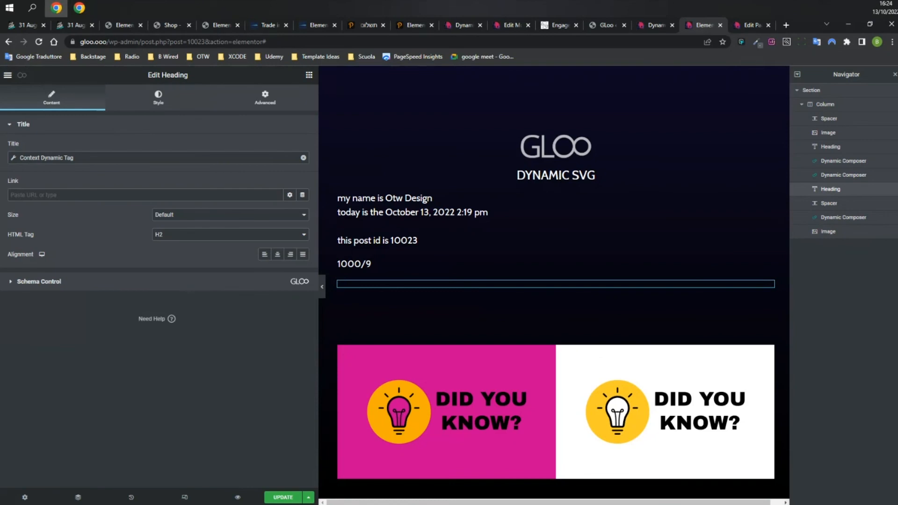
{"action": "left_click", "coordinate": [100, 162]}
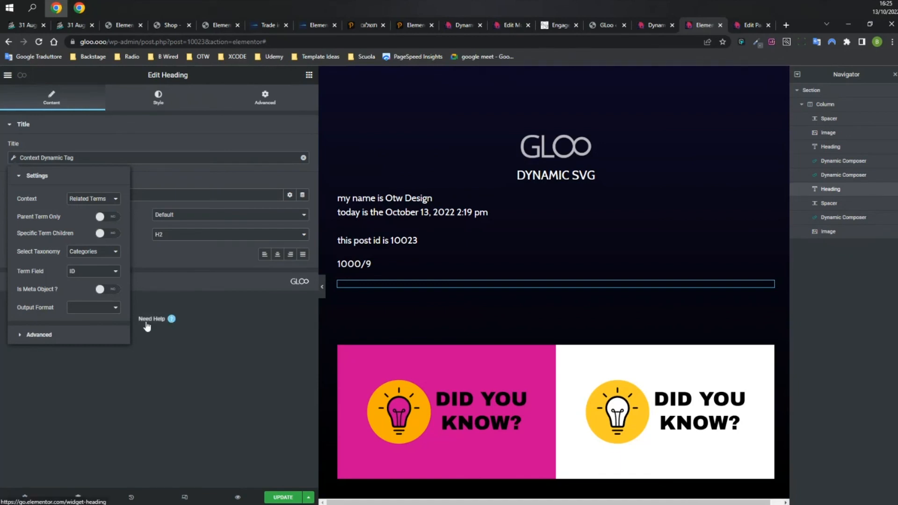
{"action": "left_click", "coordinate": [112, 307]}
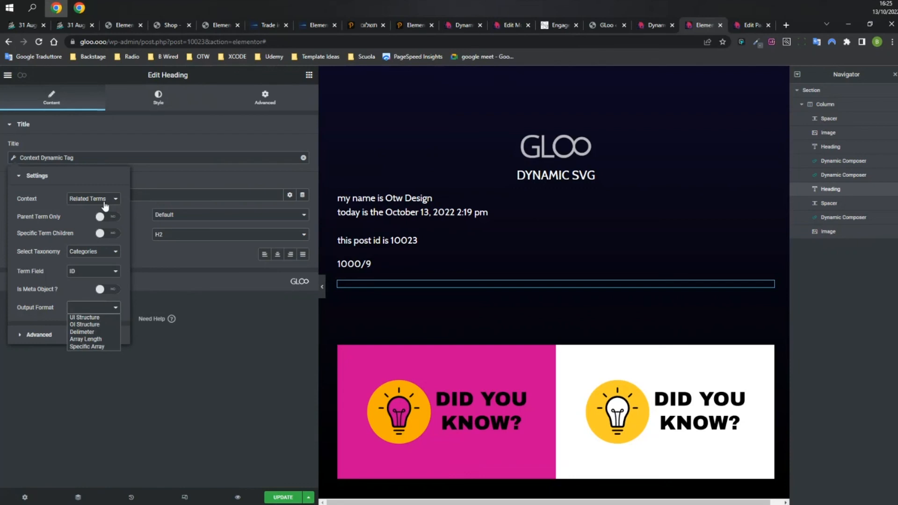
{"action": "left_click", "coordinate": [88, 317]}
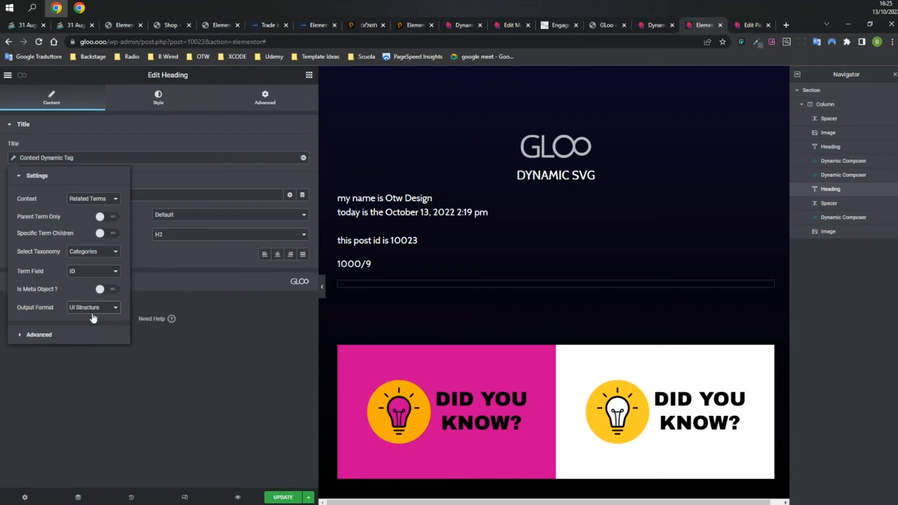
Review the page's Test Fields on the Edit Page screen, then bring up the heading tag's Context options in Elementor.
{"action": "key", "text": "ctrl+Tab"}
{"action": "scroll", "coordinate": [835, 341], "scroll_direction": "down", "scroll_amount": 2}
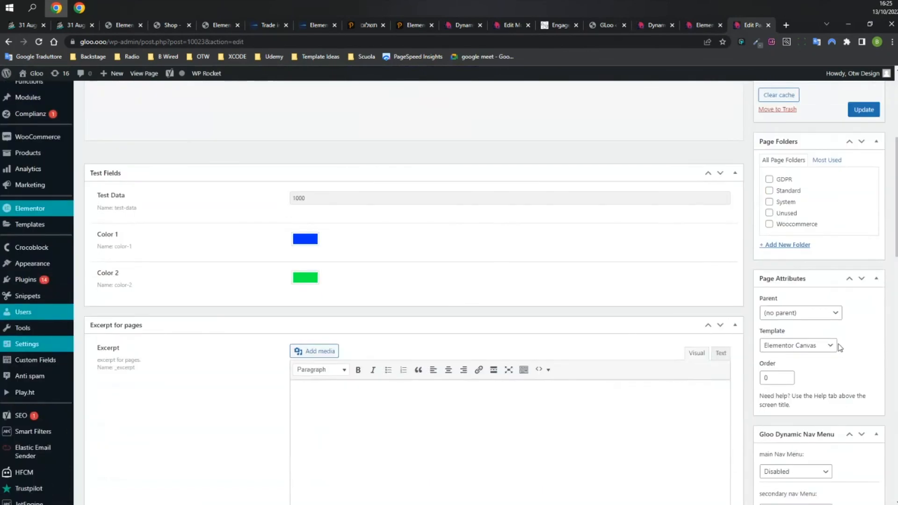
{"action": "scroll", "coordinate": [839, 347], "scroll_direction": "down", "scroll_amount": 7}
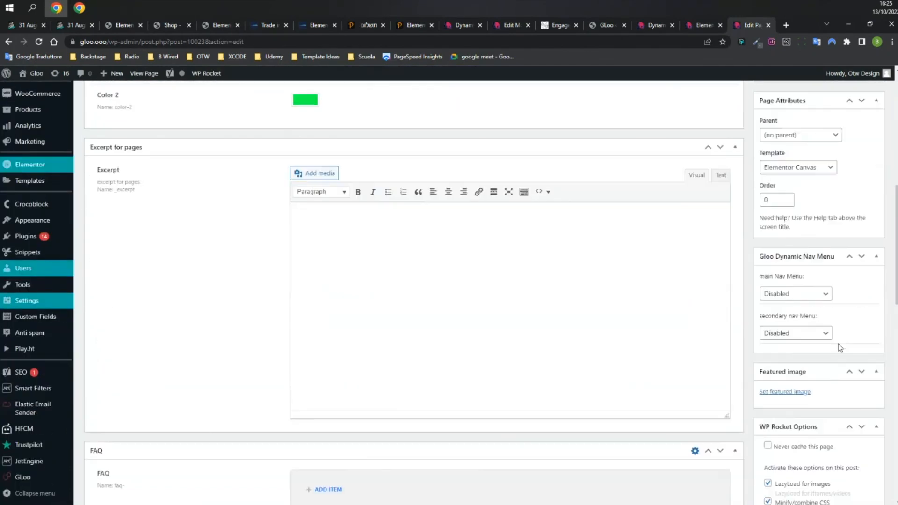
{"action": "scroll", "coordinate": [838, 345], "scroll_direction": "down", "scroll_amount": 9}
{"action": "scroll", "coordinate": [838, 345], "scroll_direction": "up", "scroll_amount": 15}
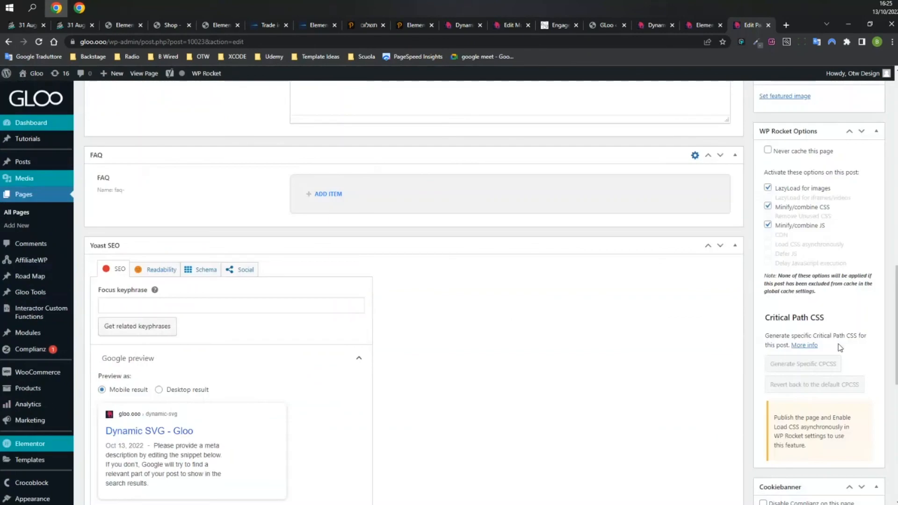
{"action": "scroll", "coordinate": [838, 347], "scroll_direction": "up", "scroll_amount": 6}
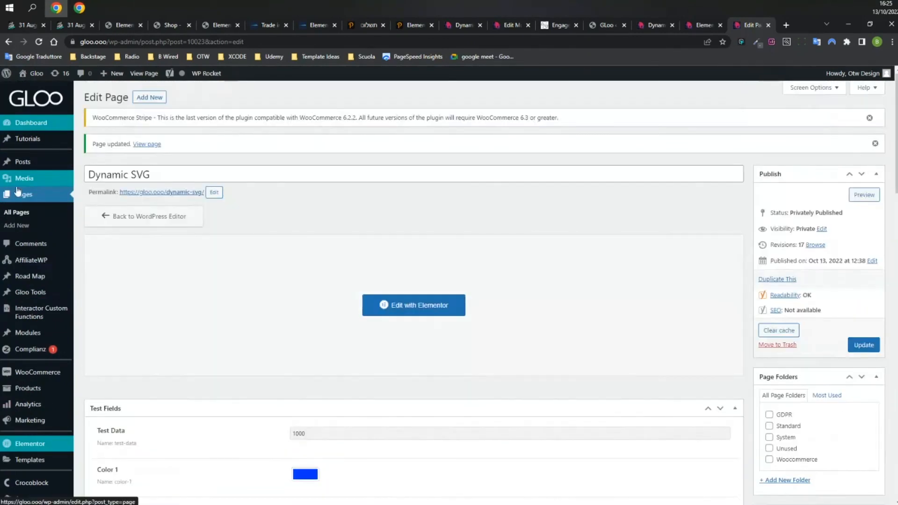
{"action": "mouse_move", "coordinate": [24, 165]}
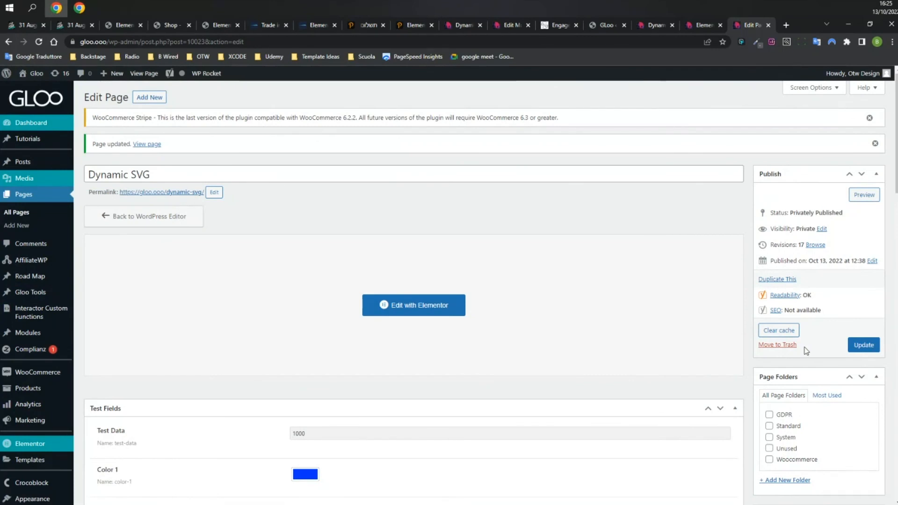
{"action": "scroll", "coordinate": [805, 350], "scroll_direction": "down", "scroll_amount": 1}
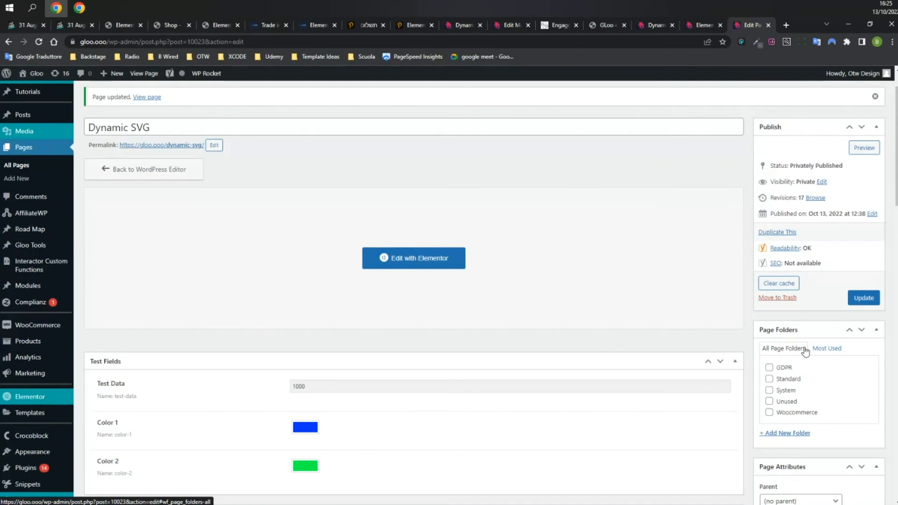
{"action": "left_click", "coordinate": [651, 26]}
{"action": "left_click", "coordinate": [699, 25]}
{"action": "left_click", "coordinate": [105, 200]}
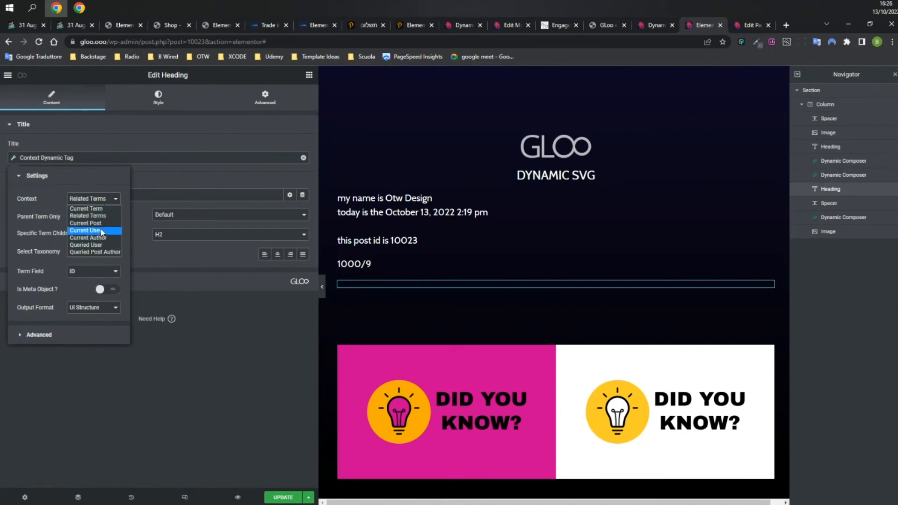
Try the Current User and current post contexts, finally setting the tag's Context to Related Terms.
{"action": "left_click", "coordinate": [96, 230]}
{"action": "left_click", "coordinate": [96, 199]}
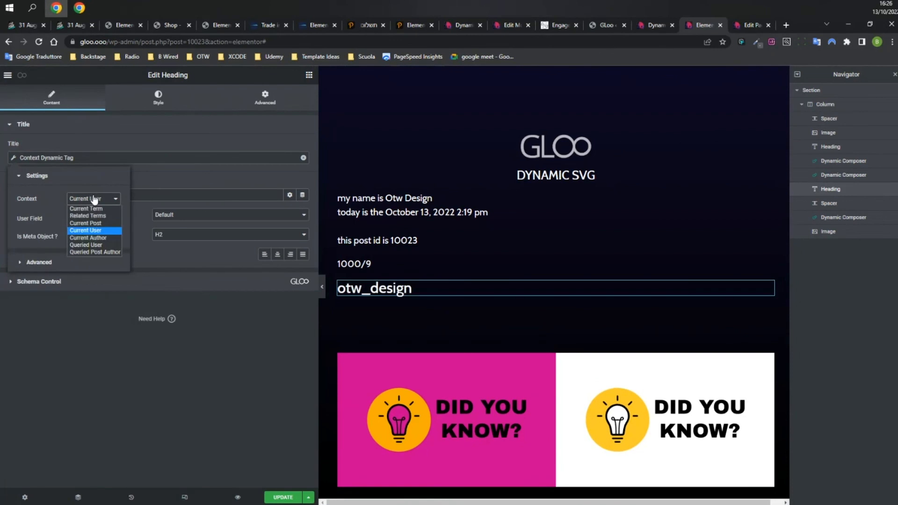
{"action": "left_click", "coordinate": [101, 223]}
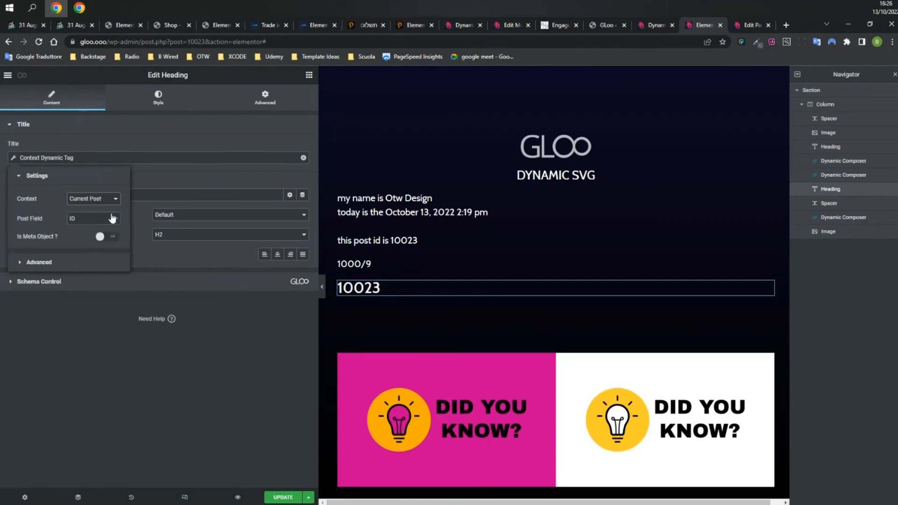
{"action": "left_click", "coordinate": [112, 240]}
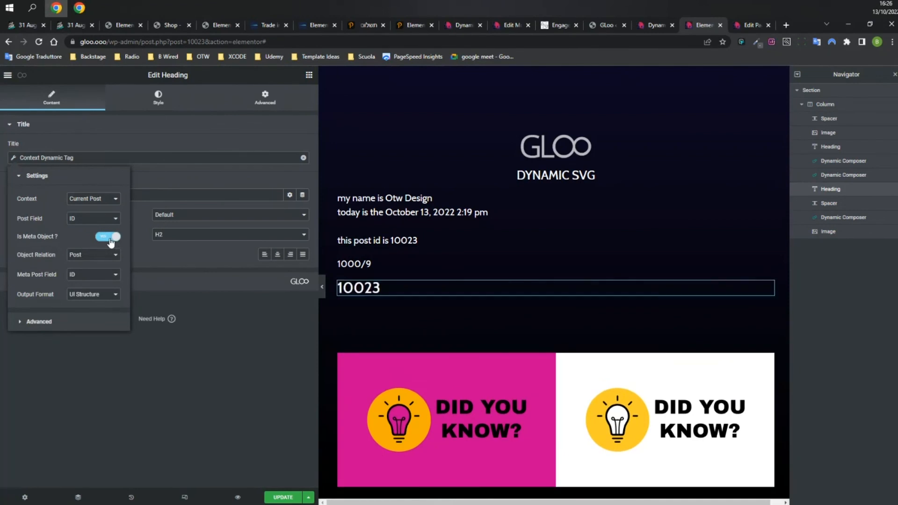
{"action": "left_click", "coordinate": [110, 241]}
{"action": "left_click", "coordinate": [93, 199]}
{"action": "left_click", "coordinate": [99, 218]}
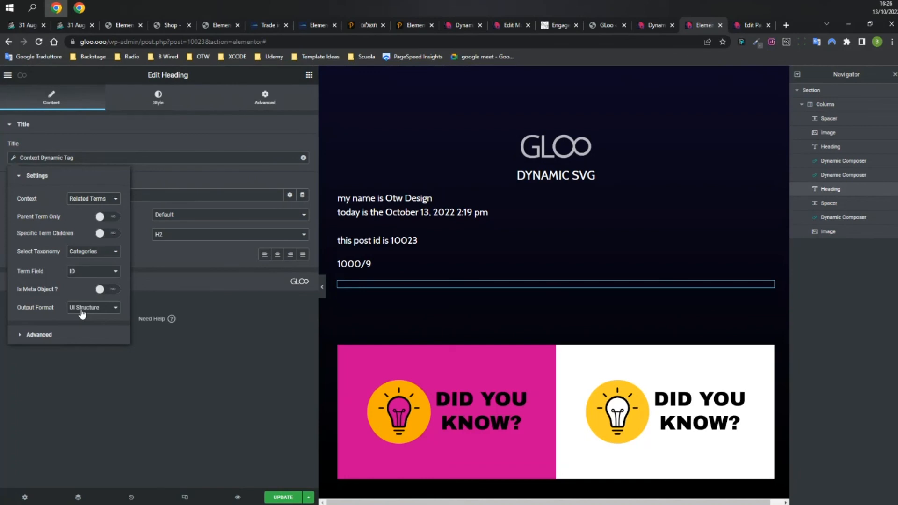
Review the page's custom fields on the WordPress Edit Page screen.
{"action": "left_click", "coordinate": [750, 24]}
{"action": "scroll", "coordinate": [525, 160], "scroll_direction": "down", "scroll_amount": 5}
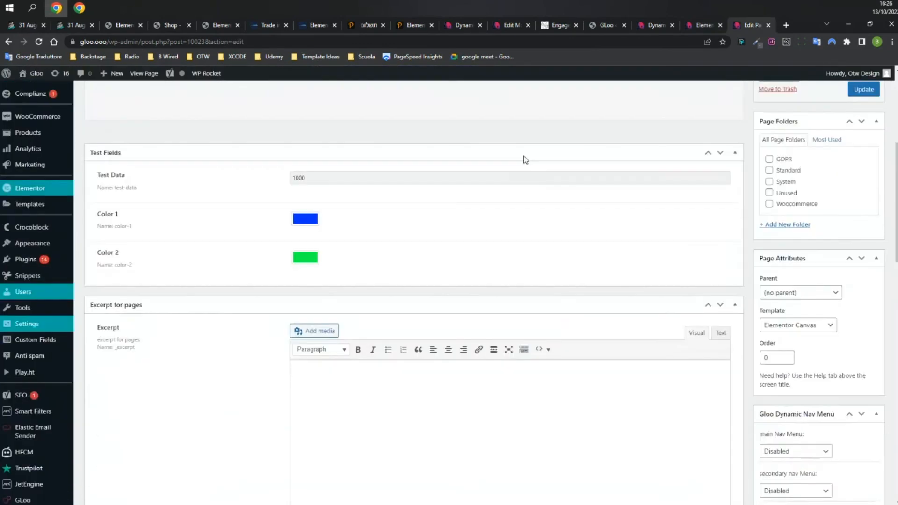
{"action": "scroll", "coordinate": [231, 243], "scroll_direction": "down", "scroll_amount": 9}
{"action": "scroll", "coordinate": [217, 215], "scroll_direction": "down", "scroll_amount": 8}
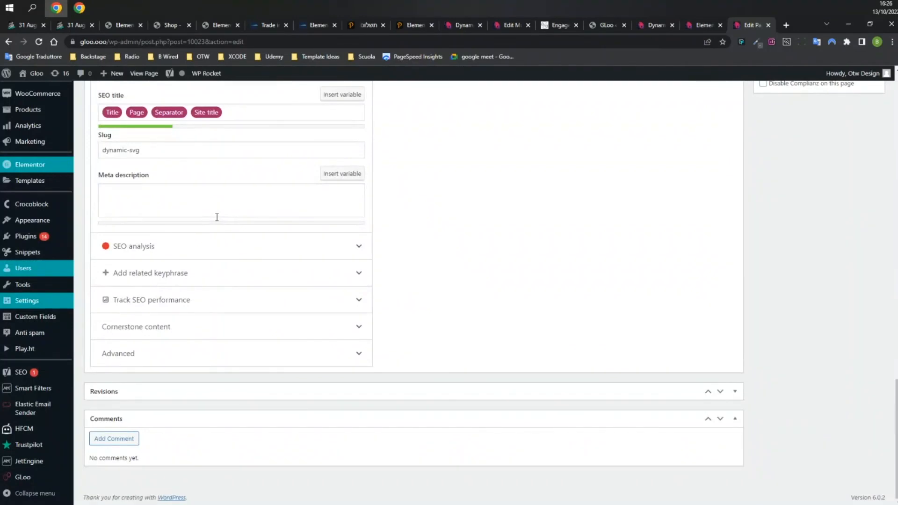
{"action": "scroll", "coordinate": [217, 217], "scroll_direction": "up", "scroll_amount": 7}
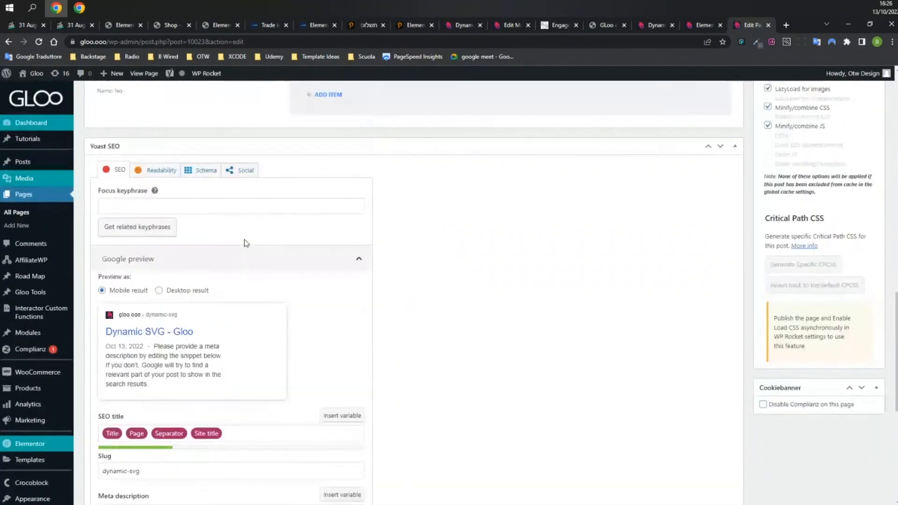
{"action": "scroll", "coordinate": [246, 243], "scroll_direction": "up", "scroll_amount": 10}
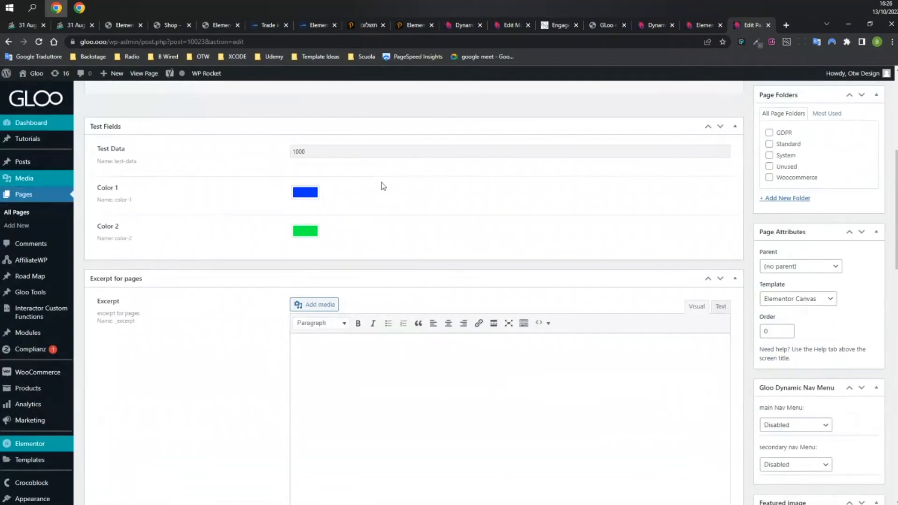
Remove the Context Dynamic Tag from the heading title and browse the Dynamic Tags list.
{"action": "left_click", "coordinate": [701, 26]}
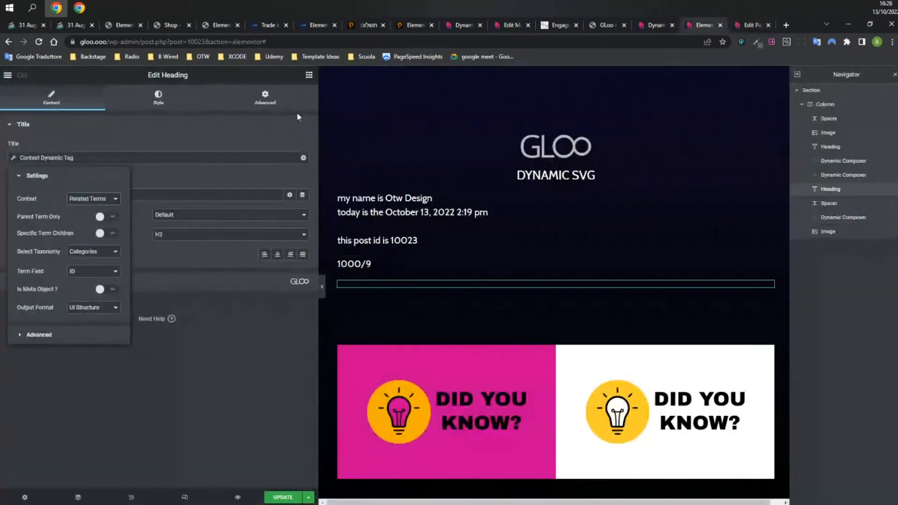
{"action": "left_click", "coordinate": [303, 158]}
{"action": "left_click", "coordinate": [303, 158]}
{"action": "scroll", "coordinate": [243, 244], "scroll_direction": "down", "scroll_amount": 10}
{"action": "scroll", "coordinate": [243, 215], "scroll_direction": "down", "scroll_amount": 10}
{"action": "scroll", "coordinate": [253, 267], "scroll_direction": "down", "scroll_amount": 3}
{"action": "left_click", "coordinate": [247, 217]}
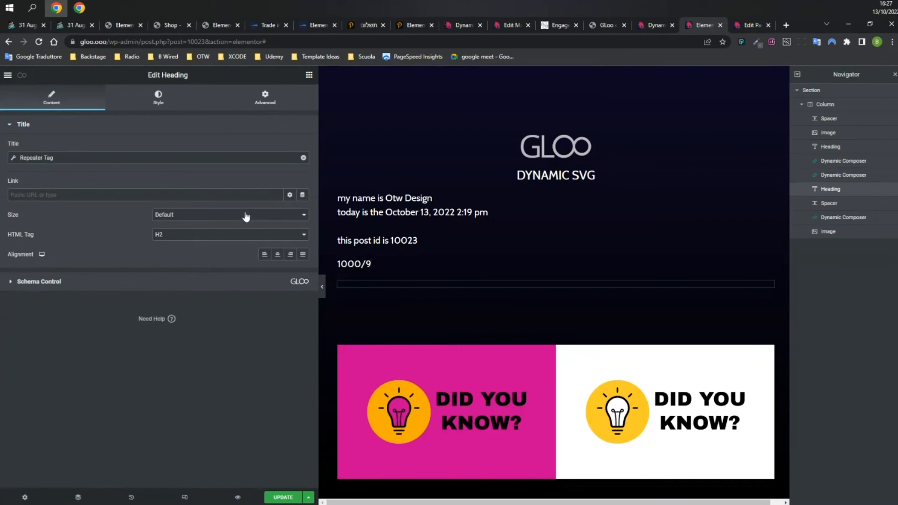
{"action": "left_click", "coordinate": [201, 159]}
{"action": "left_click", "coordinate": [96, 210]}
{"action": "left_click", "coordinate": [96, 218]}
{"action": "left_click", "coordinate": [62, 241]}
{"action": "left_click", "coordinate": [61, 249]}
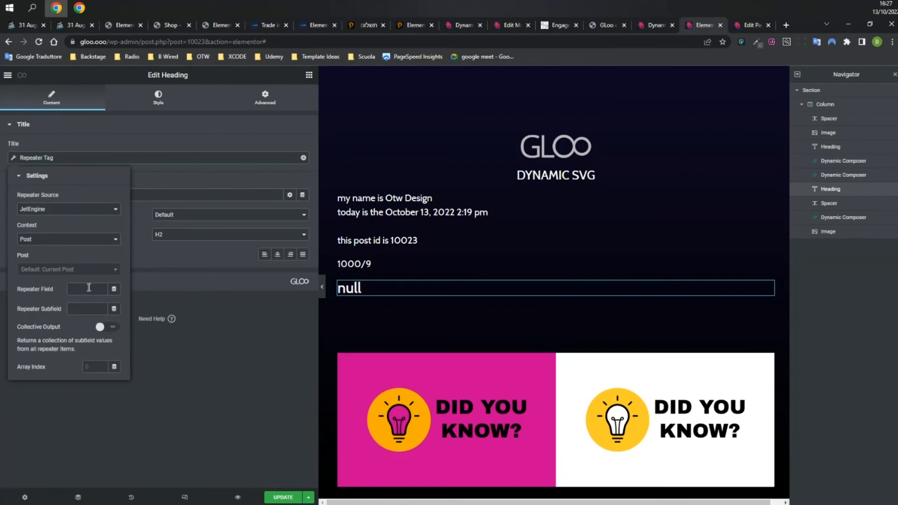
{"action": "left_click", "coordinate": [743, 24]}
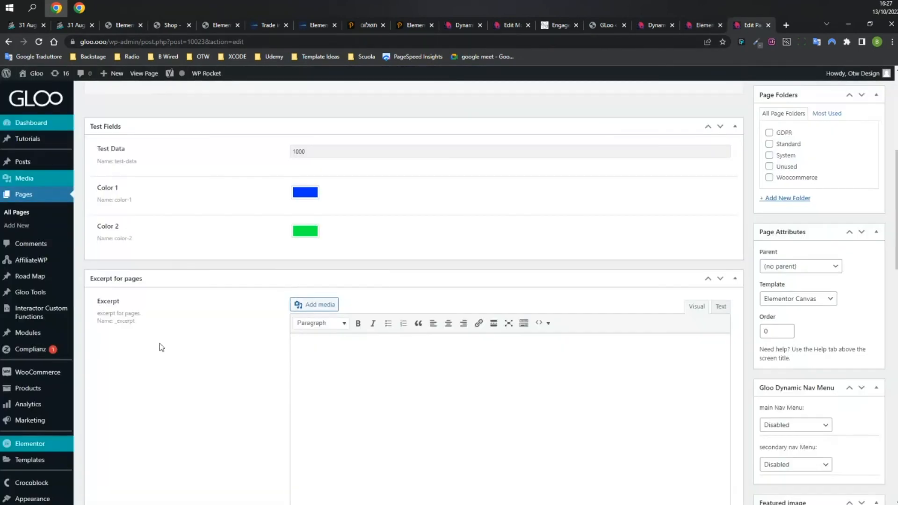
{"action": "scroll", "coordinate": [184, 346], "scroll_direction": "up", "scroll_amount": 3}
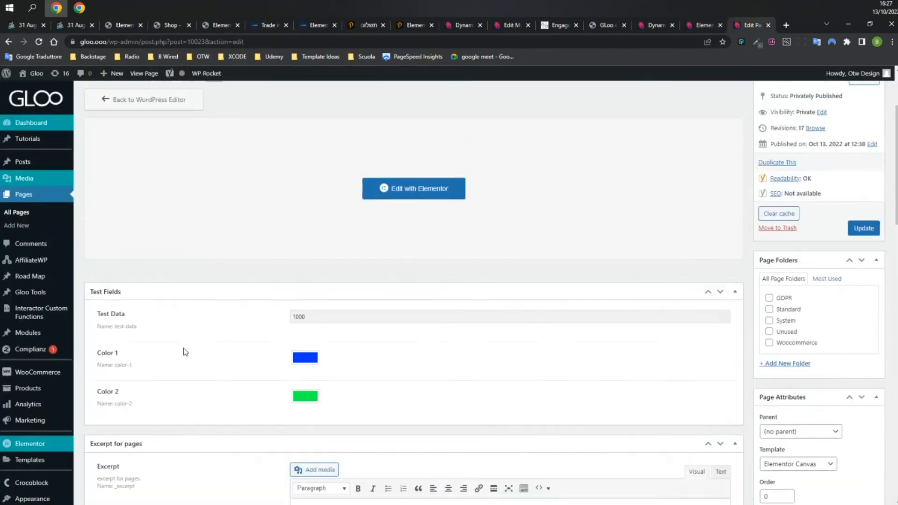
{"action": "scroll", "coordinate": [184, 348], "scroll_direction": "down", "scroll_amount": 7}
{"action": "double_click", "coordinate": [120, 287]}
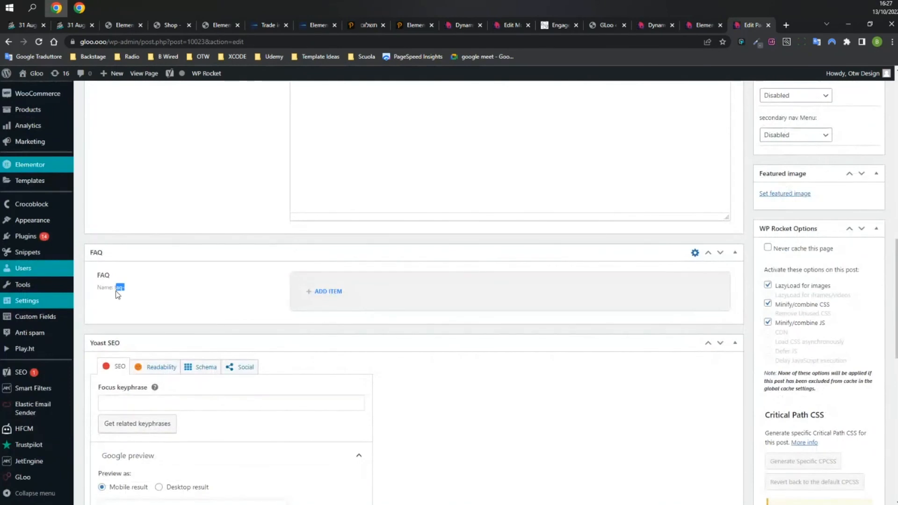
{"action": "left_click", "coordinate": [696, 22]}
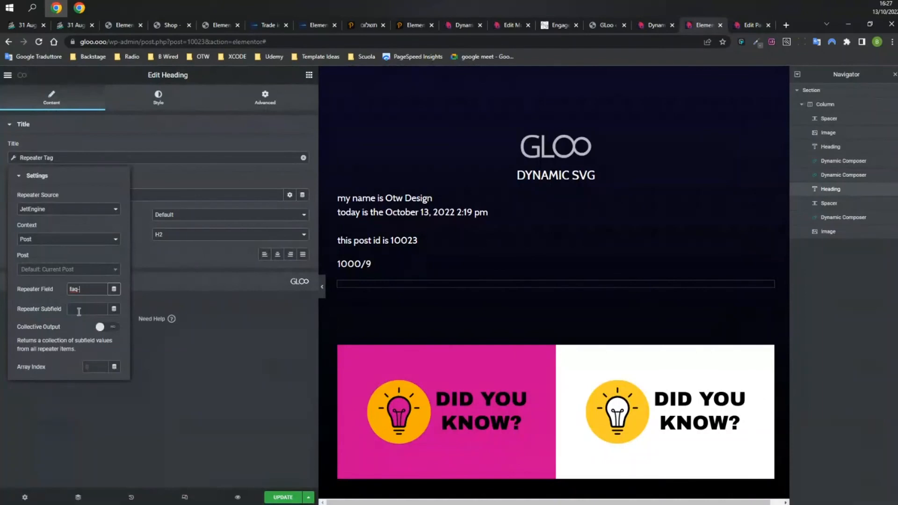
{"action": "left_click", "coordinate": [750, 24]}
{"action": "double_click", "coordinate": [371, 323]}
{"action": "key", "text": "ctrl+c"}
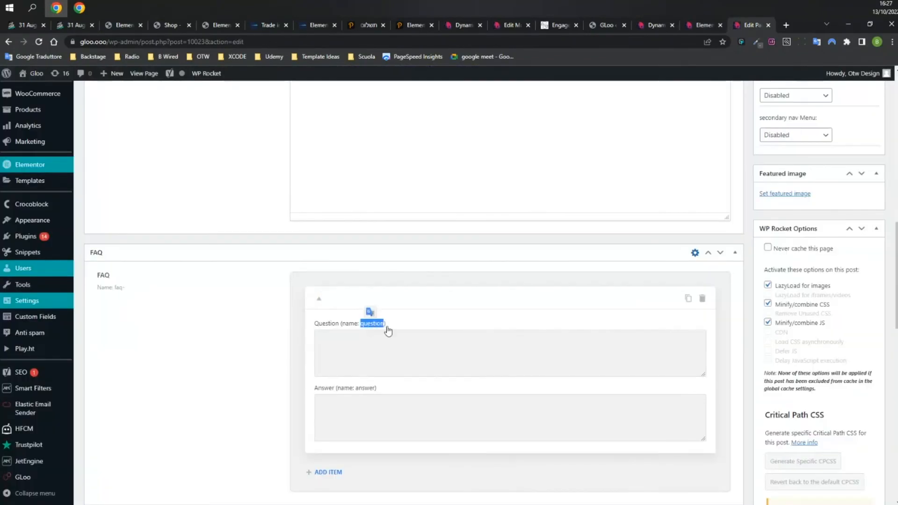
{"action": "left_click", "coordinate": [702, 25]}
{"action": "left_click", "coordinate": [86, 309]}
{"action": "key", "text": "ctrl+v"}
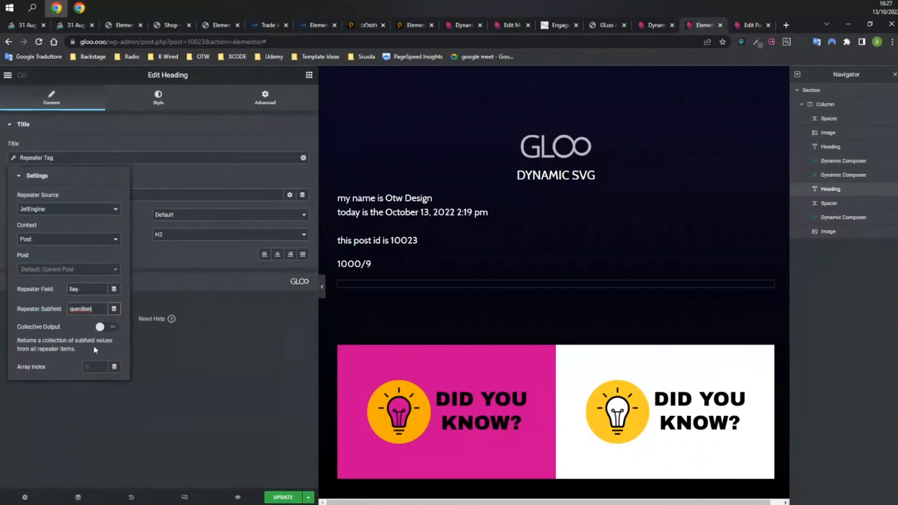
{"action": "left_click", "coordinate": [101, 326]}
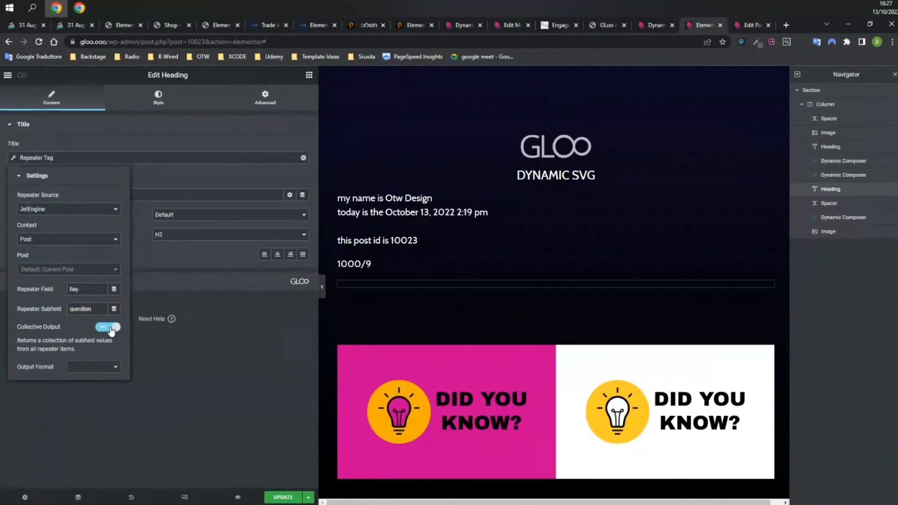
{"action": "left_click", "coordinate": [92, 367]}
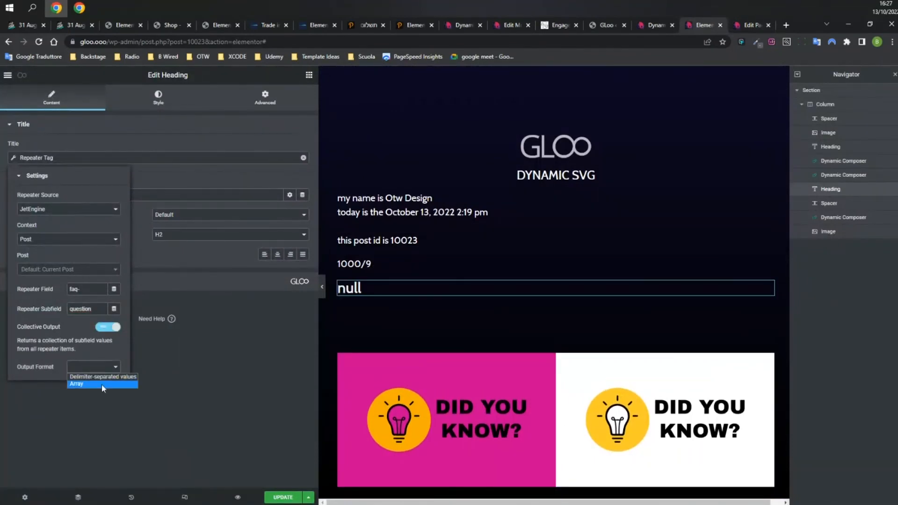
{"action": "left_click", "coordinate": [102, 384]}
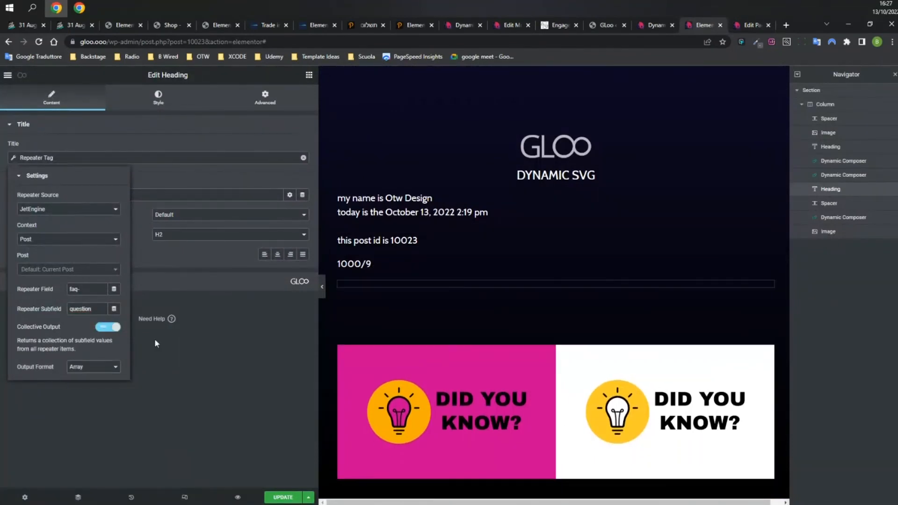
{"action": "left_click", "coordinate": [304, 159]}
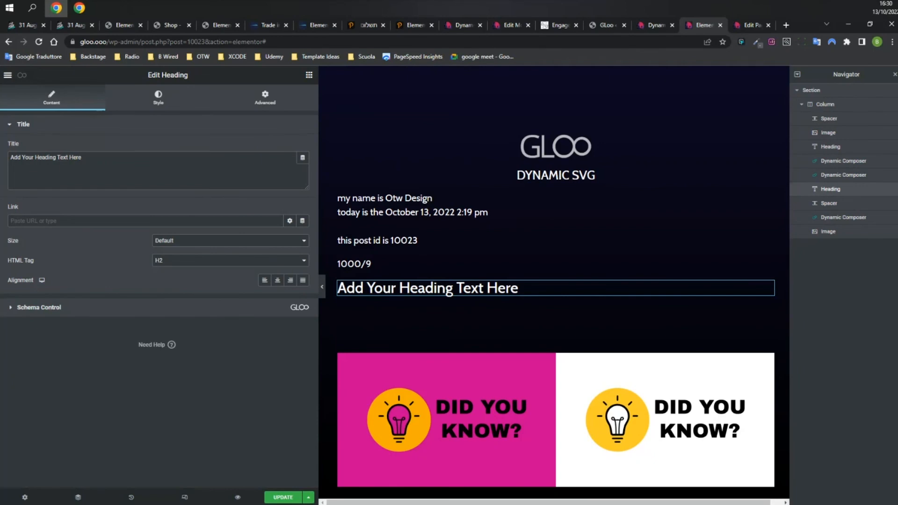
Add a Form widget below the heading.
{"action": "left_click", "coordinate": [309, 75]}
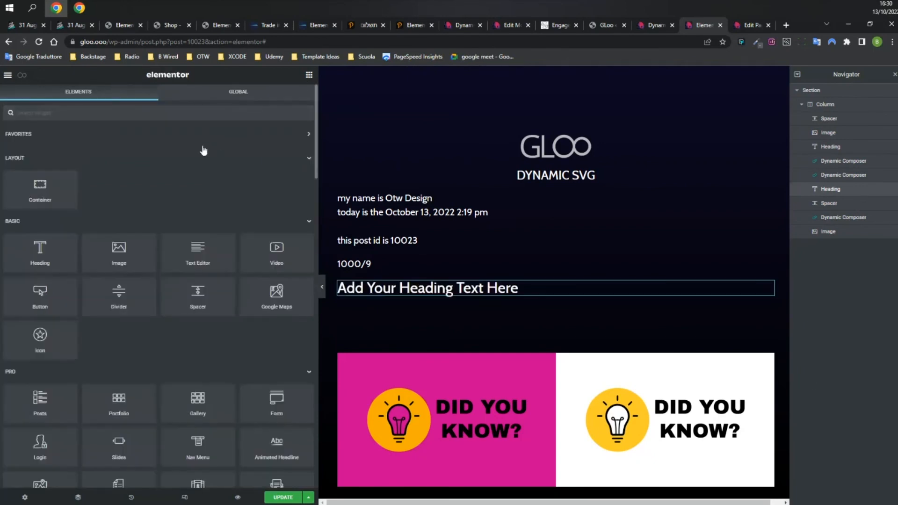
{"action": "type", "text": "form"}
{"action": "left_click_drag", "start_coordinate": [40, 145], "coordinate": [423, 290]}
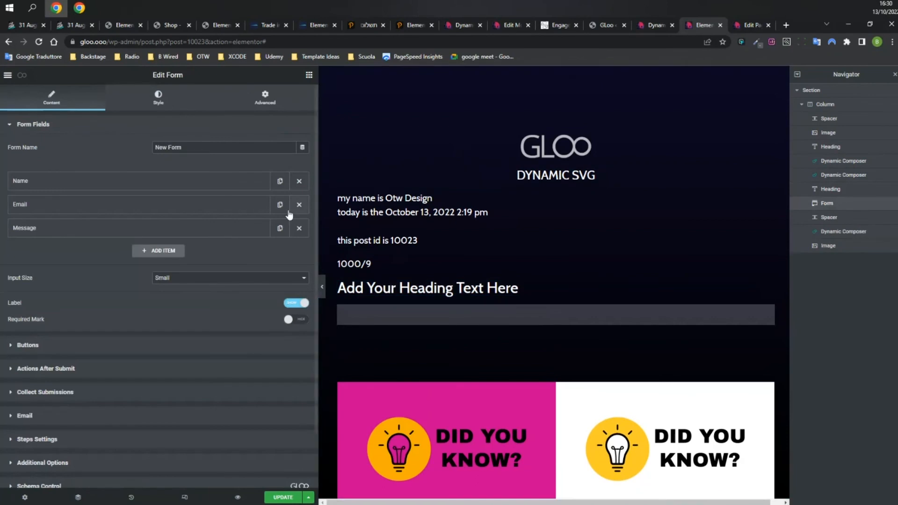
Make the form's Name field a Terms Field with Select output.
{"action": "left_click", "coordinate": [150, 183]}
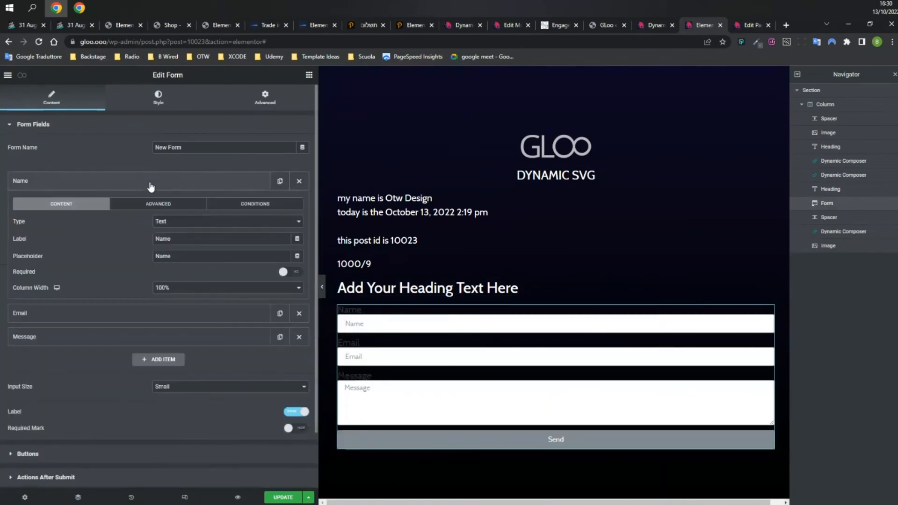
{"action": "left_click", "coordinate": [203, 220]}
{"action": "scroll", "coordinate": [255, 279], "scroll_direction": "down", "scroll_amount": 4}
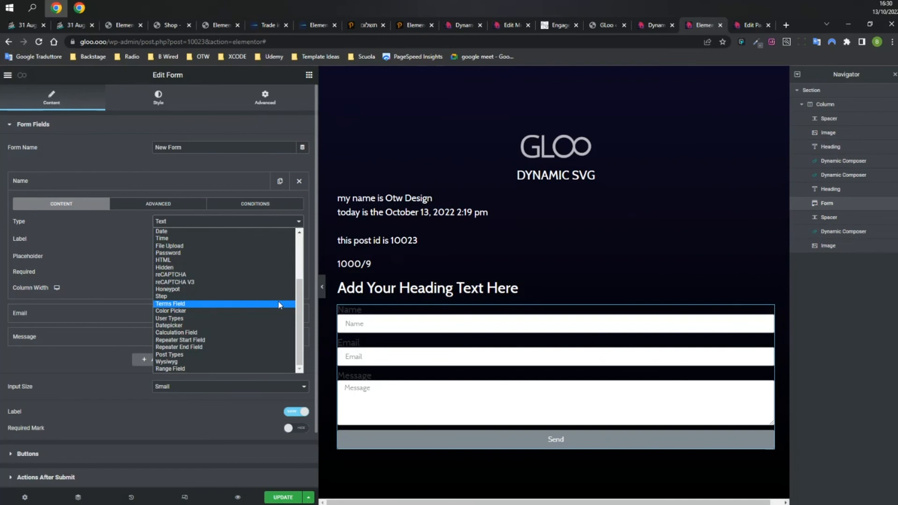
{"action": "left_click", "coordinate": [279, 304]}
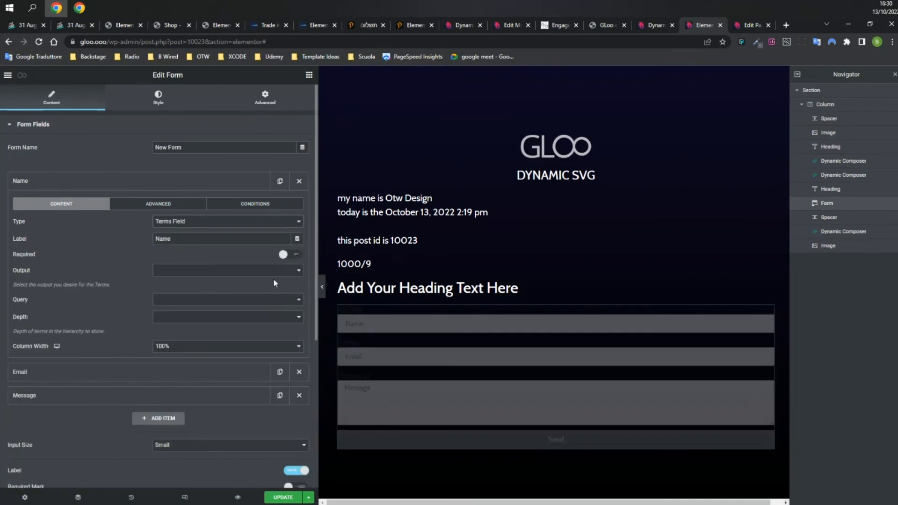
{"action": "left_click", "coordinate": [262, 272]}
{"action": "left_click", "coordinate": [227, 283]}
Query the terms By Taxonomy, trying Type and then settling on the Segments taxonomy.
{"action": "left_click", "coordinate": [230, 299]}
{"action": "left_click", "coordinate": [234, 308]}
{"action": "left_click", "coordinate": [220, 317]}
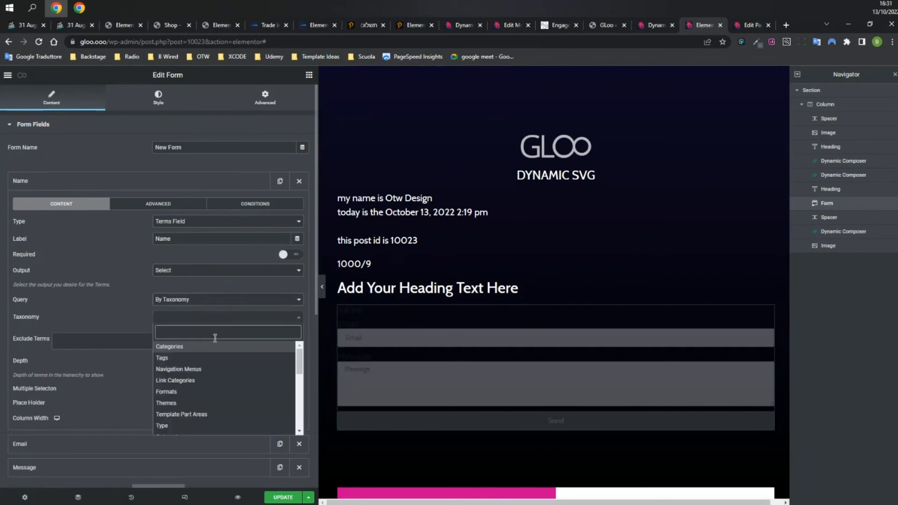
{"action": "scroll", "coordinate": [215, 404], "scroll_direction": "down", "scroll_amount": 1}
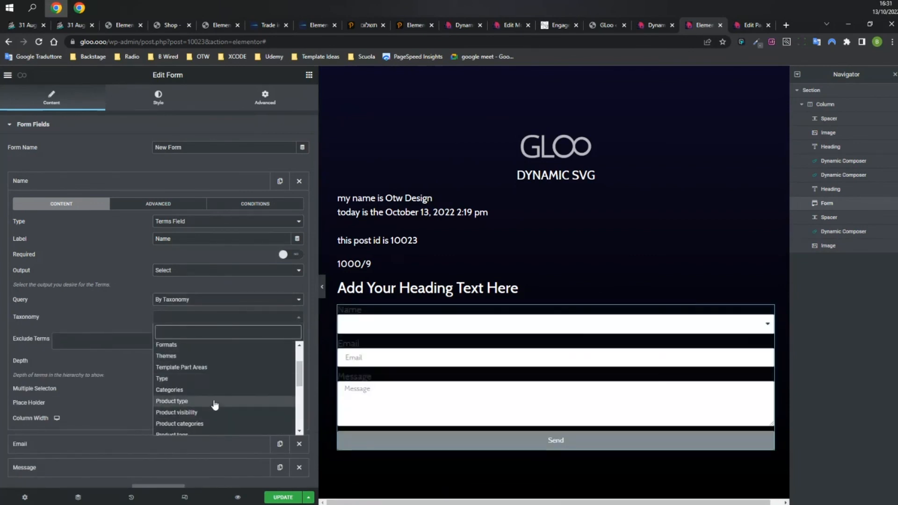
{"action": "left_click", "coordinate": [201, 378]}
{"action": "left_click", "coordinate": [187, 316]}
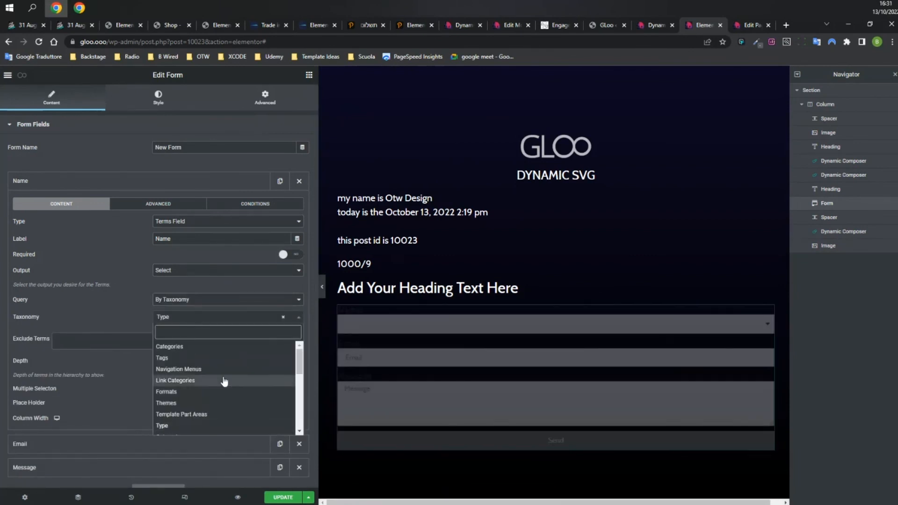
{"action": "scroll", "coordinate": [226, 381], "scroll_direction": "down", "scroll_amount": 6}
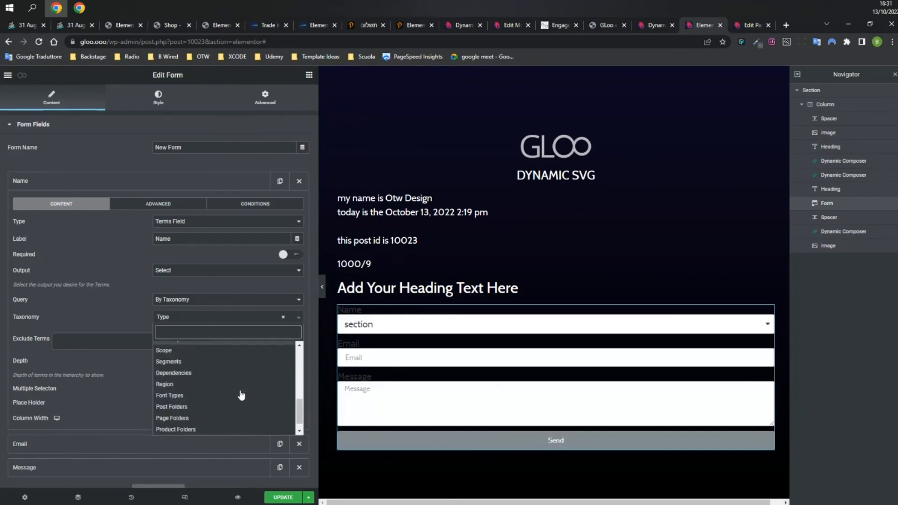
{"action": "left_click", "coordinate": [217, 365]}
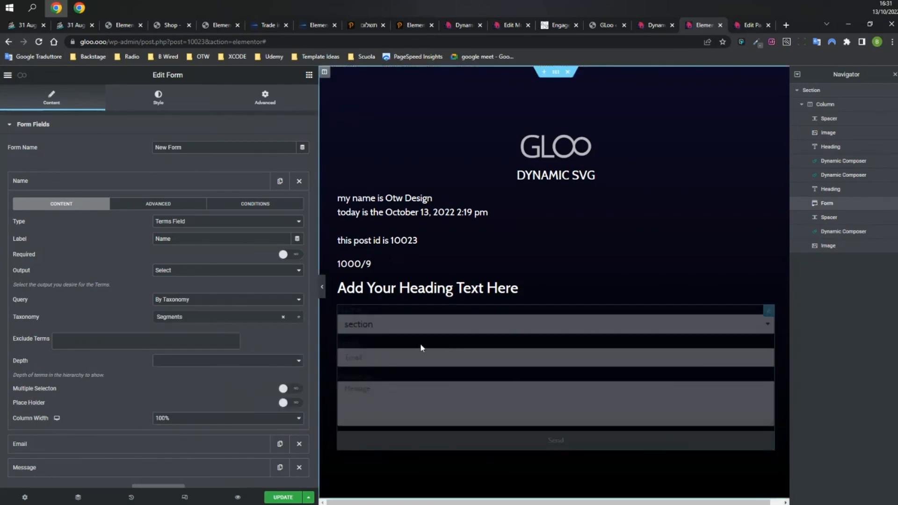
Test the segment dropdown preview and check the Exclude and Depth options, leaving them unset.
{"action": "left_click", "coordinate": [444, 327]}
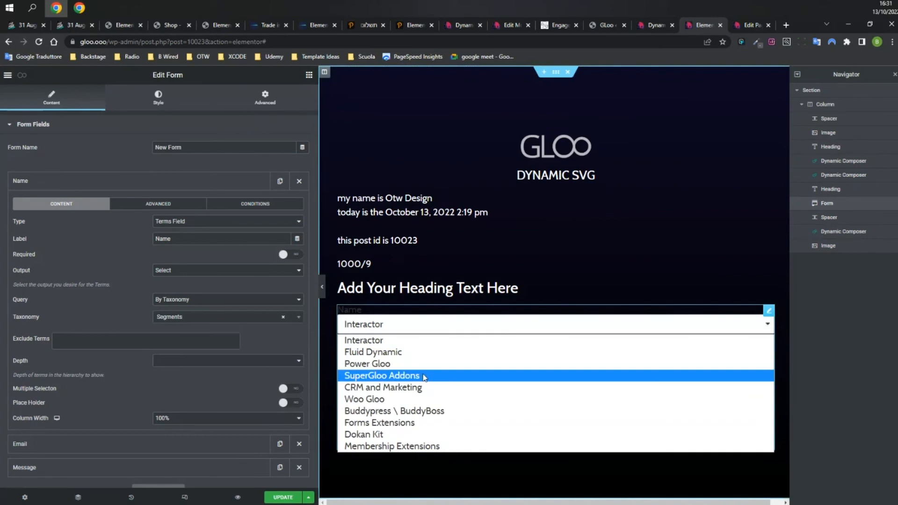
{"action": "left_click", "coordinate": [419, 327]}
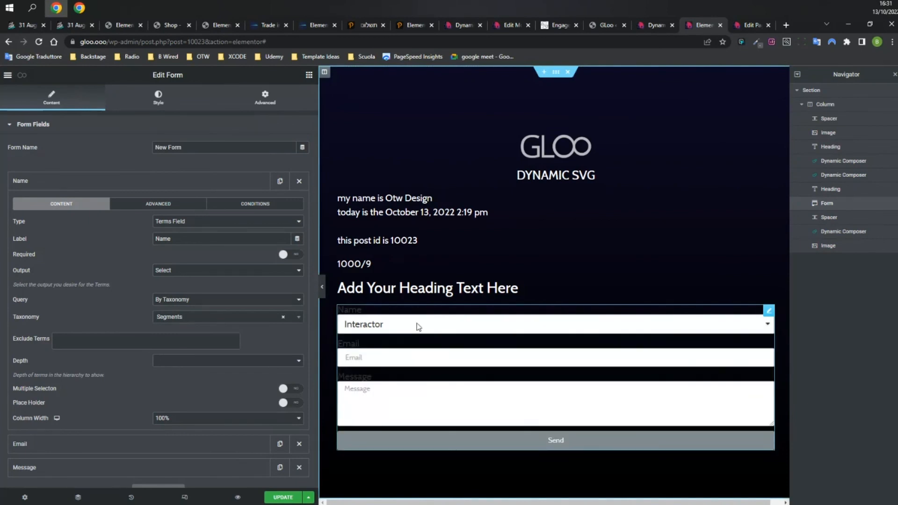
{"action": "left_click", "coordinate": [135, 339]}
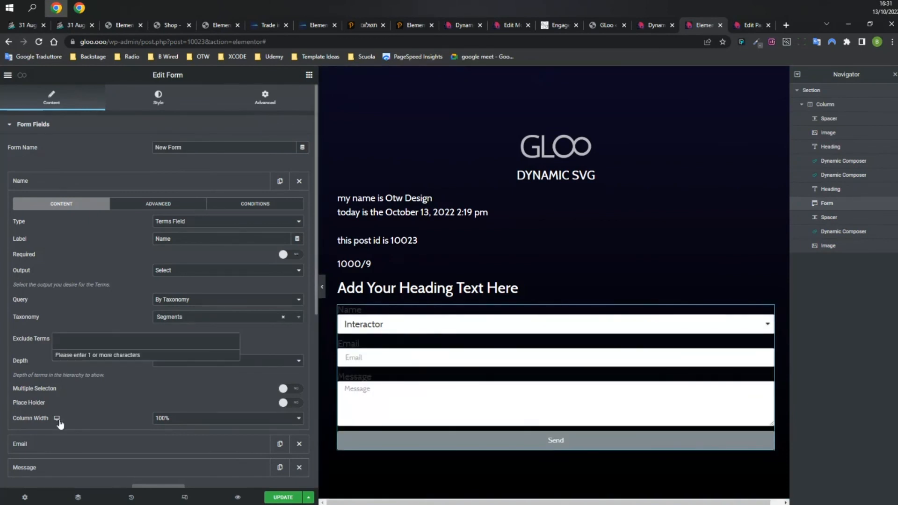
{"action": "left_click", "coordinate": [255, 345]}
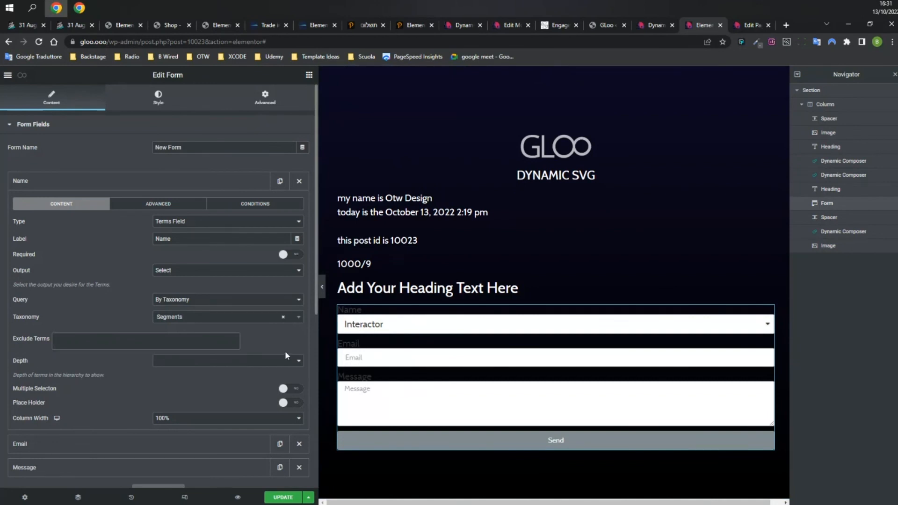
{"action": "left_click", "coordinate": [279, 362]}
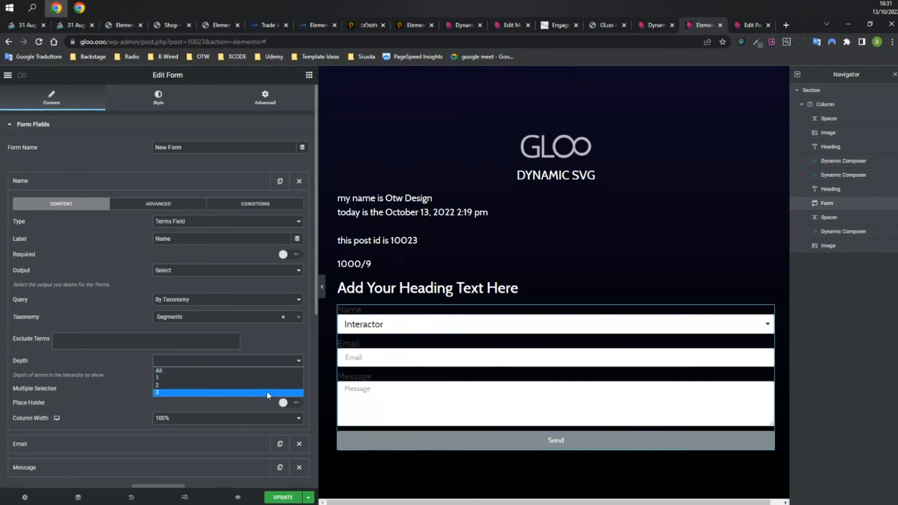
{"action": "double_click", "coordinate": [271, 343]}
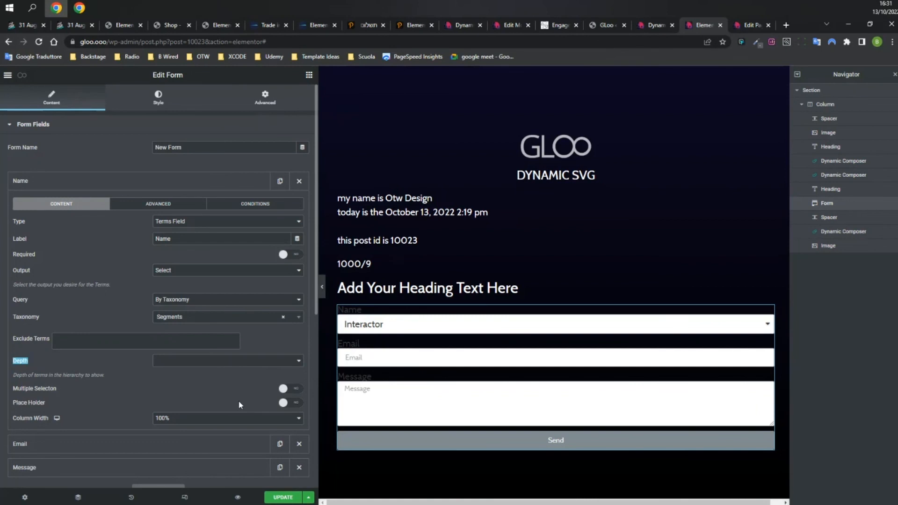
Enable Multiple Selection and pick Interactor and Fluid Dynamic in the preview list.
{"action": "left_click", "coordinate": [298, 392]}
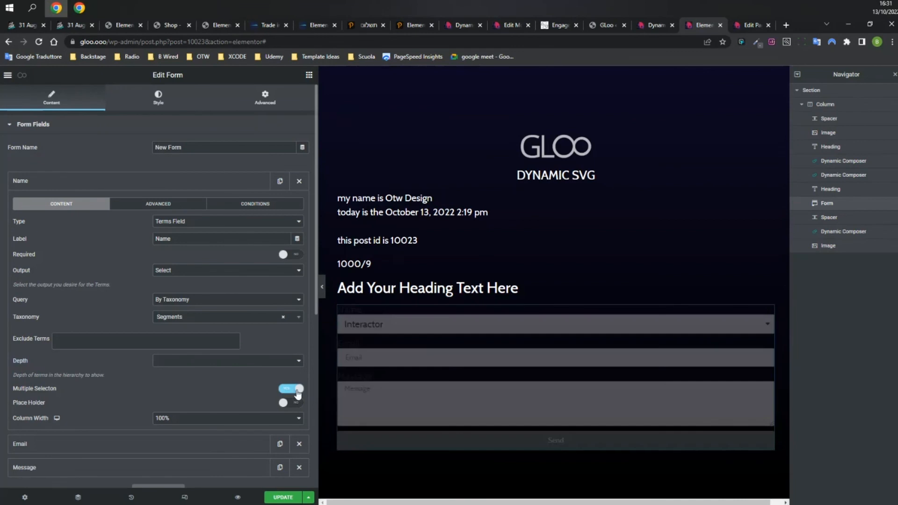
{"action": "left_click", "coordinate": [386, 347]}
{"action": "left_click", "coordinate": [389, 359]}
{"action": "left_click", "coordinate": [380, 335]}
{"action": "left_click", "coordinate": [375, 323]}
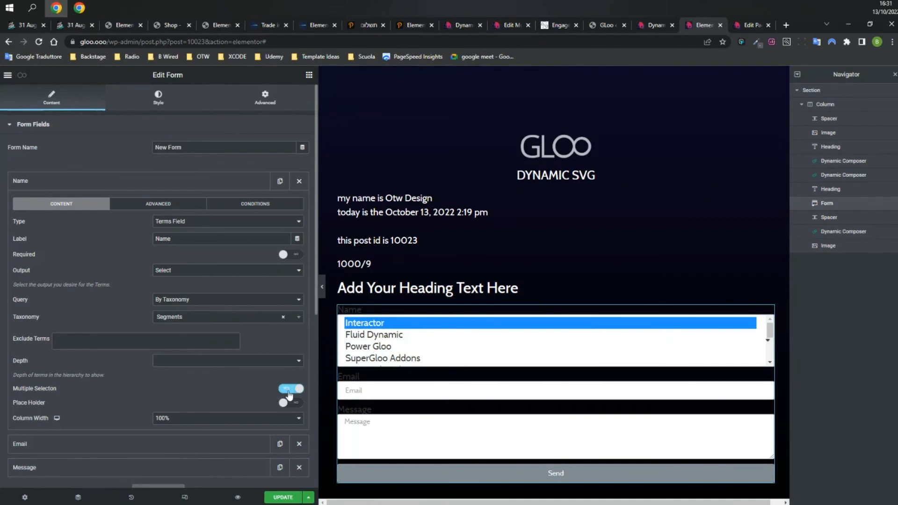
{"action": "left_click", "coordinate": [374, 334], "text": "ctrl"}
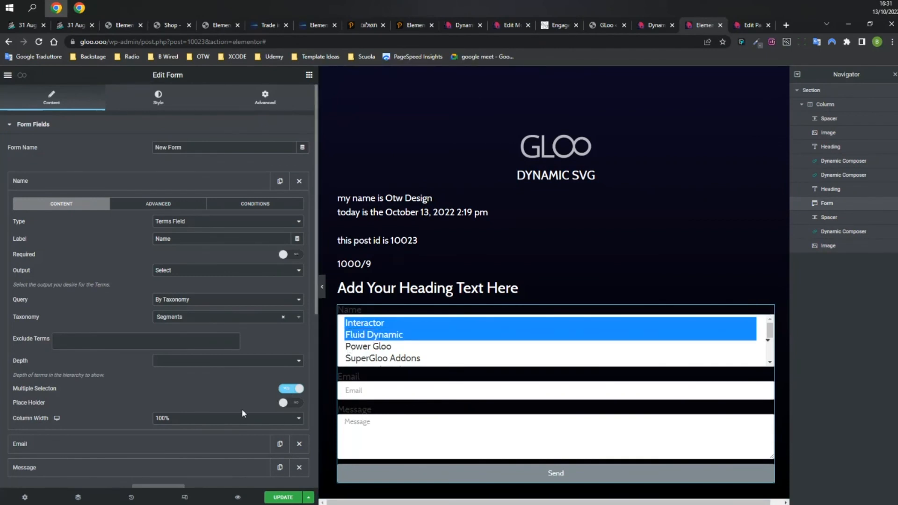
{"action": "left_click", "coordinate": [234, 221]}
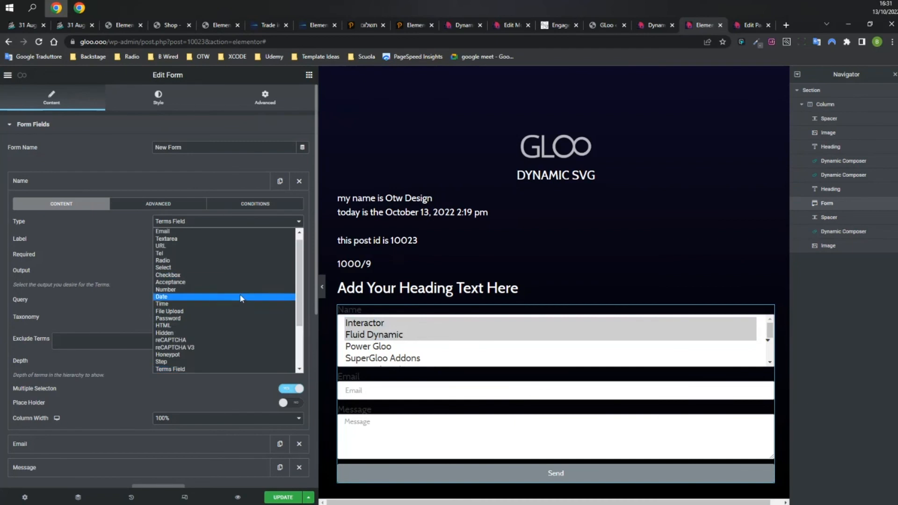
Change the Name field to Post Types with Select output, listing Posts instead of Pages.
{"action": "scroll", "coordinate": [242, 296], "scroll_direction": "down", "scroll_amount": 2}
{"action": "left_click", "coordinate": [215, 306]}
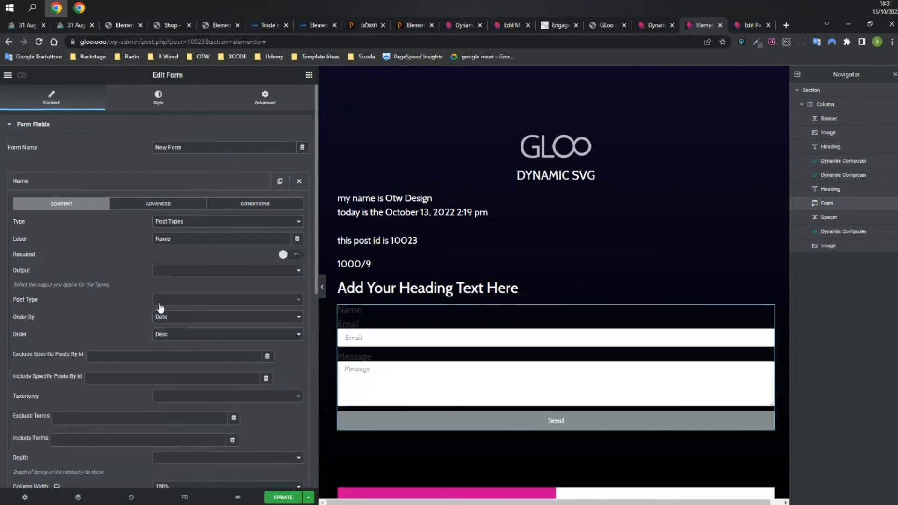
{"action": "left_click", "coordinate": [166, 272]}
{"action": "left_click", "coordinate": [186, 280]}
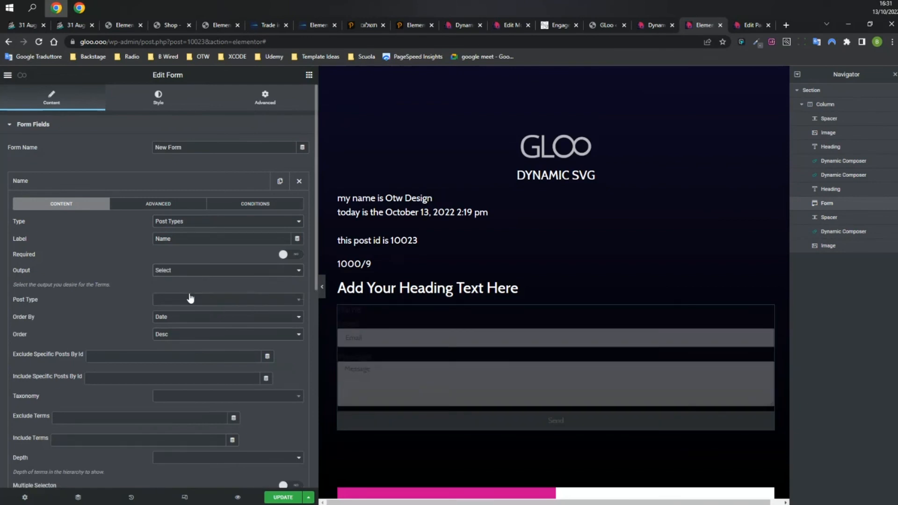
{"action": "left_click", "coordinate": [192, 299]}
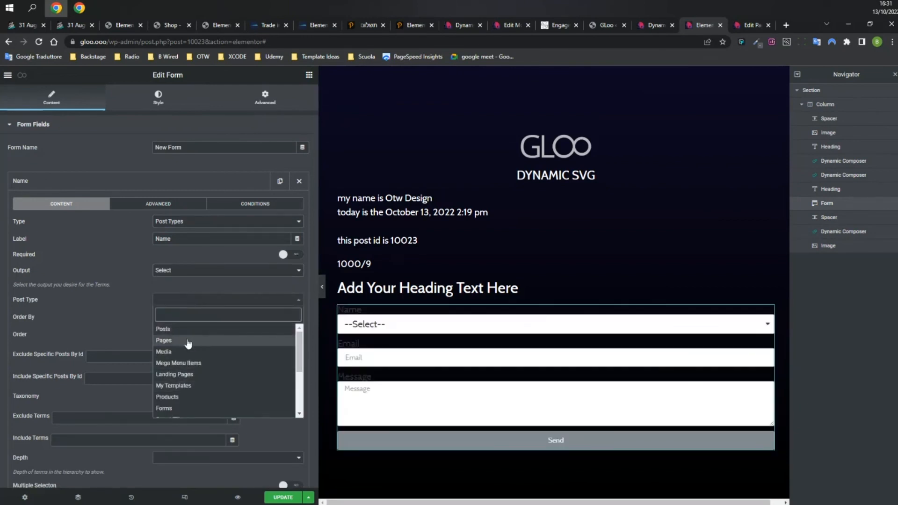
{"action": "left_click", "coordinate": [187, 340]}
{"action": "left_click", "coordinate": [185, 303]}
{"action": "left_click", "coordinate": [187, 327]}
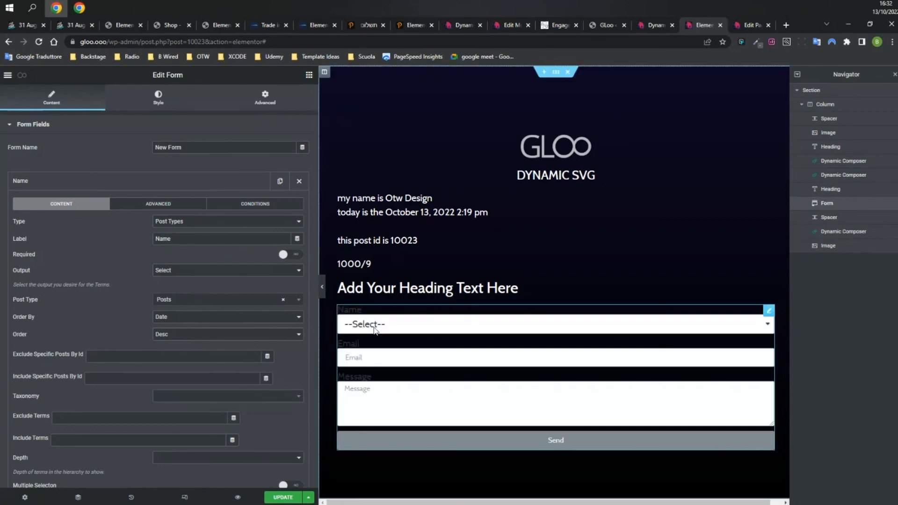
Check the posts preview and remaining field types, then open GLoo's Forms Extensions settings.
{"action": "left_click", "coordinate": [383, 324]}
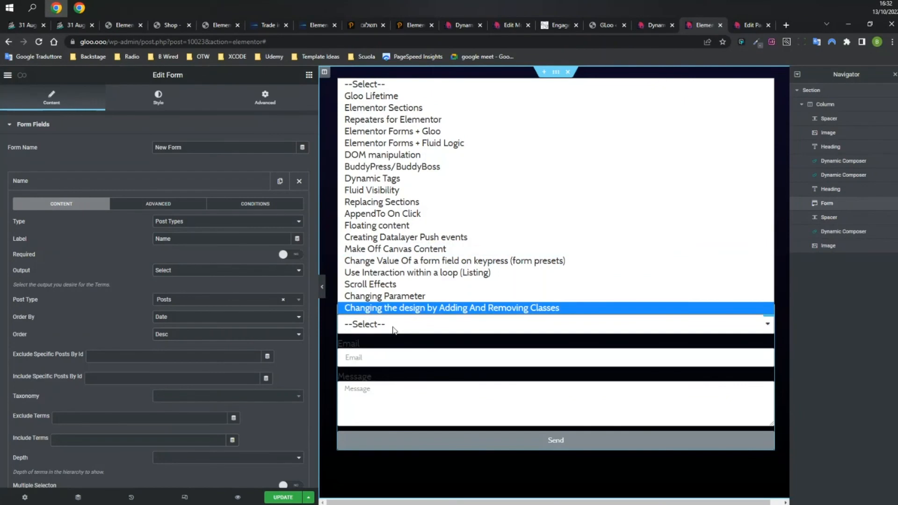
{"action": "left_click", "coordinate": [182, 301]}
{"action": "left_click", "coordinate": [132, 303]}
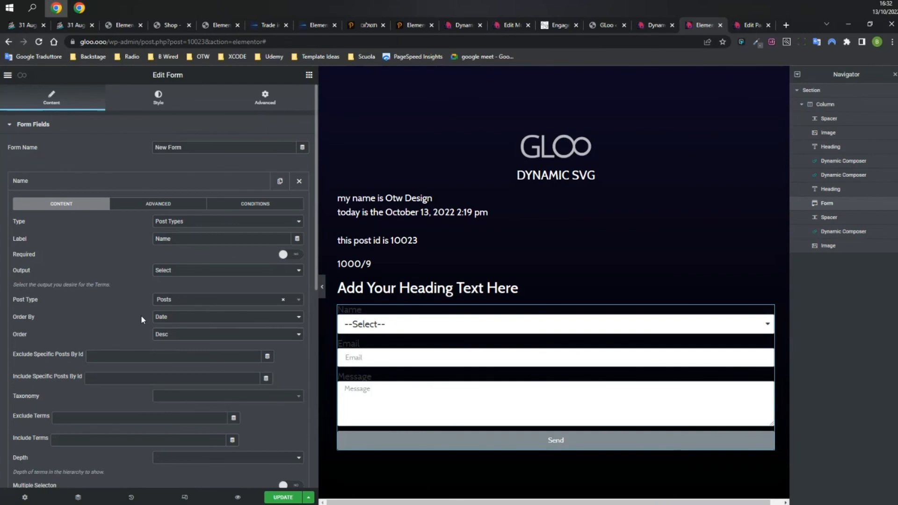
{"action": "left_click", "coordinate": [197, 221]}
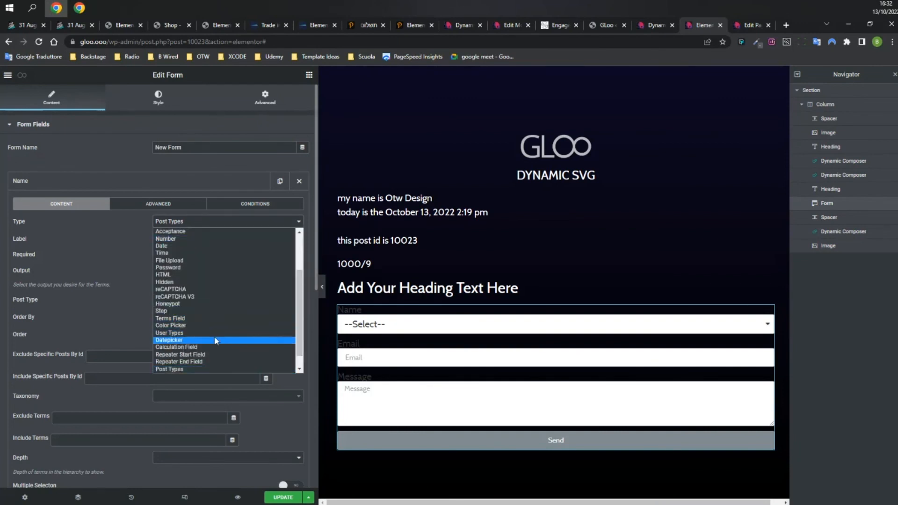
{"action": "left_click", "coordinate": [298, 370]}
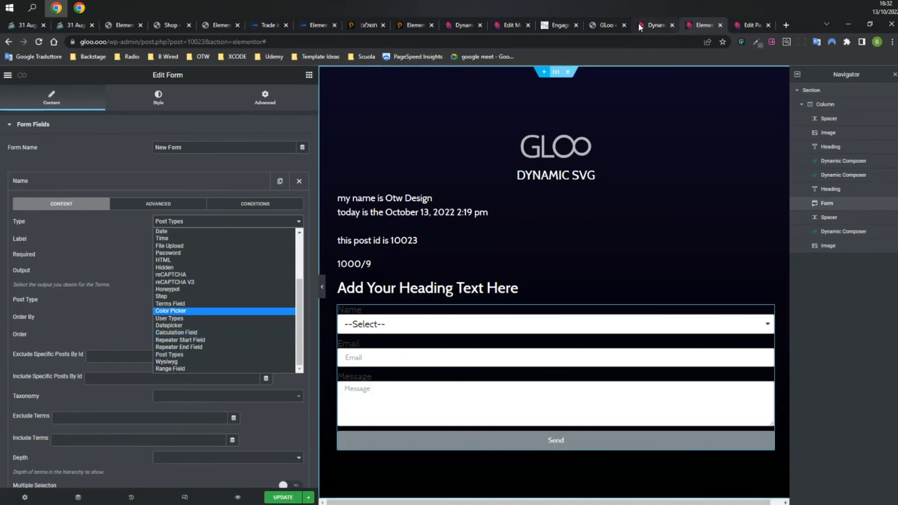
{"action": "left_click", "coordinate": [607, 25]}
{"action": "left_click", "coordinate": [334, 418]}
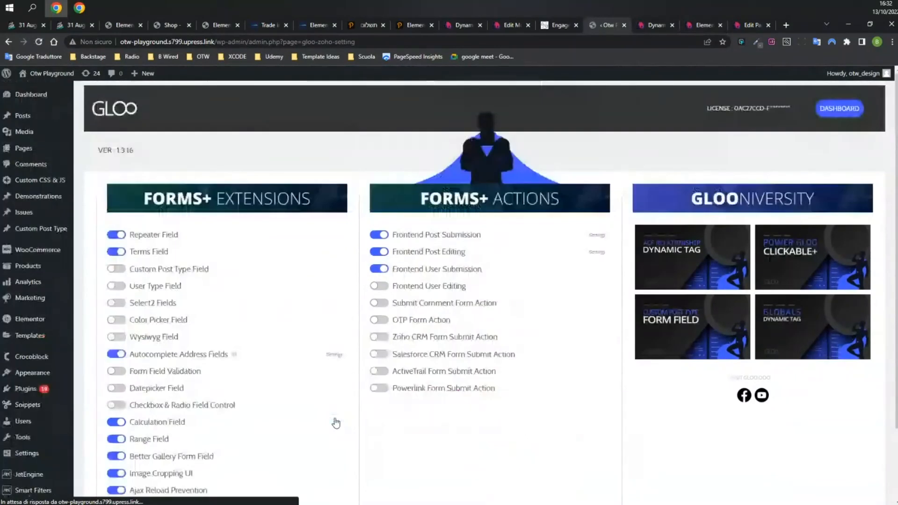
Scroll down the Forms+ Extensions page to view modules like Terms Field and Custom Post Type Field.
{"action": "scroll", "coordinate": [417, 400], "scroll_direction": "down", "scroll_amount": 2}
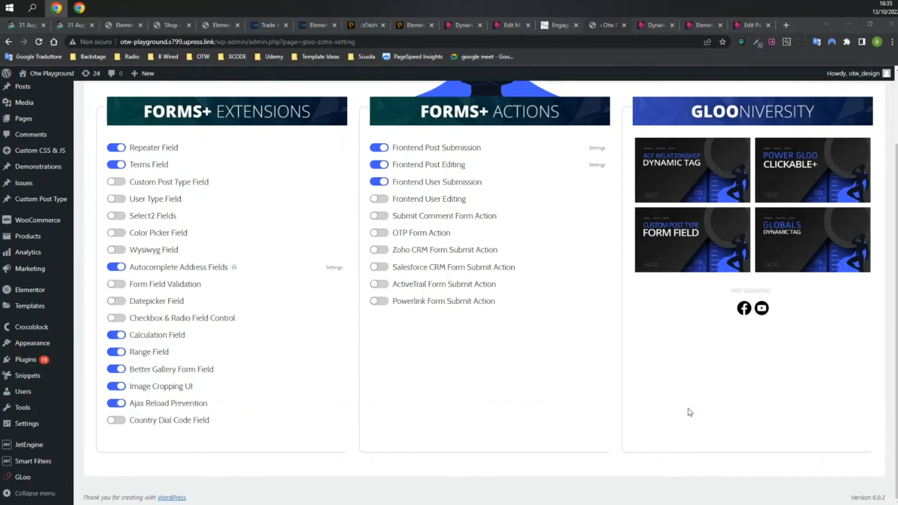
Toggle the User Type Field module and switch Select2 Fields on, then back off.
{"action": "left_click", "coordinate": [166, 162]}
{"action": "key", "text": "Tab"}
{"action": "key", "text": "Tab"}
{"action": "key", "text": "space"}
{"action": "key", "text": "Tab"}
{"action": "key", "text": "space"}
{"action": "key", "text": "Tab"}
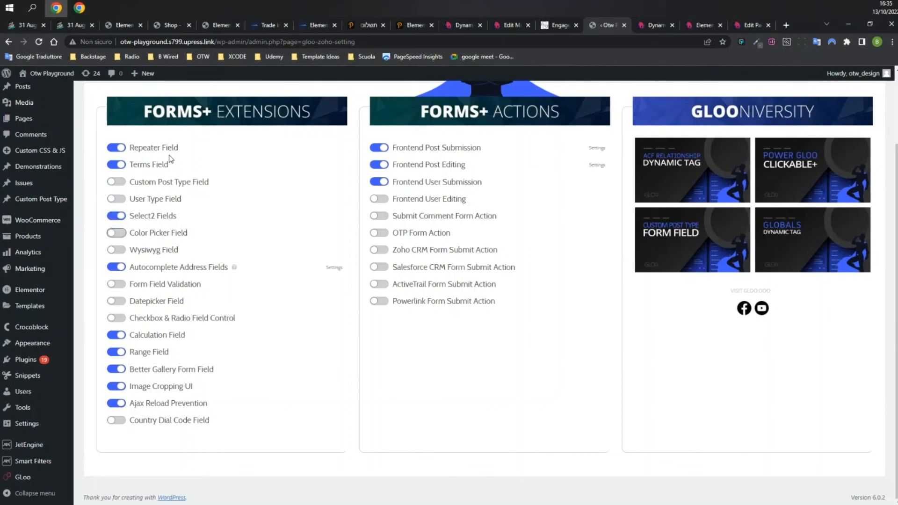
{"action": "key", "text": "Tab"}
{"action": "key", "text": "Tab"}
{"action": "key", "text": "Tab"}
{"action": "key", "text": "Tab"}
{"action": "left_click", "coordinate": [130, 216]}
{"action": "scroll", "coordinate": [373, 212], "scroll_direction": "up", "scroll_amount": 3}
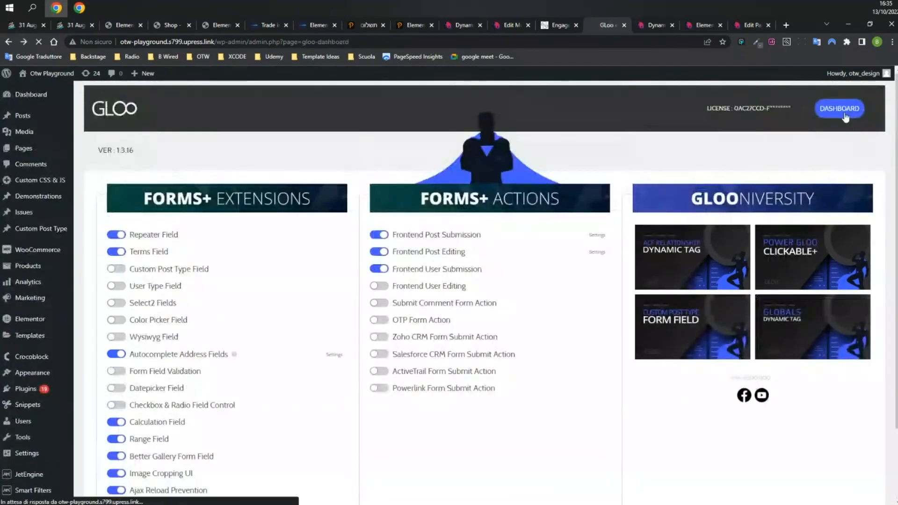
Visit the Woo Gloo module settings and return to the main GLoo dashboard.
{"action": "left_click", "coordinate": [839, 106]}
{"action": "scroll", "coordinate": [645, 169], "scroll_direction": "up", "scroll_amount": 2}
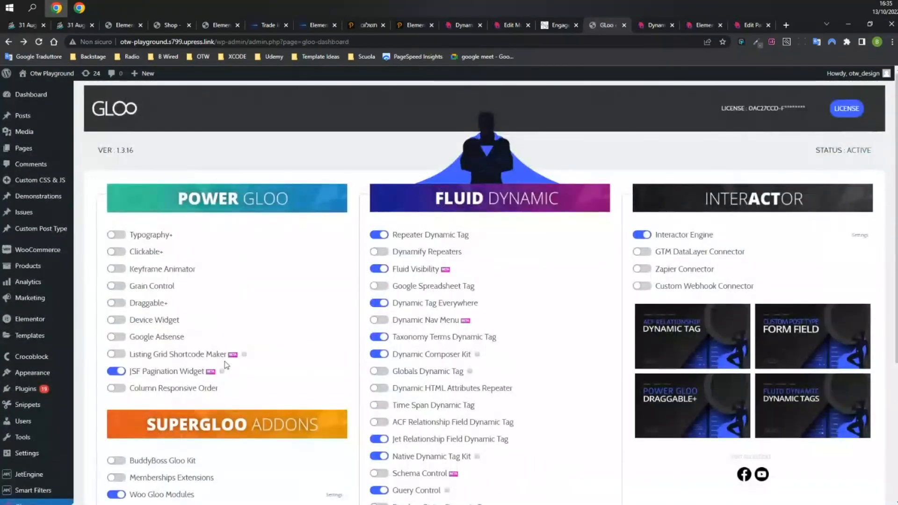
{"action": "scroll", "coordinate": [309, 369], "scroll_direction": "down", "scroll_amount": 5}
{"action": "left_click", "coordinate": [333, 288]}
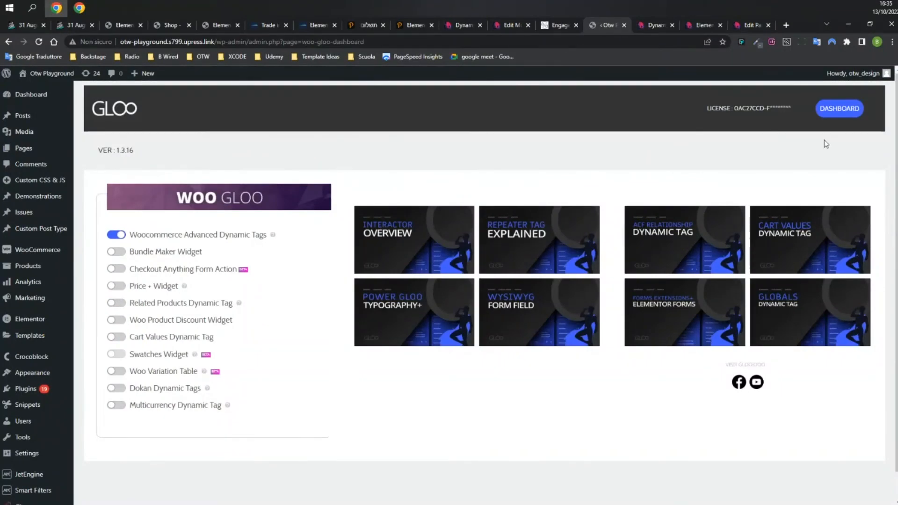
{"action": "scroll", "coordinate": [824, 139], "scroll_direction": "down", "scroll_amount": 1}
{"action": "scroll", "coordinate": [743, 155], "scroll_direction": "up", "scroll_amount": 1}
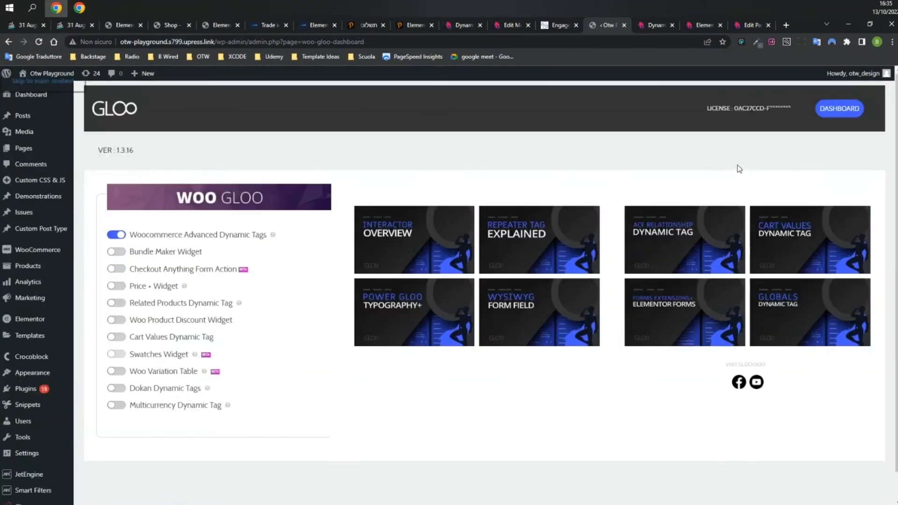
{"action": "left_click", "coordinate": [839, 108]}
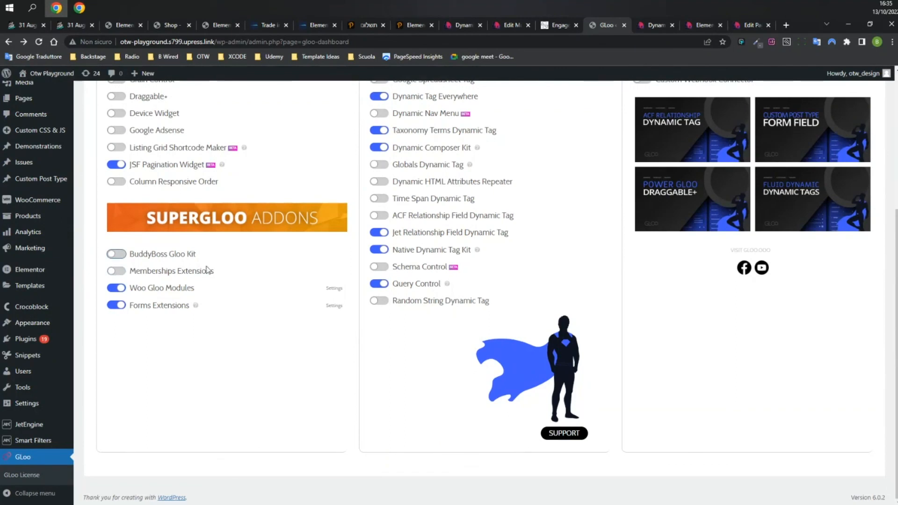
{"action": "key", "text": "Tab"}
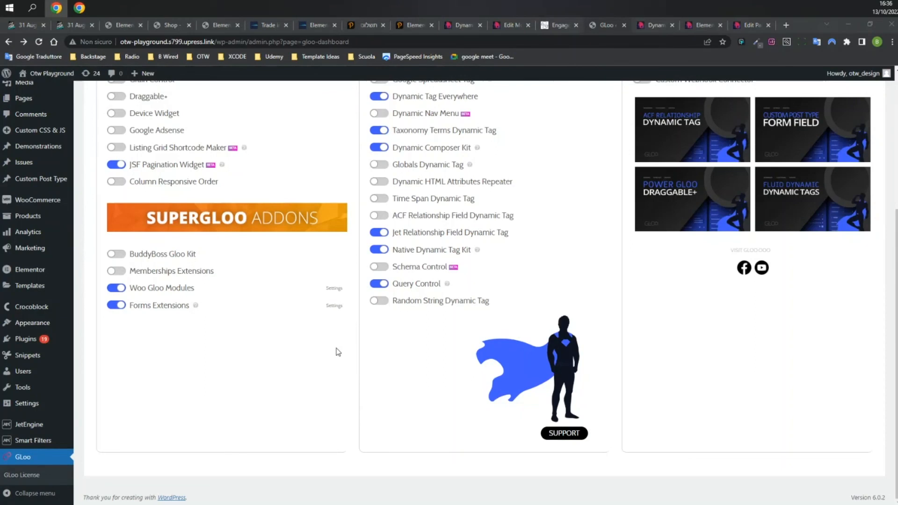
{"action": "scroll", "coordinate": [293, 340], "scroll_direction": "up", "scroll_amount": 5}
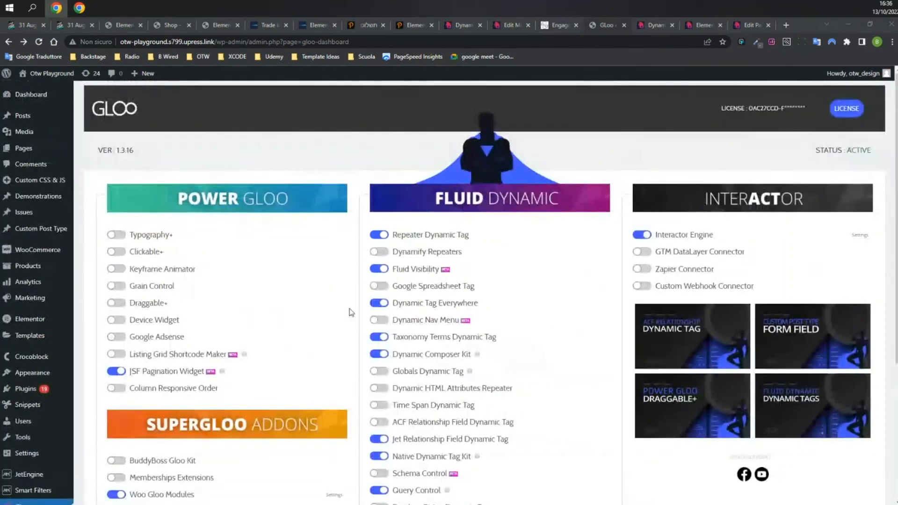